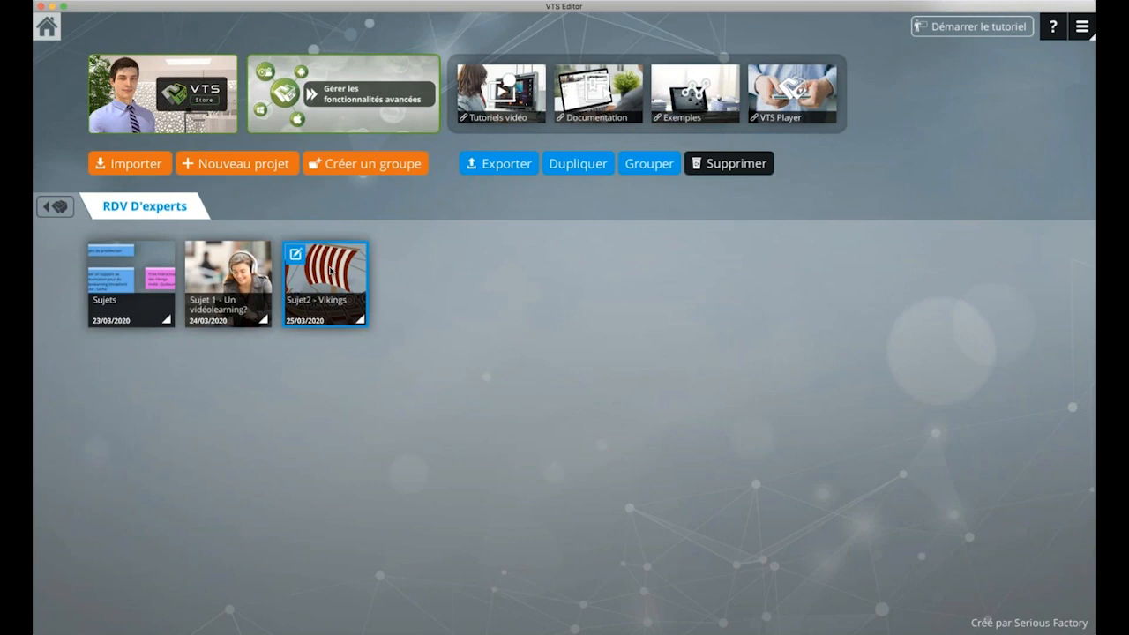
# Open the "Sujet2 - Vikings" project for editing
pyautogui.click(736, 270)
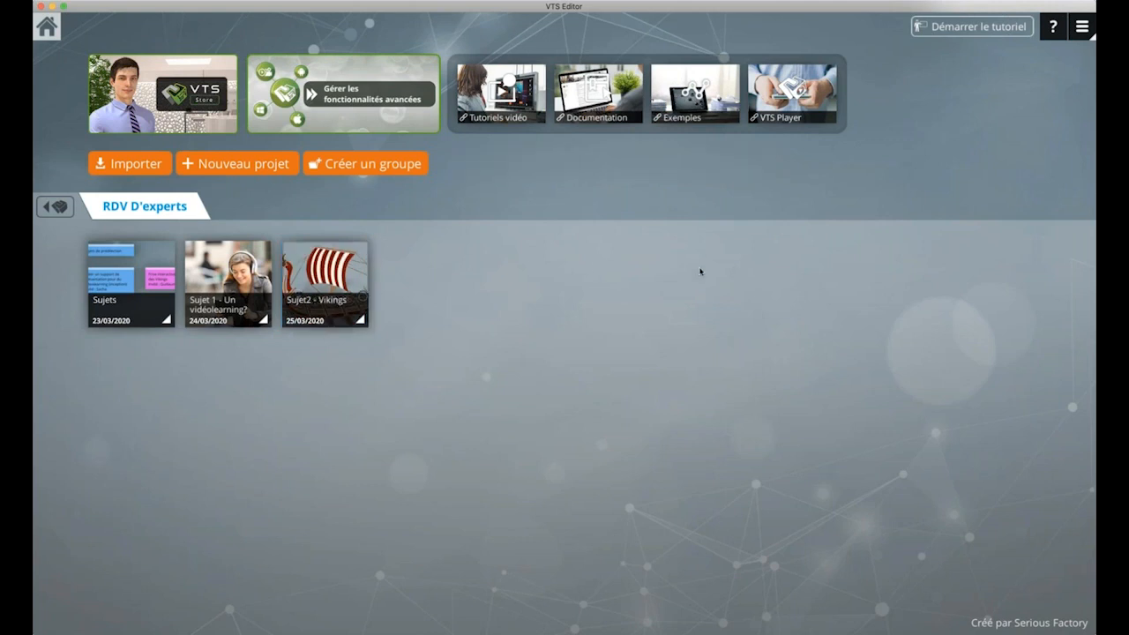
pyautogui.click(341, 274)
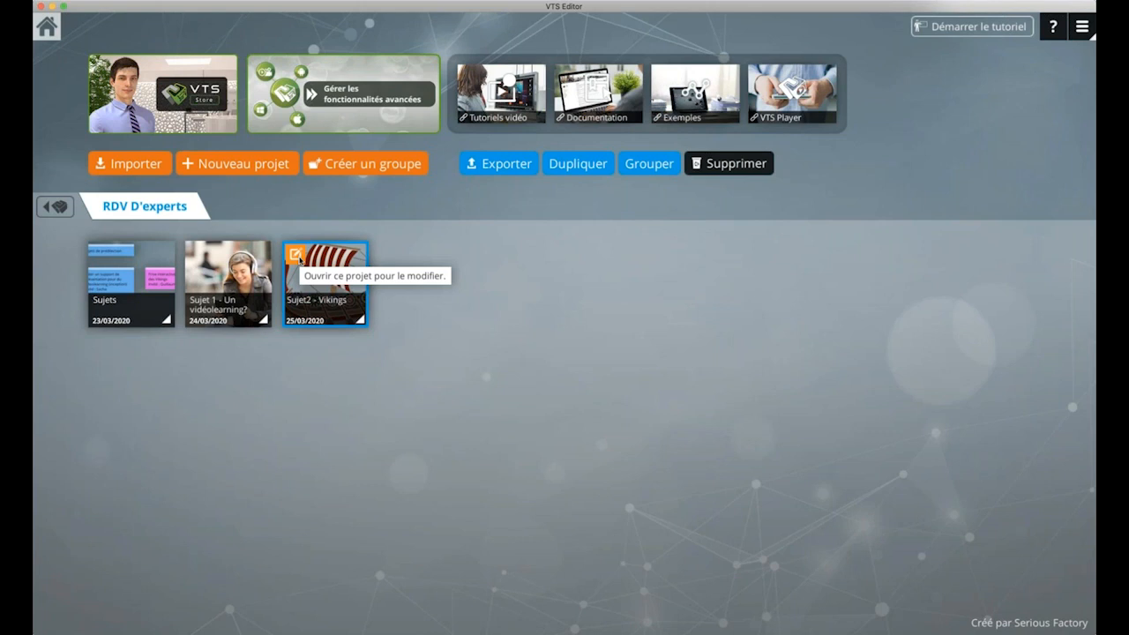
pyautogui.click(297, 256)
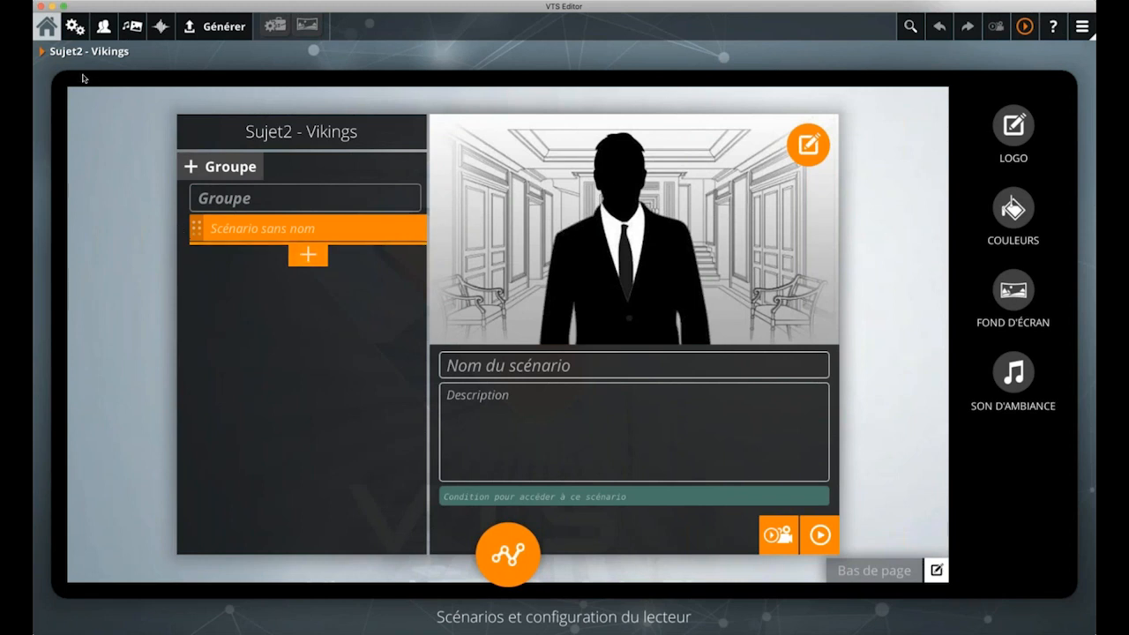
# Enable automatic launch of the first scenario in the project's general settings, then return to the scenario overview
pyautogui.click(78, 26)
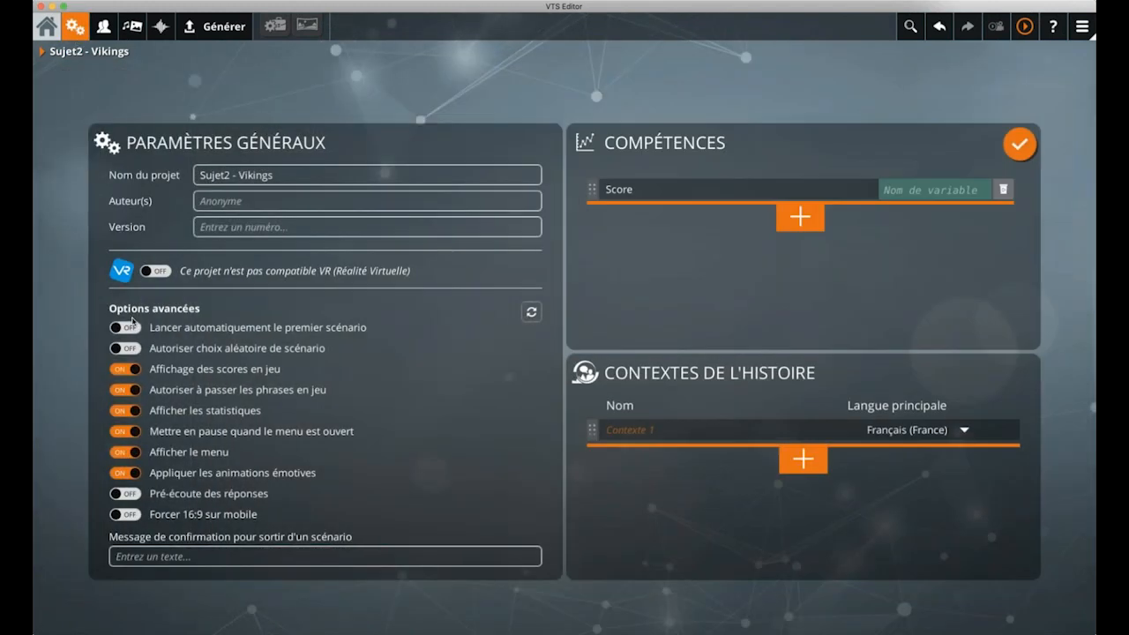
pyautogui.click(132, 326)
pyautogui.click(297, 103)
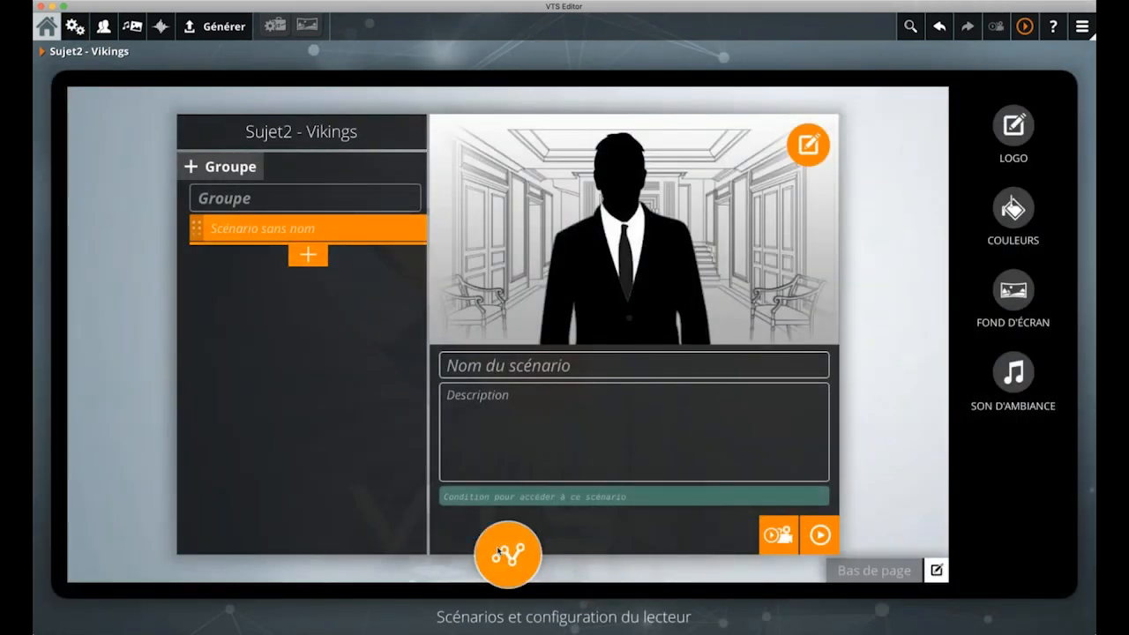
# Open the unnamed scenario's graph and delete the default scene block between DÉBUT and FIN
pyautogui.click(499, 553)
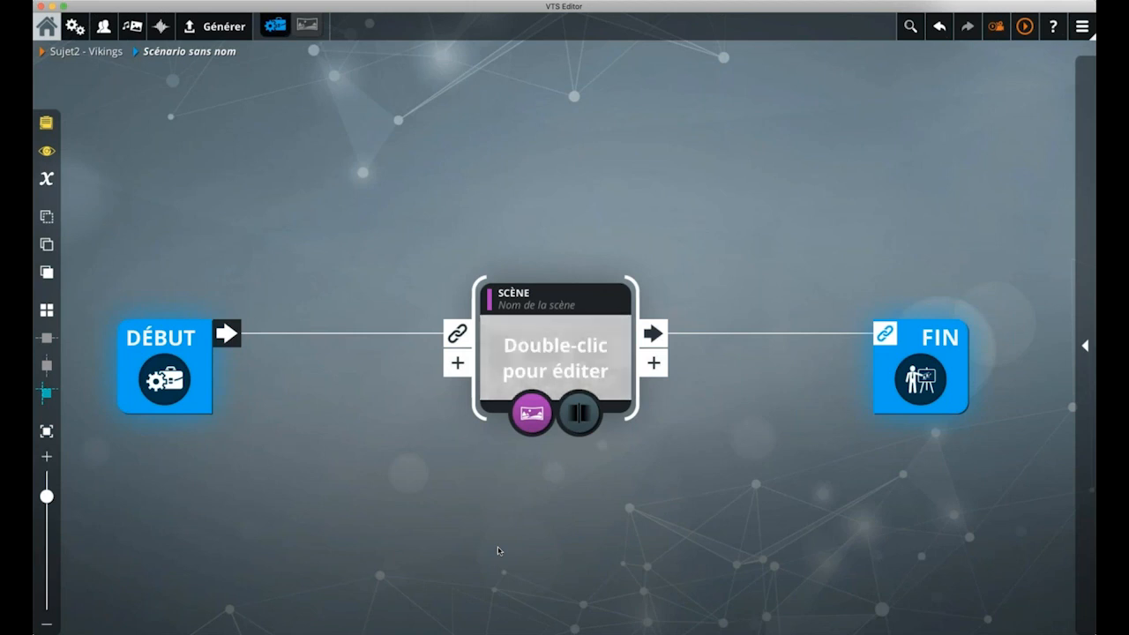
pyautogui.click(538, 361)
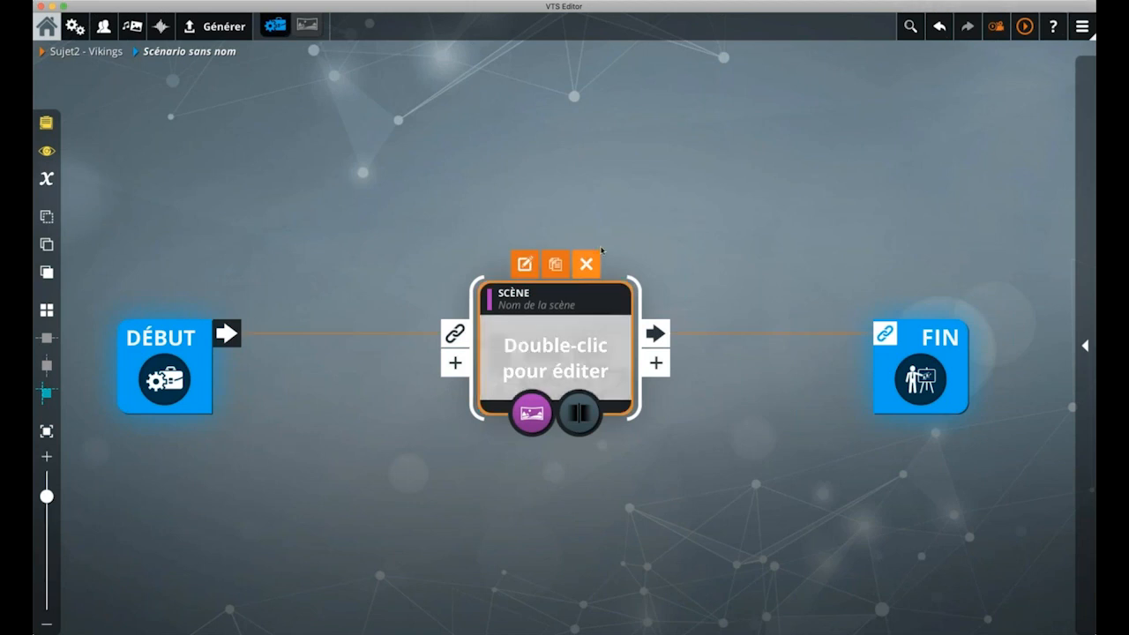
pyautogui.press('Delete')
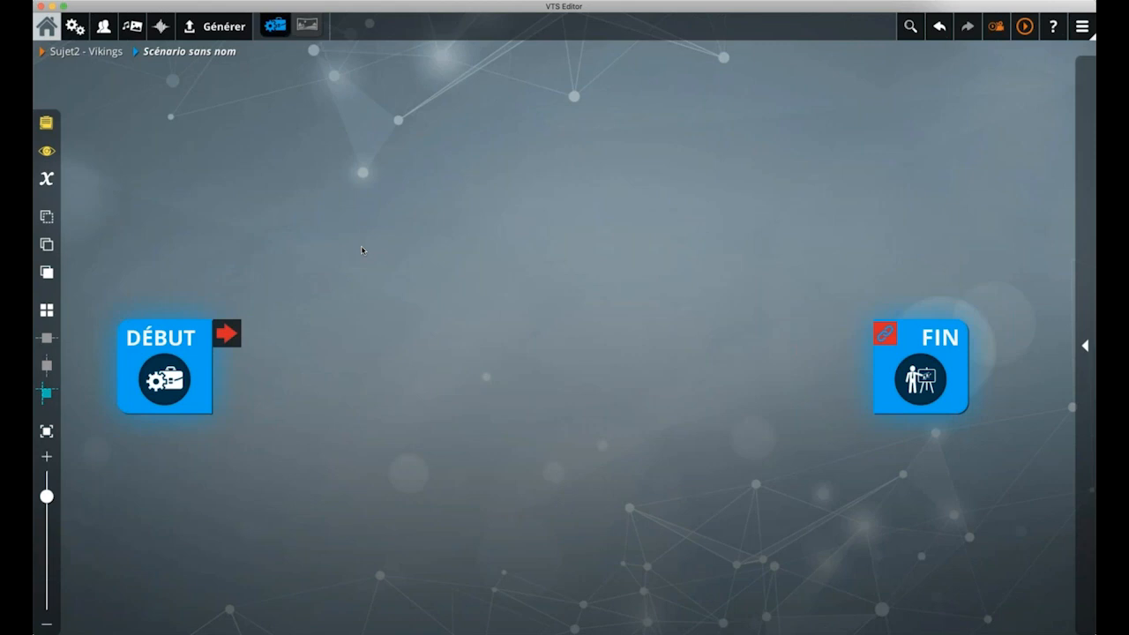
# Add a note reading "Sujets traités aujourd'hui" above and between the DÉBUT and FIN blocks
pyautogui.doubleClick(362, 250)
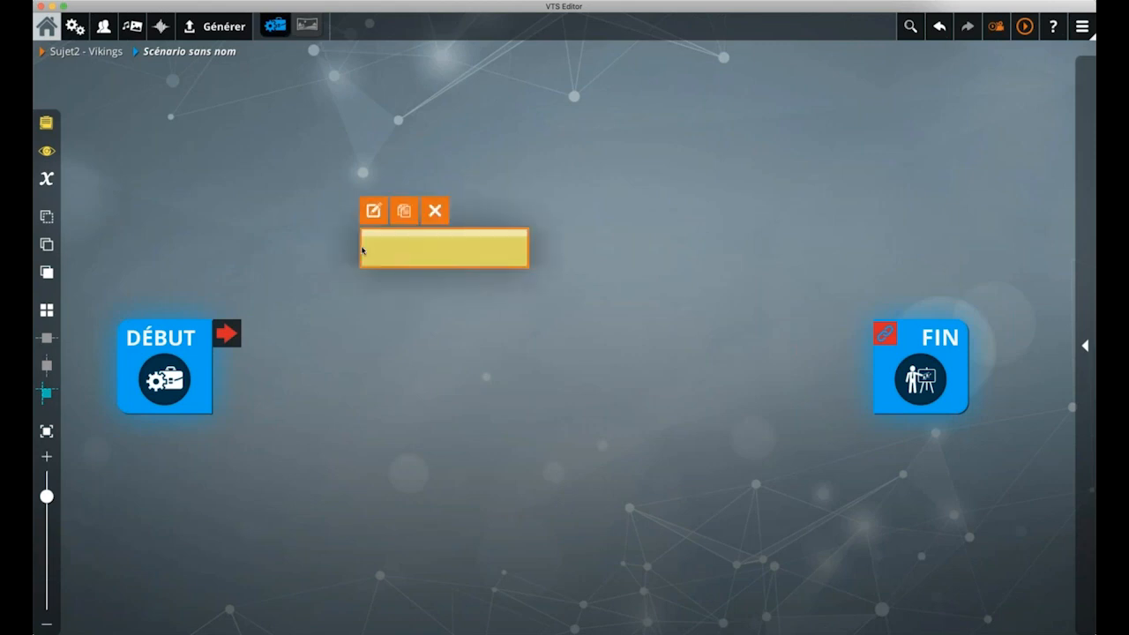
pyautogui.doubleClick(362, 250)
pyautogui.write("Sujets traités aujourd'hui")
pyautogui.click(270, 232)
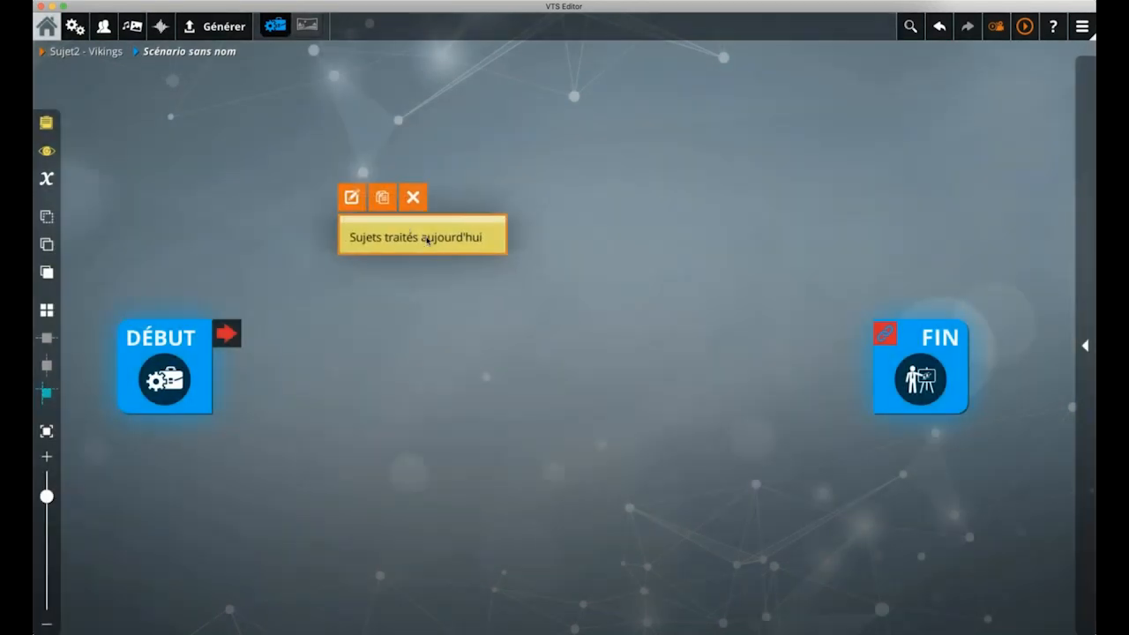
# Change the colour of the "Sujets traités aujourd'hui" note to blue
pyautogui.doubleClick(427, 239)
pyautogui.click(565, 187)
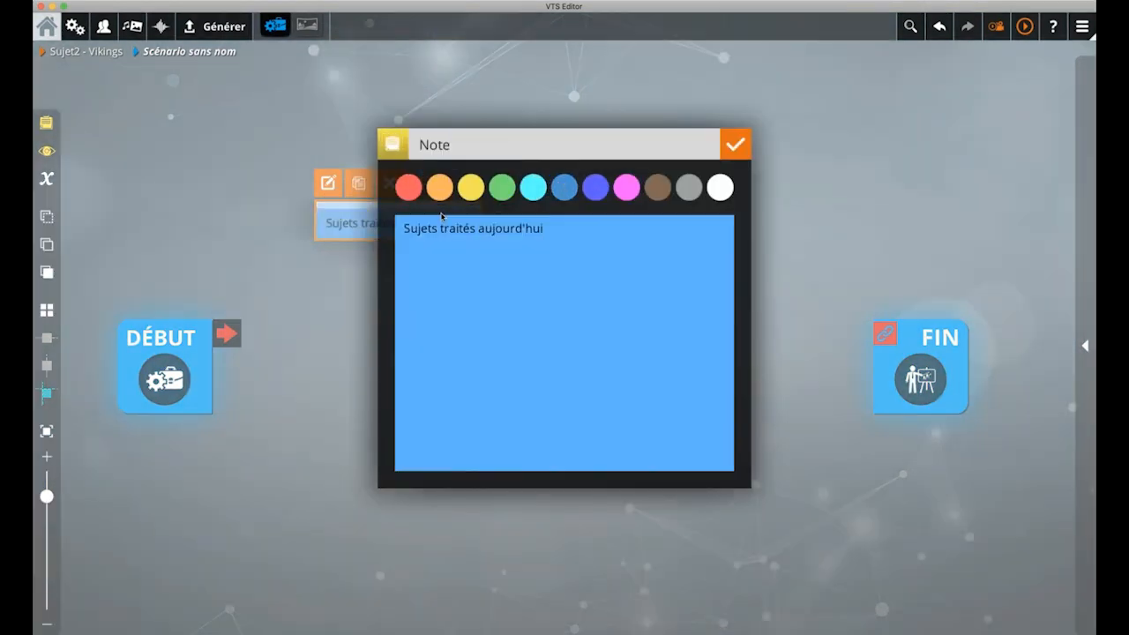
pyautogui.click(357, 310)
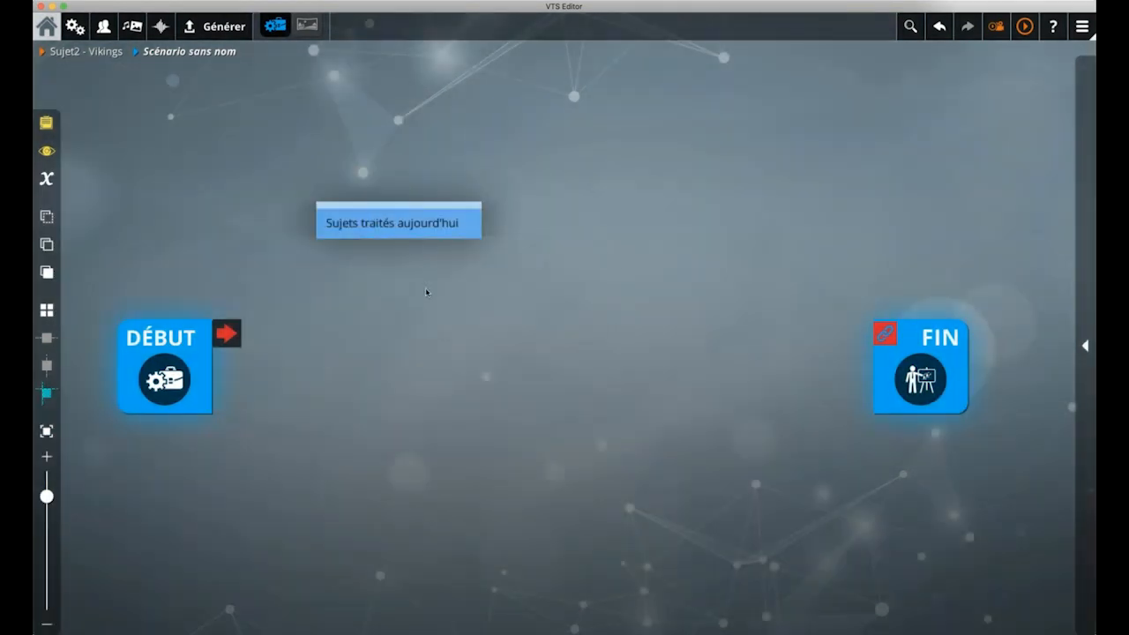
# Add a blue note reading "Sujet 1" and place it below and to the right of the heading note
pyautogui.doubleClick(425, 289)
pyautogui.moveTo(473, 289); pyautogui.dragTo(449, 284)
pyautogui.doubleClick(448, 284)
pyautogui.write('Sujet 1')
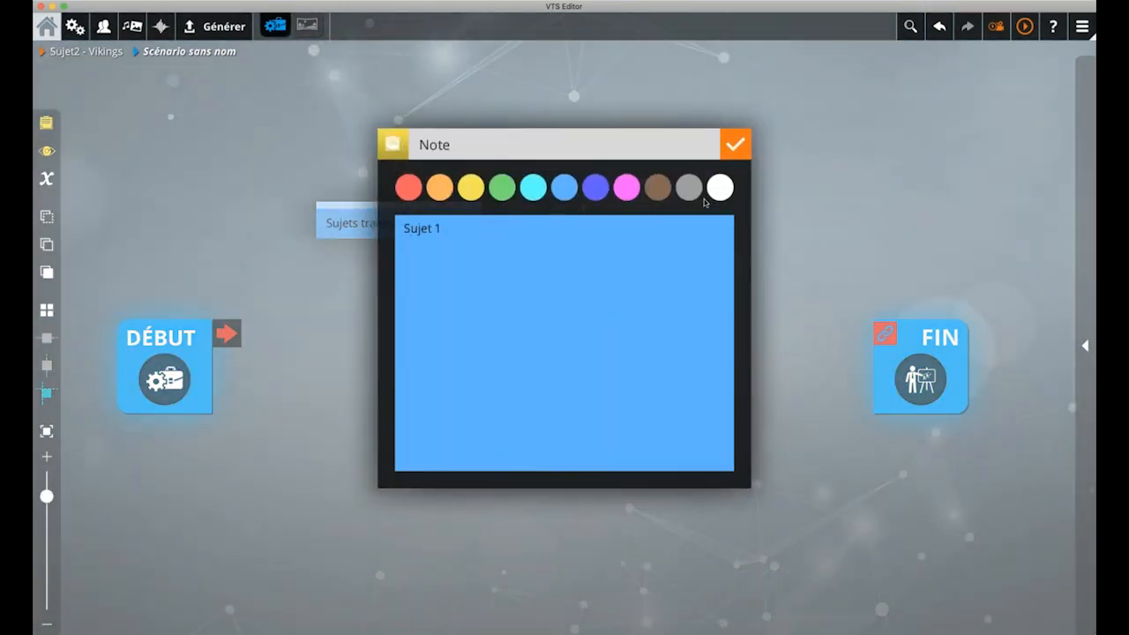
pyautogui.click(736, 145)
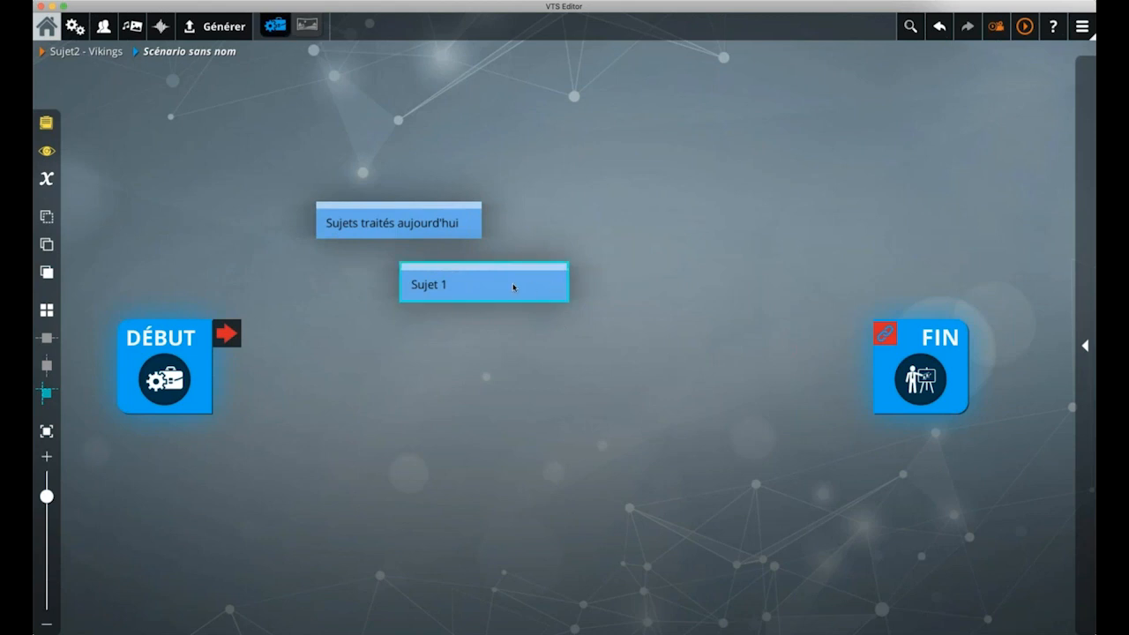
pyautogui.moveTo(515, 285); pyautogui.dragTo(591, 285)
# Extend the heading note's text to "Sujets traités aujourd'hui : mythes"
pyautogui.doubleClick(470, 225)
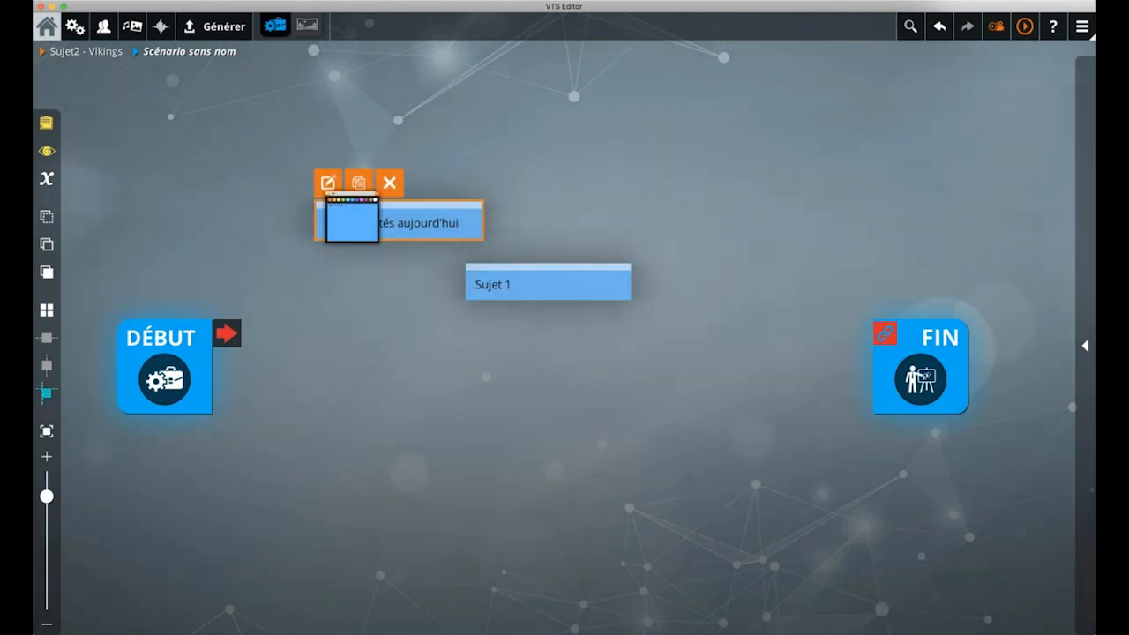
pyautogui.write(':')
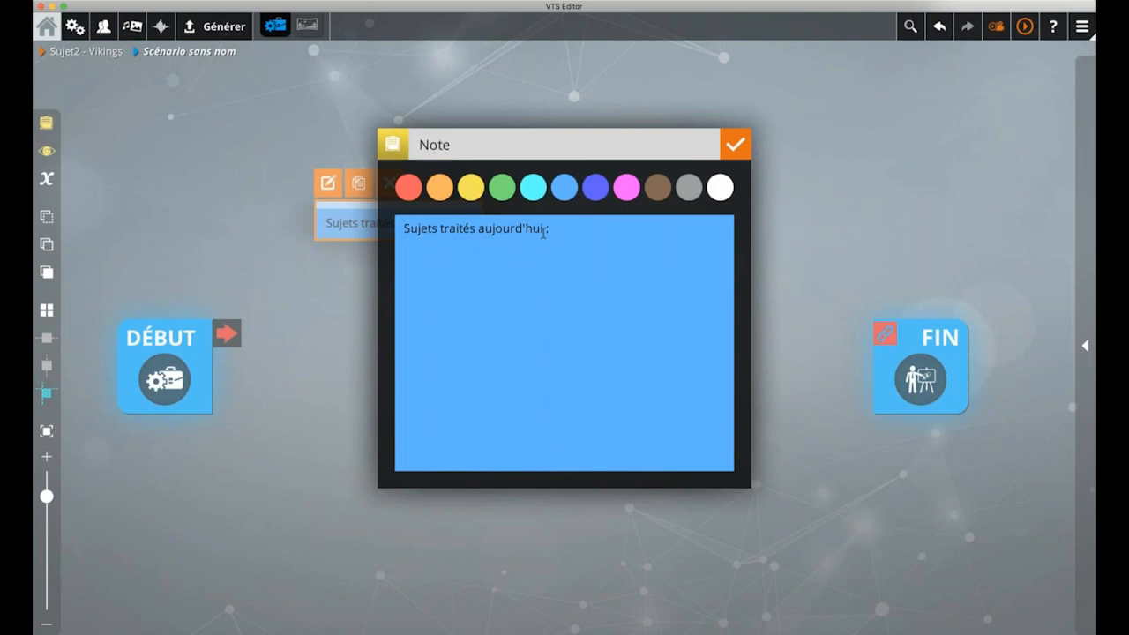
pyautogui.write('mythes')
pyautogui.click(737, 145)
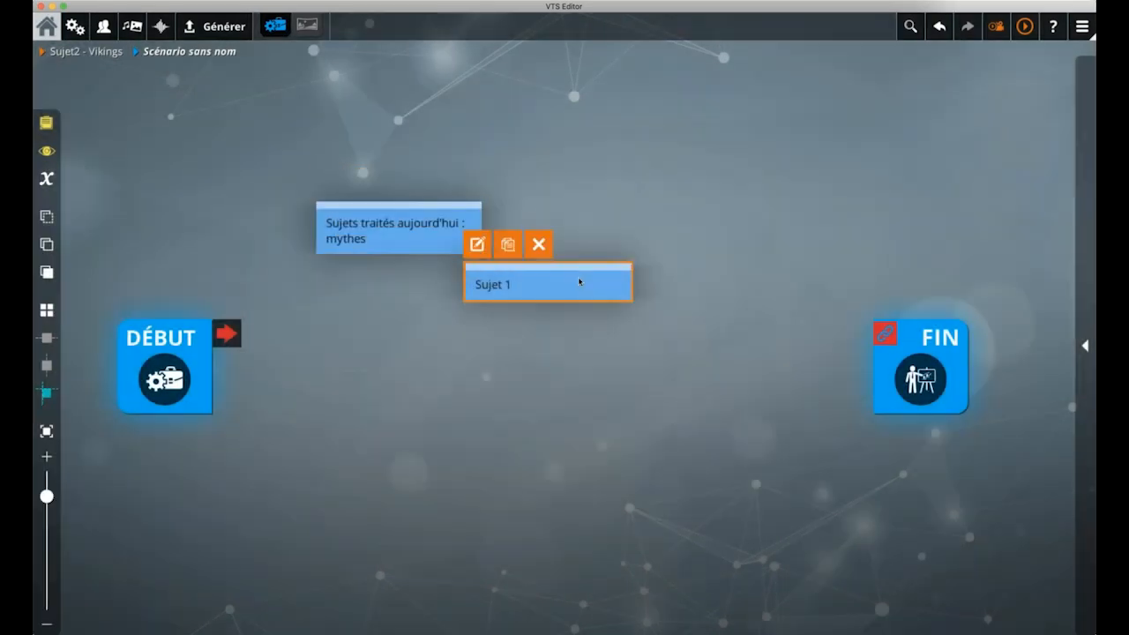
# Extend the first subject note to "Sujet 1 : Drakkar (un mythe ?)" and shift it left, closer beneath the heading note
pyautogui.click(477, 245)
pyautogui.write(':')
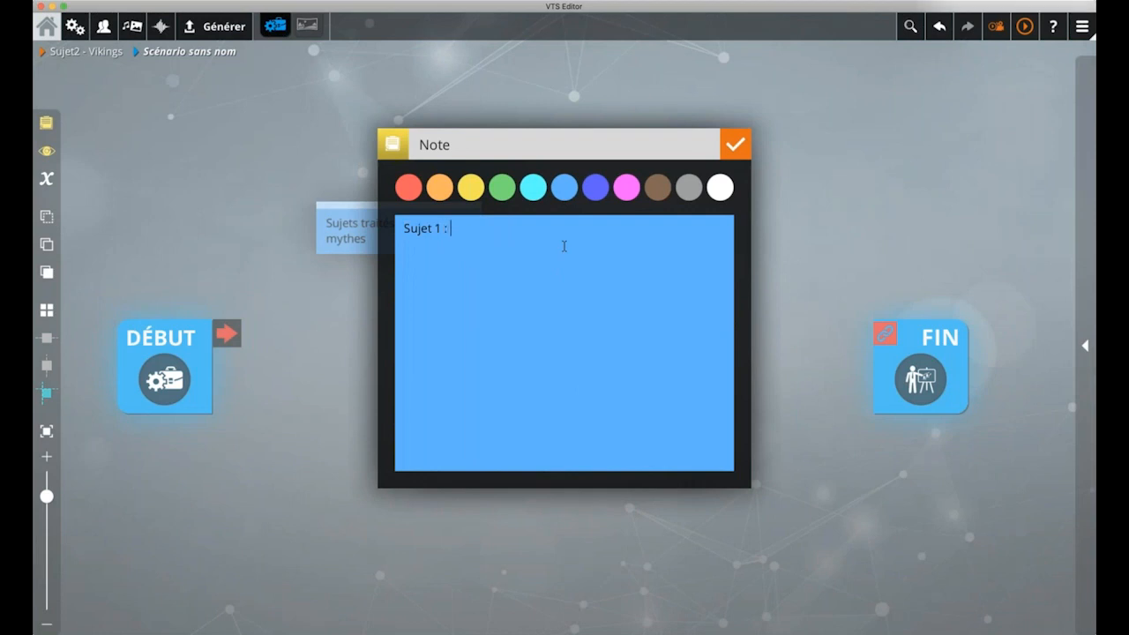
pyautogui.write(' Drakkar (un mythe ?)')
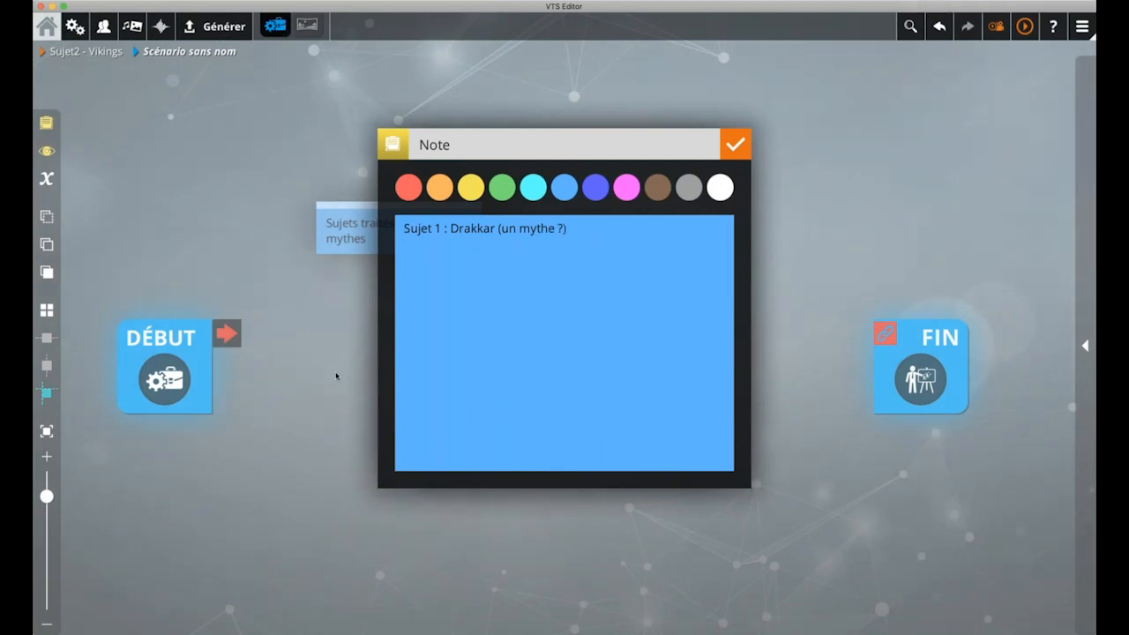
pyautogui.click(340, 373)
pyautogui.moveTo(535, 295); pyautogui.dragTo(502, 294)
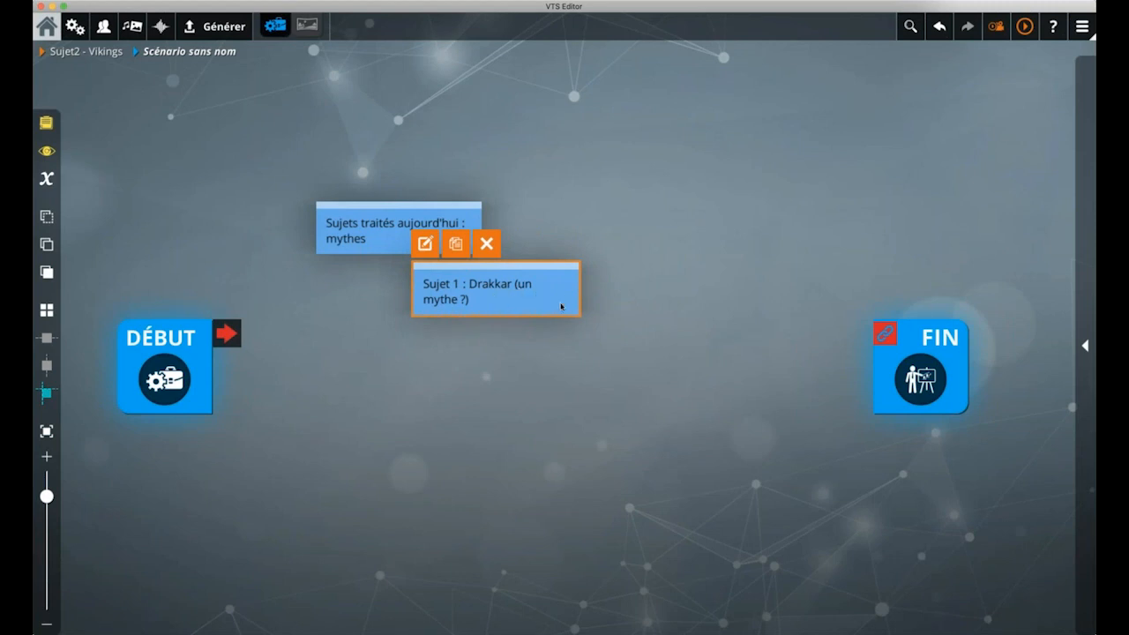
# Add a note reading "Sujet 2 : Découverte de l'Amérique" to the right of the Sujet 1 note
pyautogui.moveTo(647, 306); pyautogui.dragTo(545, 299)
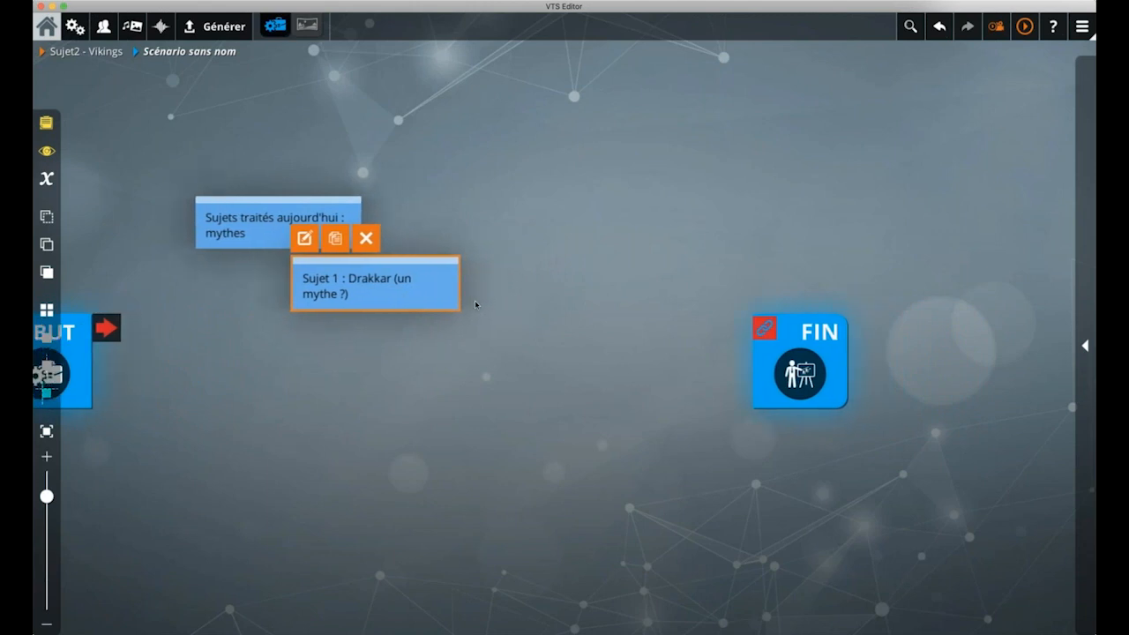
pyautogui.press('n')
pyautogui.moveTo(358, 227); pyautogui.dragTo(577, 279)
pyautogui.doubleClick(577, 280)
pyautogui.write('Sujet 2 : ')
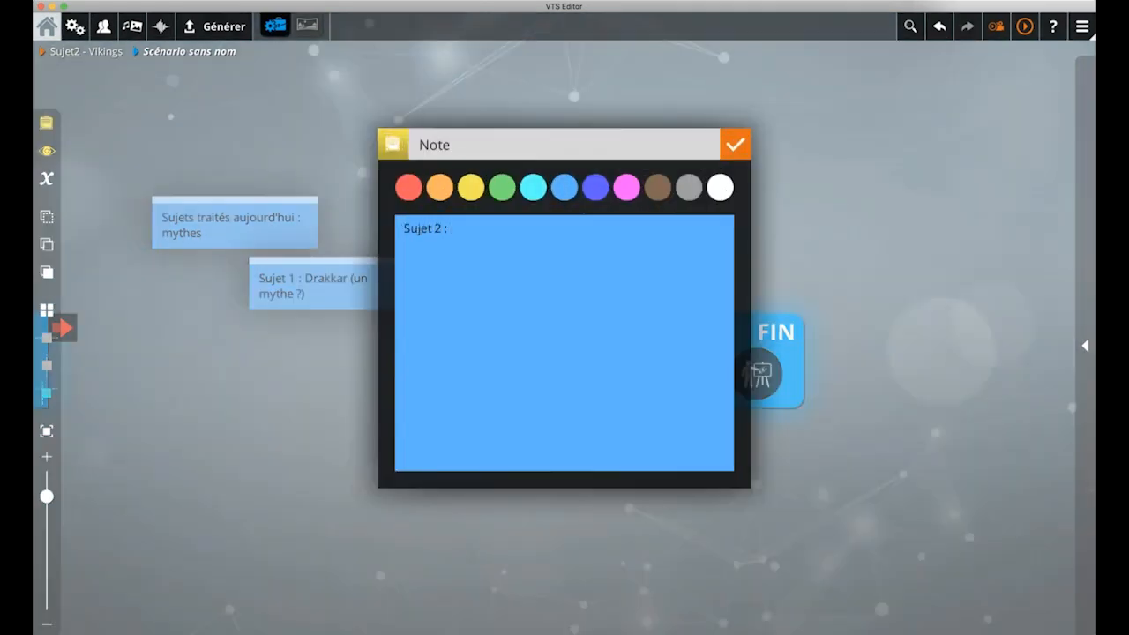
pyautogui.write("Découverte de l'Amérique")
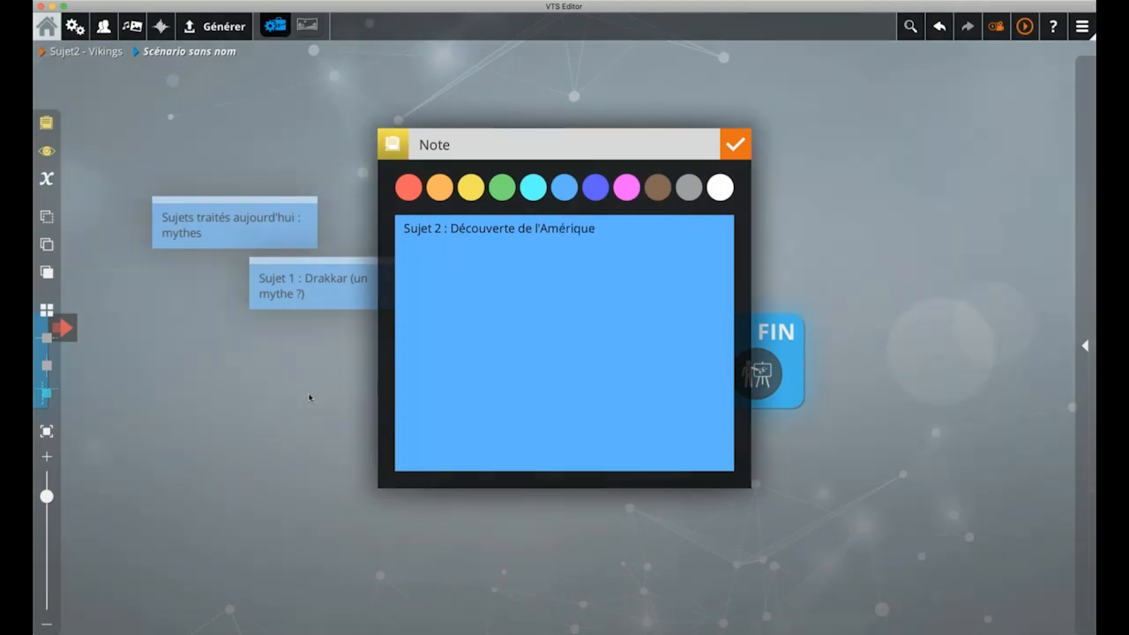
pyautogui.click(309, 396)
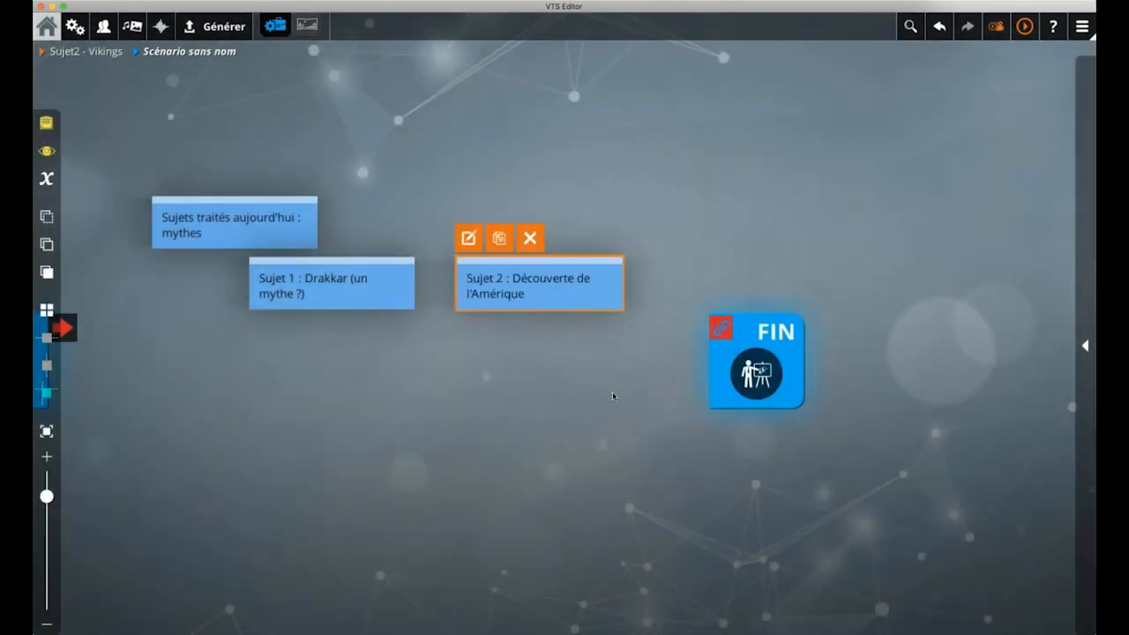
# Add a note reading "Sujet 3 : Les normands, des vikings ?" to the right of the Sujet 2 note
pyautogui.moveTo(623, 352); pyautogui.dragTo(574, 372)
pyautogui.scroll(-2, 626, 348)
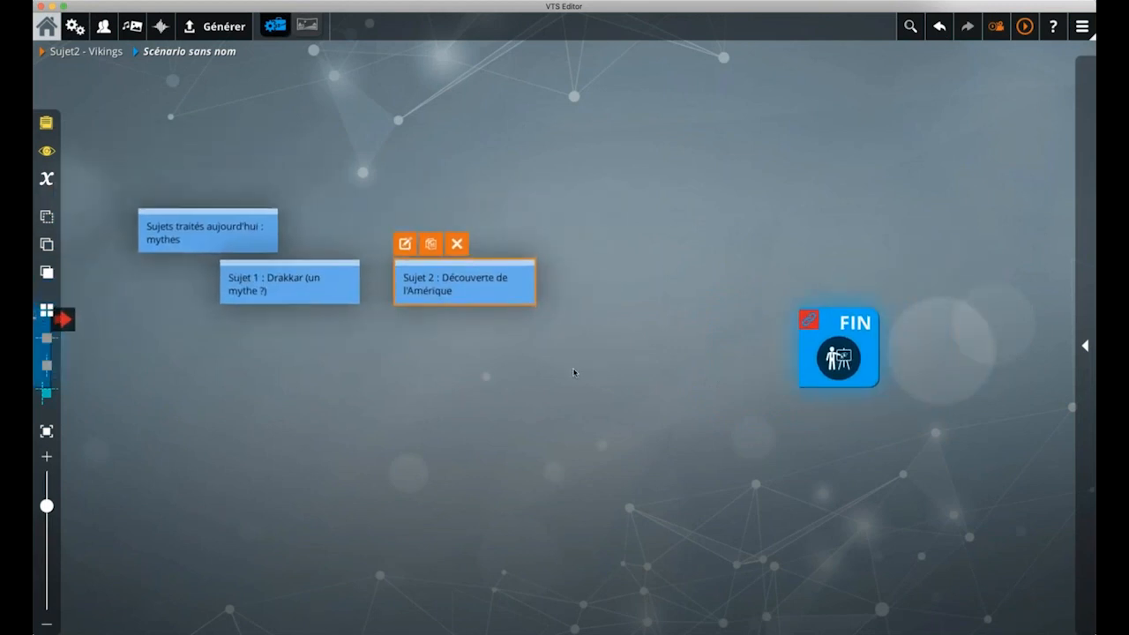
pyautogui.press('n')
pyautogui.moveTo(463, 240); pyautogui.dragTo(645, 283)
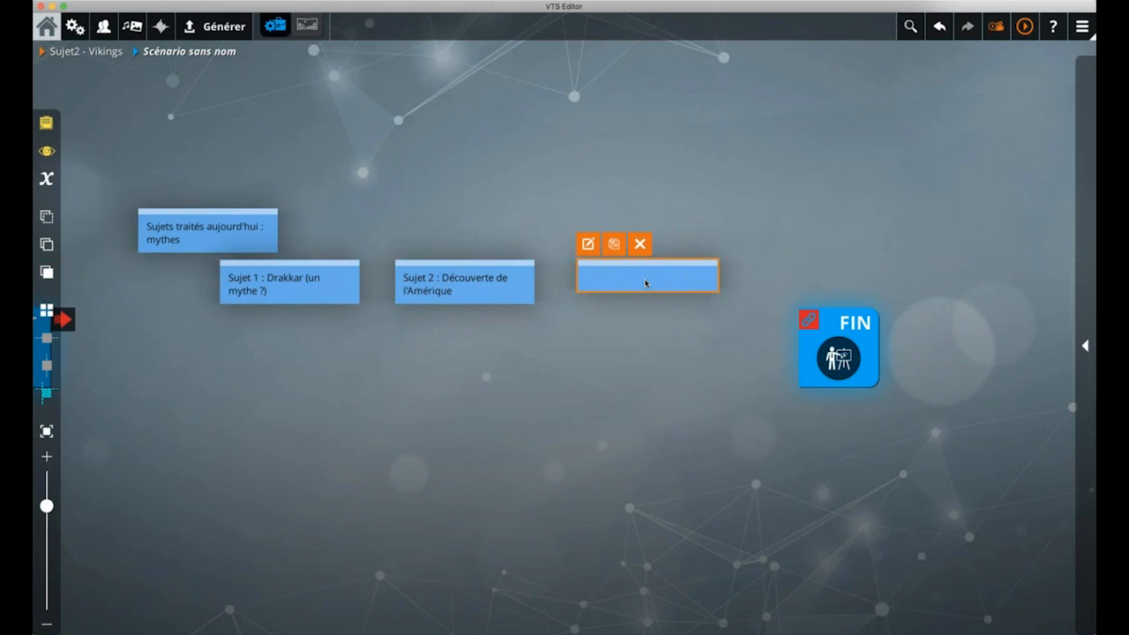
pyautogui.doubleClick(646, 283)
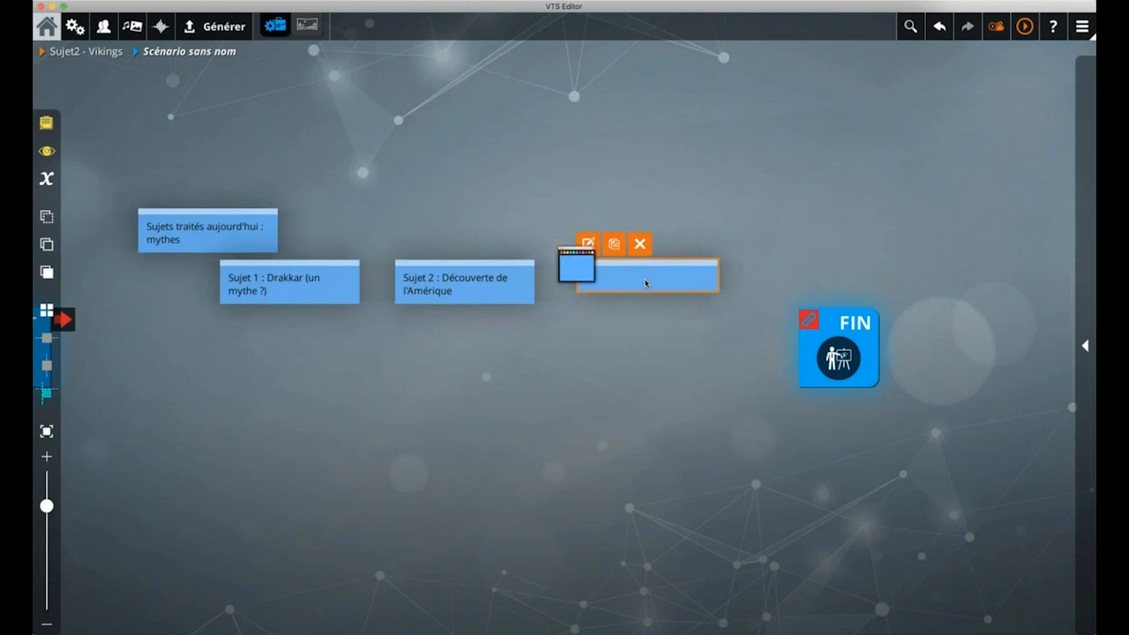
pyautogui.write('Sujet 3 ')
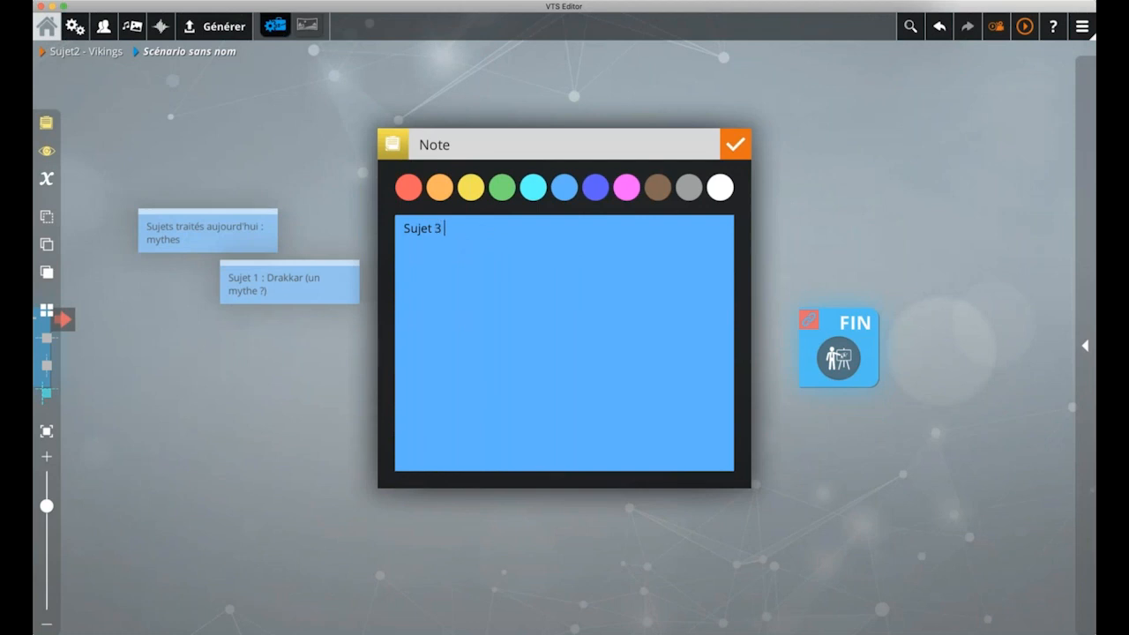
pyautogui.write(': Les normands, des vikings ?')
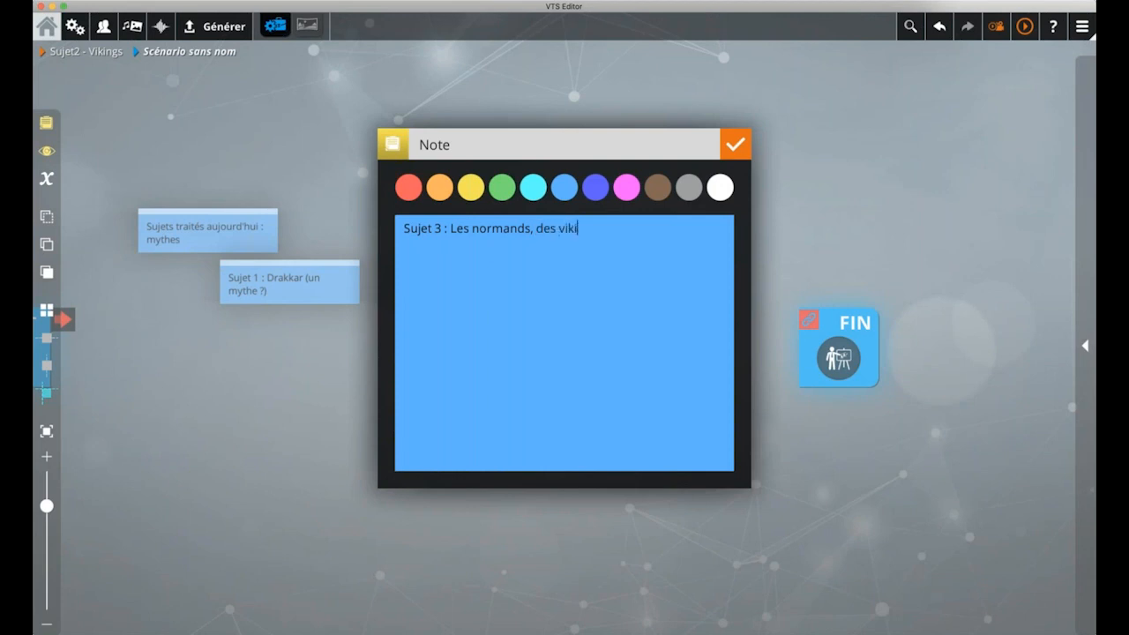
pyautogui.click(312, 384)
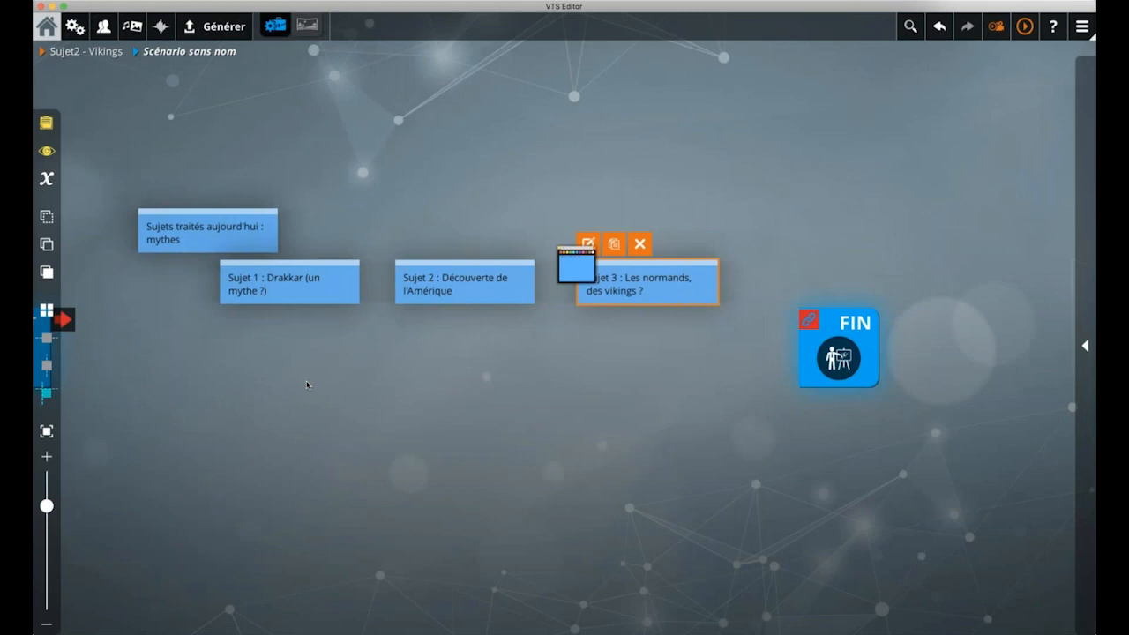
# Deselect the Sujet 3 note and move the DÉBUT and FIN blocks down, further below the row of notes
pyautogui.moveTo(381, 368); pyautogui.dragTo(464, 357)
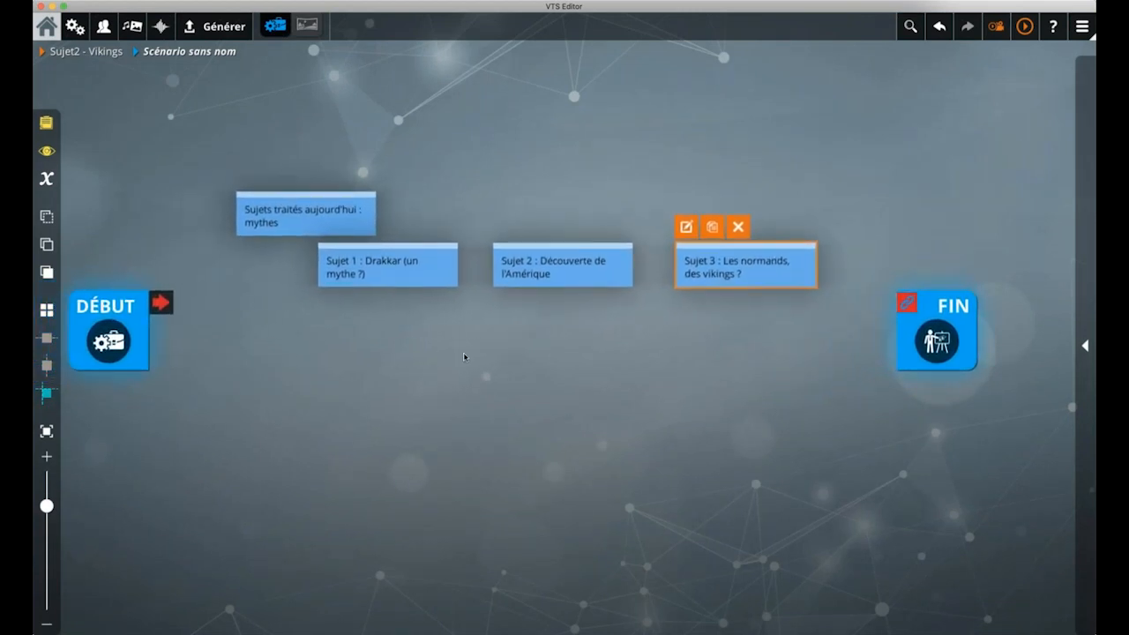
pyautogui.click(1000, 3)
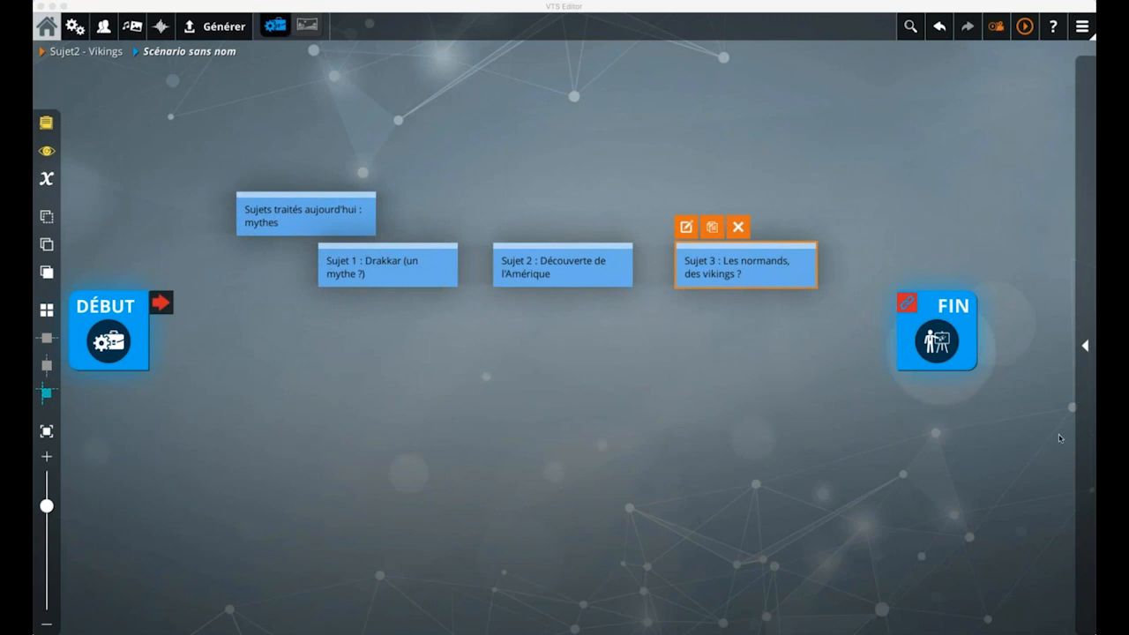
pyautogui.click(627, 373)
pyautogui.click(627, 374)
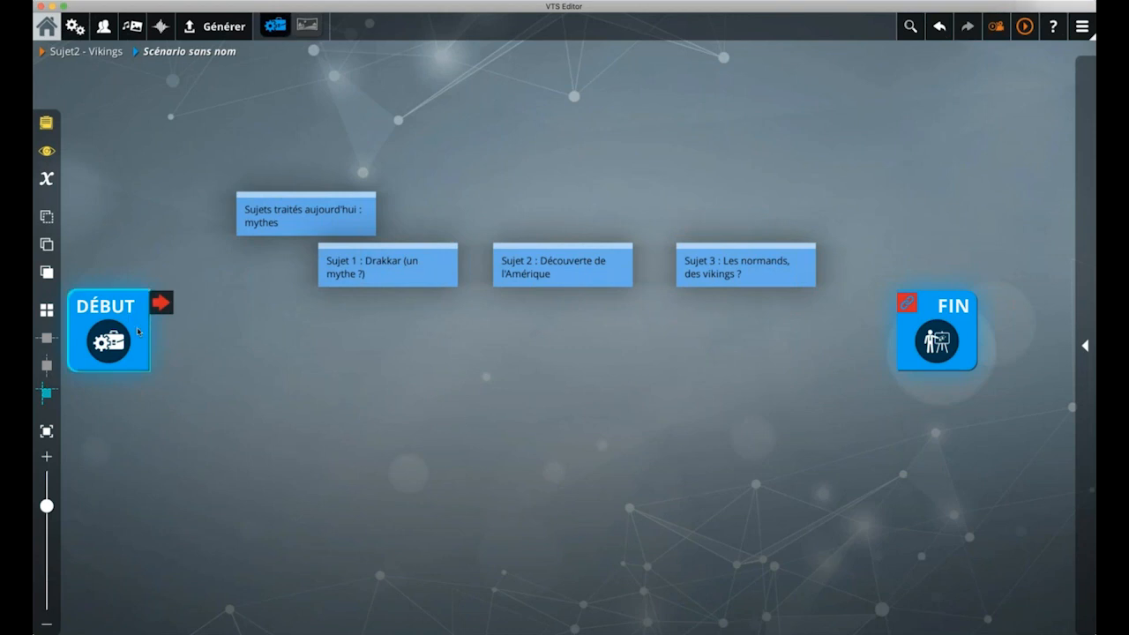
pyautogui.moveTo(139, 327); pyautogui.dragTo(145, 368)
pyautogui.moveTo(948, 309); pyautogui.dragTo(970, 349)
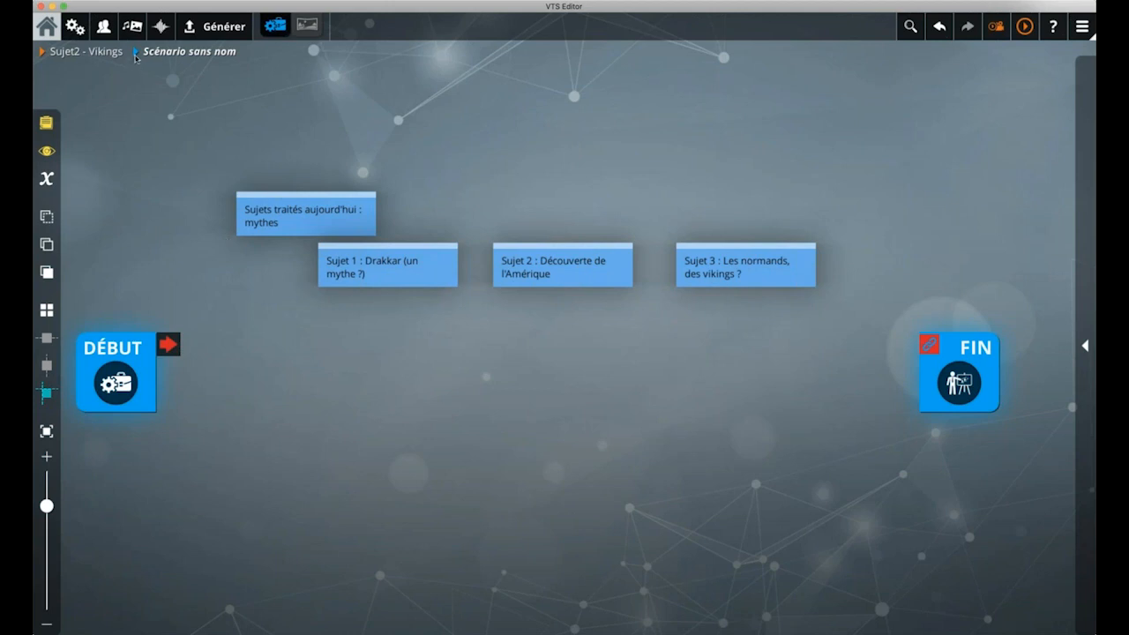
# Preview the Viking_map 1 image in the project's media library, and return to the scenario
pyautogui.click(131, 27)
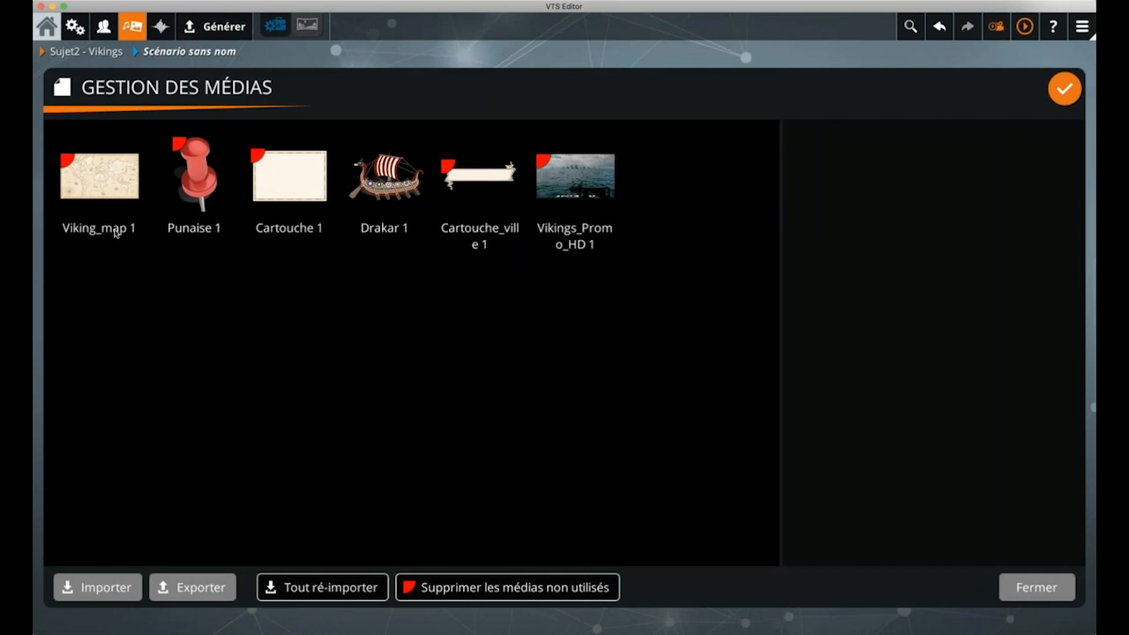
pyautogui.click(100, 187)
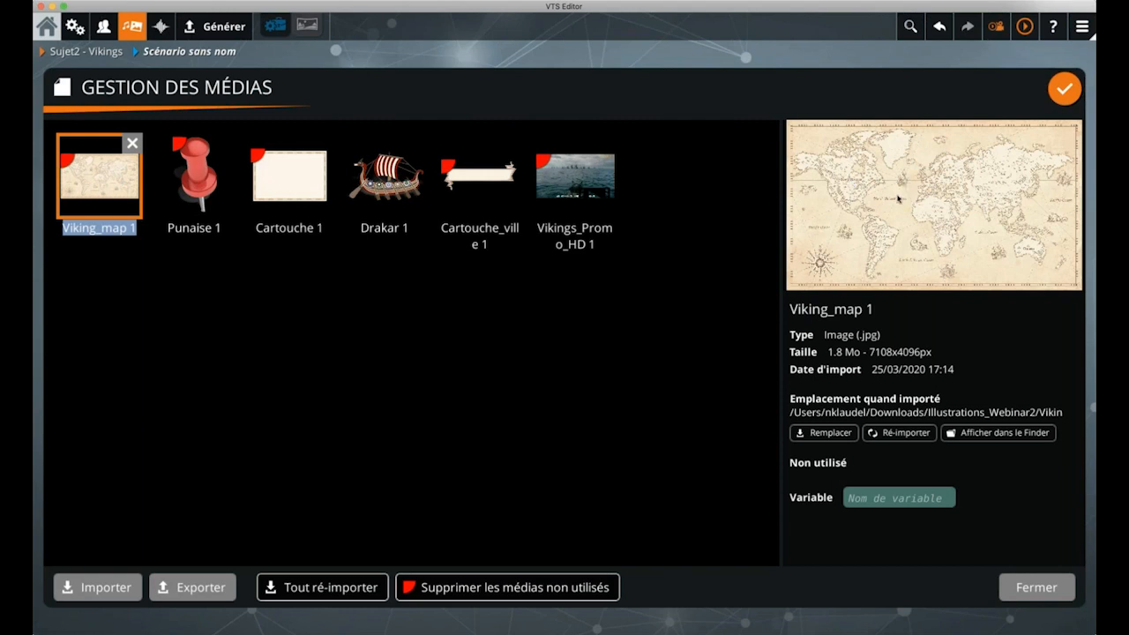
pyautogui.click(688, 56)
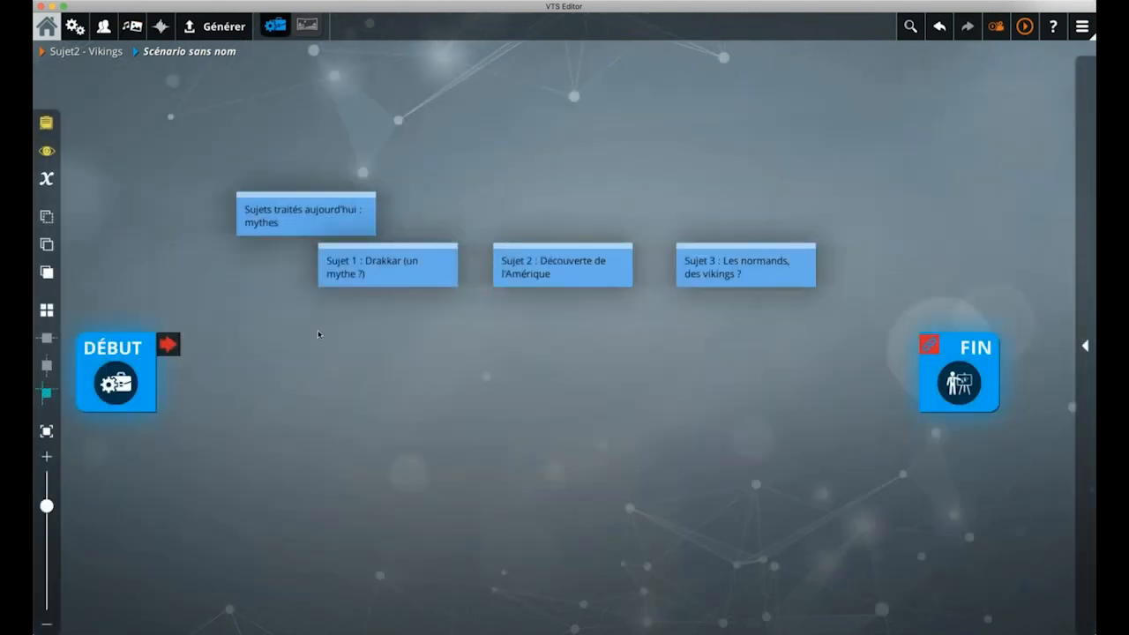
# Add a Scène block after DÉBUT beneath the Sujet 1 note, move FIN closer and link the scene to it
pyautogui.click(124, 352)
pyautogui.press('space')
pyautogui.write('sc')
pyautogui.press('Return')
pyautogui.moveTo(348, 372); pyautogui.dragTo(439, 340)
pyautogui.moveTo(946, 352); pyautogui.dragTo(645, 353)
pyautogui.moveTo(510, 349); pyautogui.dragTo(639, 349)
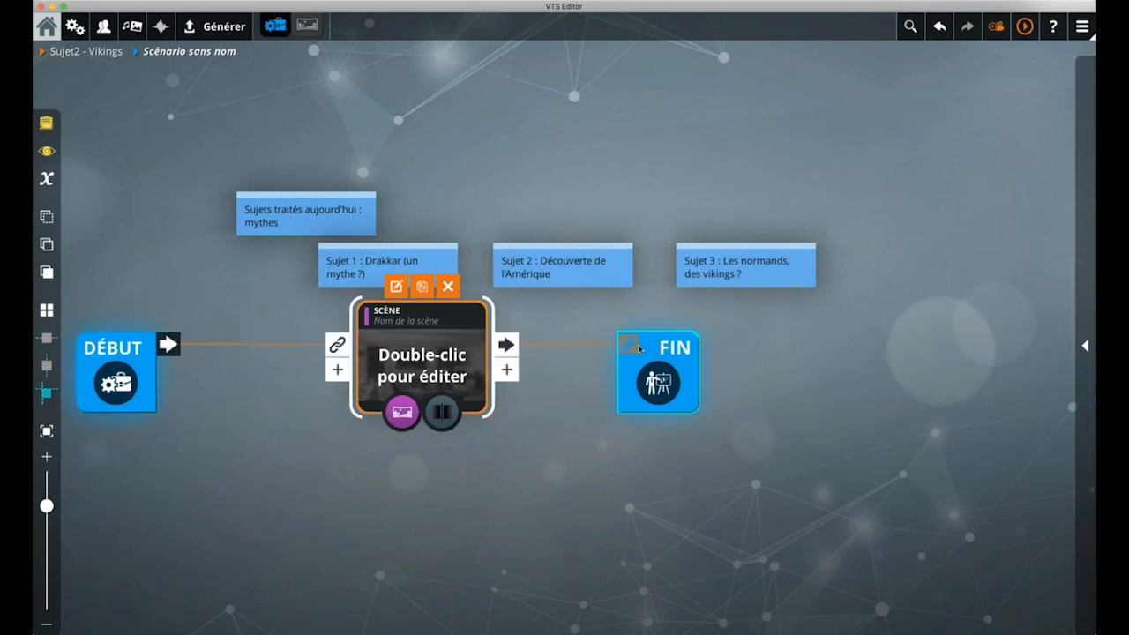
# Open the new scene's configuration and set Viking_map 1 as its background
pyautogui.doubleClick(433, 353)
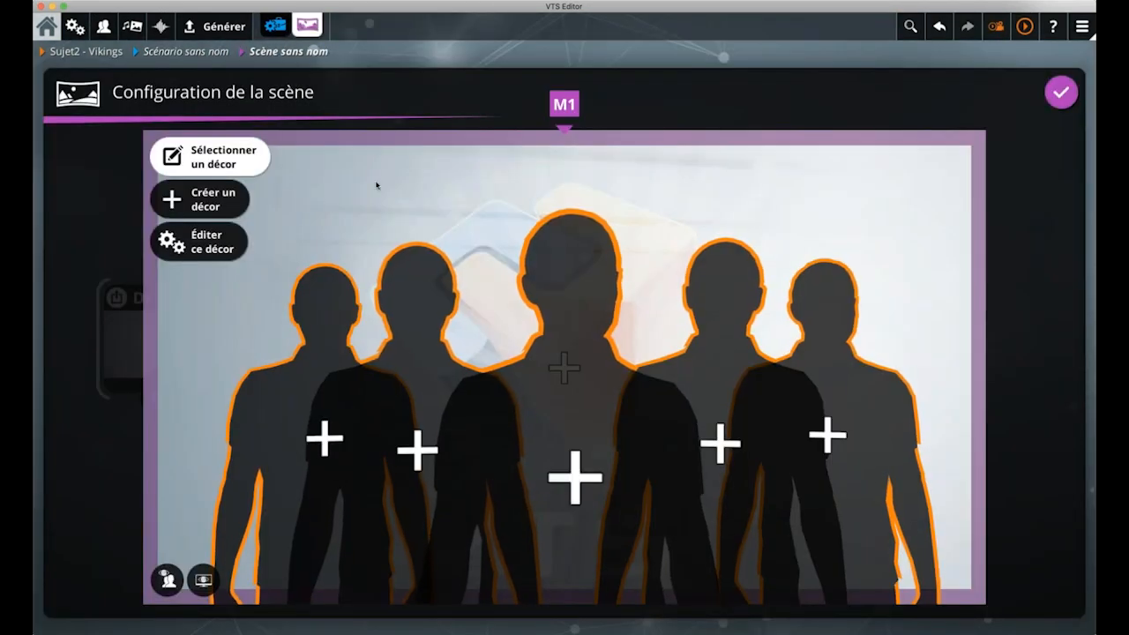
pyautogui.click(415, 168)
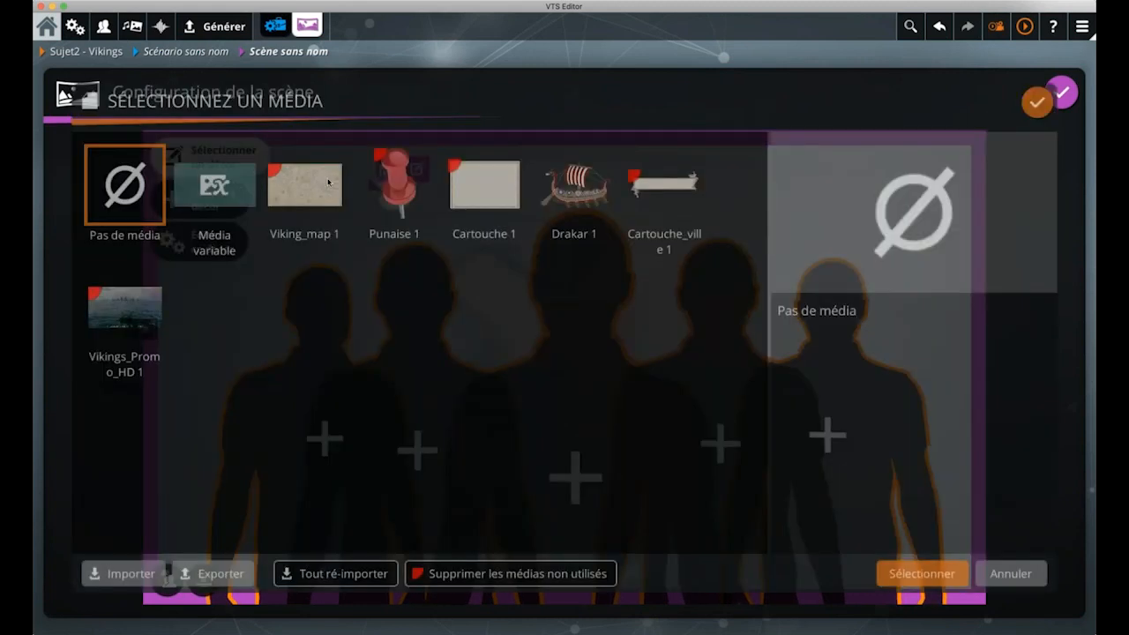
pyautogui.doubleClick(289, 182)
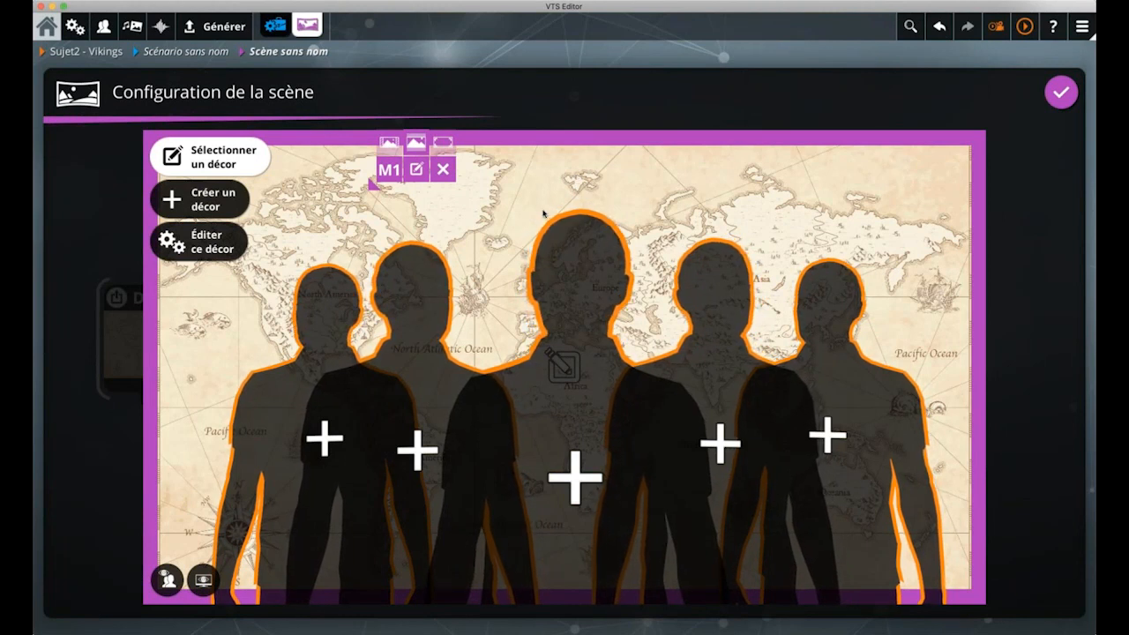
# Add a character to the casting and choose the dark-haired woman in the pink V-neck sweater
pyautogui.click(316, 394)
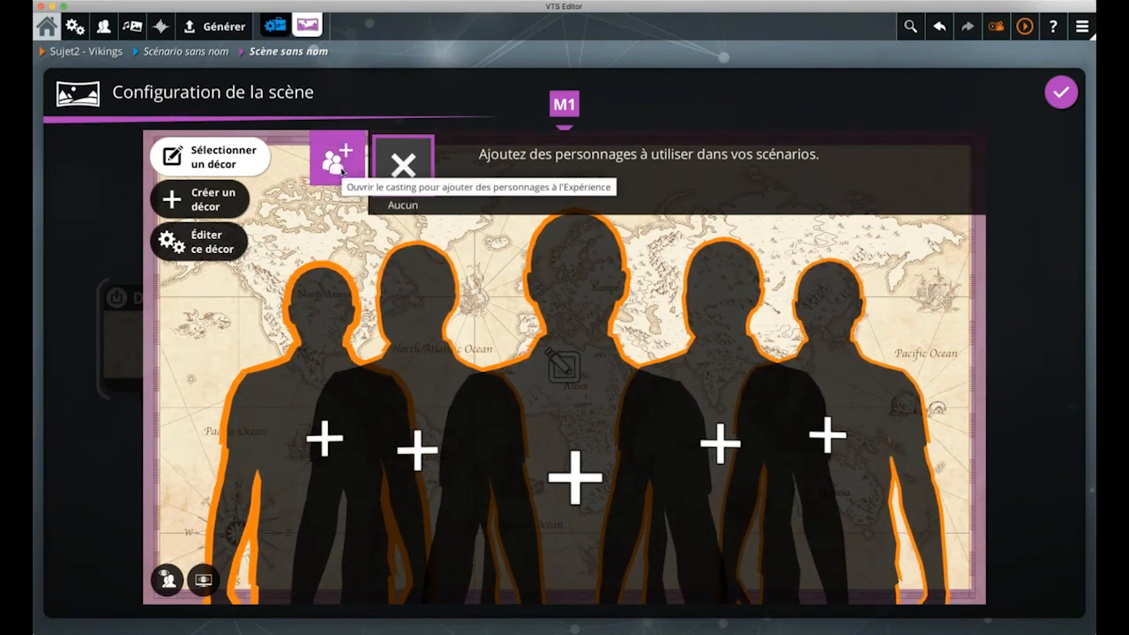
pyautogui.click(342, 170)
pyautogui.click(124, 275)
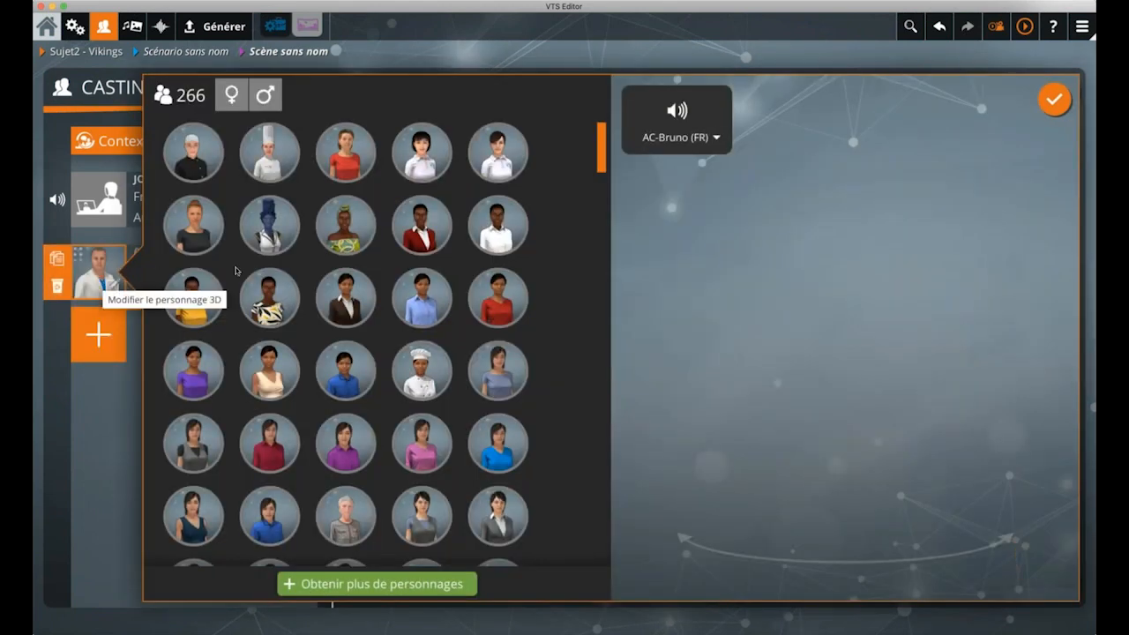
pyautogui.scroll(-5, 451, 465)
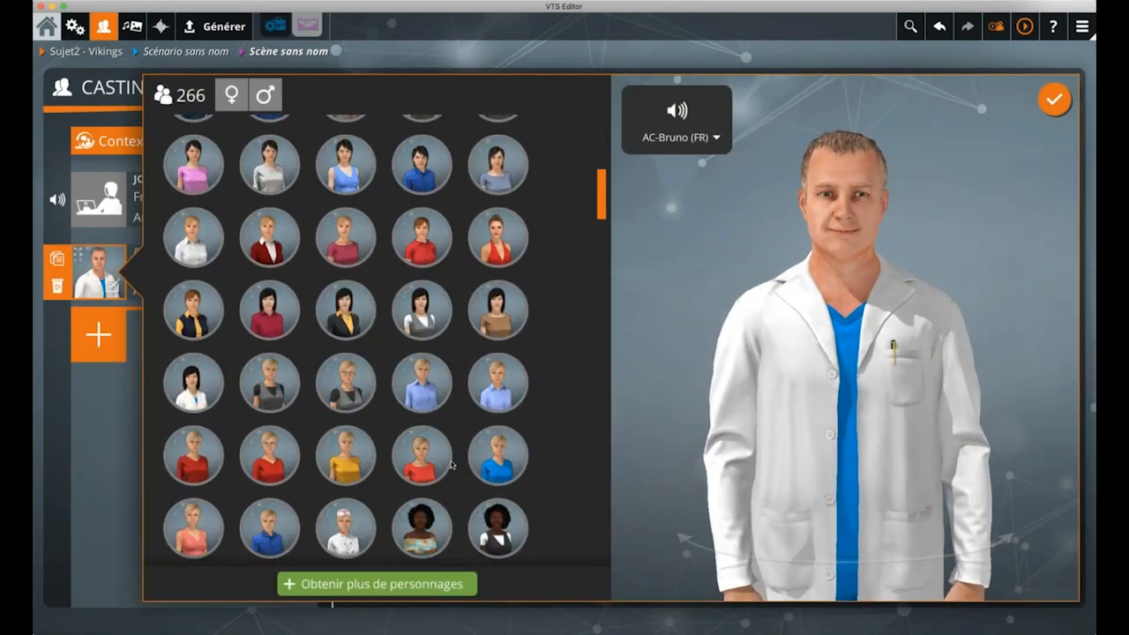
pyautogui.scroll(-2, 452, 465)
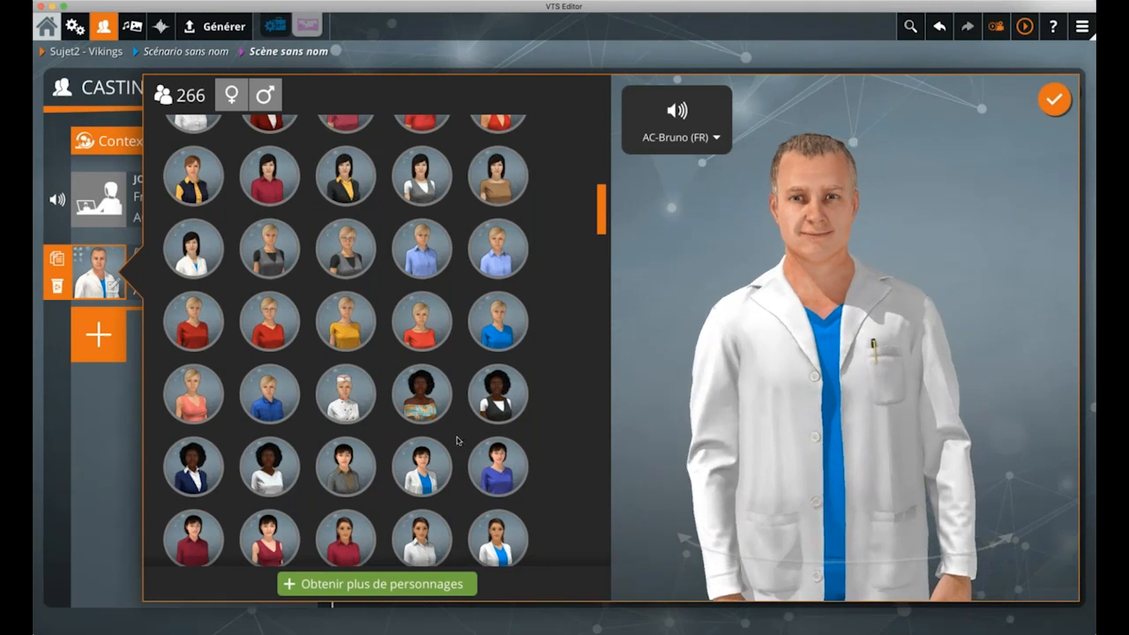
pyautogui.scroll(-2, 458, 437)
pyautogui.scroll(-1, 457, 440)
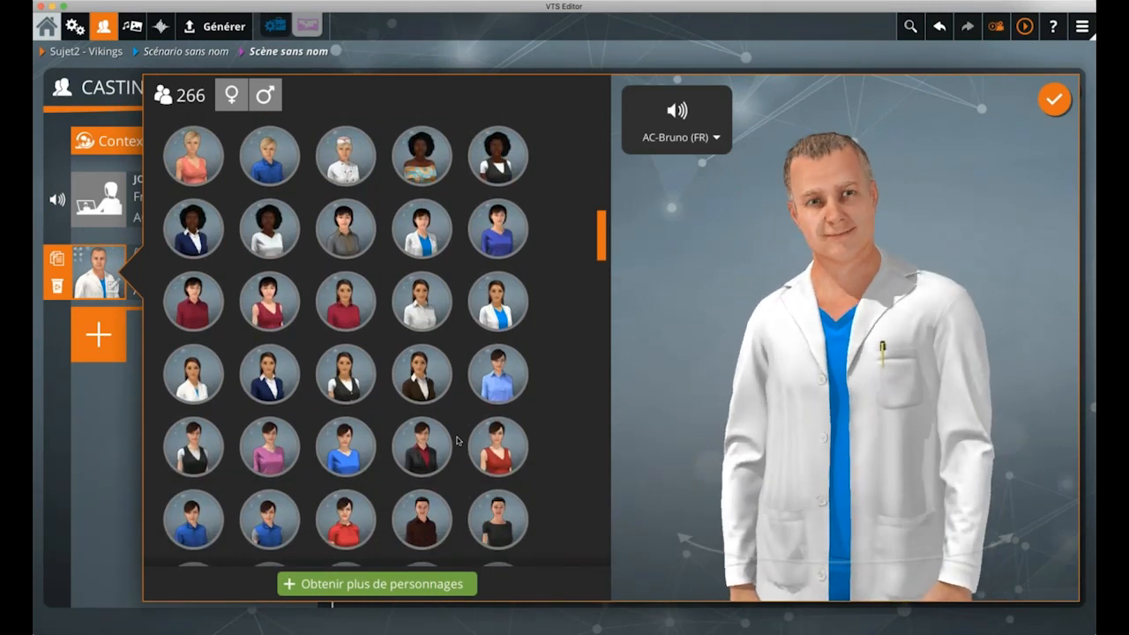
pyautogui.click(496, 520)
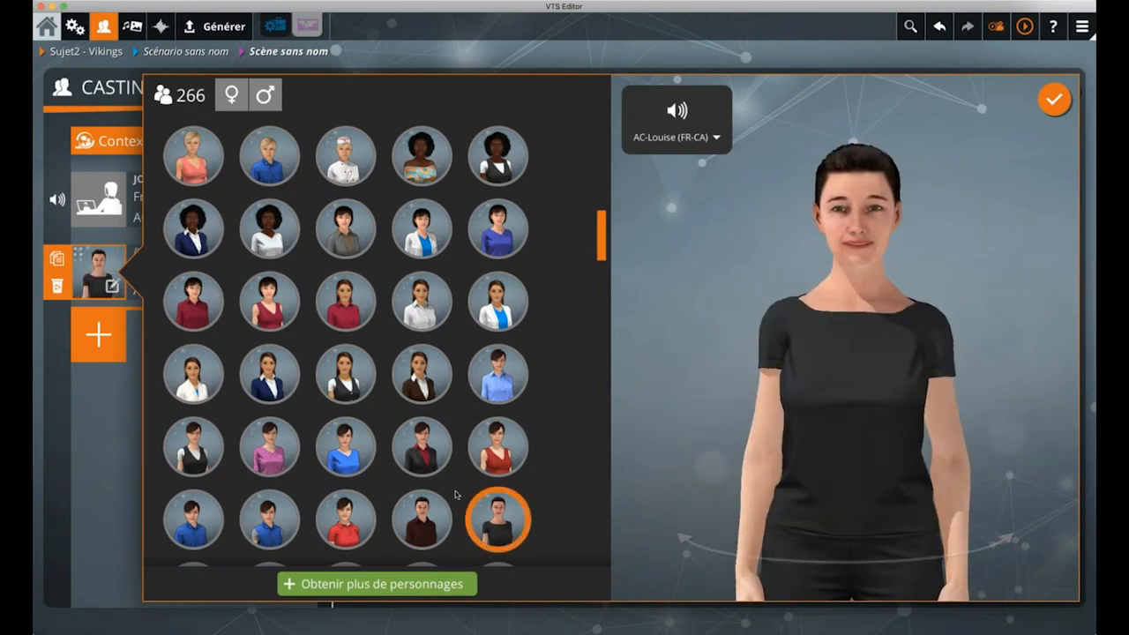
pyautogui.scroll(-3, 330, 385)
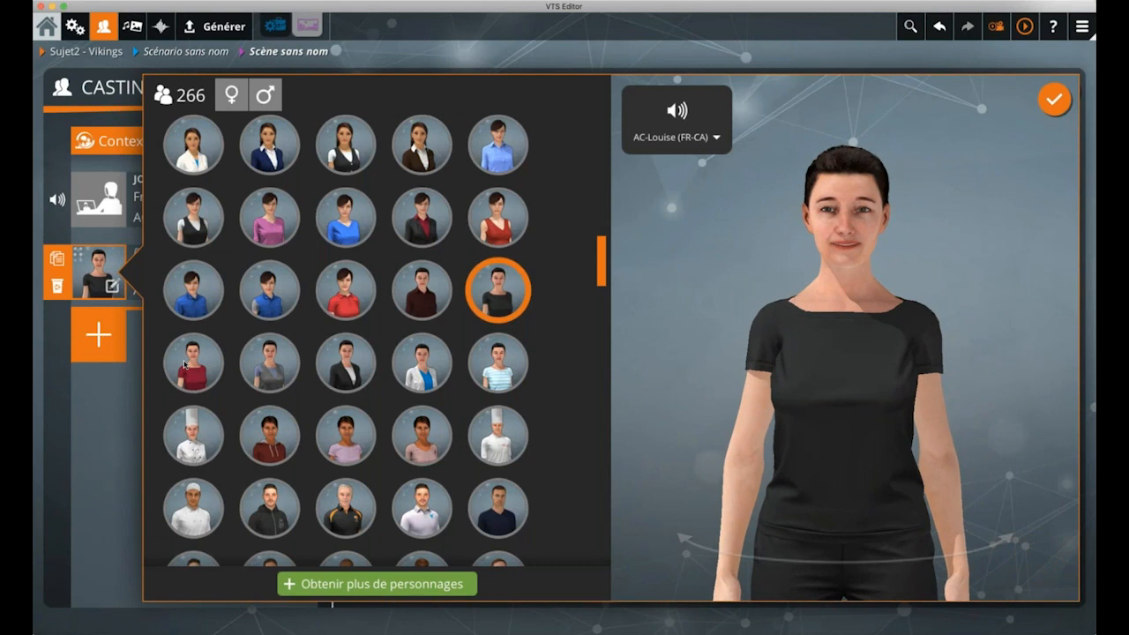
pyautogui.click(264, 222)
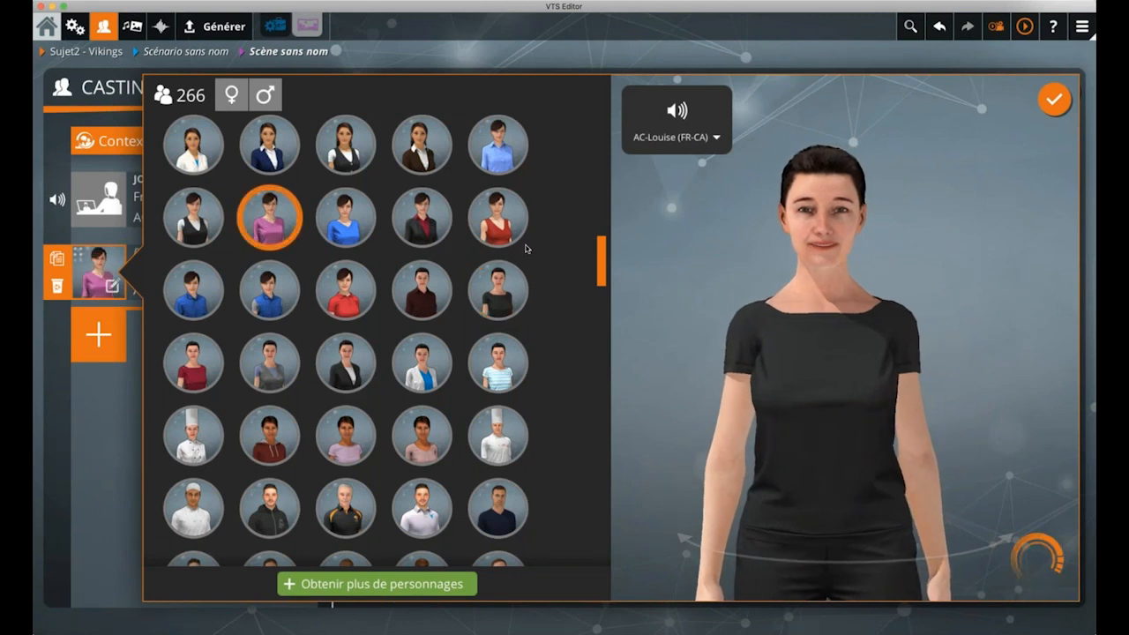
pyautogui.click(432, 63)
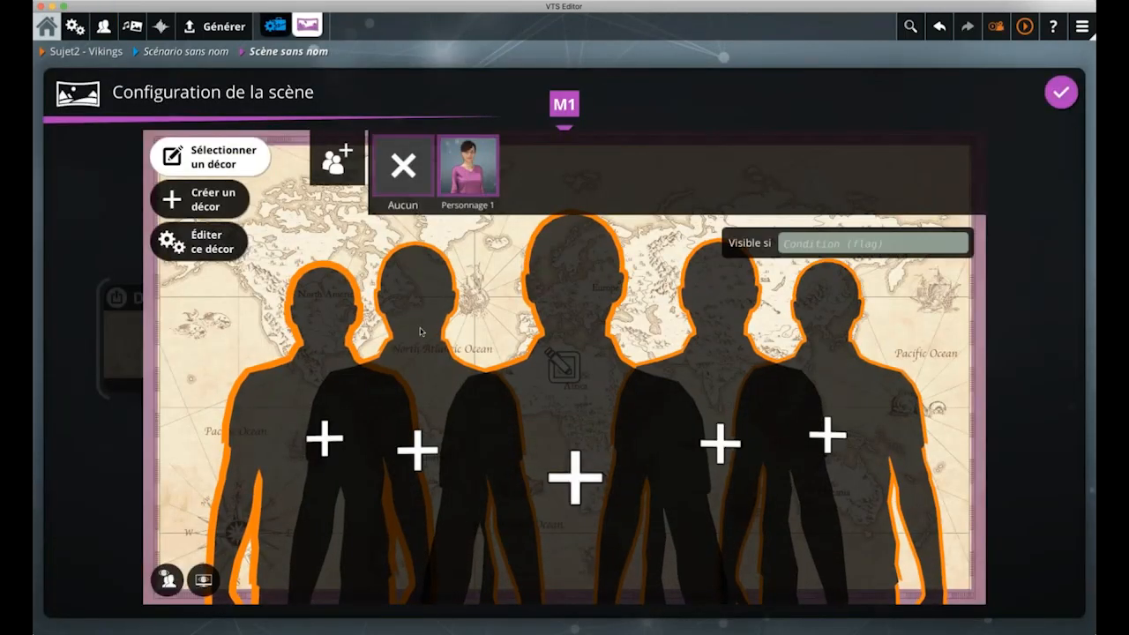
# Place the woman in the scene's leftmost character slot and close the scene configuration
pyautogui.click(332, 342)
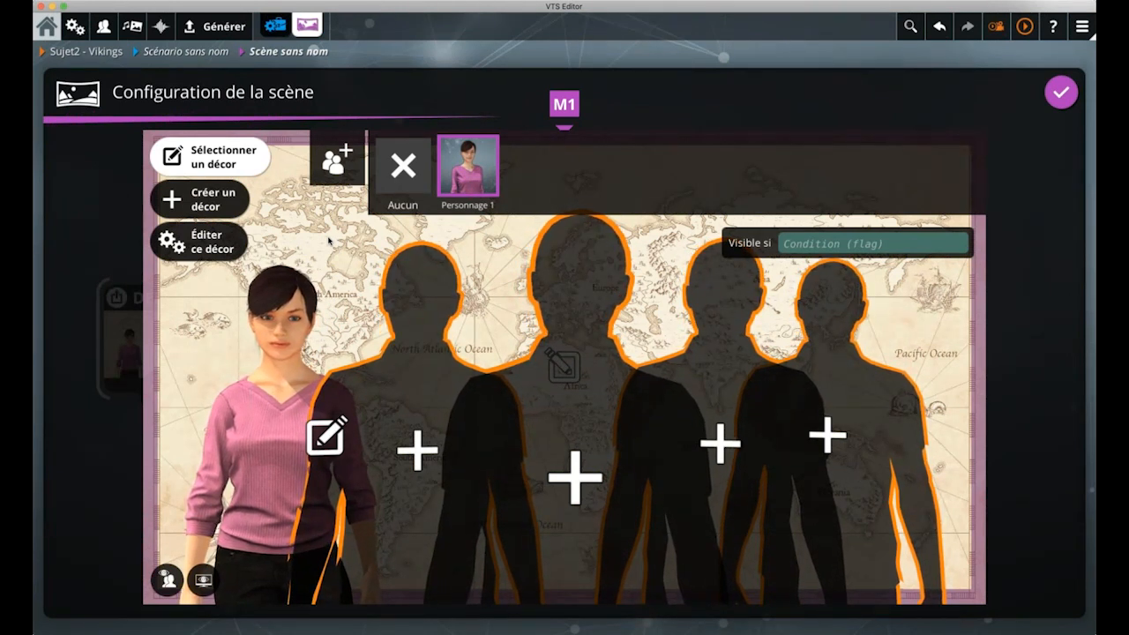
pyautogui.click(328, 240)
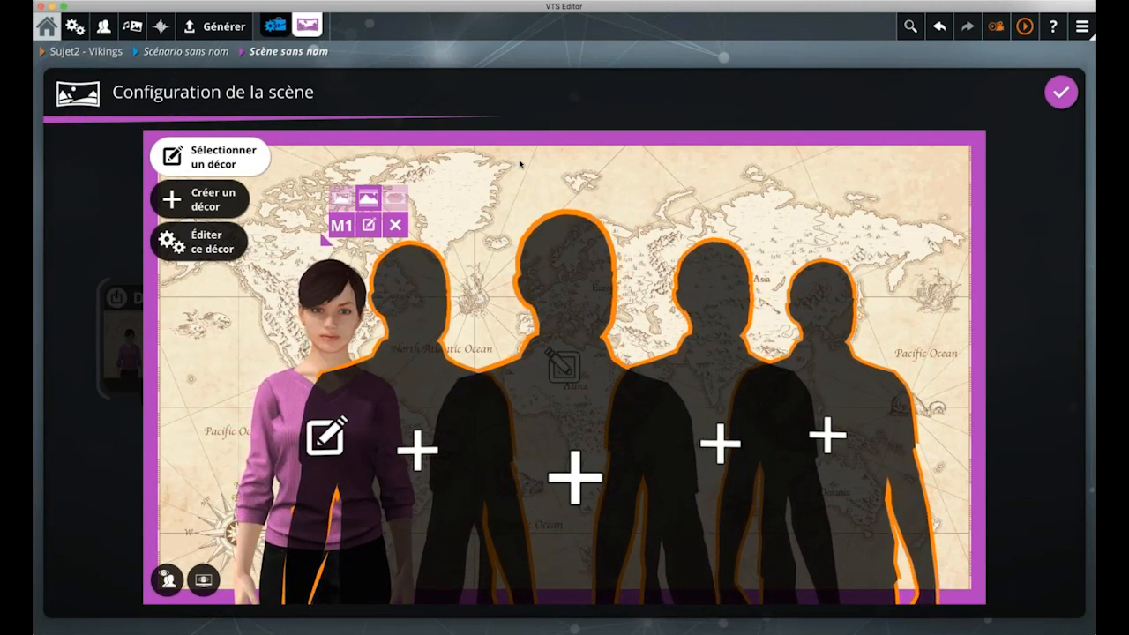
pyautogui.click(566, 63)
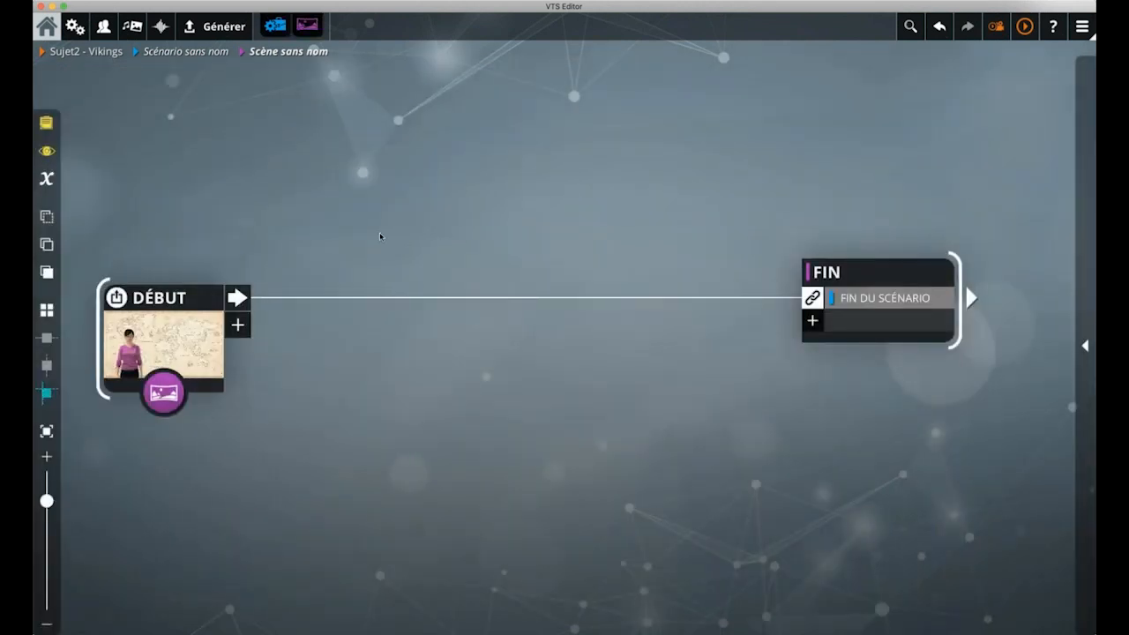
# Add a Parler block after the scene's DÉBUT block
pyautogui.click(158, 349)
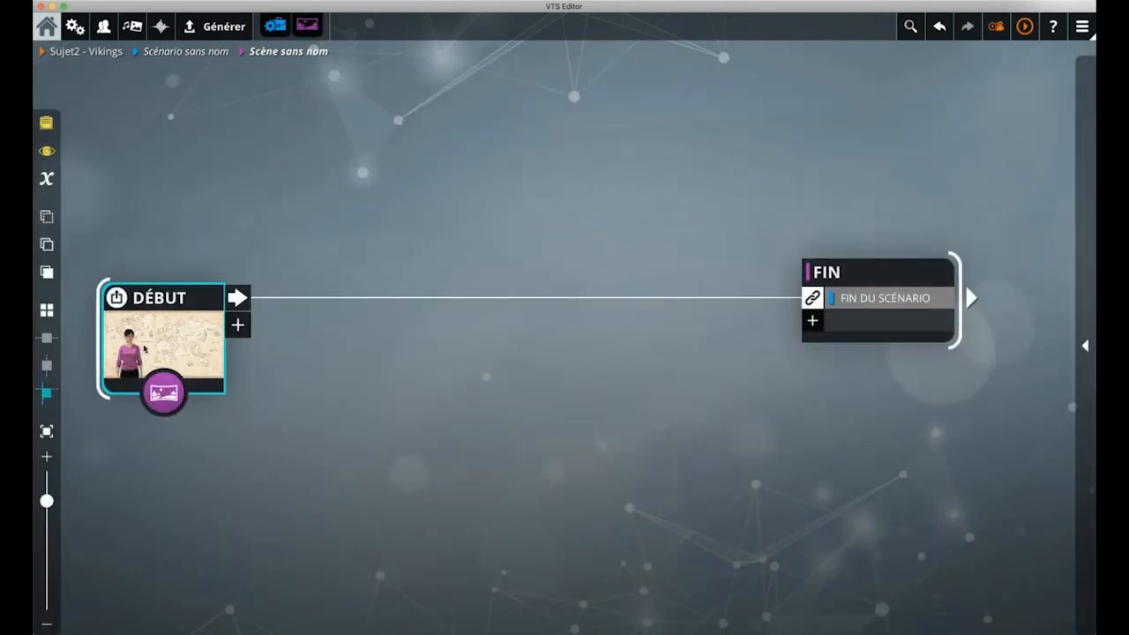
pyautogui.click(182, 360)
pyautogui.press('space')
pyautogui.write('par')
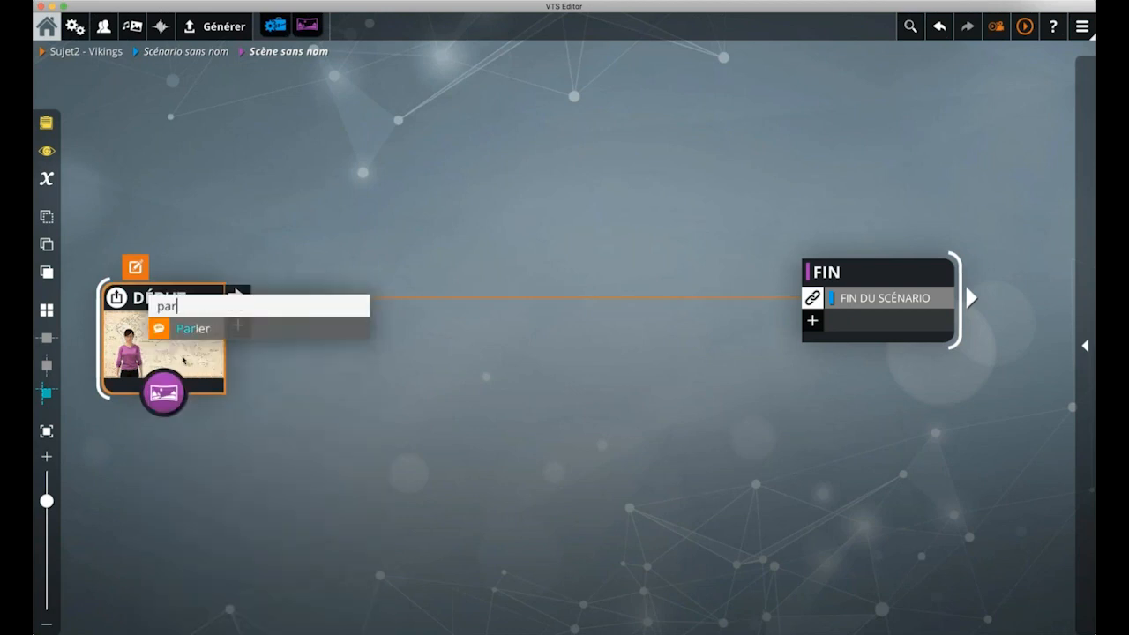
pyautogui.press('Return')
# Make the woman the speaker of the Parler block and set her emotion to Joie 2
pyautogui.doubleClick(442, 287)
pyautogui.click(273, 152)
pyautogui.click(369, 194)
pyautogui.click(309, 149)
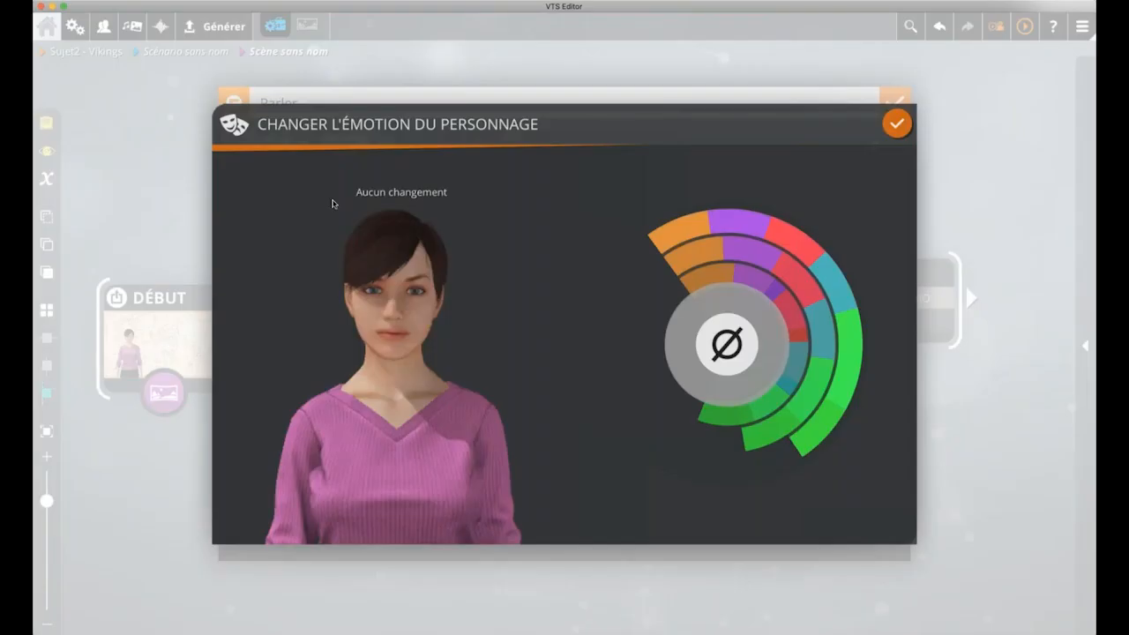
pyautogui.click(749, 249)
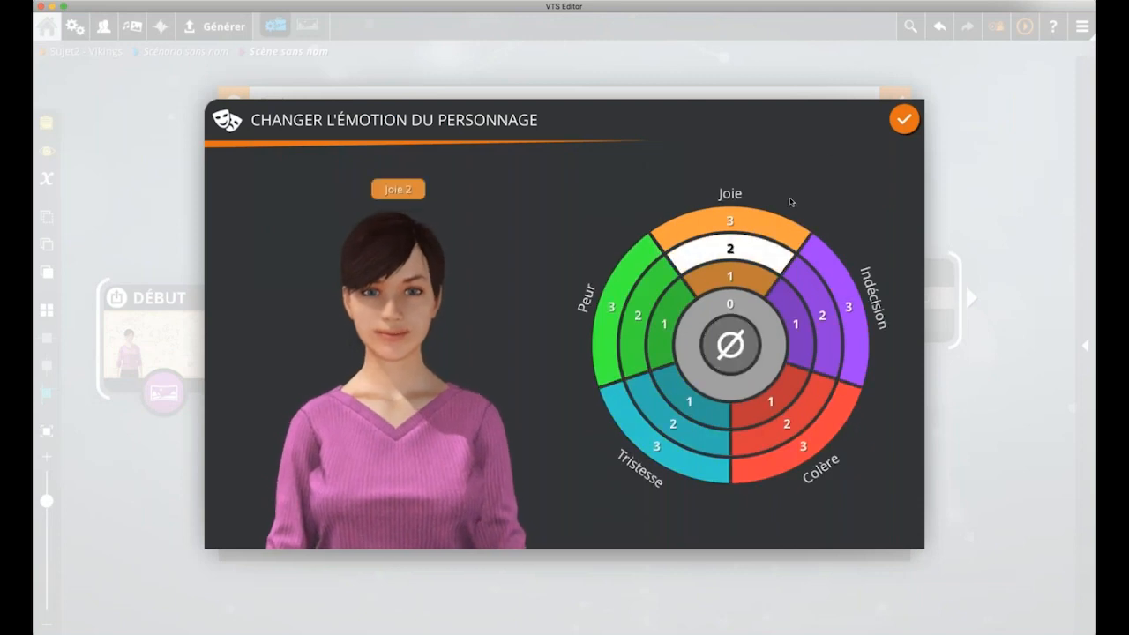
pyautogui.click(902, 118)
# Write the speech line "Bonjour et bienvenue dans ce scénario sur les vikings !" and close the Parler block
pyautogui.write('B')
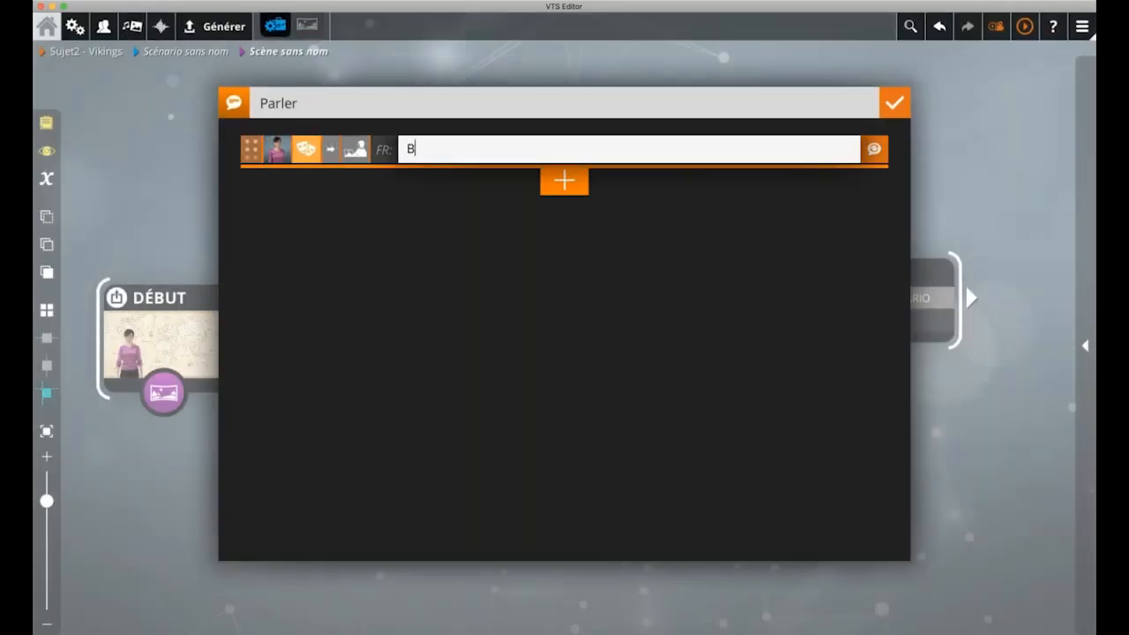
pyautogui.write('onjour et bienvenu dans')
pyautogui.press('Left')
pyautogui.press('Left')
pyautogui.press('Left')
pyautogui.press('Left')
pyautogui.press('Left')
pyautogui.write('e dans ce ')
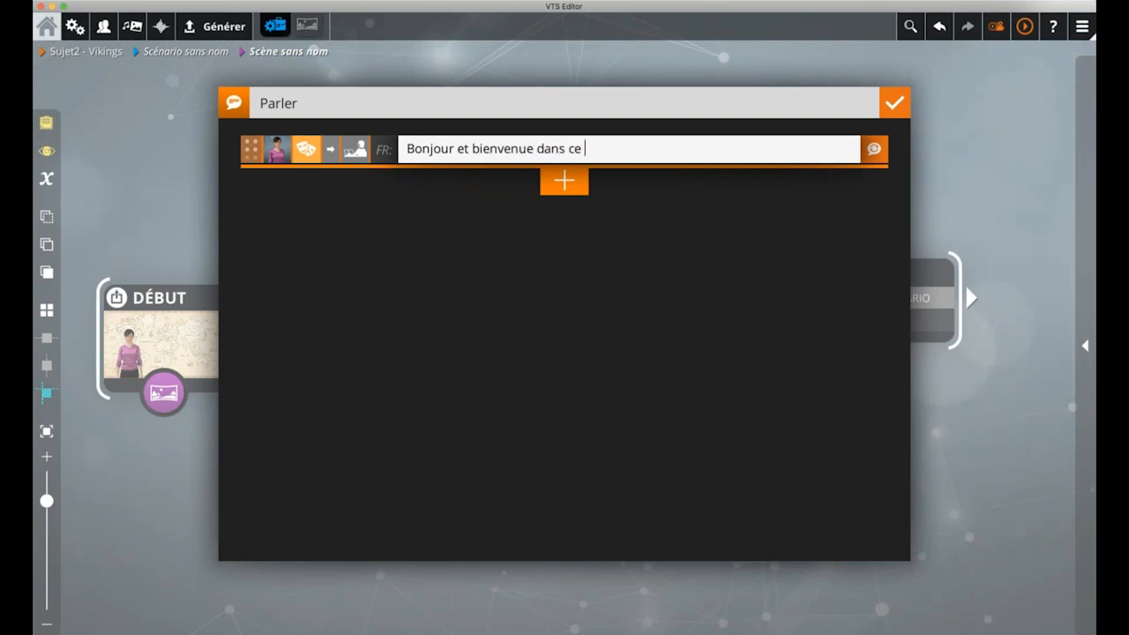
pyautogui.write('scénario sur les vikings !')
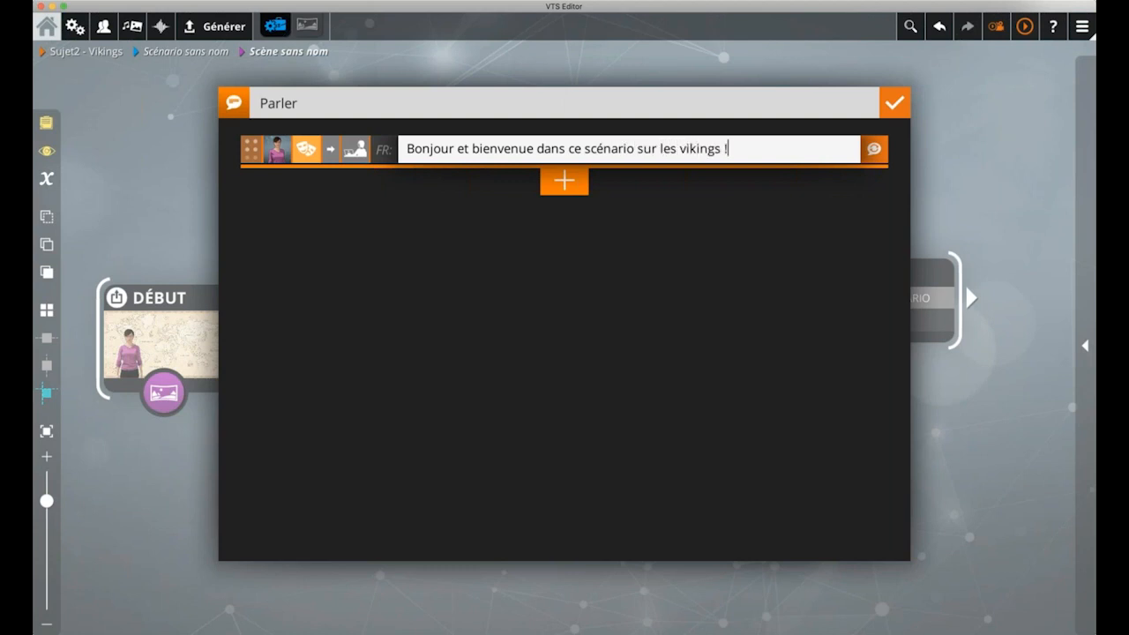
pyautogui.click(165, 211)
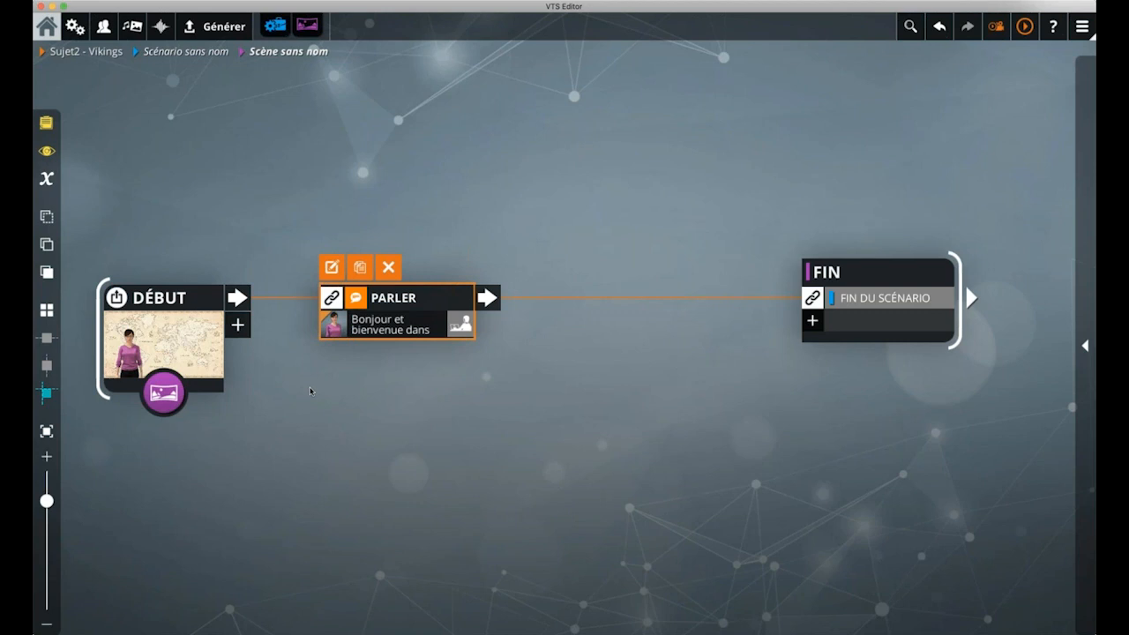
# Add a second speech line reading "Mais avant toute chose, tu va pouvoir tout de suite intéragir avec l'écran."
pyautogui.press('Return')
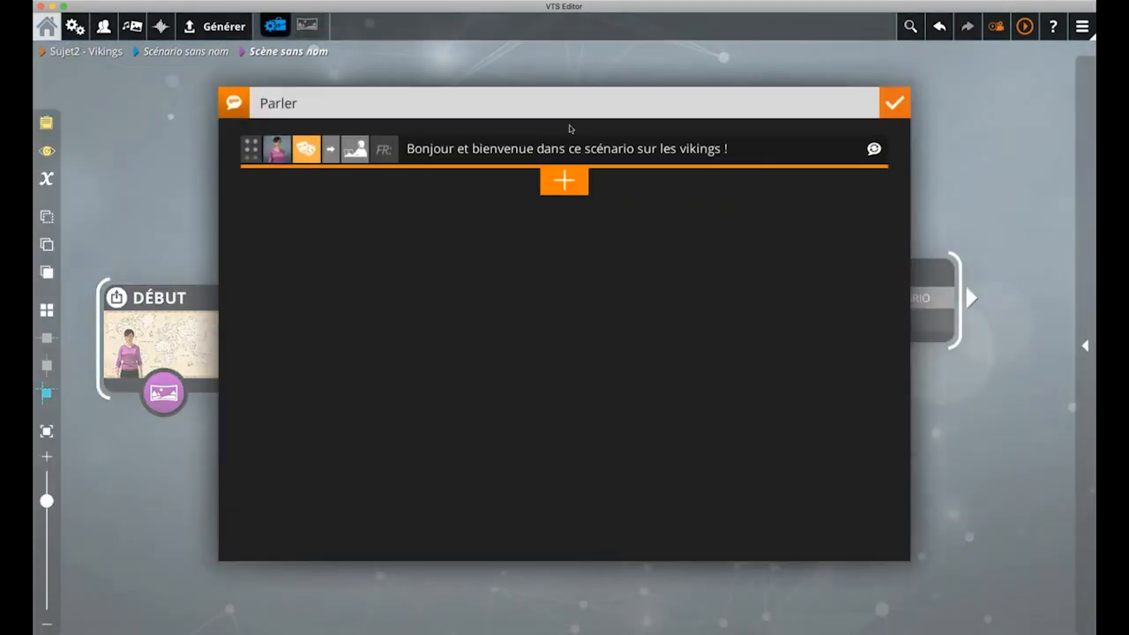
pyautogui.click(572, 183)
pyautogui.click(518, 179)
pyautogui.write('Mais avant toute')
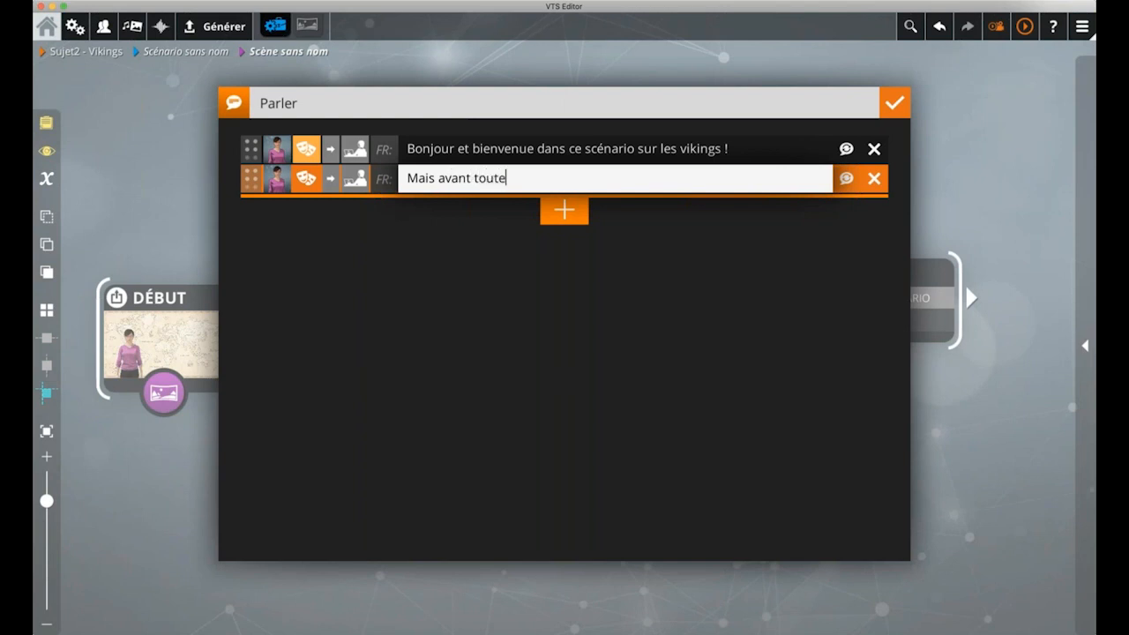
pyautogui.write(' chose, tu')
pyautogui.write("va pouvoir tout de suite intéragir avec l'écran.")
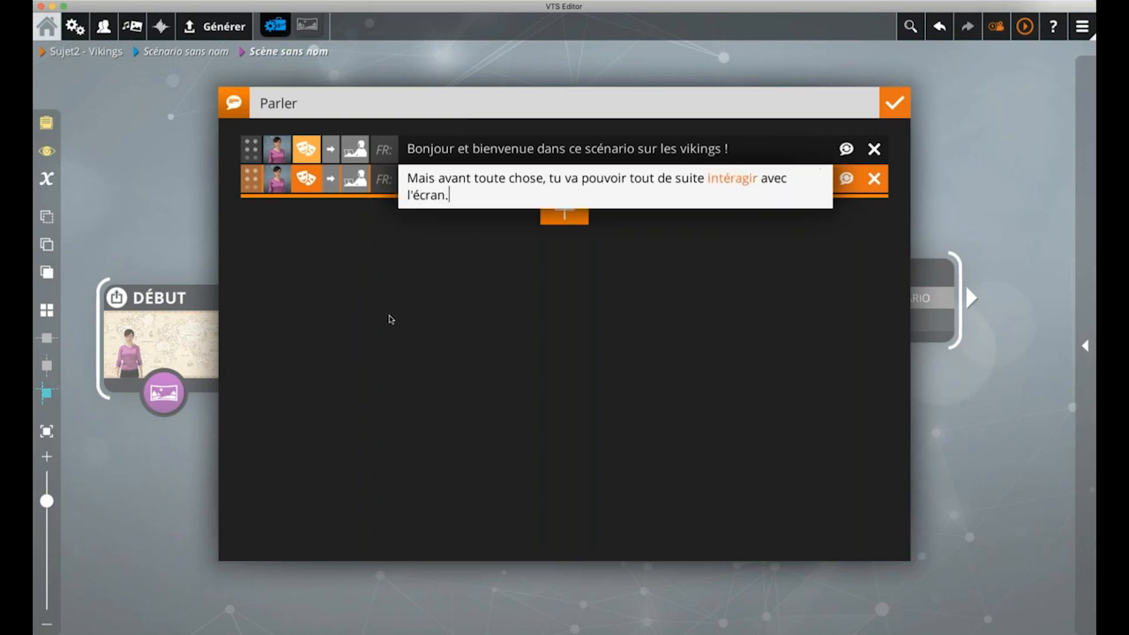
pyautogui.click(525, 341)
pyautogui.click(176, 229)
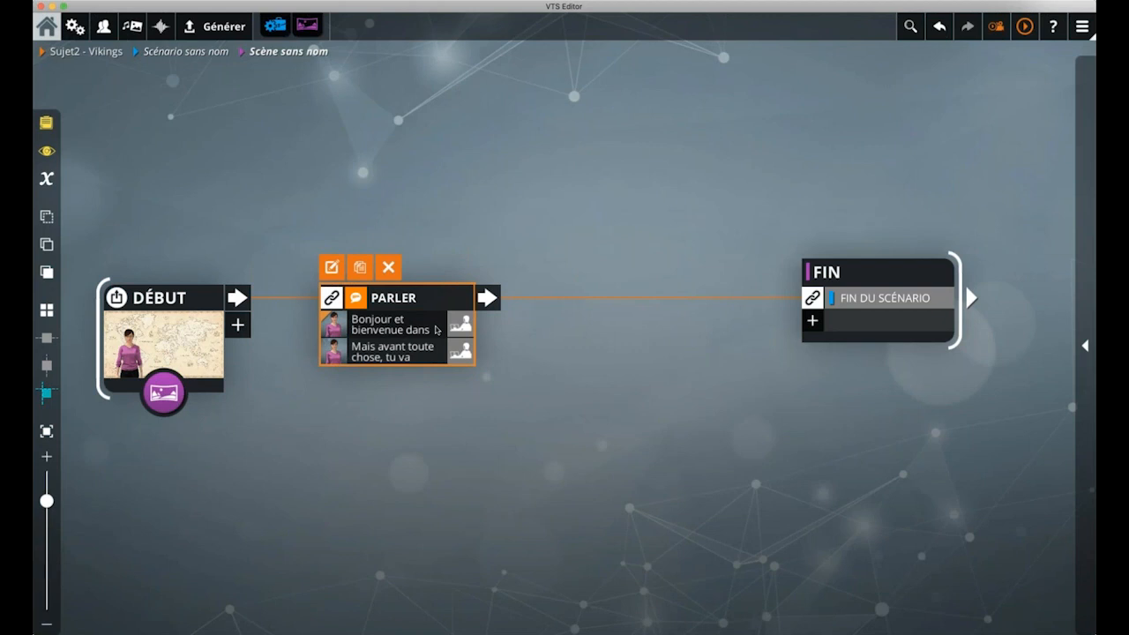
# Add a Zones cliquables block after the Parler block and create one clickable zone in it
pyautogui.write('z')
pyautogui.press('Return')
pyautogui.press('Return')
pyautogui.click(231, 299)
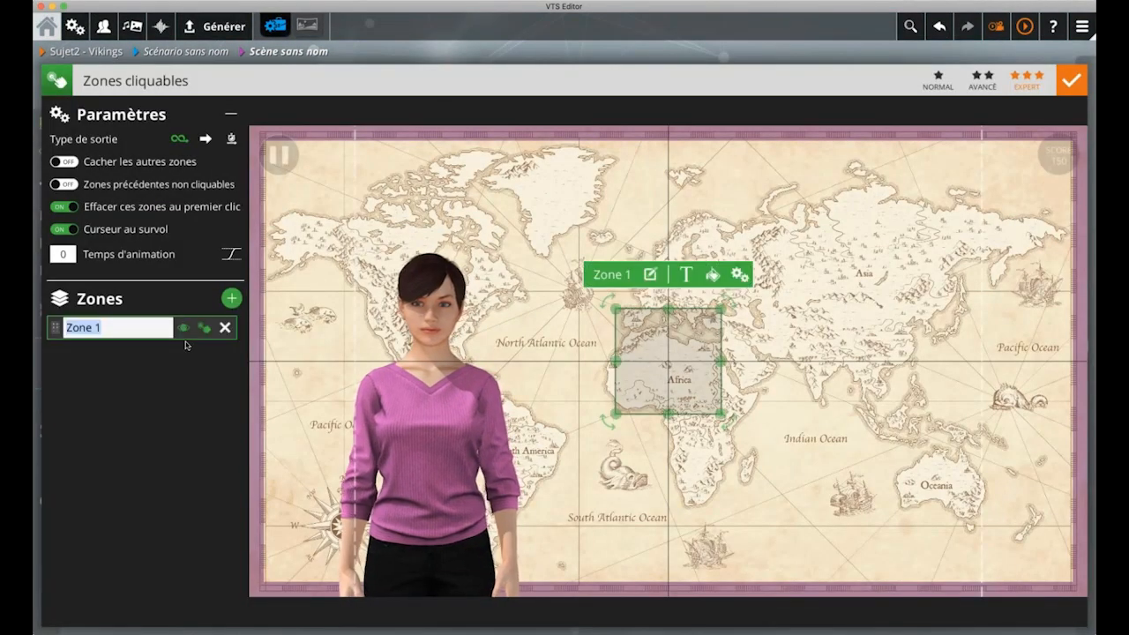
# Move the zone to the scene's upper-left area and fill it with the Viking_map 1 image
pyautogui.moveTo(648, 318); pyautogui.dragTo(283, 135)
pyautogui.click(329, 153)
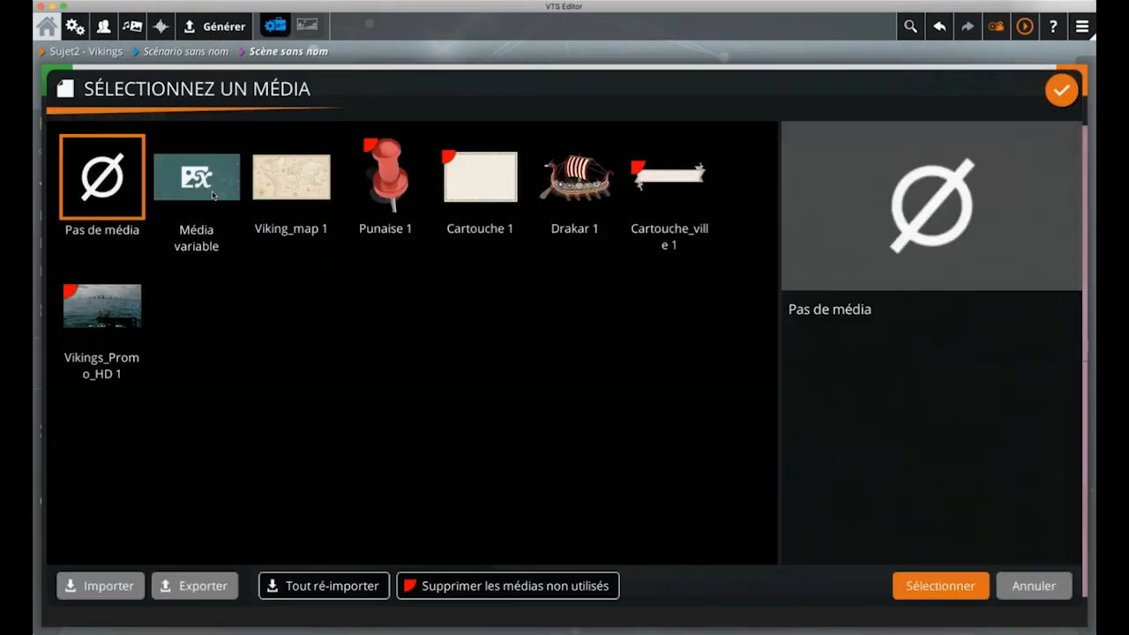
pyautogui.doubleClick(282, 176)
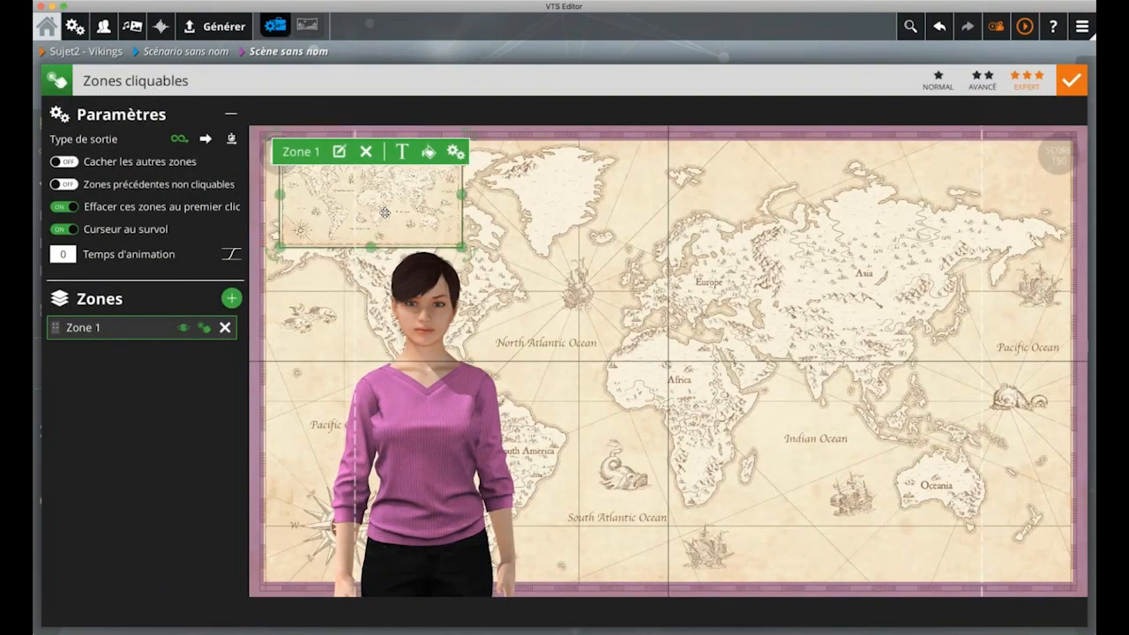
# Enlarge the map zone to about two thirds of the scene's width and move it into the scene's lower-right corner
pyautogui.moveTo(384, 212); pyautogui.dragTo(339, 196)
pyautogui.moveTo(416, 229); pyautogui.dragTo(781, 438)
pyautogui.moveTo(596, 354); pyautogui.dragTo(889, 510)
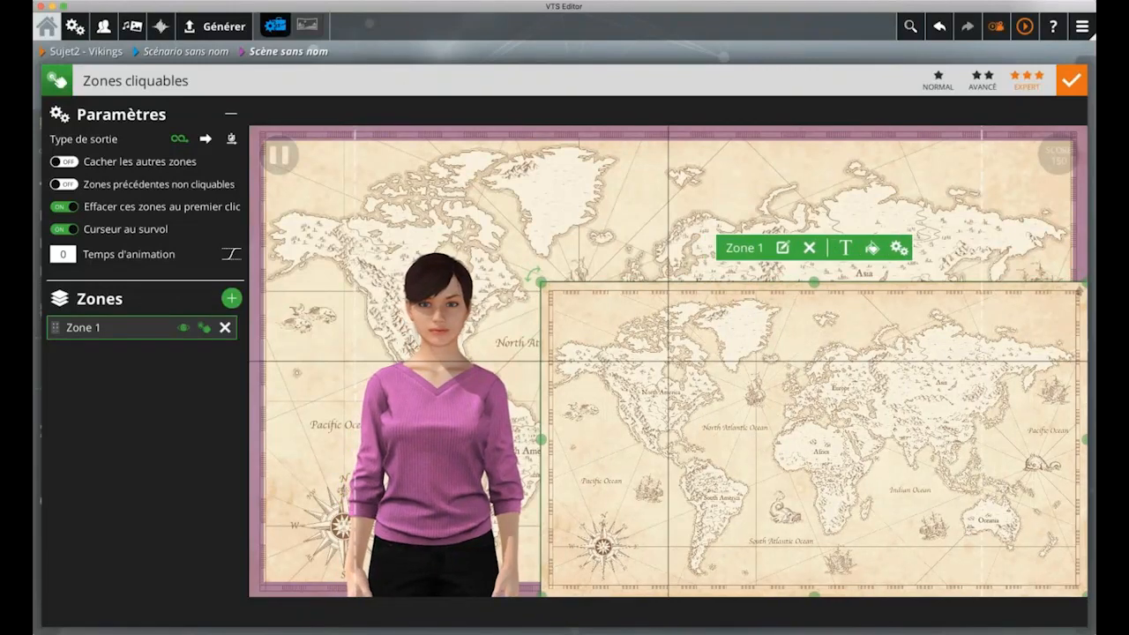
# Resize and reposition the map zone so that it covers practically the whole scene, including the presenter
pyautogui.moveTo(541, 283); pyautogui.dragTo(250, 139)
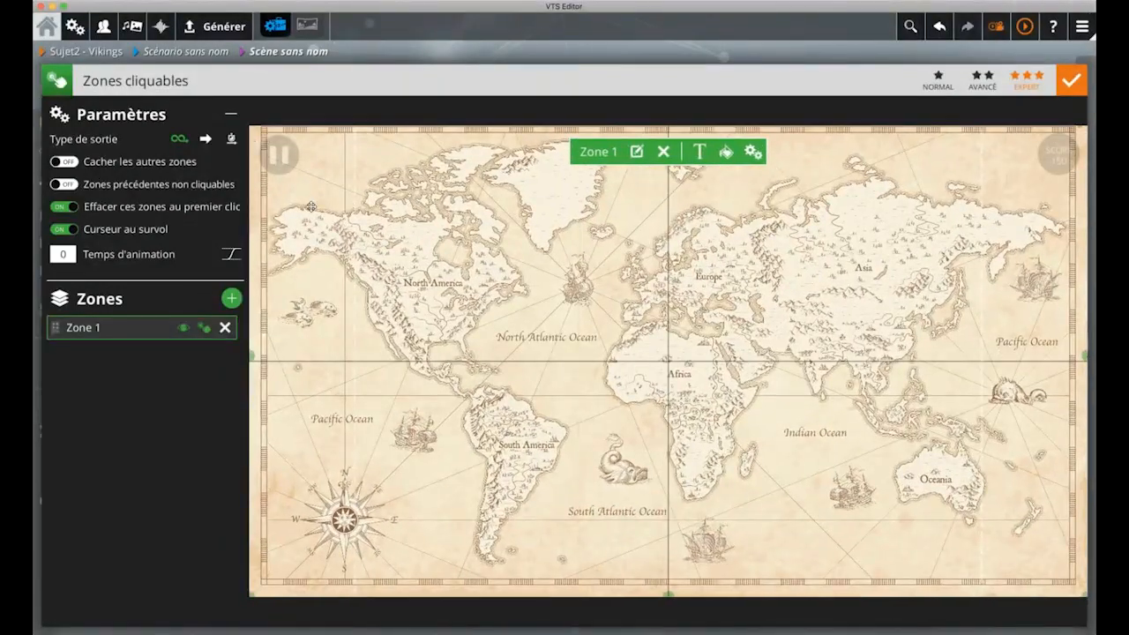
pyautogui.moveTo(525, 310); pyautogui.dragTo(540, 368)
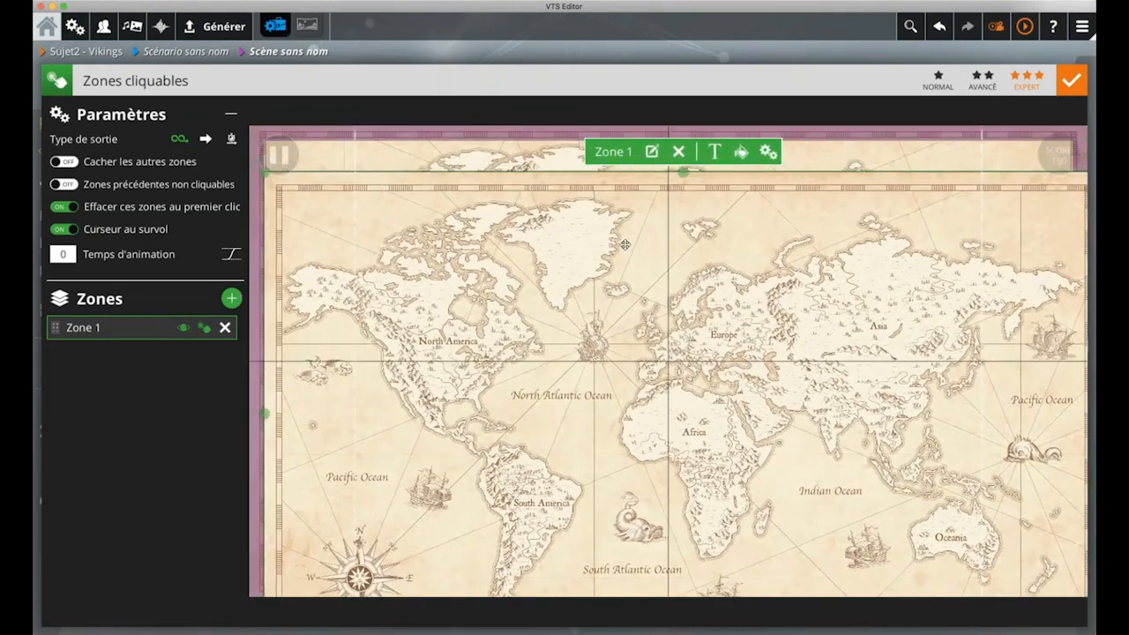
pyautogui.moveTo(682, 175); pyautogui.dragTo(658, 198)
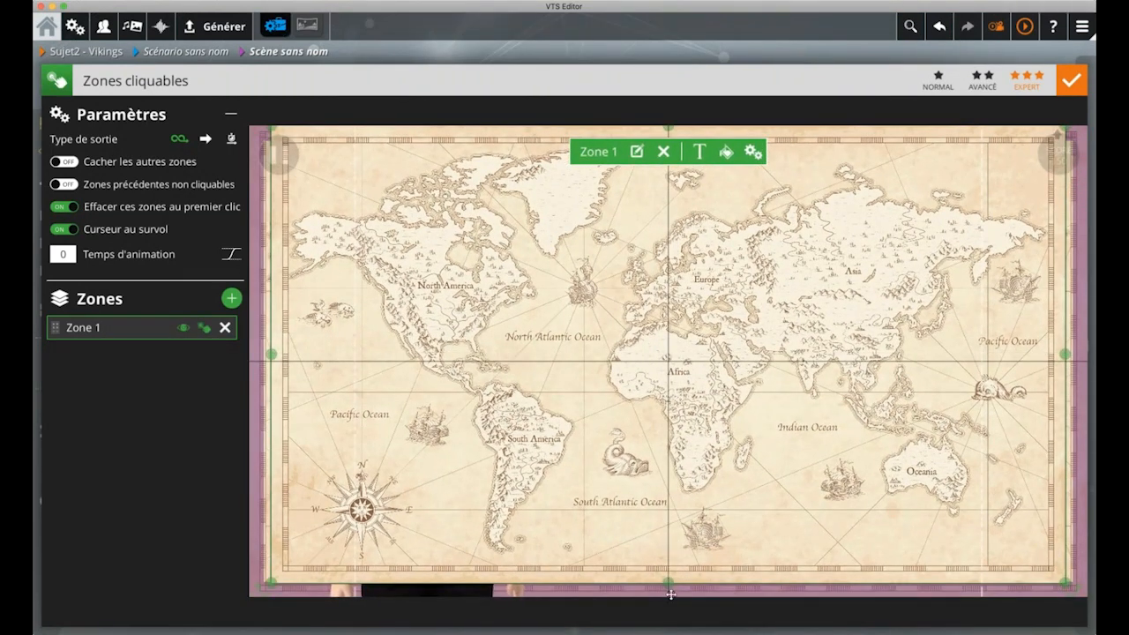
pyautogui.moveTo(667, 584); pyautogui.dragTo(667, 598)
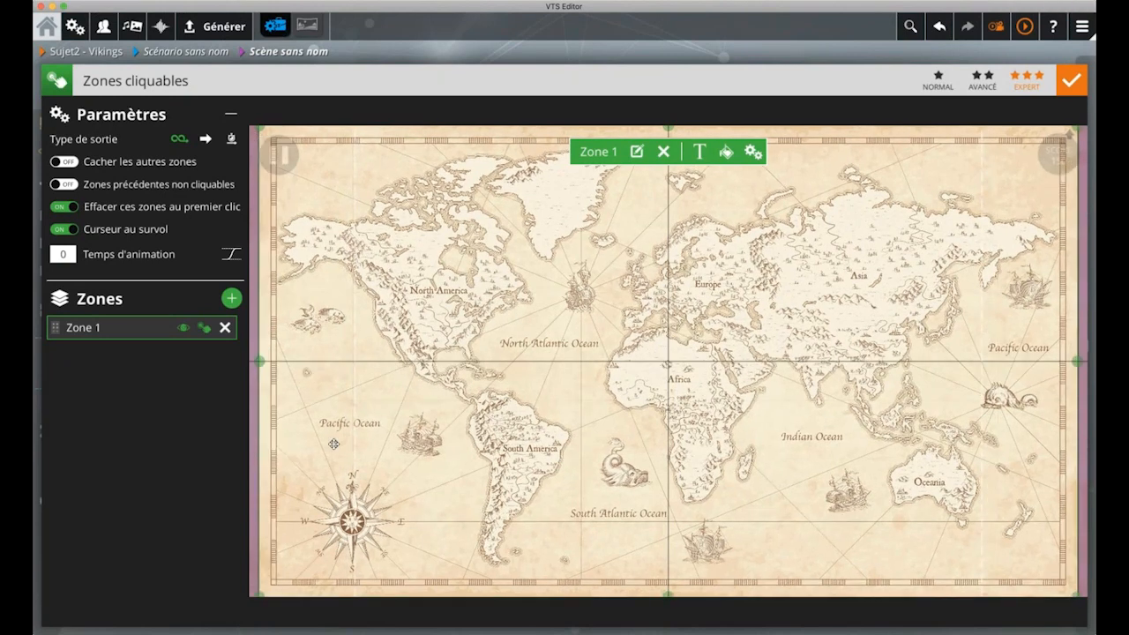
pyautogui.moveTo(255, 361); pyautogui.dragTo(247, 361)
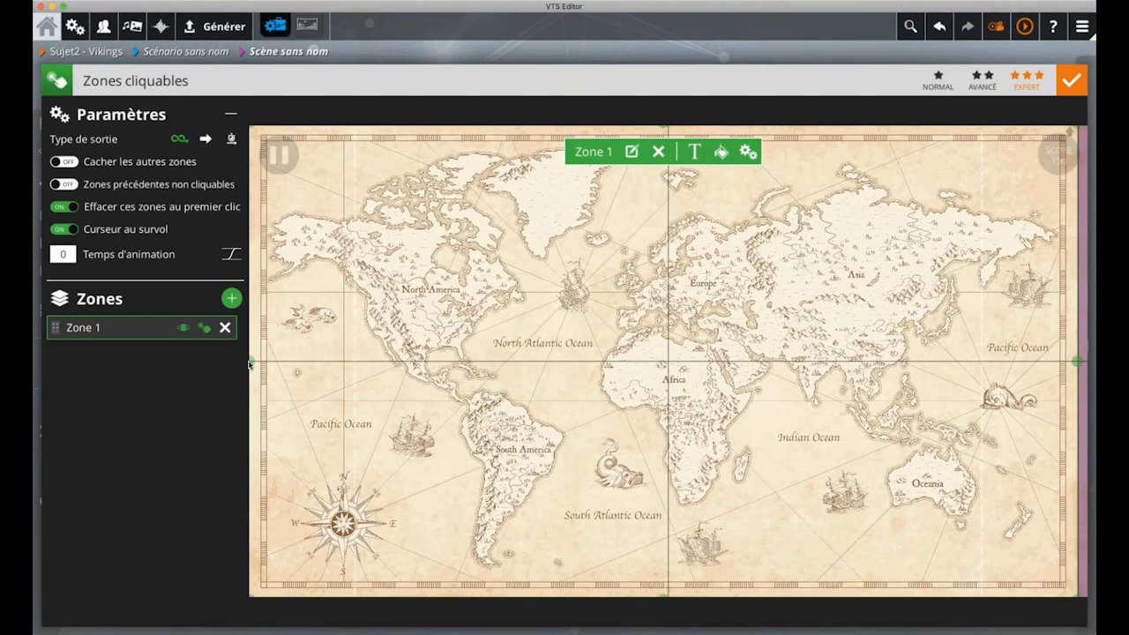
# Set the animation time to 1 and turn the map zone into a non-clickable zone named Carte
pyautogui.click(67, 253)
pyautogui.write('1')
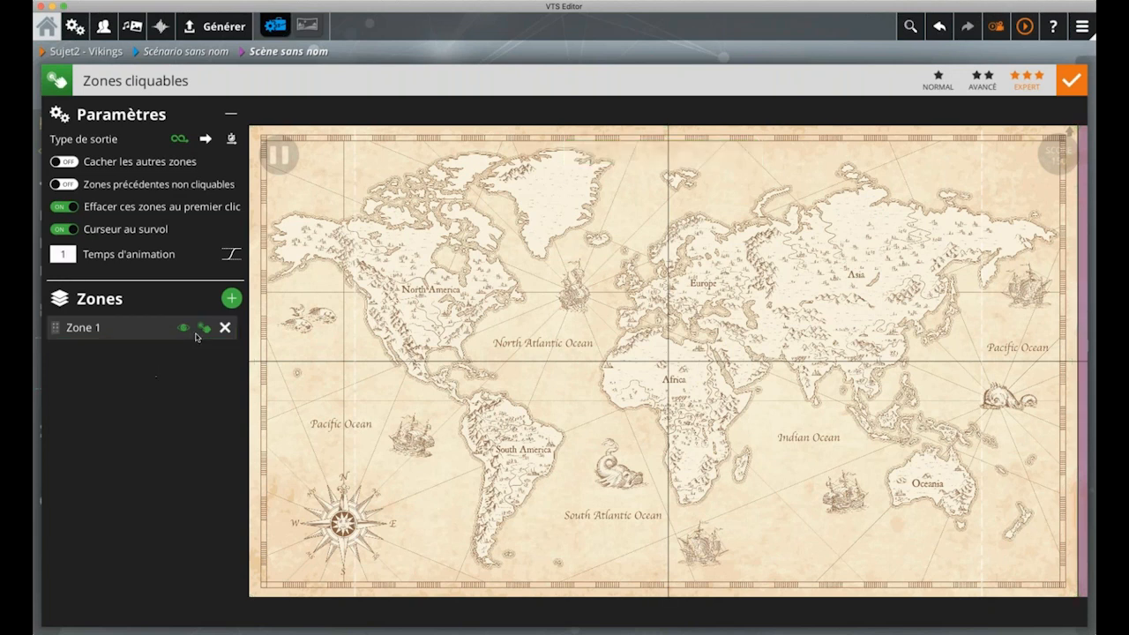
pyautogui.click(90, 329)
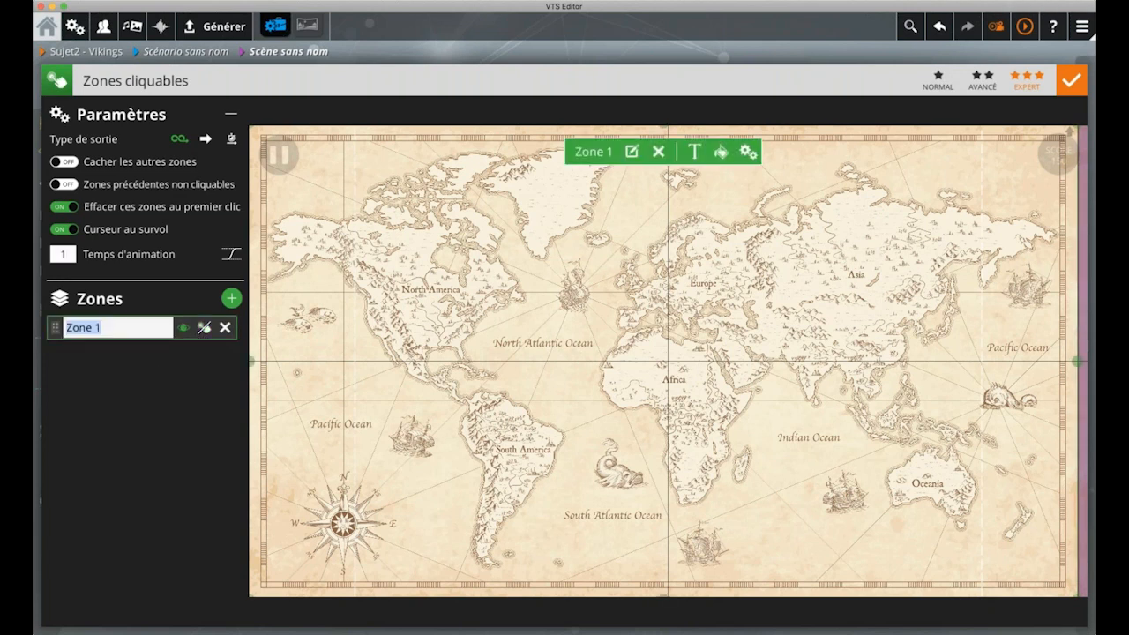
pyautogui.write('Carte')
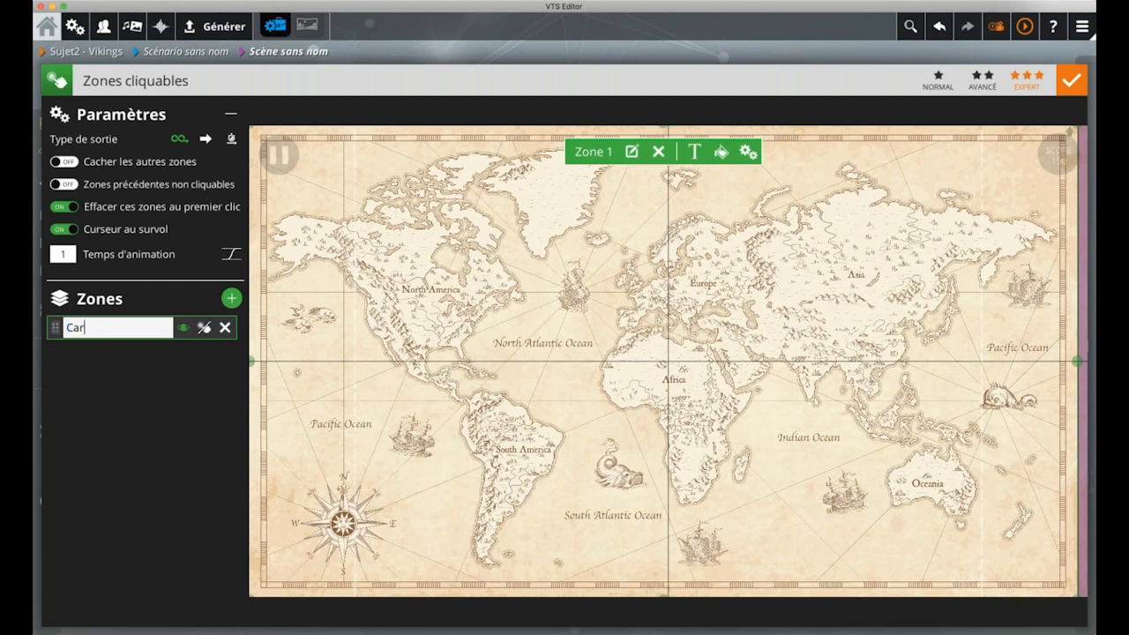
pyautogui.press('Return')
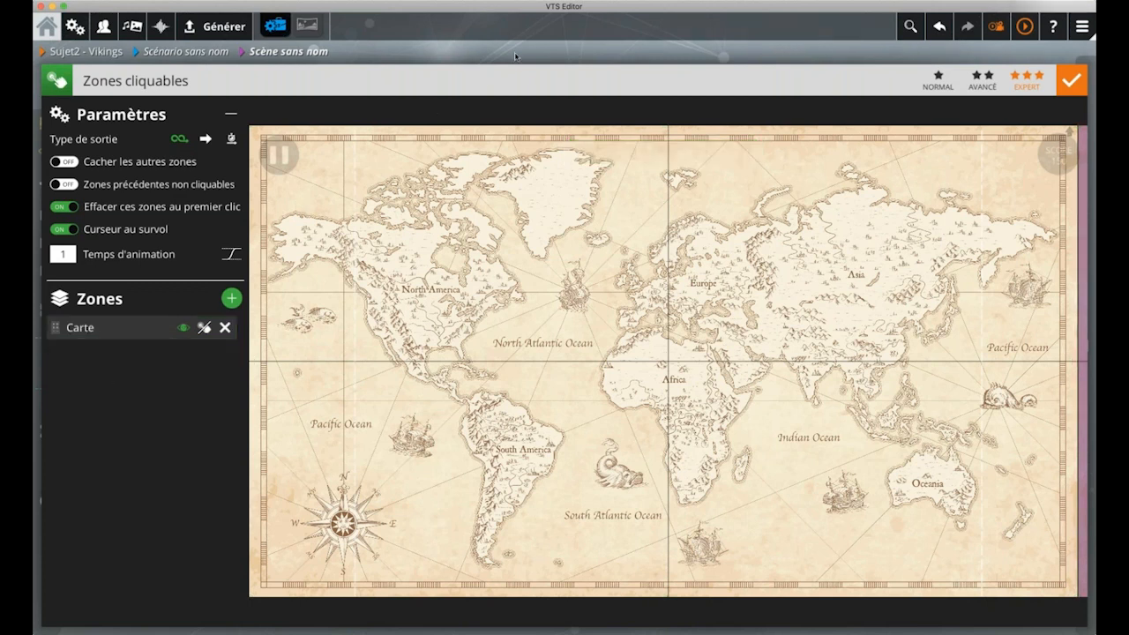
pyautogui.click(231, 138)
pyautogui.click(420, 56)
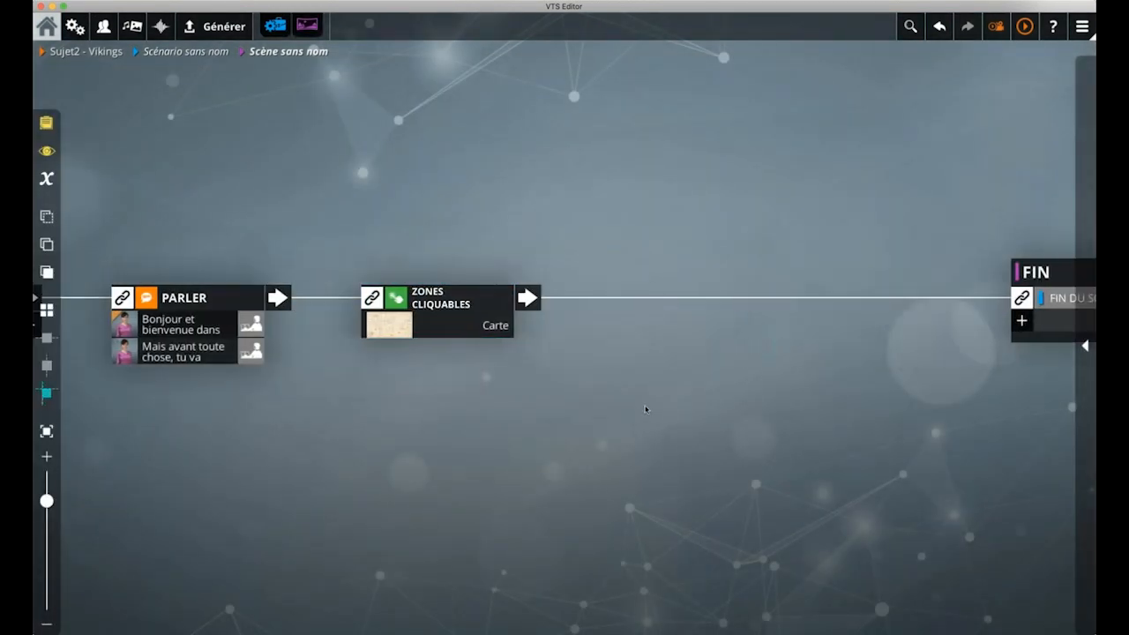
# Add a second Zones cliquables block after the Carte block and create a zone named Point1 in it
pyautogui.click(477, 318)
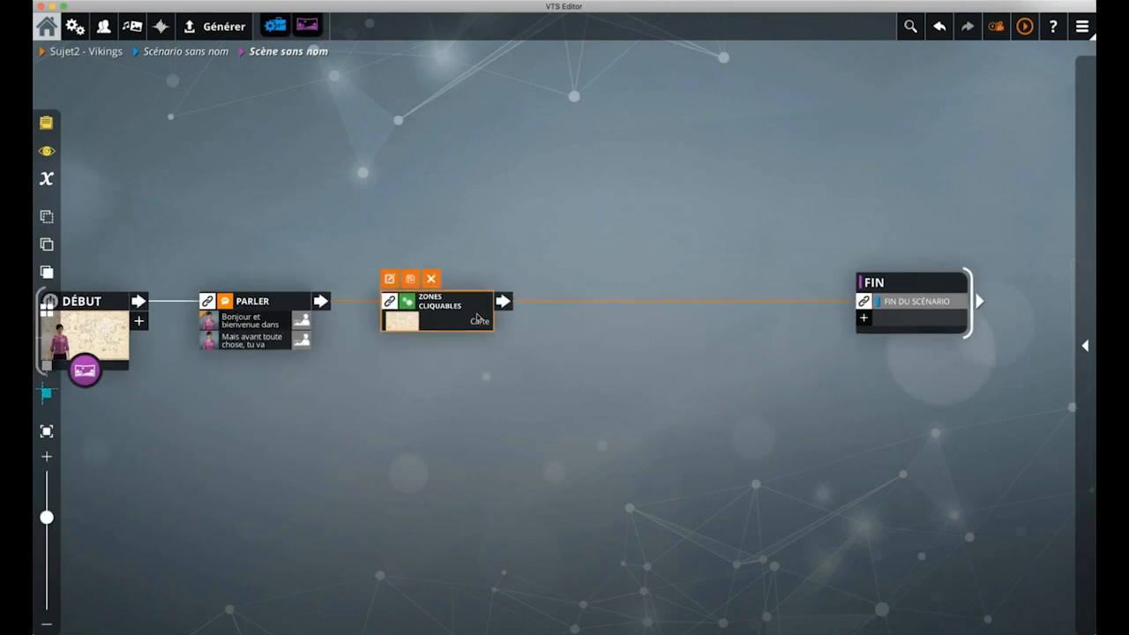
pyautogui.press('space')
pyautogui.write('zo')
pyautogui.press('Return')
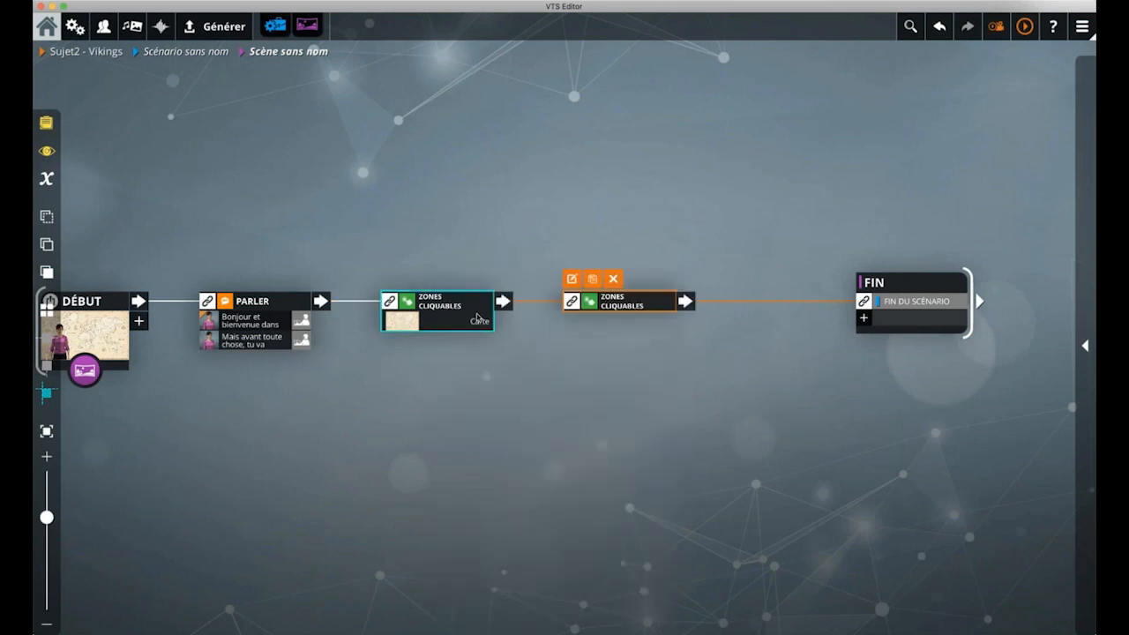
pyautogui.press('Return')
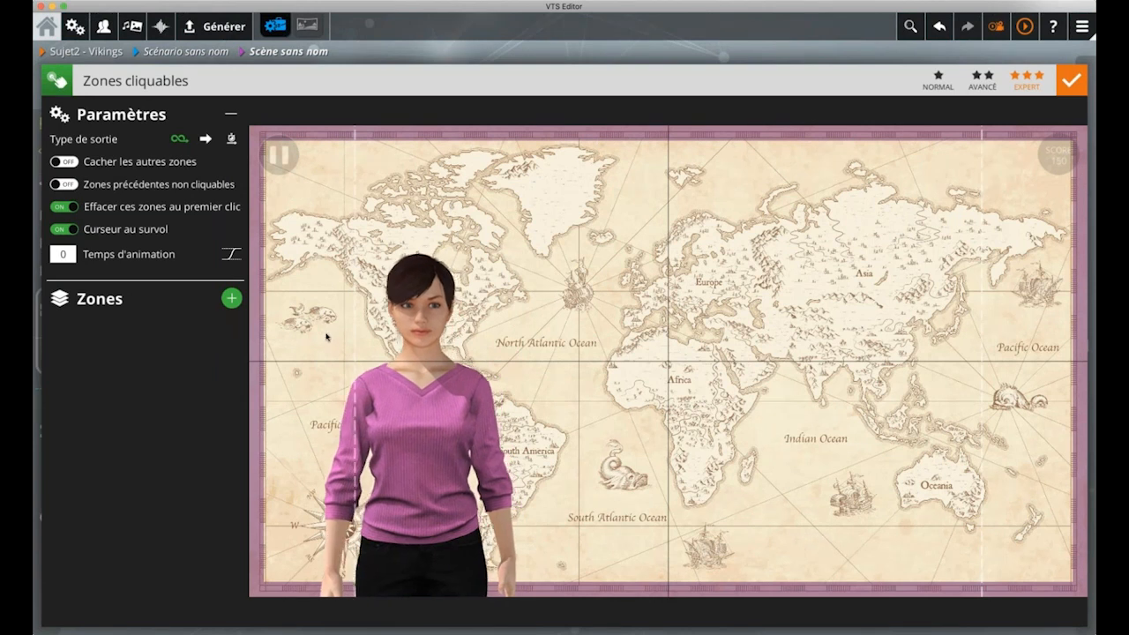
pyautogui.click(231, 299)
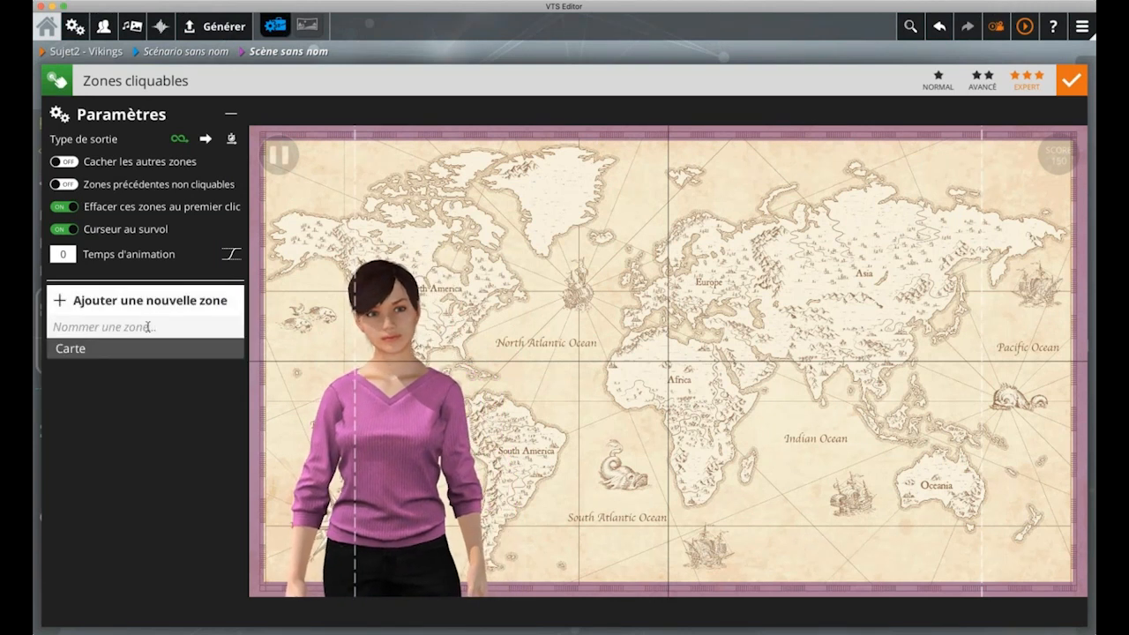
pyautogui.write('Point1')
pyautogui.press('Return')
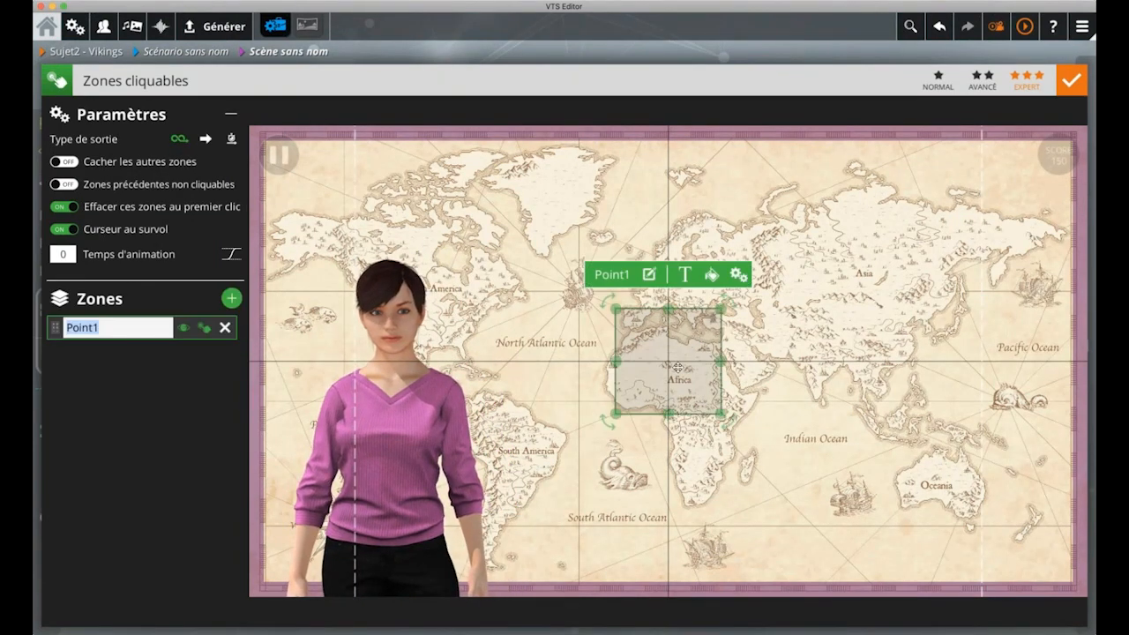
# Halve the Point1 zone's size, fill it with the red pushpin image and place it off Europe's northwest coast
pyautogui.moveTo(720, 311); pyautogui.dragTo(548, 282)
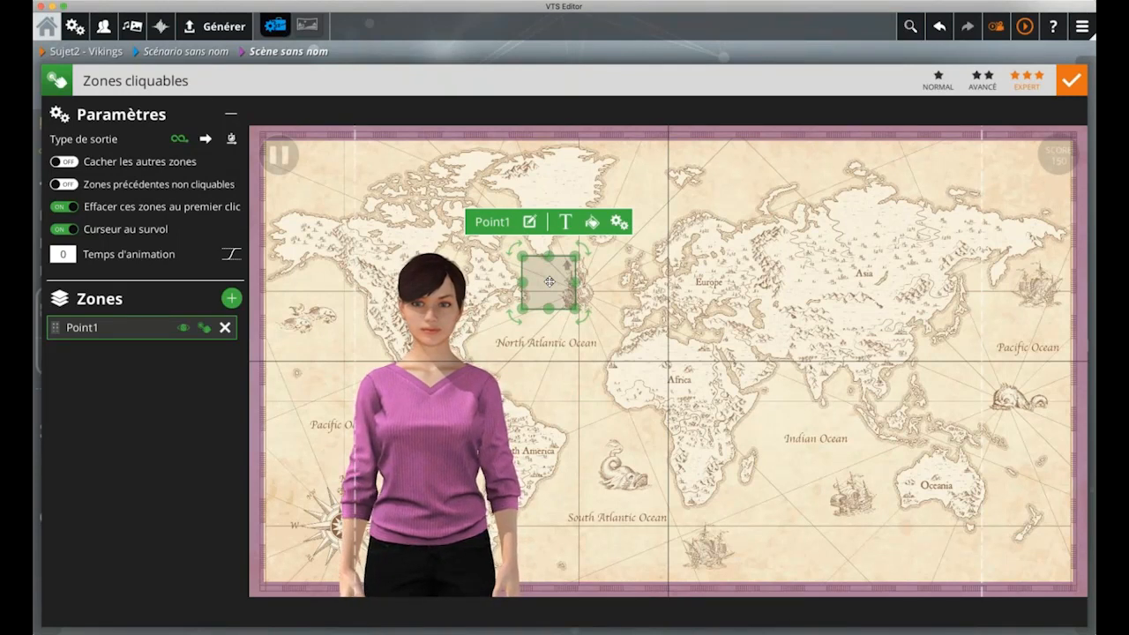
pyautogui.click(529, 221)
pyautogui.doubleClick(379, 172)
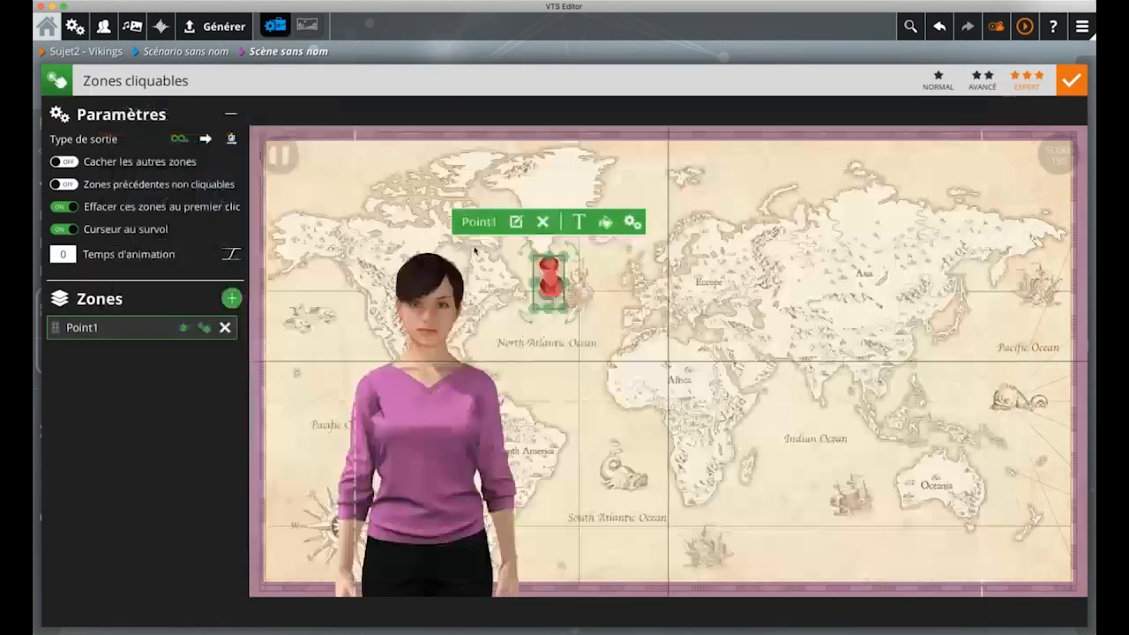
pyautogui.moveTo(549, 281); pyautogui.dragTo(654, 225)
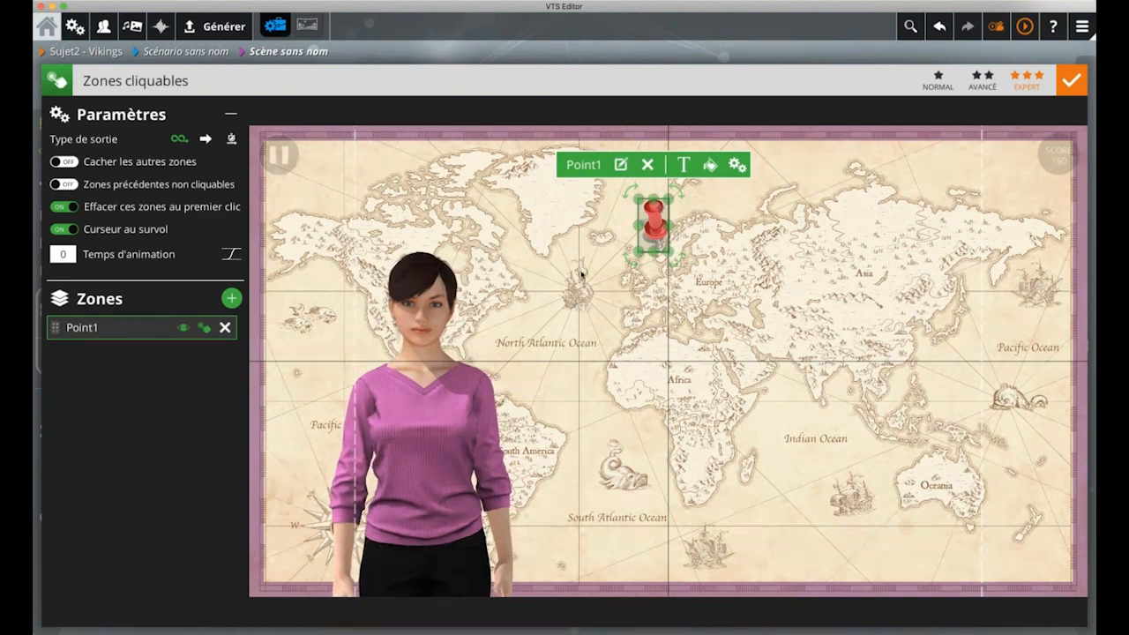
# Lower the opacity of the Point1 zone's media tint on hover to about one third
pyautogui.click(710, 166)
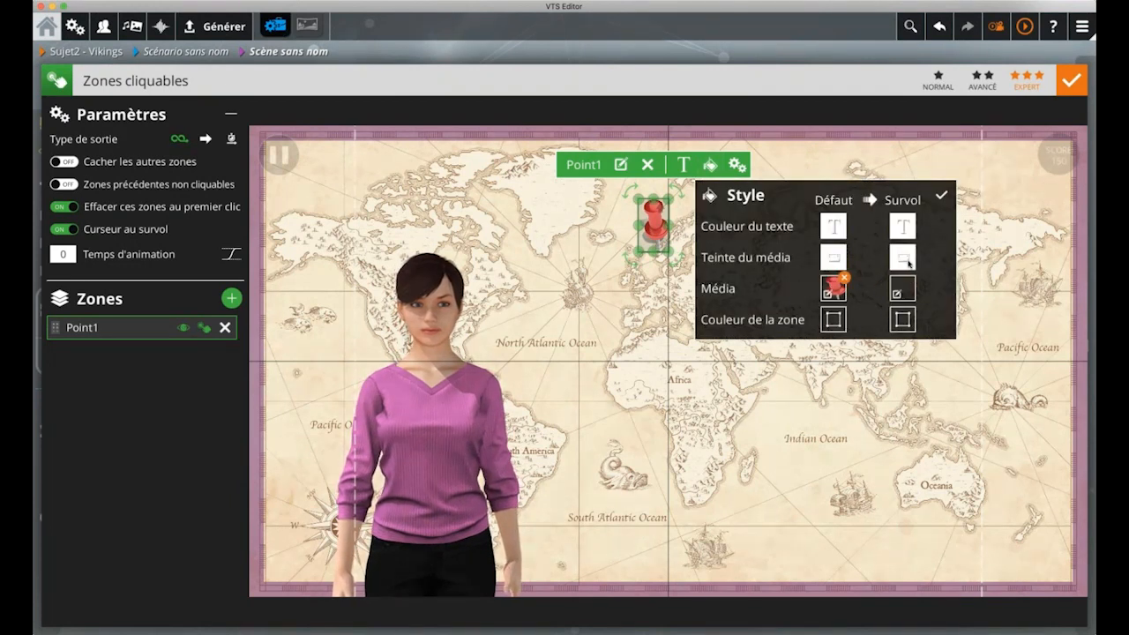
pyautogui.click(902, 257)
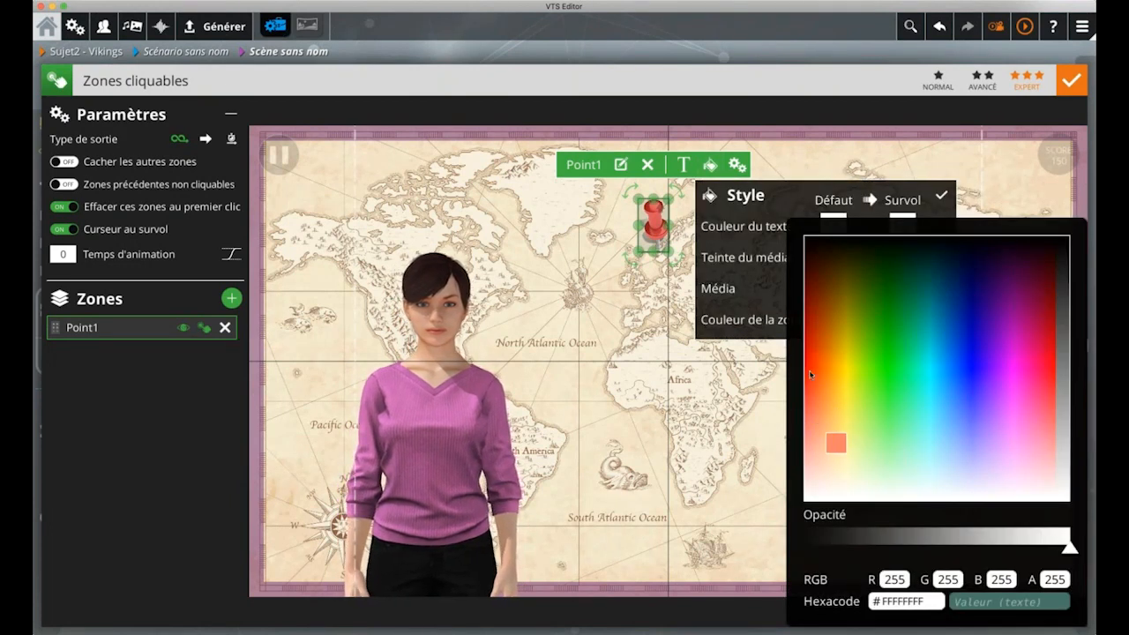
pyautogui.click(900, 543)
pyautogui.click(887, 541)
pyautogui.click(640, 389)
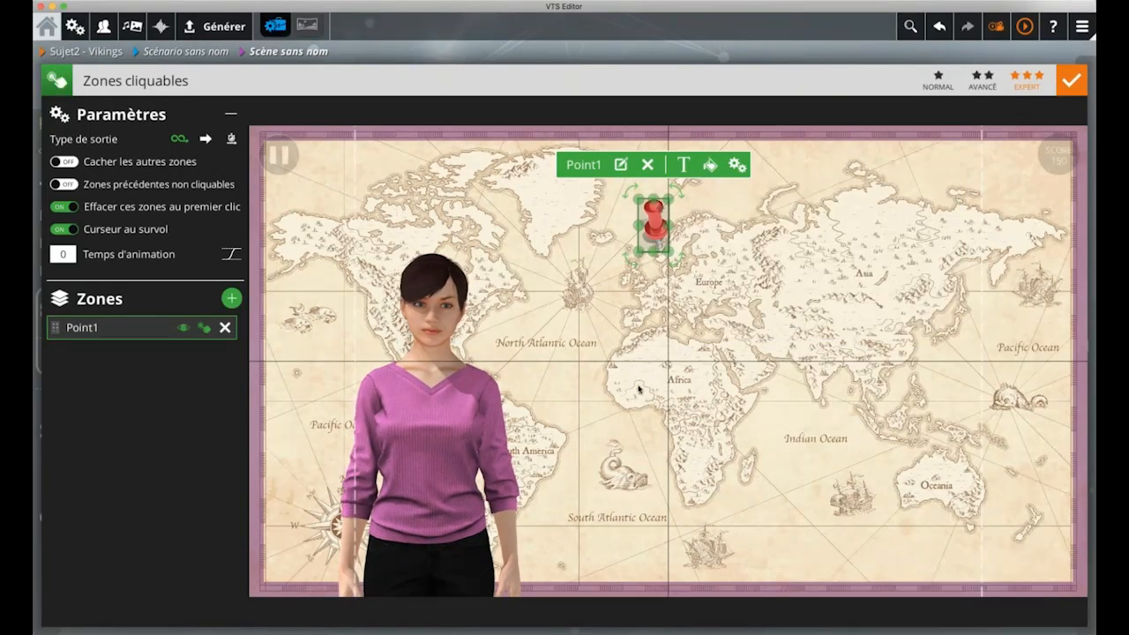
pyautogui.click(640, 389)
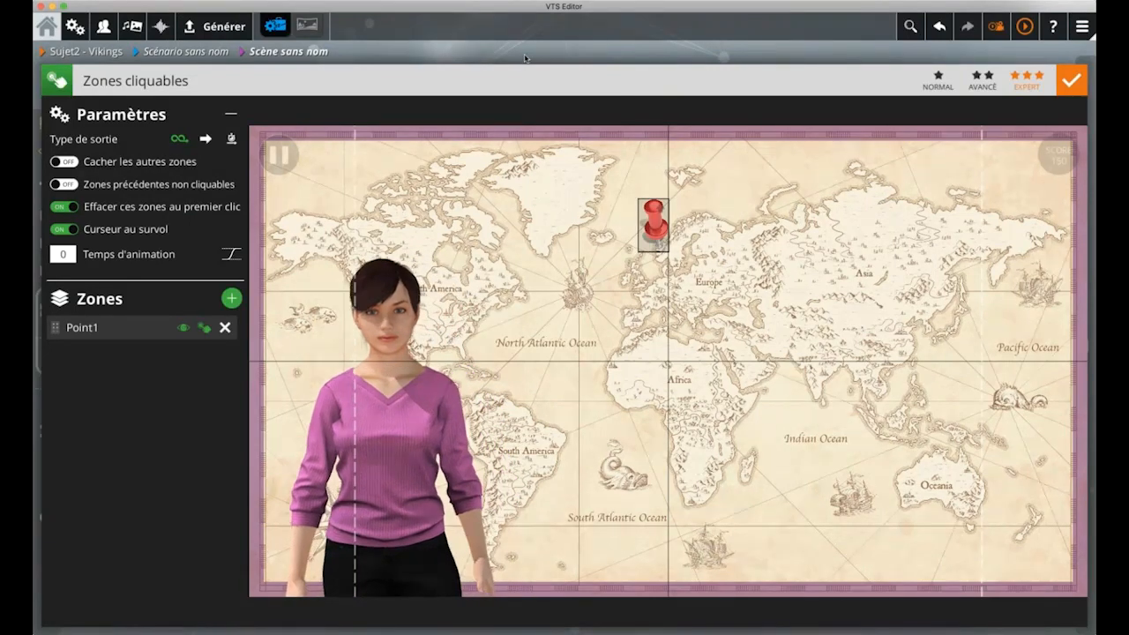
pyautogui.click(524, 58)
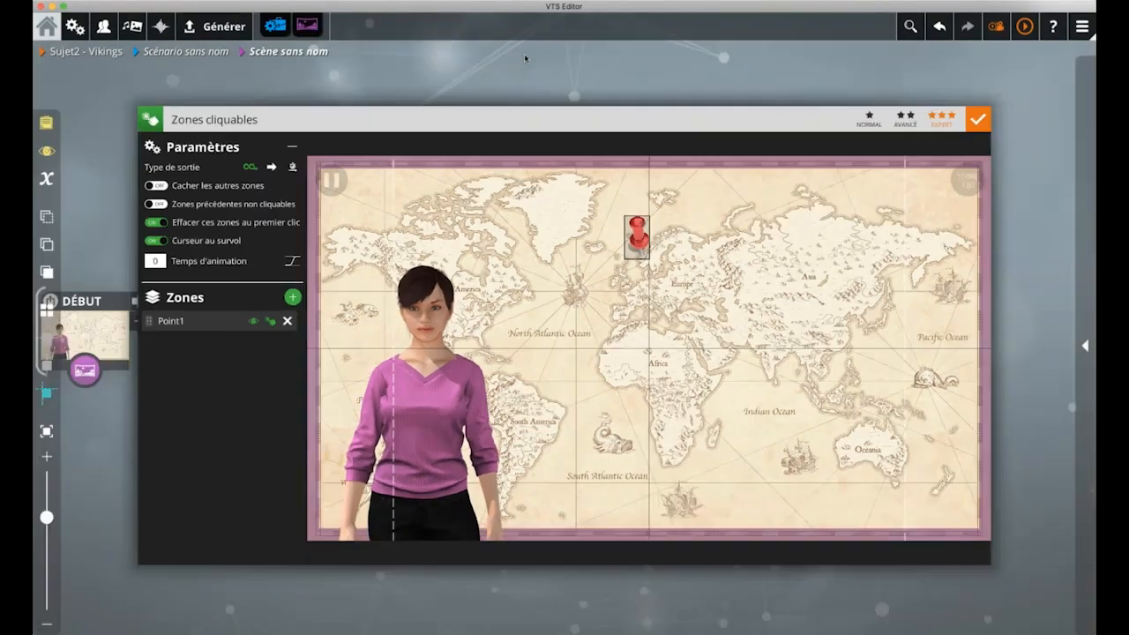
# Move the FIN block farther from the Point1 block and add a third Zones cliquables block between them
pyautogui.moveTo(654, 380); pyautogui.dragTo(445, 379)
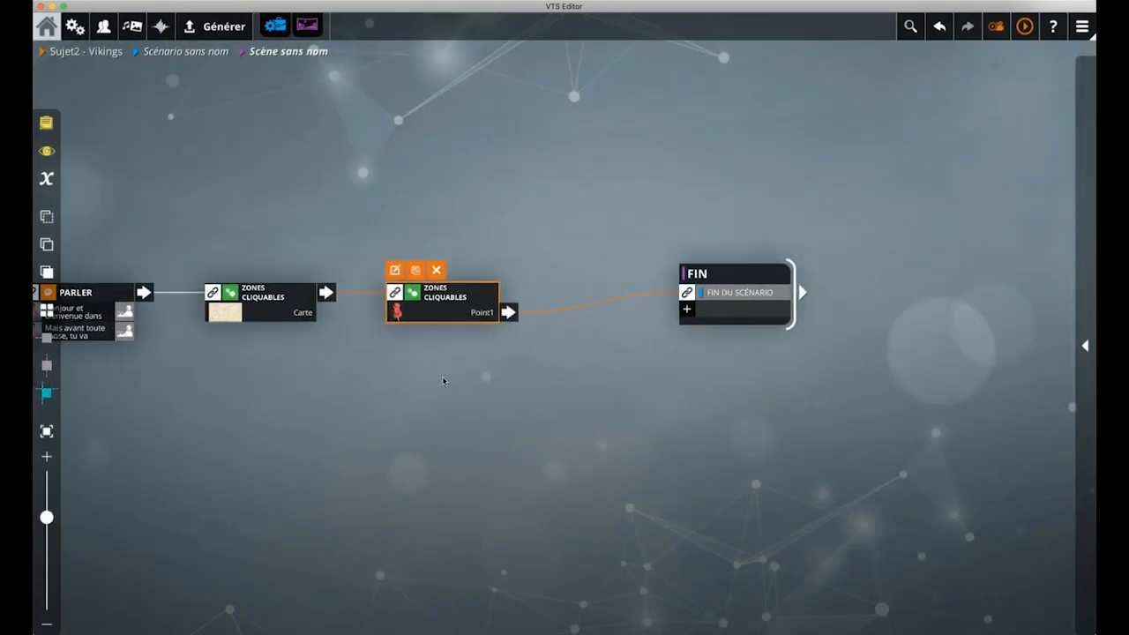
pyautogui.moveTo(706, 320); pyautogui.dragTo(873, 342)
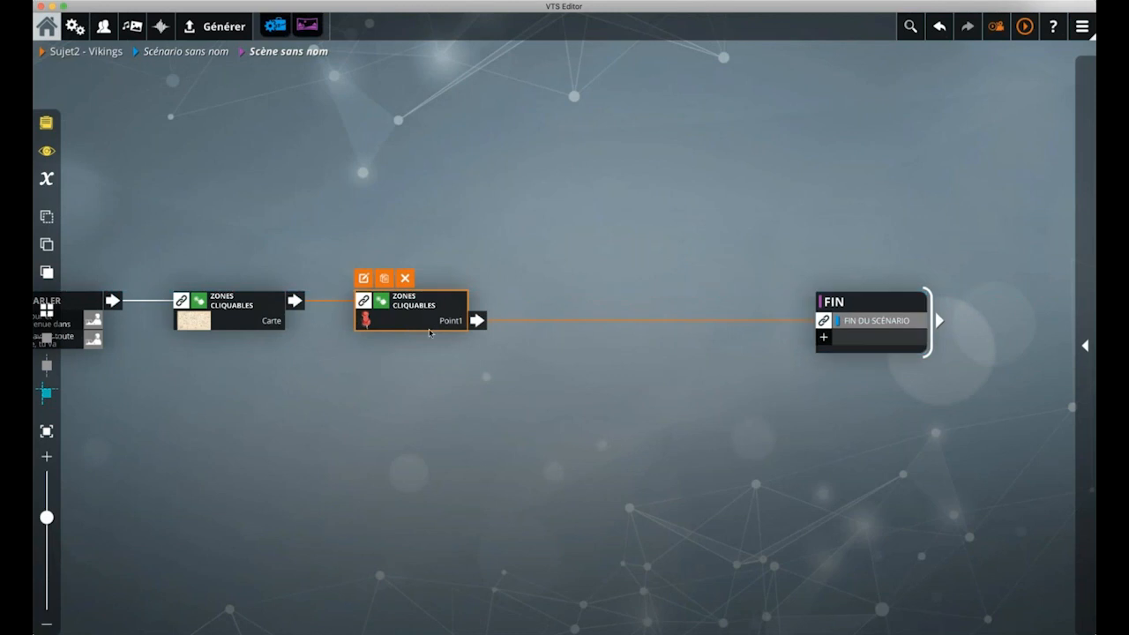
pyautogui.write('zo')
pyautogui.press('Return')
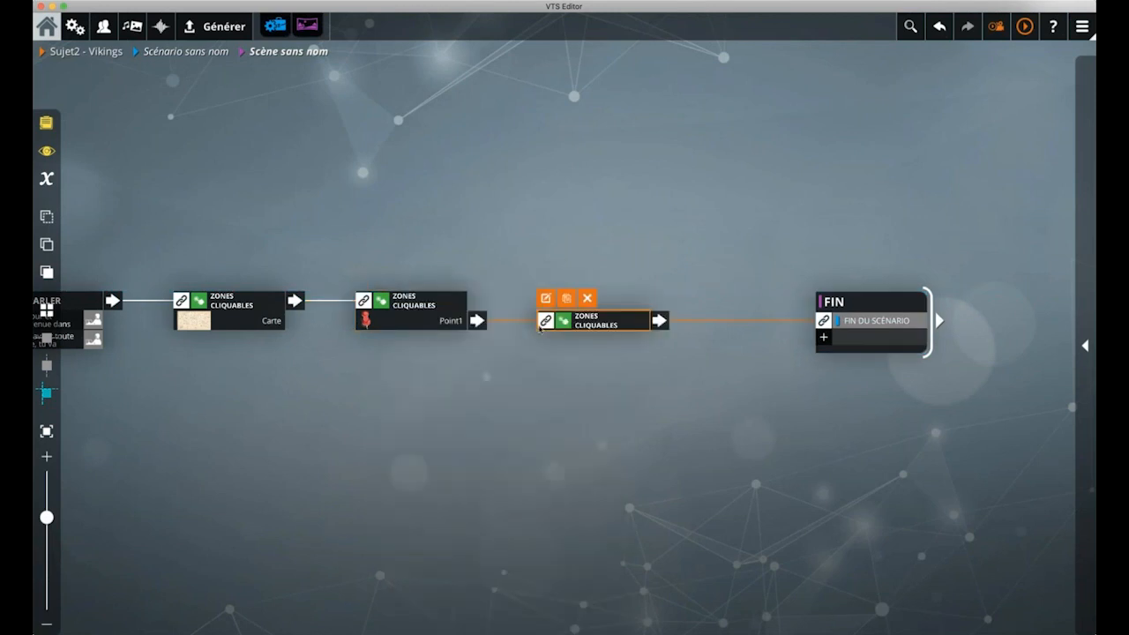
pyautogui.click(425, 321)
pyautogui.doubleClick(580, 328)
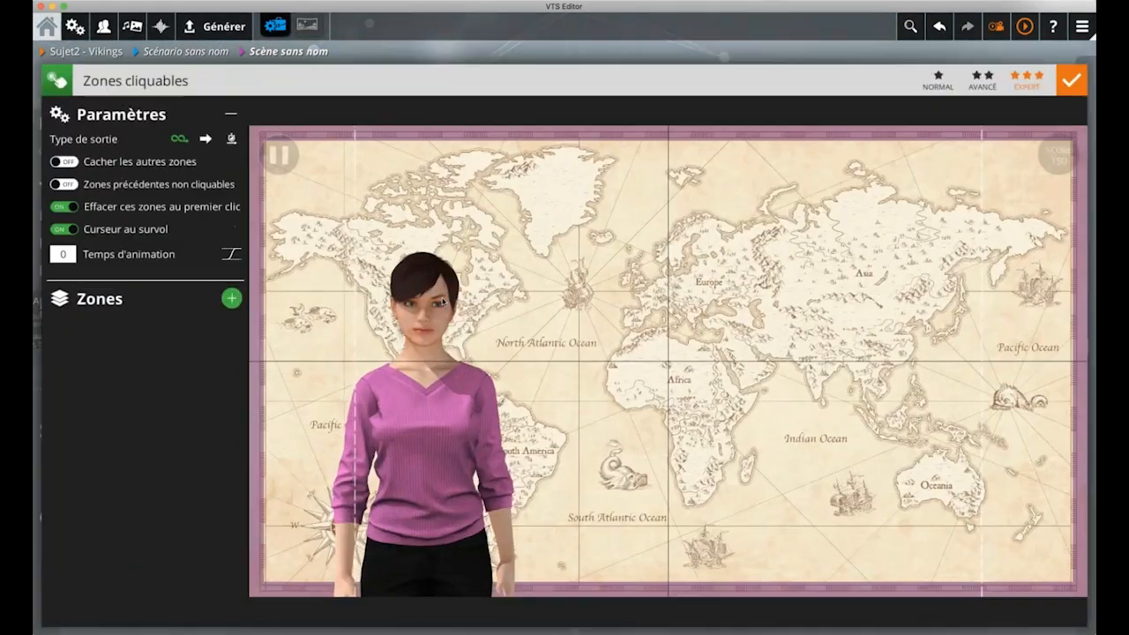
# Create a zone named Bateau in the new block and fill it with the Viking ship image
pyautogui.click(232, 298)
pyautogui.write('Bateau')
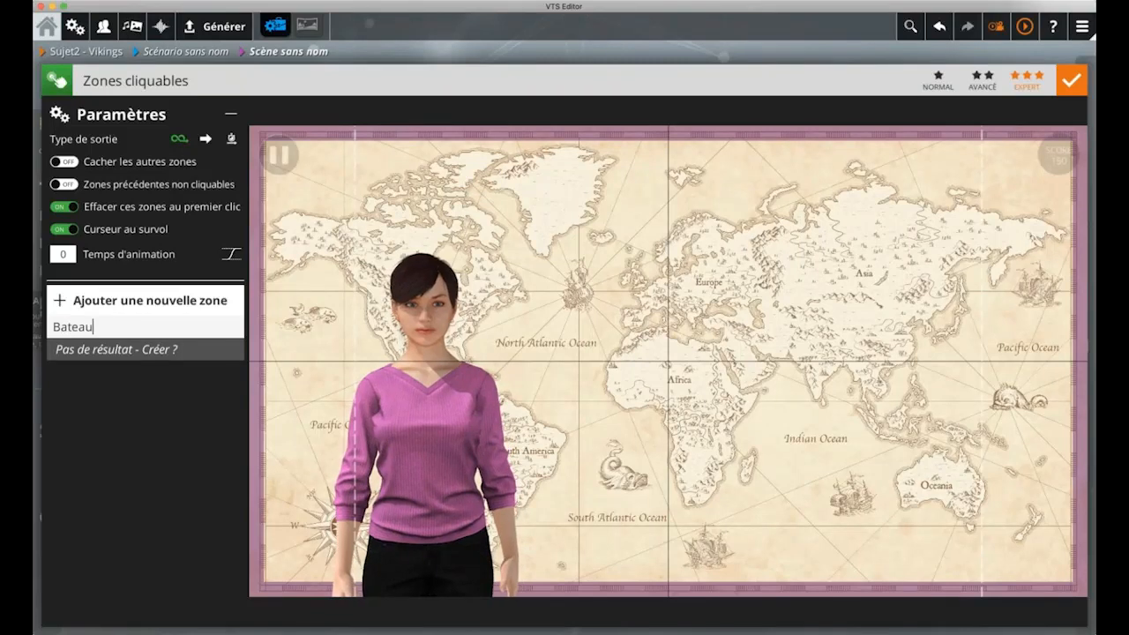
pyautogui.press('Return')
pyautogui.click(651, 275)
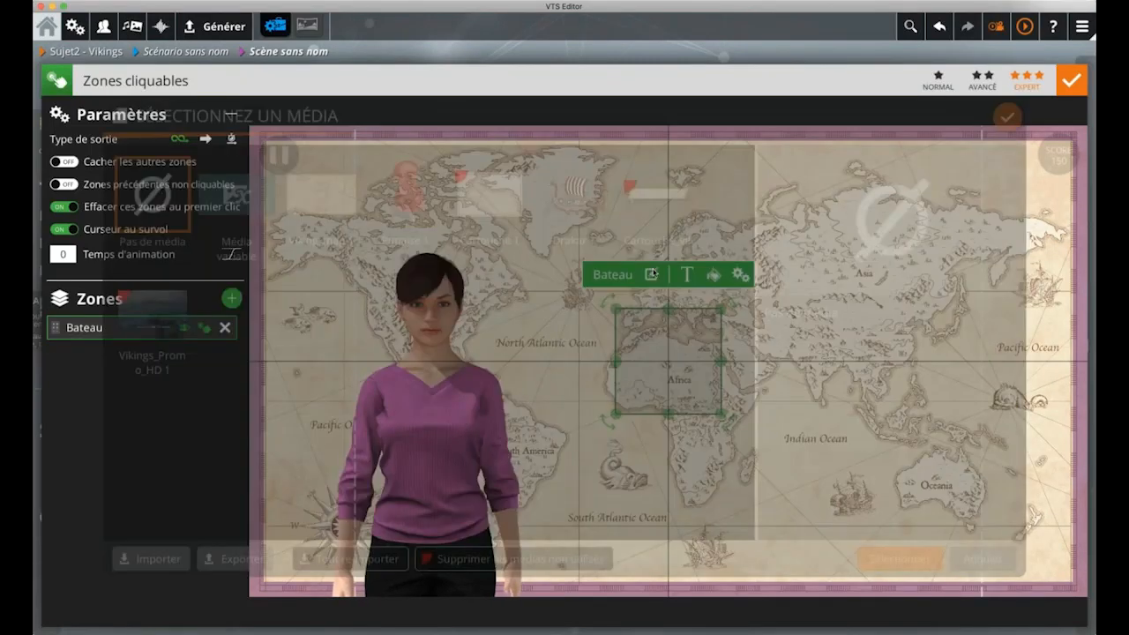
pyautogui.doubleClick(573, 181)
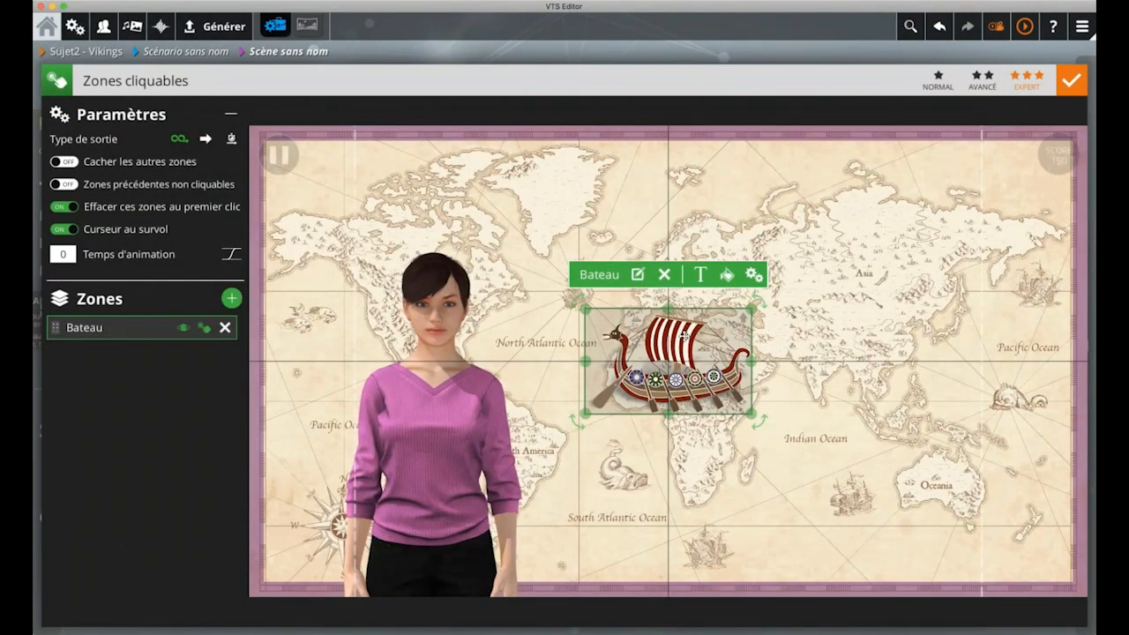
# Enlarge the centred Bateau zone to about a quarter of the scene's width and make it non-clickable
pyautogui.moveTo(706, 347)
pyautogui.mouseDown()
pyautogui.moveTo(679, 268)
pyautogui.moveTo(845, 347)
pyautogui.moveTo(714, 339)
pyautogui.mouseUp()
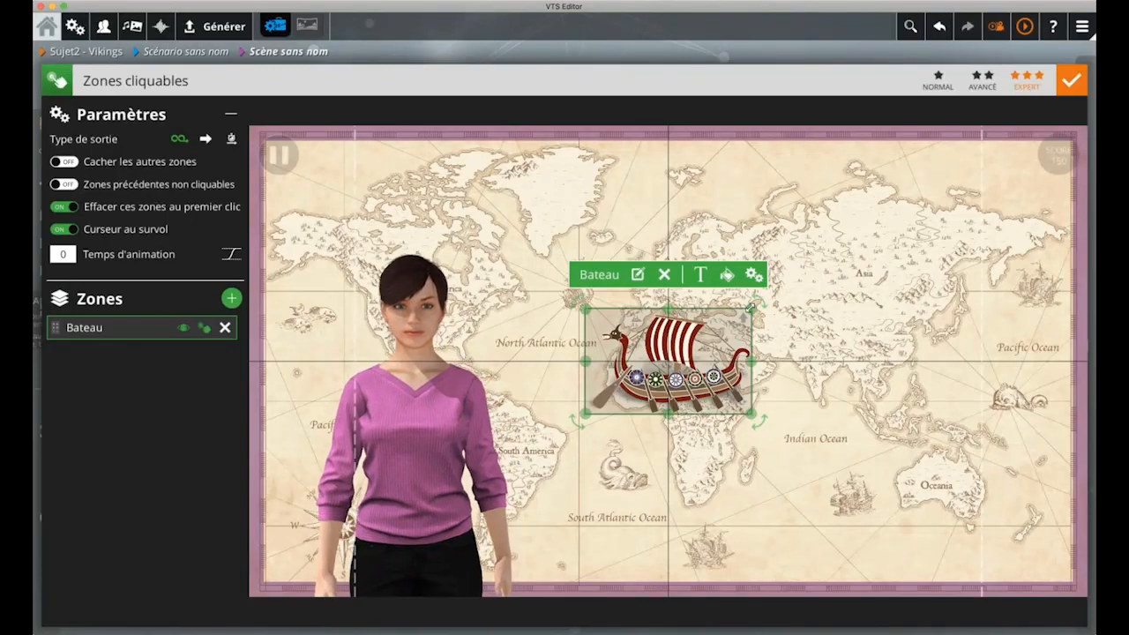
pyautogui.moveTo(766, 303); pyautogui.dragTo(816, 269)
pyautogui.moveTo(775, 312); pyautogui.dragTo(708, 333)
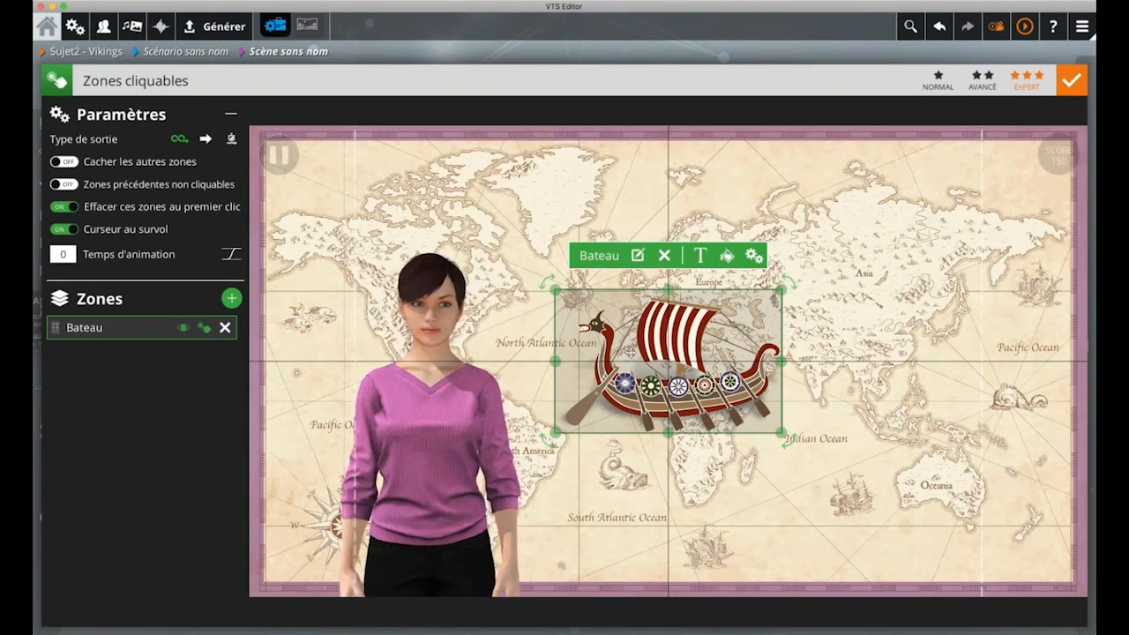
pyautogui.click(205, 328)
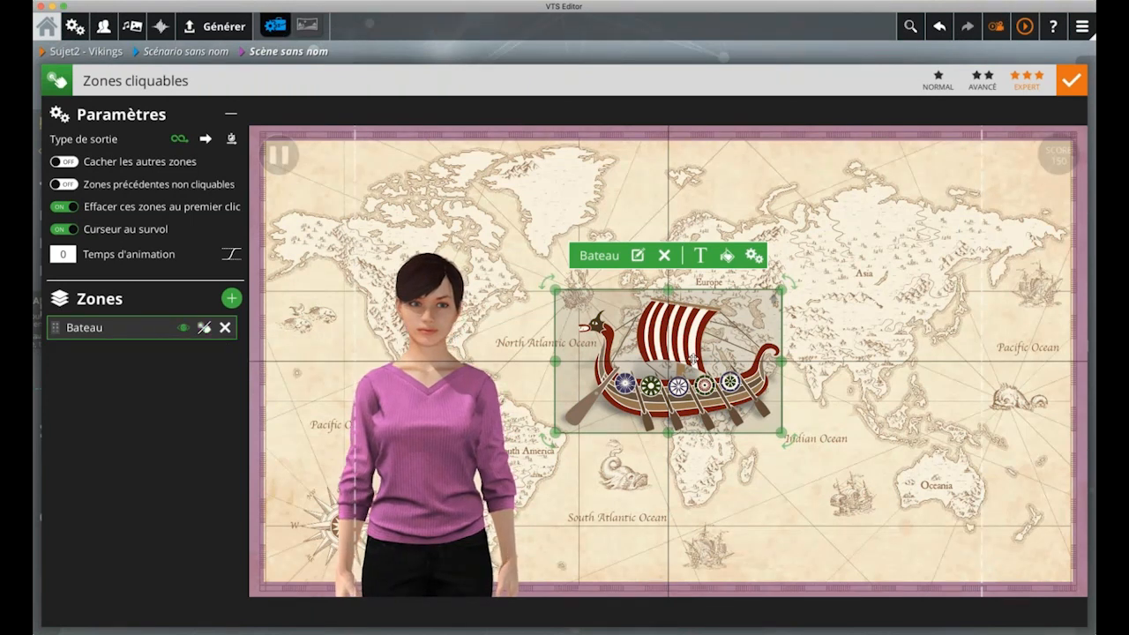
pyautogui.moveTo(780, 289); pyautogui.dragTo(560, 243)
pyautogui.moveTo(694, 321); pyautogui.dragTo(694, 366)
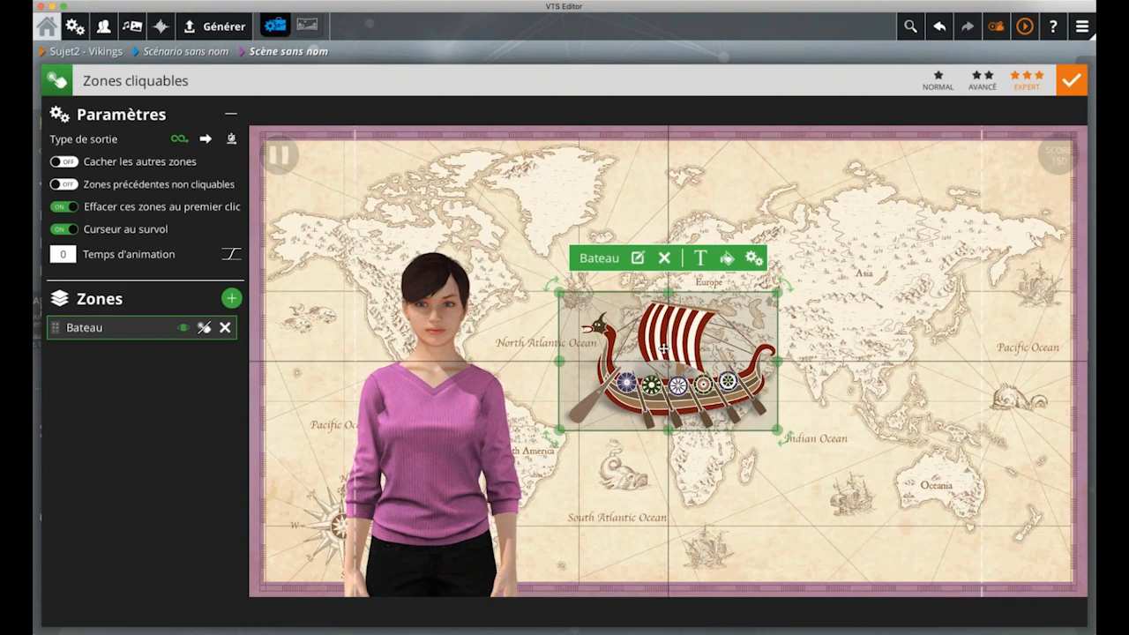
pyautogui.click(611, 51)
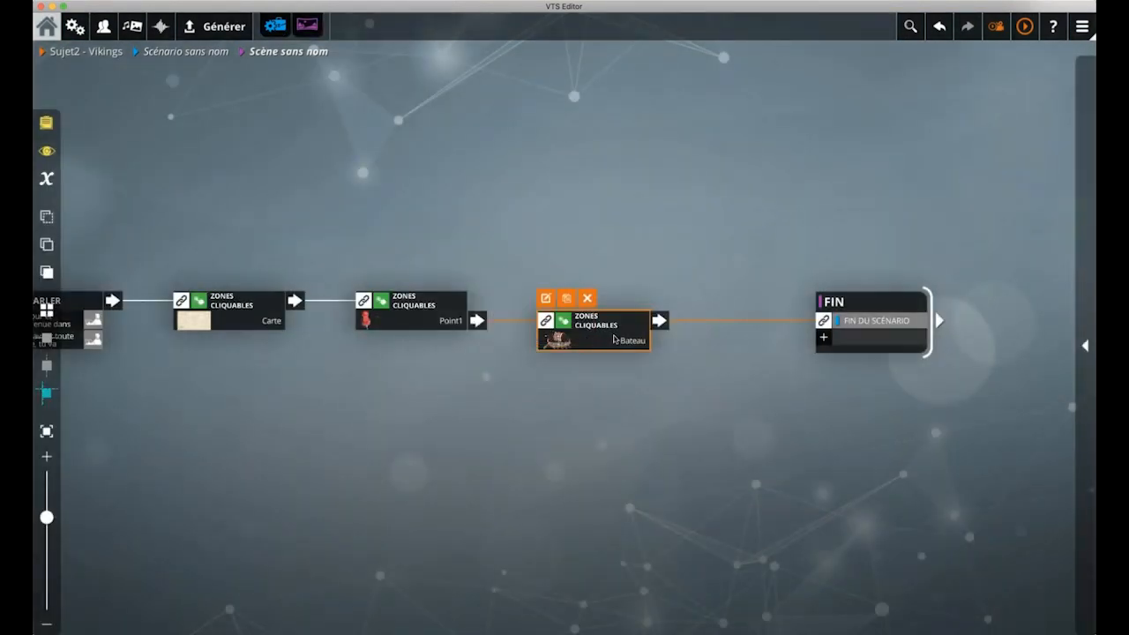
# Move the FIN block farther from the Bateau block and insert a Parler block between them
pyautogui.hscroll(5, 657, 303)
pyautogui.moveTo(651, 304); pyautogui.dragTo(838, 303)
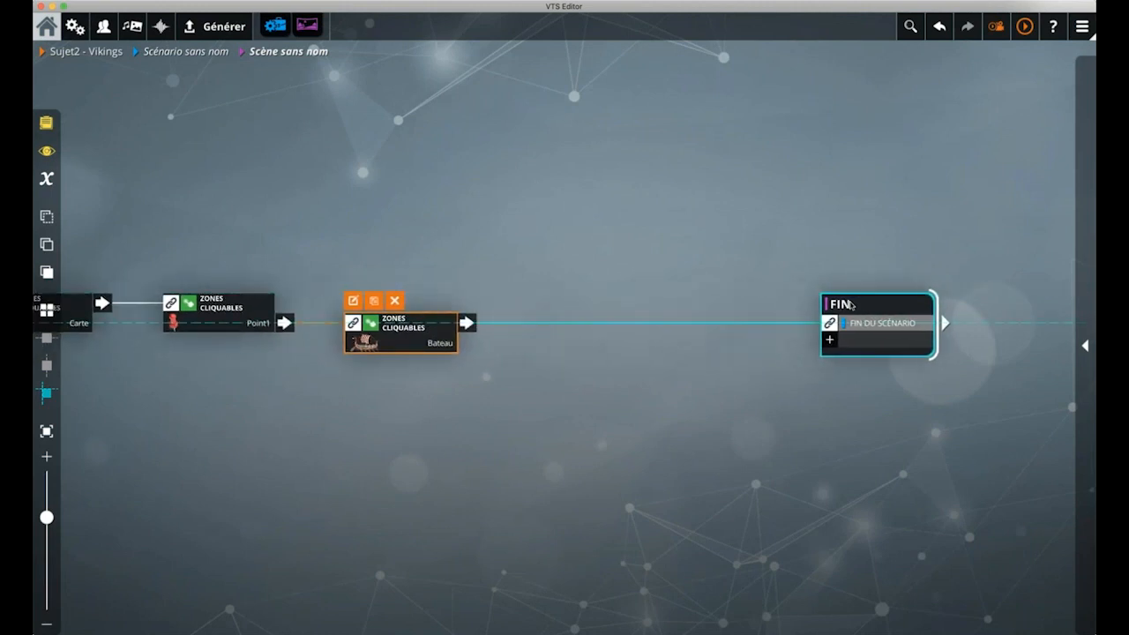
pyautogui.doubleClick(402, 331)
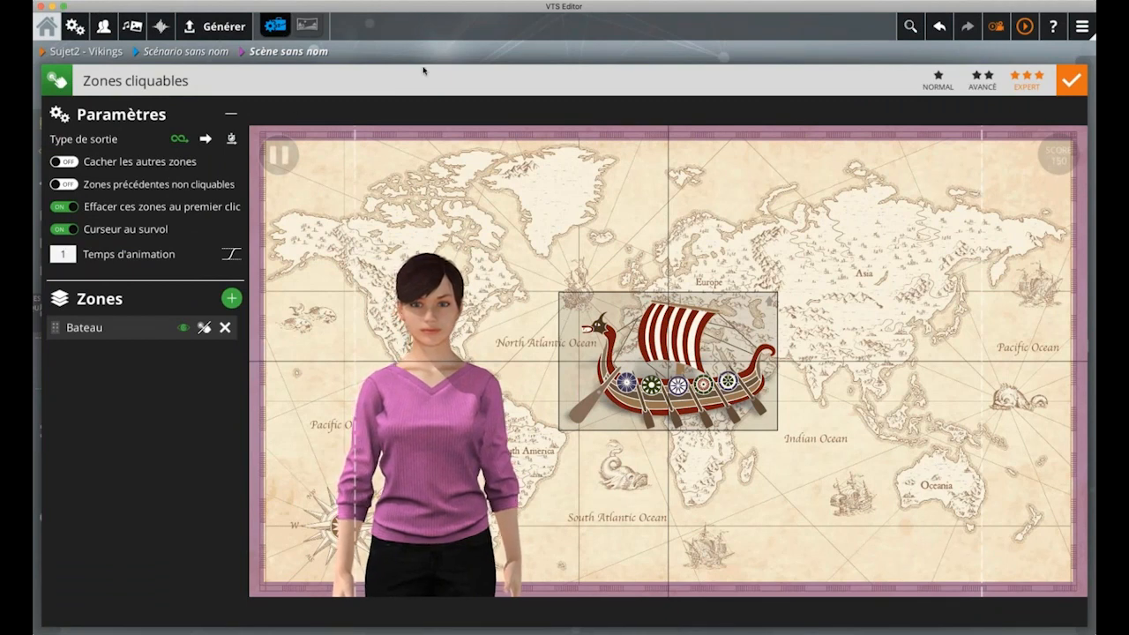
pyautogui.click(455, 50)
pyautogui.press('space')
pyautogui.write('par')
pyautogui.press('Return')
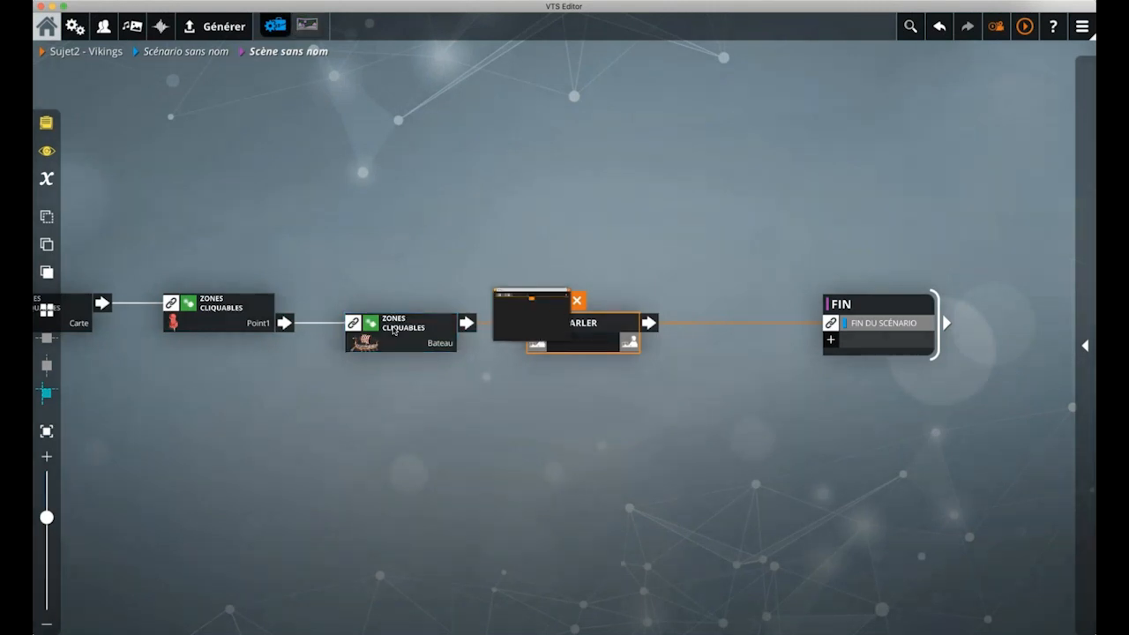
# Give the first speech line to the presenter: "Le bateau Viking a permis l'expansion de la civilisation Viking à travers l'Europe."
pyautogui.click(277, 149)
pyautogui.click(351, 199)
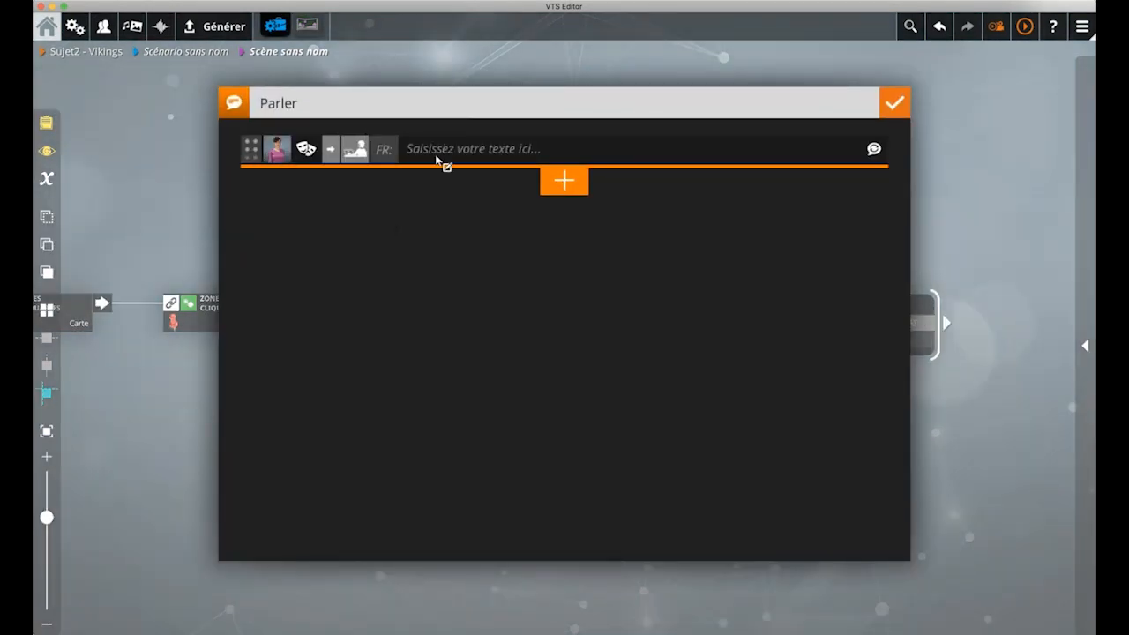
pyautogui.click(449, 151)
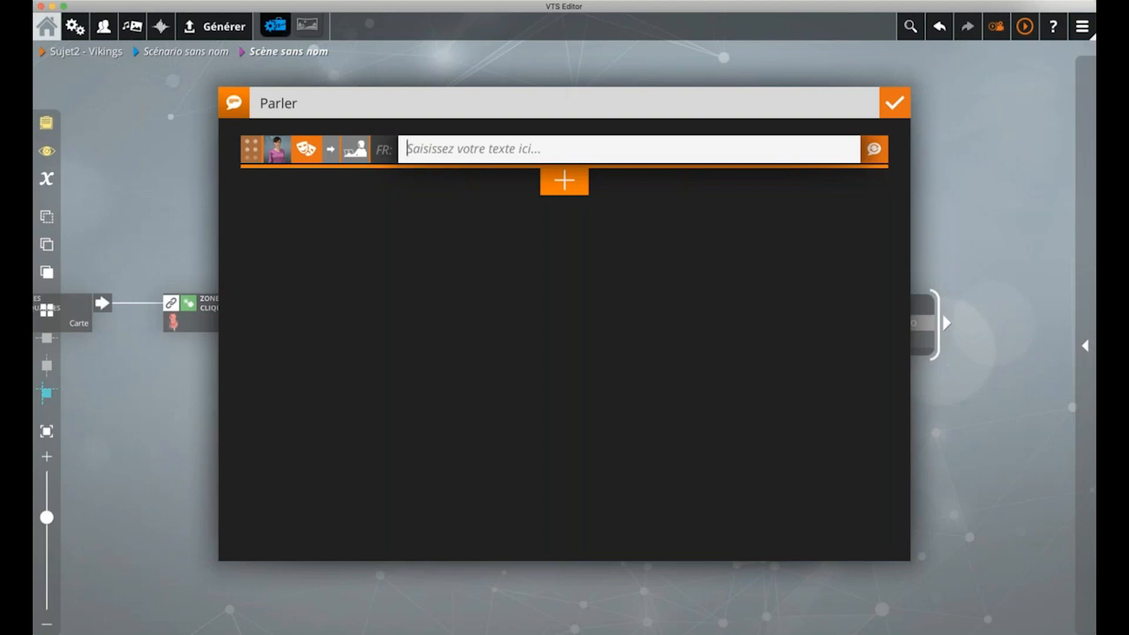
pyautogui.write("Le bateau Viking a permis l'expan")
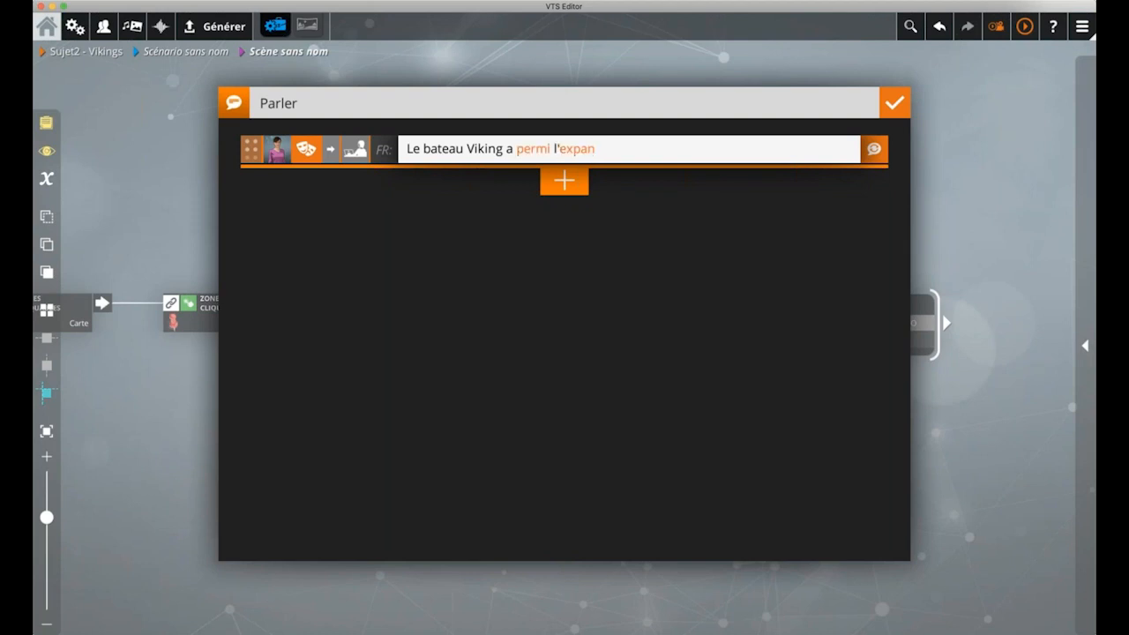
pyautogui.write('s')
pyautogui.click(602, 149)
pyautogui.write('sion de la civilisation Viking')
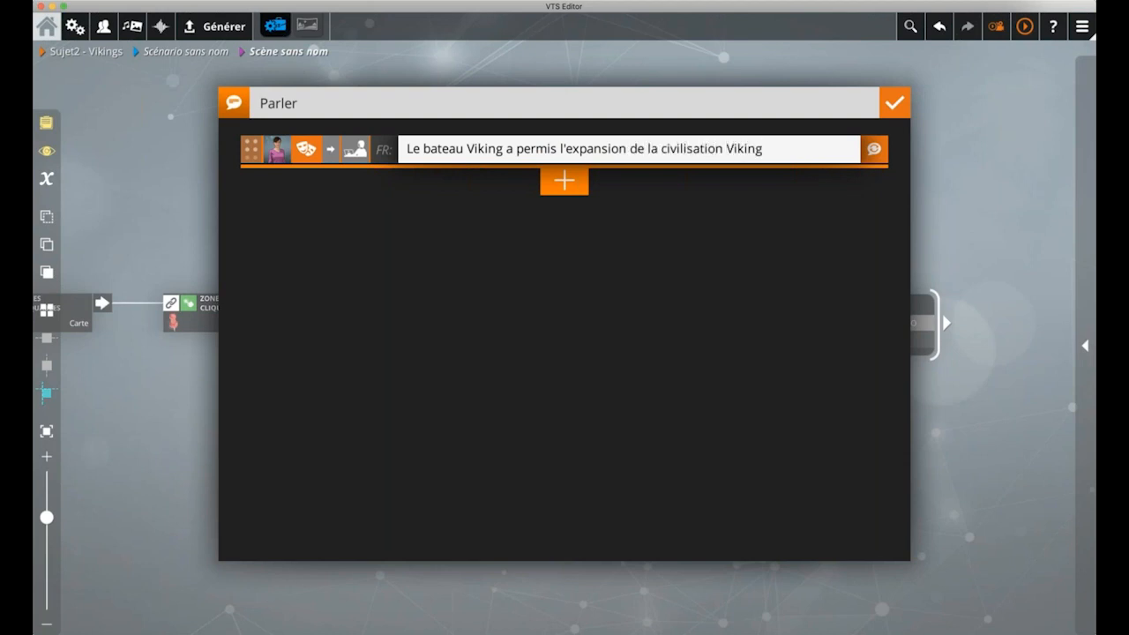
pyautogui.write(" à travers l'Europe.")
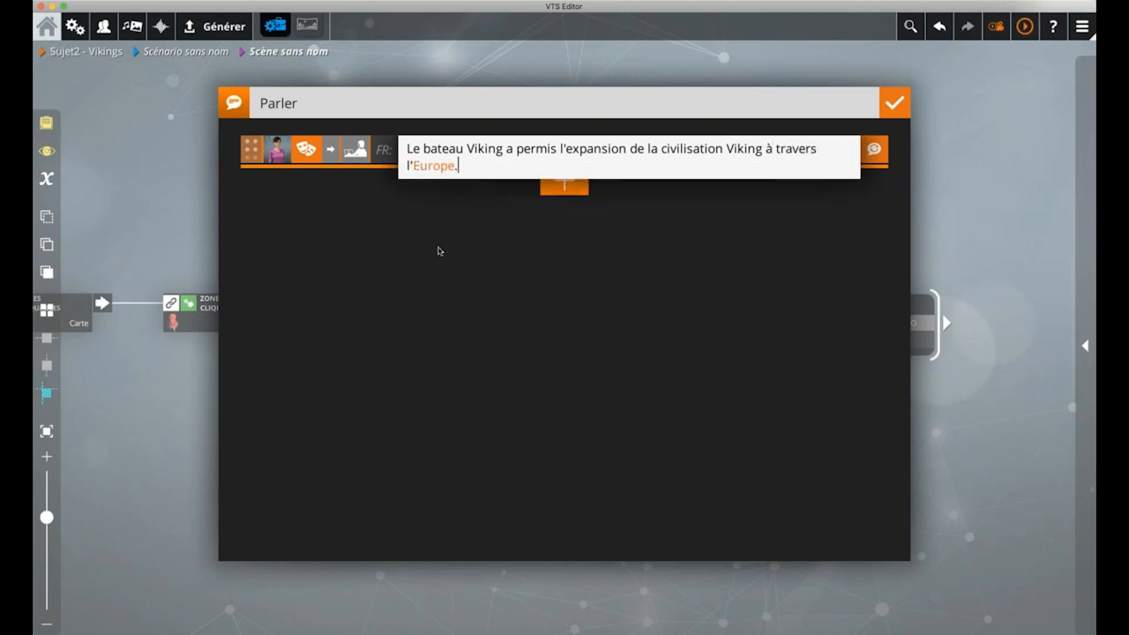
pyautogui.click(437, 256)
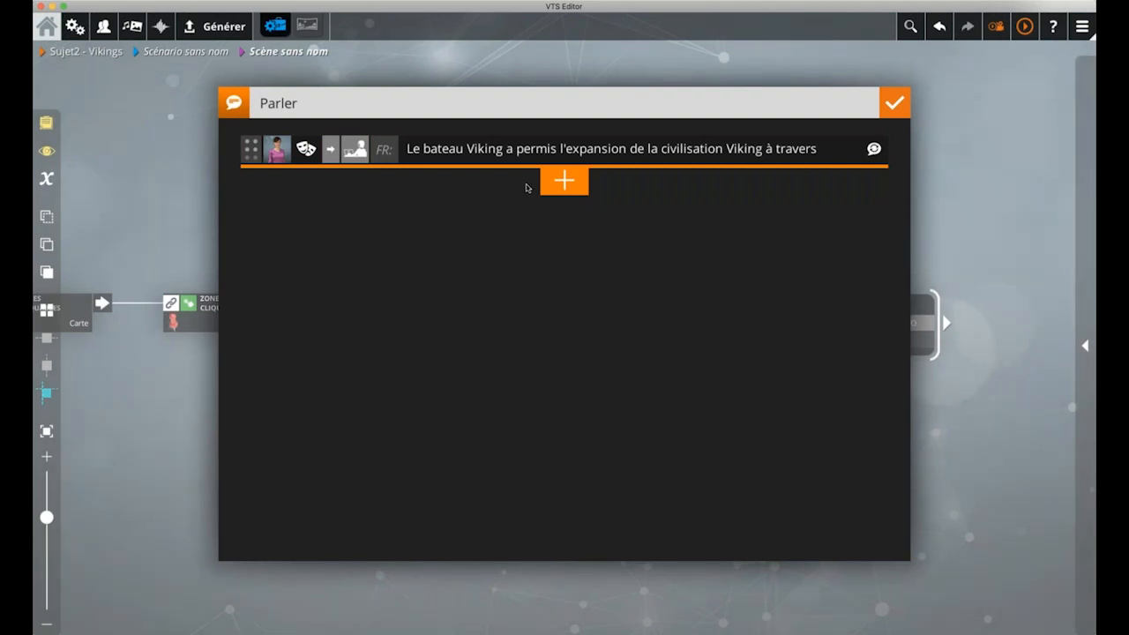
# Add a second line: "Grâce à ces bâteaux, les Vikings faisaient des expéditions, du commerce, mais également de piller des villes et pays d'Europe."
pyautogui.click(565, 181)
pyautogui.write('G')
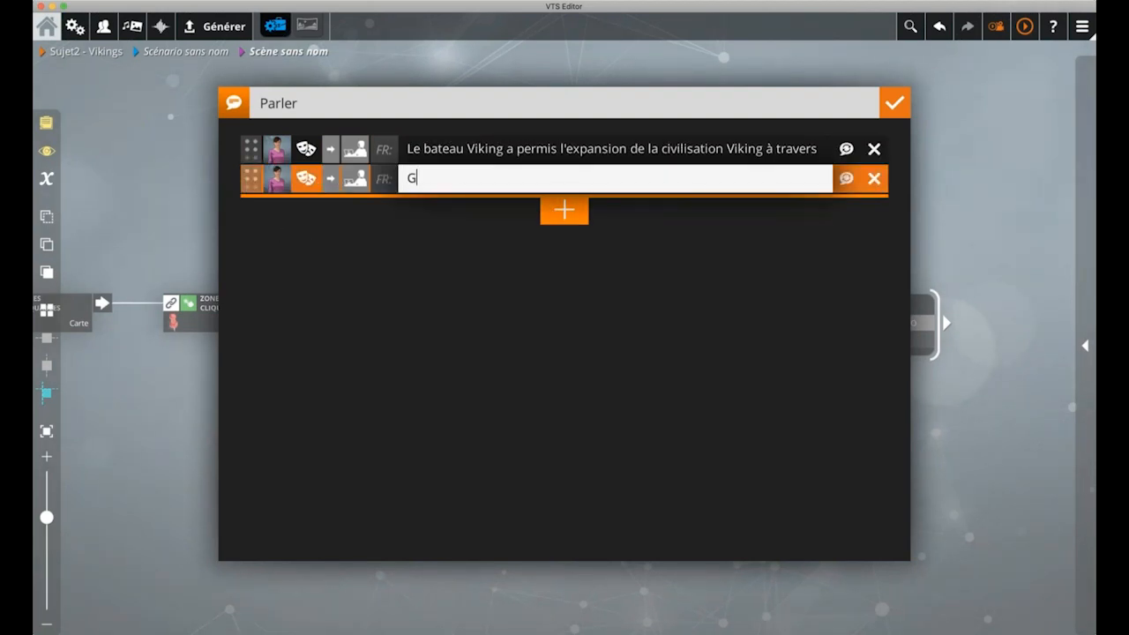
pyautogui.write('râce à ces bâteaux')
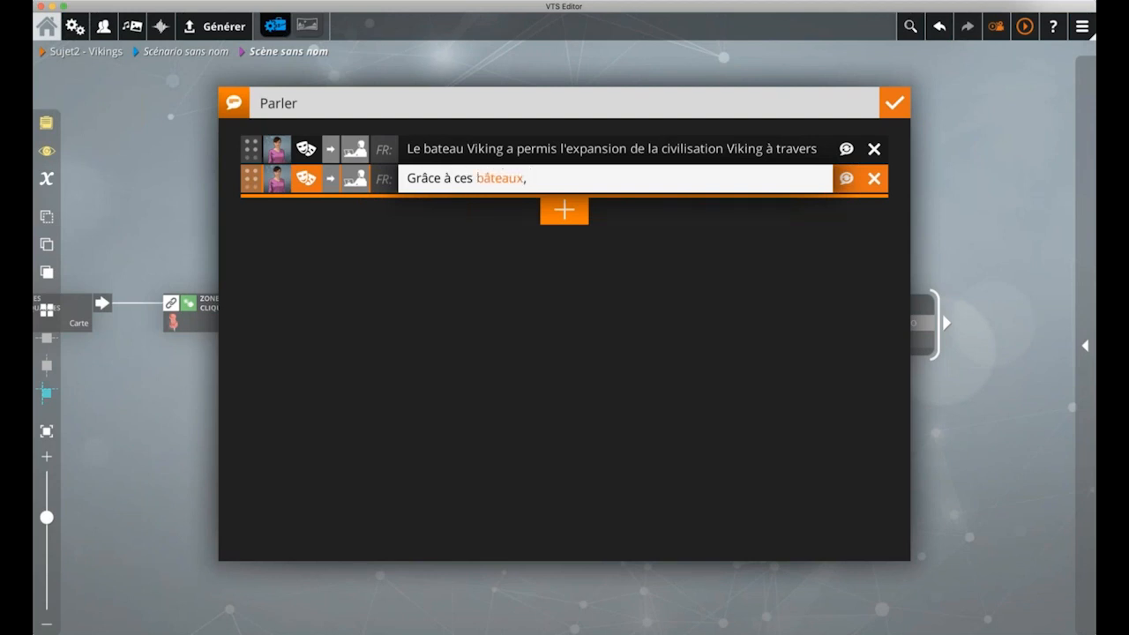
pyautogui.write(', les Vikings faisa')
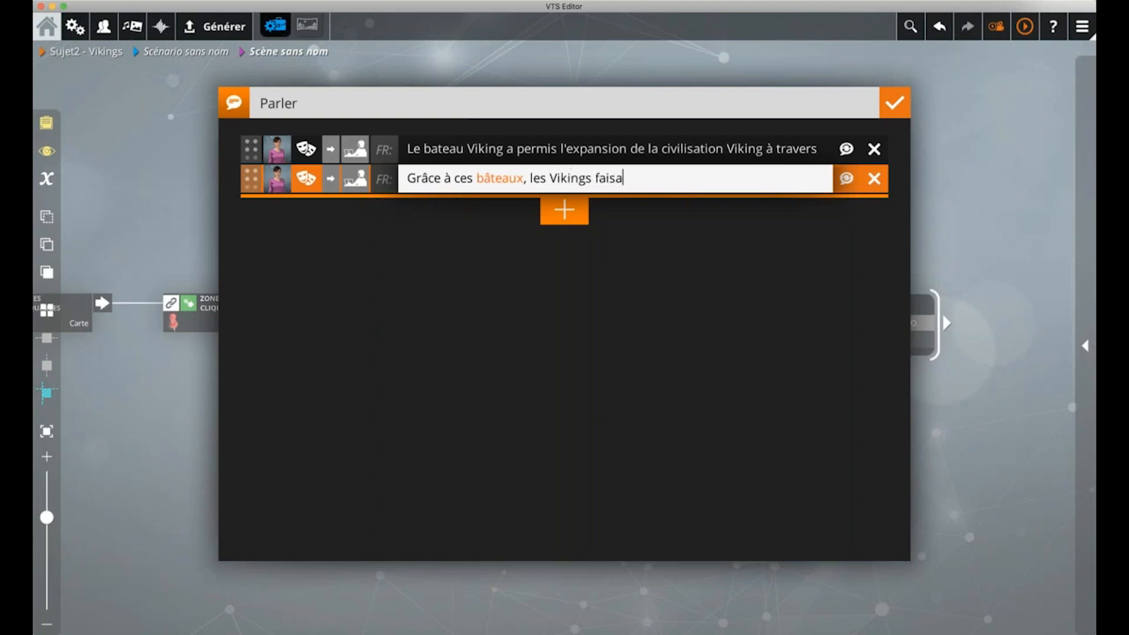
pyautogui.write('ient des expéditions')
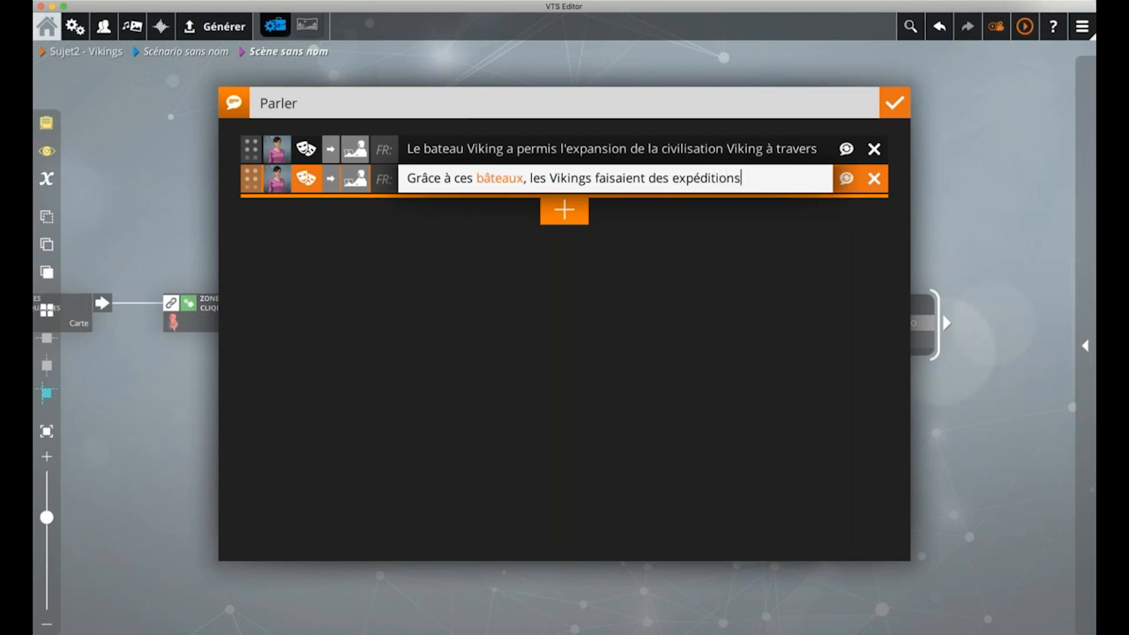
pyautogui.write(', de commerce, d')
pyautogui.press('BackSpace')
pyautogui.write('mais également de piller des')
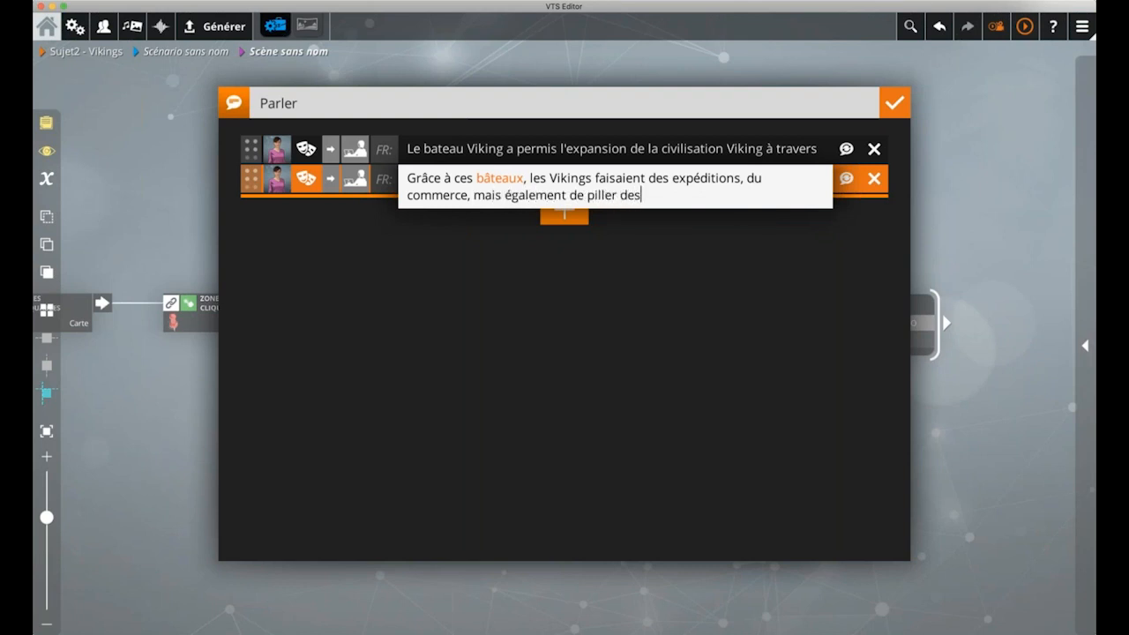
pyautogui.write(" villes et pays d'Europe.")
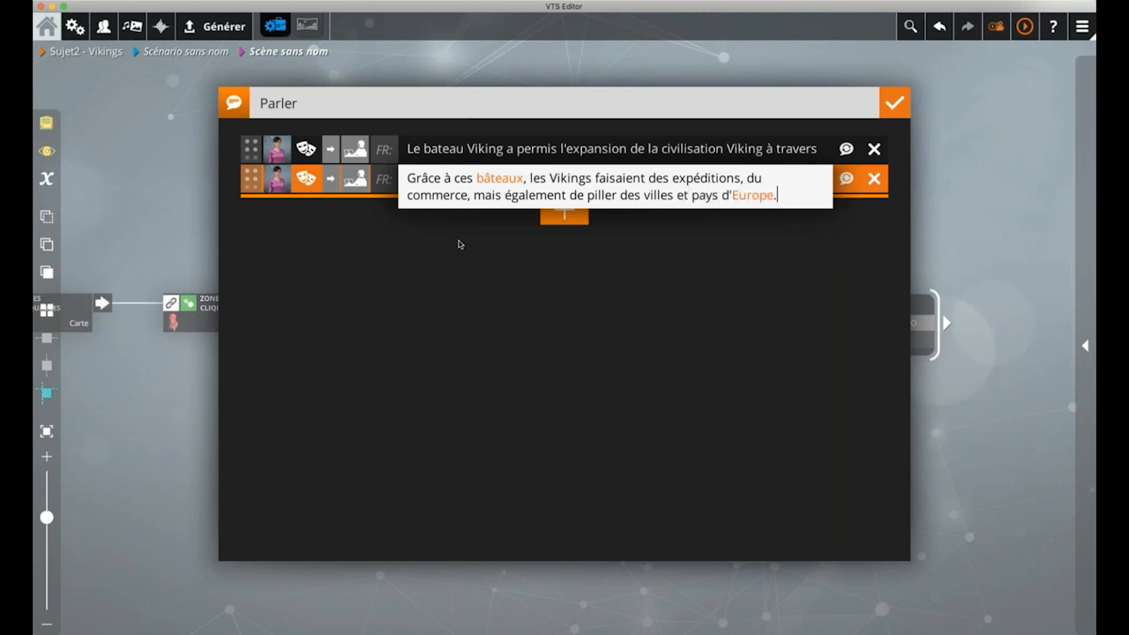
# Add a third speech line, "Ils sont à l'origine du mythe "Sanguinaire" autour des Vikings.", and close the Parler block
pyautogui.click(564, 212)
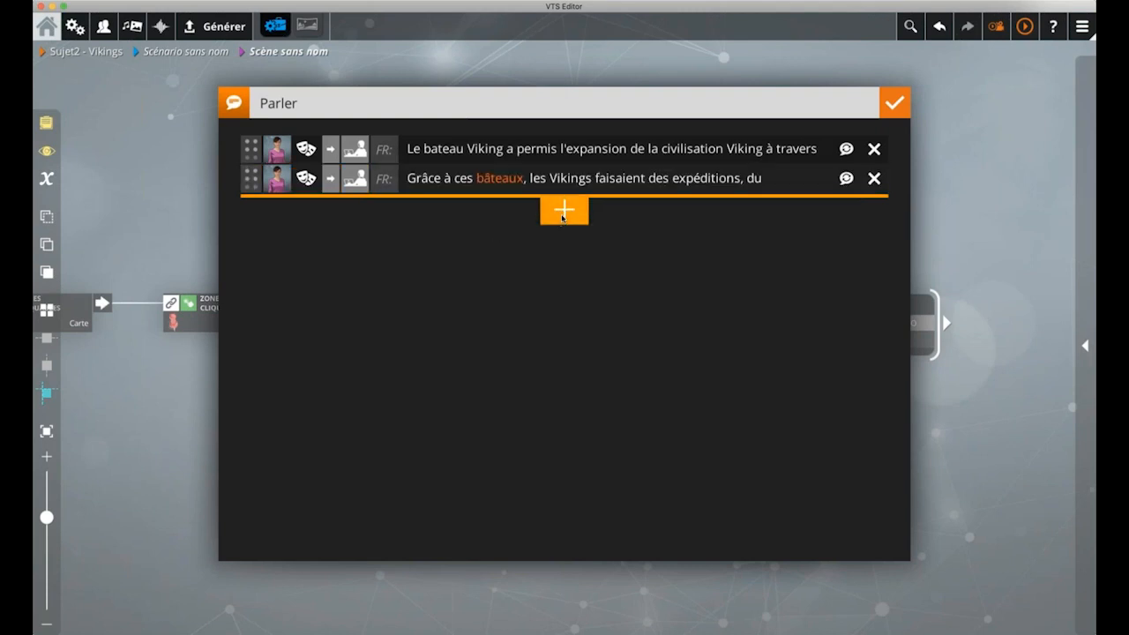
pyautogui.click(491, 212)
pyautogui.write('Ils son')
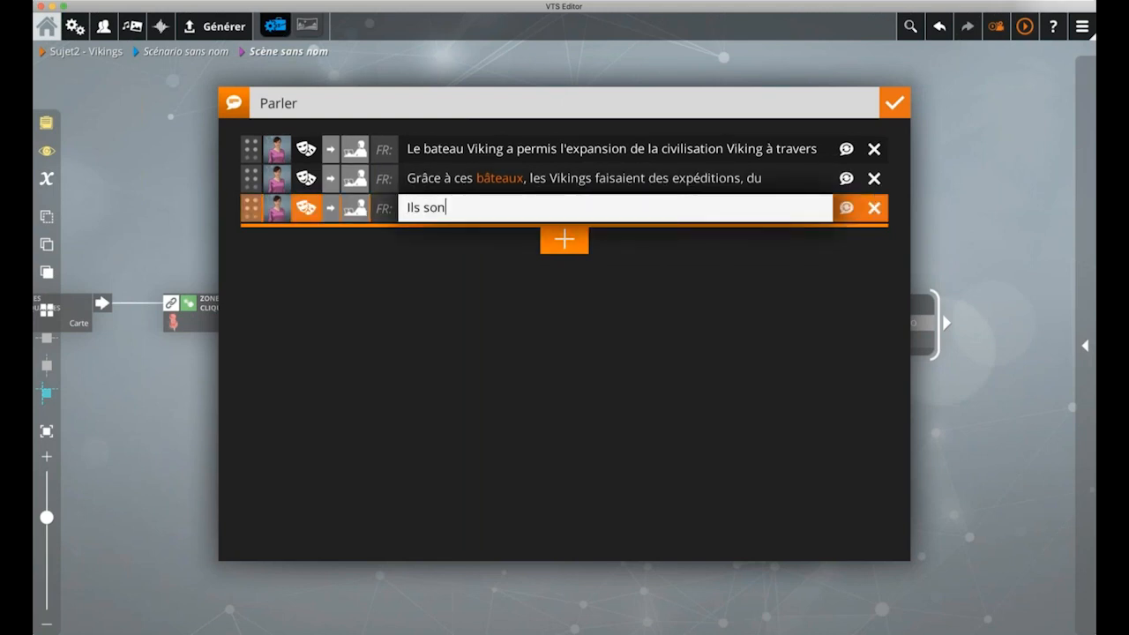
pyautogui.write('t à l\'origine du mythe "Sanguinai')
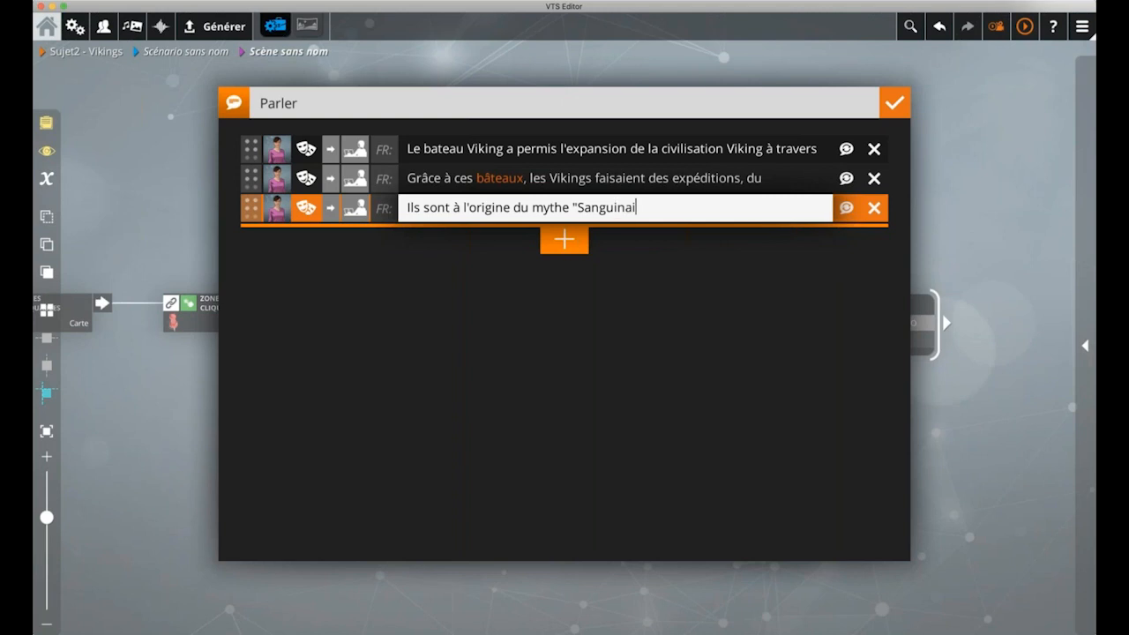
pyautogui.write('re" autour des Vikings')
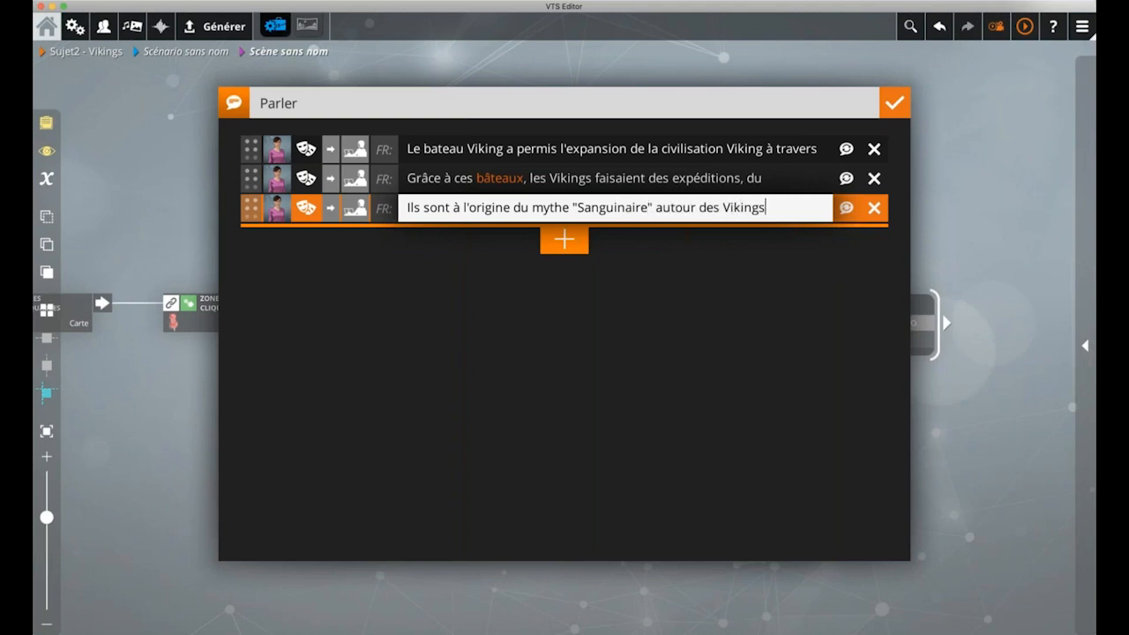
pyautogui.write('.')
pyautogui.click(381, 276)
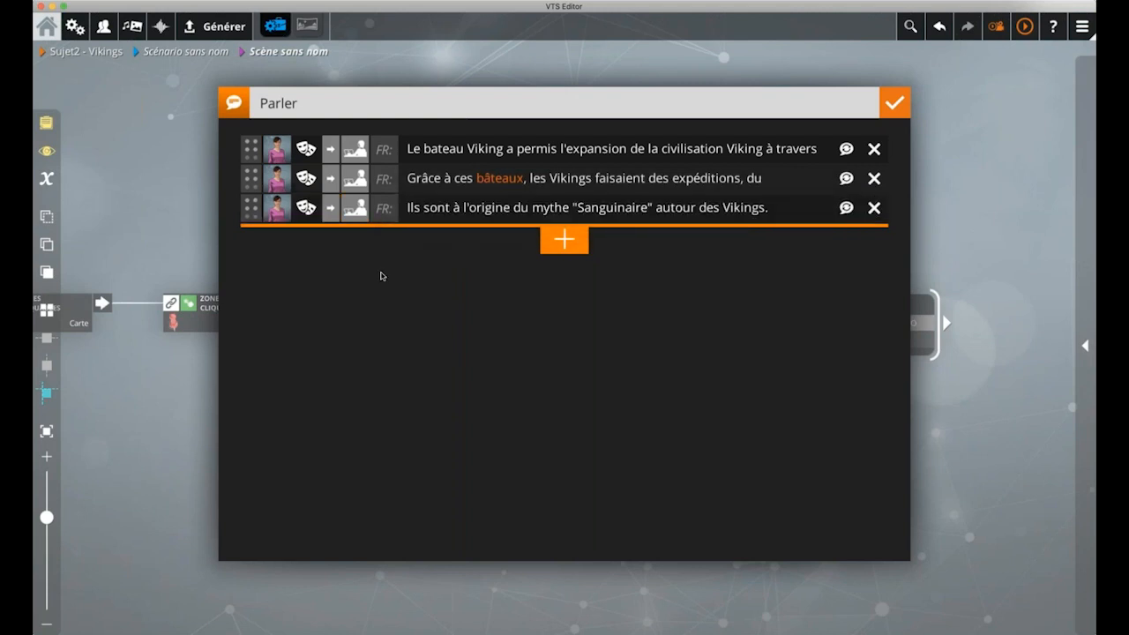
pyautogui.click(204, 237)
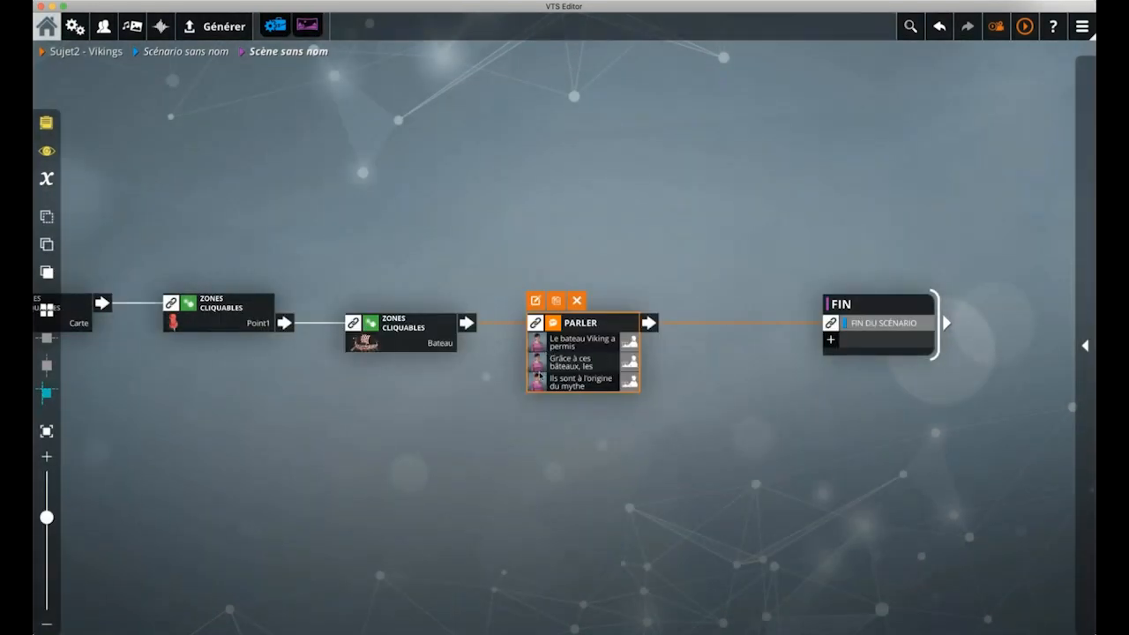
# Split the Parler block into three single-line Parler blocks and move the last two farther down
pyautogui.click(412, 344)
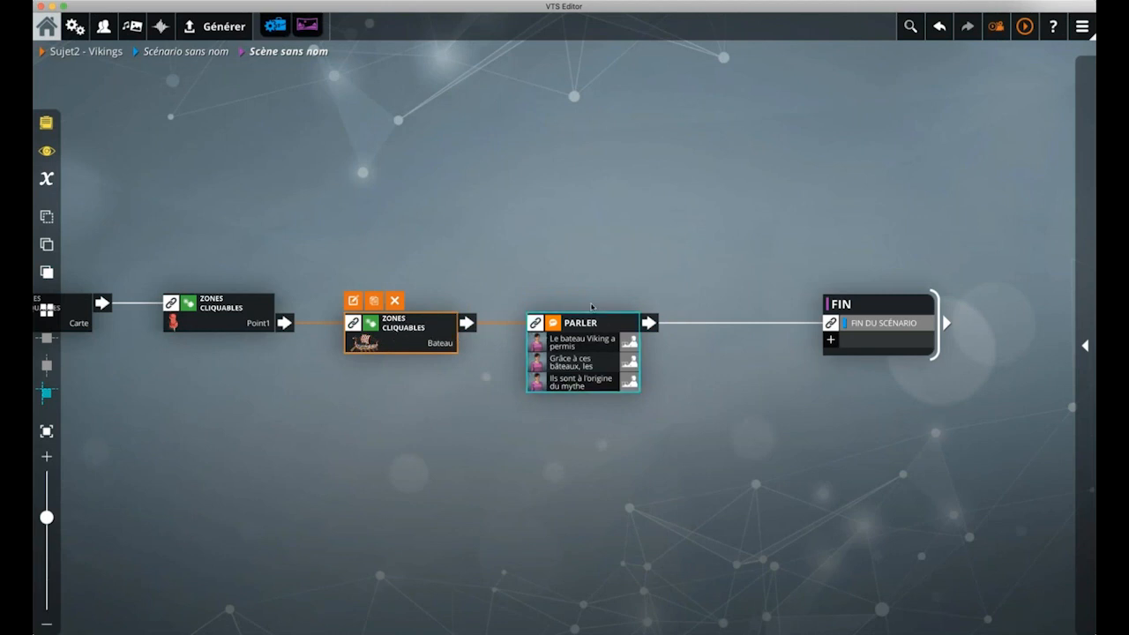
pyautogui.keyDown('alt'); pyautogui.click(599, 353); pyautogui.keyUp('alt')
pyautogui.keyDown('alt'); pyautogui.click(584, 412); pyautogui.keyUp('alt')
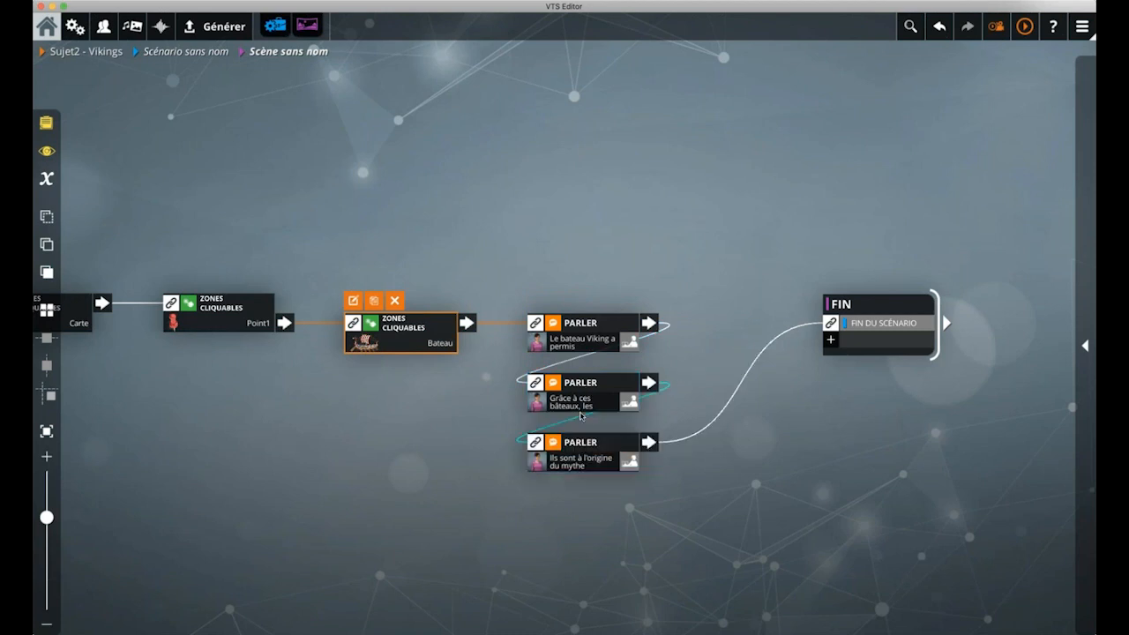
pyautogui.moveTo(573, 500); pyautogui.dragTo(605, 431)
# Insert a copy of the Bateau Zones cliquables block between the first and second Parler blocks
pyautogui.click(391, 319)
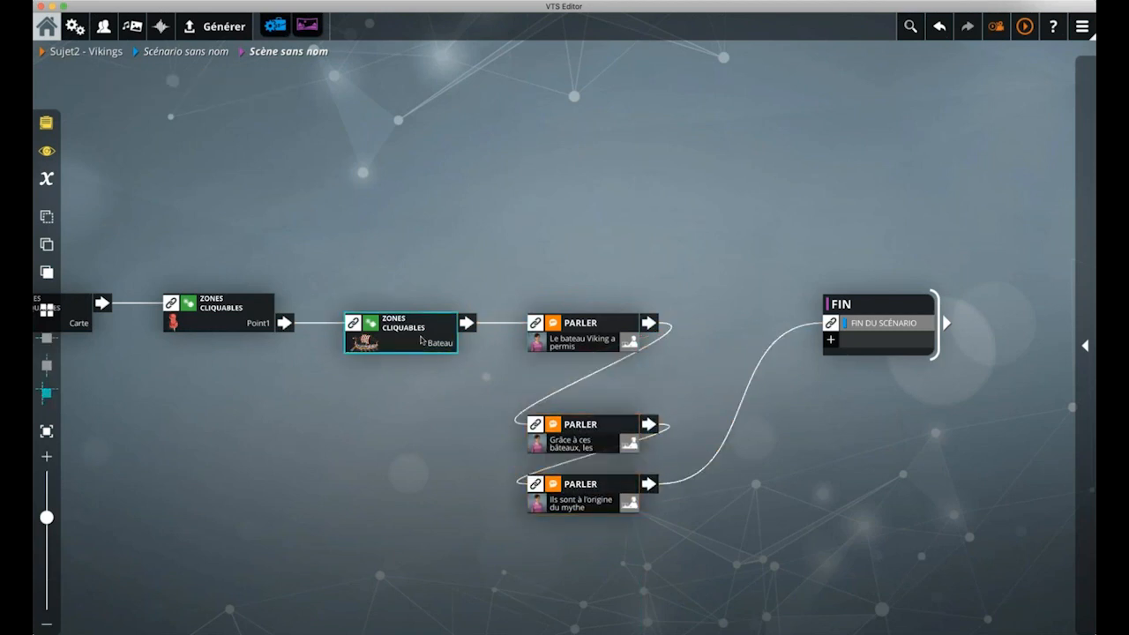
pyautogui.moveTo(391, 319); pyautogui.dragTo(556, 353)
pyautogui.moveTo(642, 332); pyautogui.dragTo(605, 383)
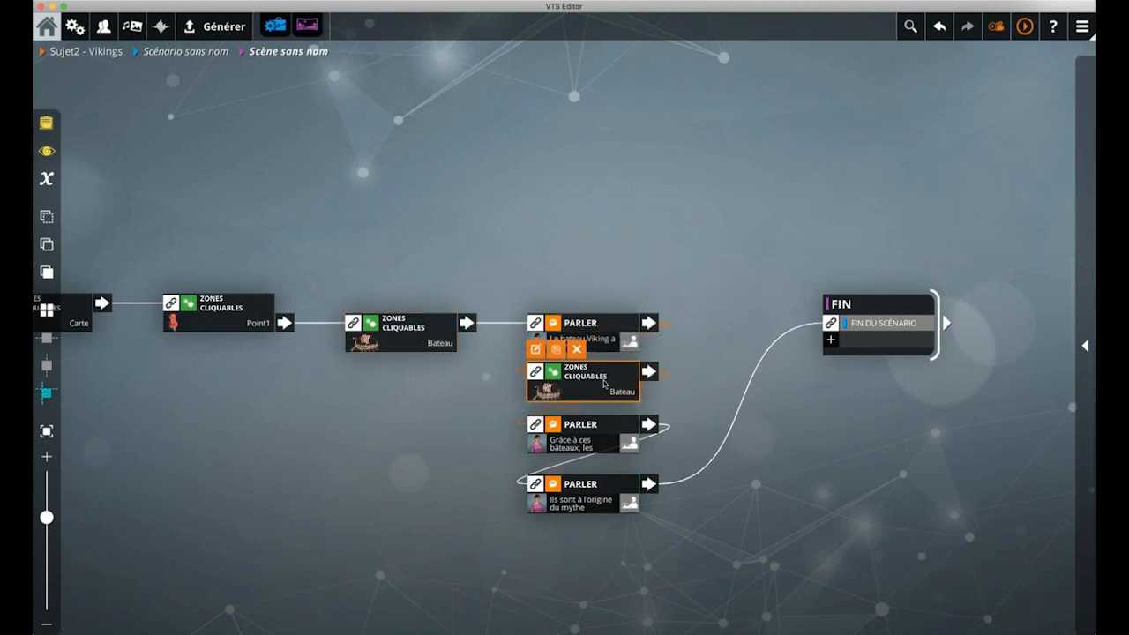
# Shrink the copied block's ship zone and place it off Norway's coast, and insert another Bateau block before the last Parler block
pyautogui.doubleClick(605, 383)
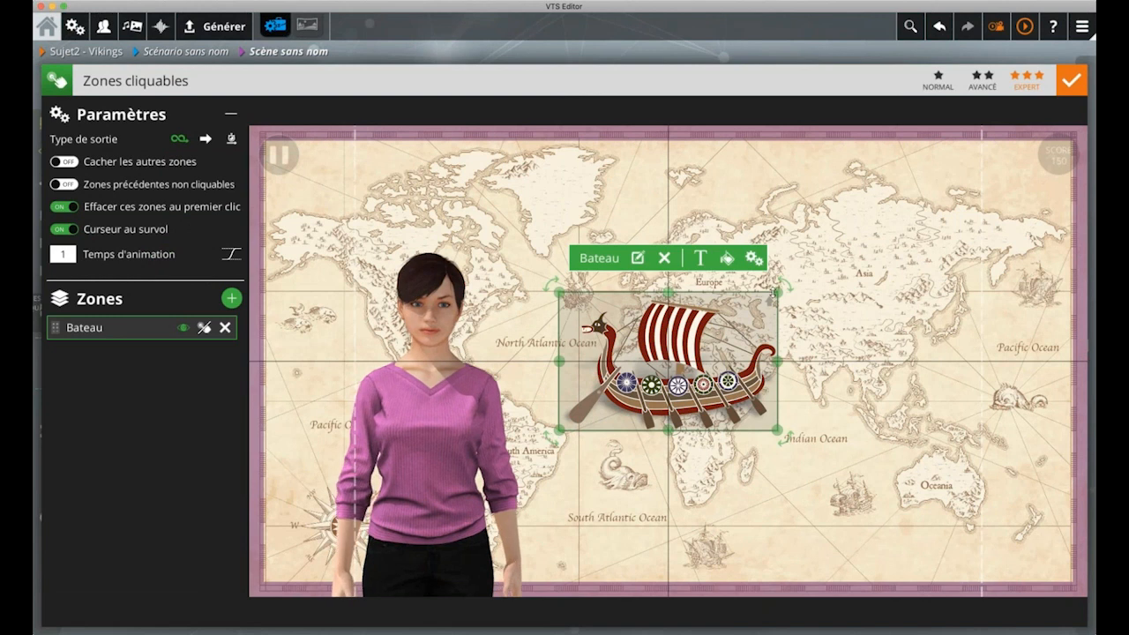
pyautogui.moveTo(776, 292); pyautogui.dragTo(658, 210)
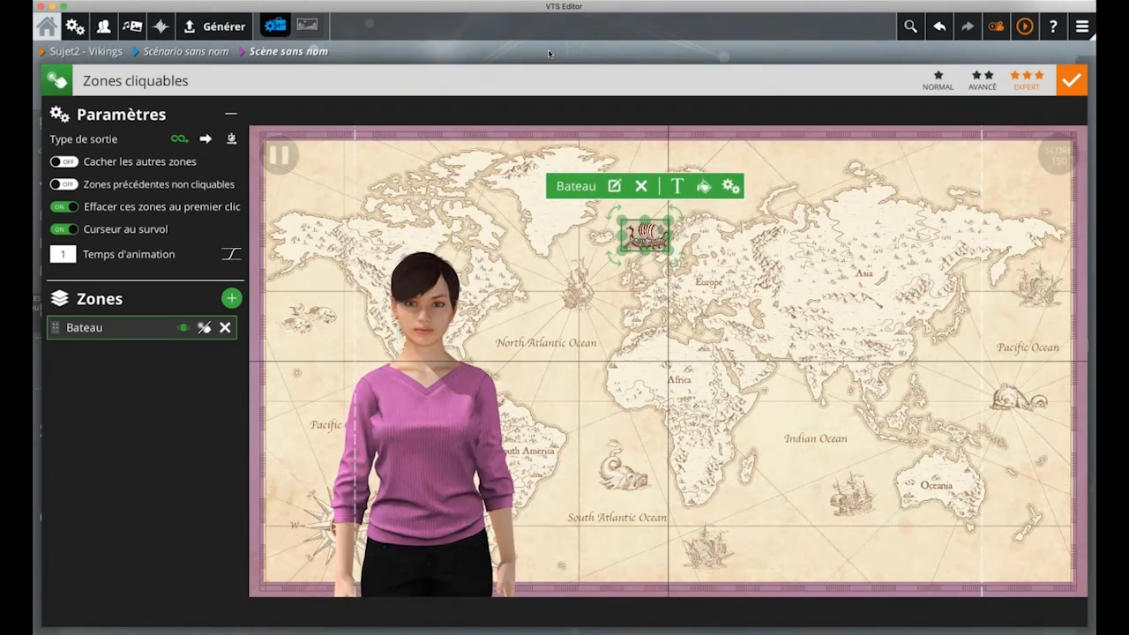
pyautogui.click(231, 138)
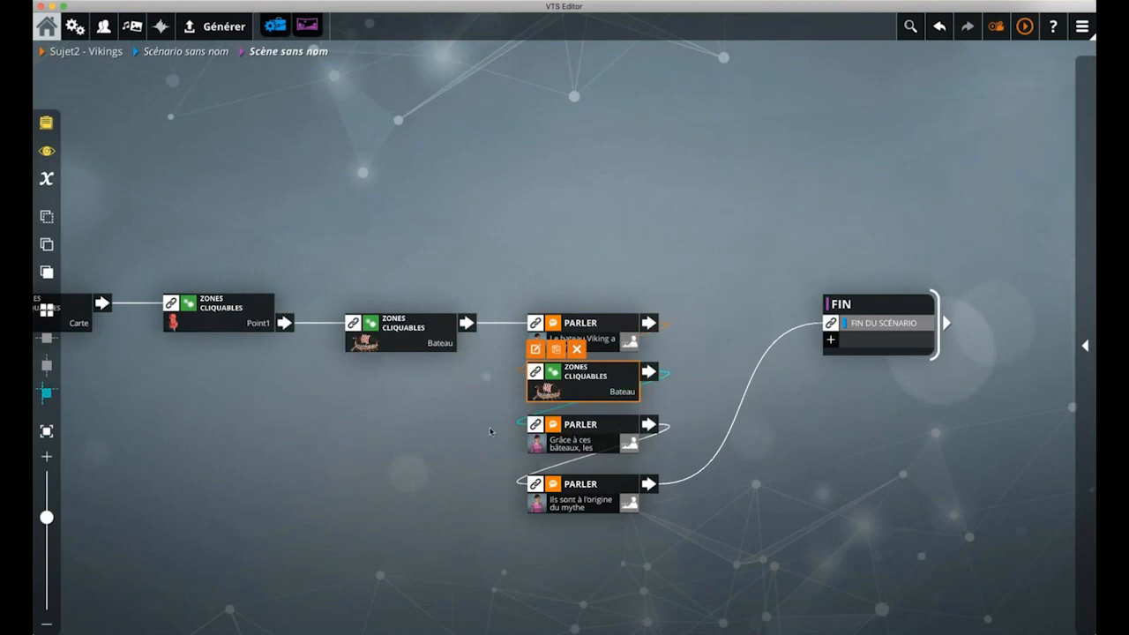
pyautogui.moveTo(463, 436); pyautogui.dragTo(463, 352)
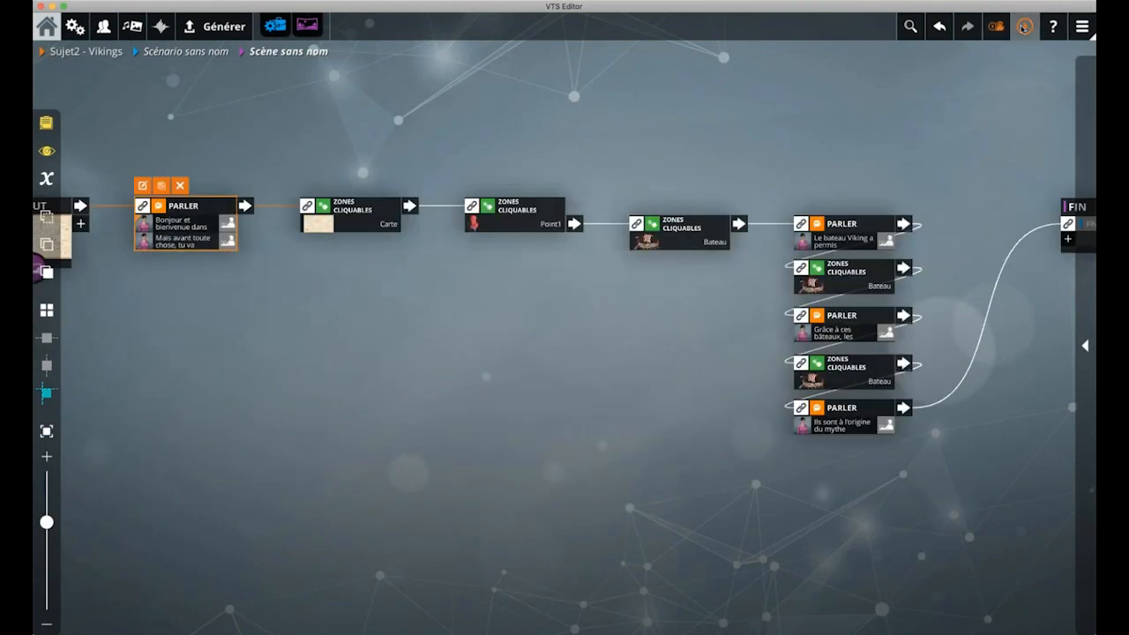
# Preview the scenario, activate the red pin on the map and stop the preview once the scenario ends
pyautogui.click(1025, 26)
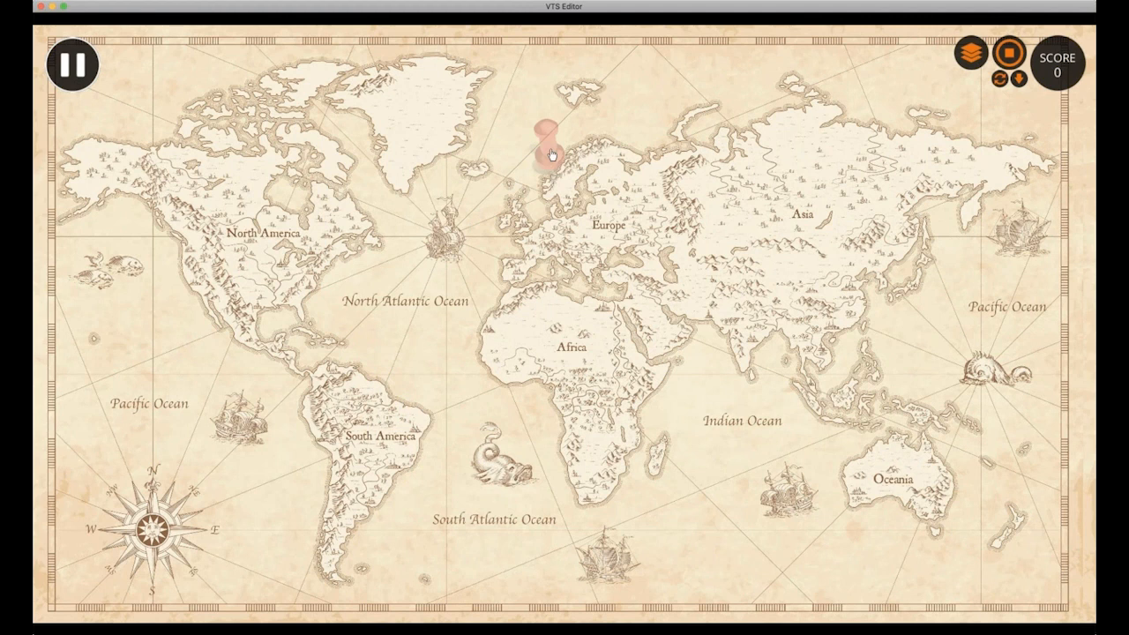
pyautogui.click(551, 155)
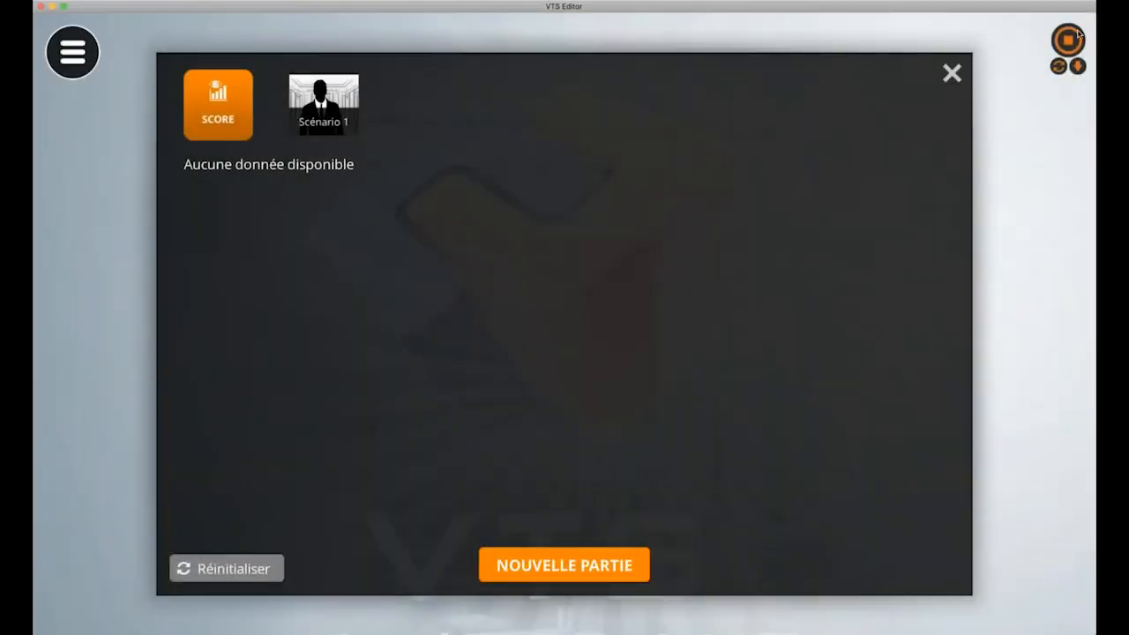
pyautogui.click(1067, 40)
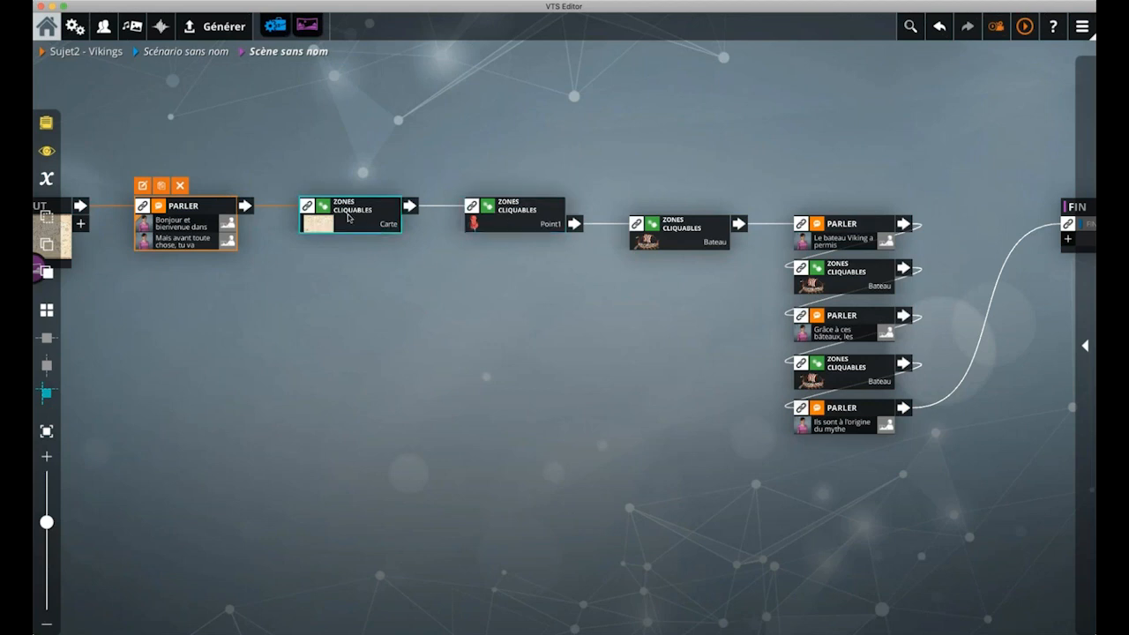
# Add a zone named Point2 to the pin's Zones cliquables block and order it after Point1
pyautogui.doubleClick(374, 219)
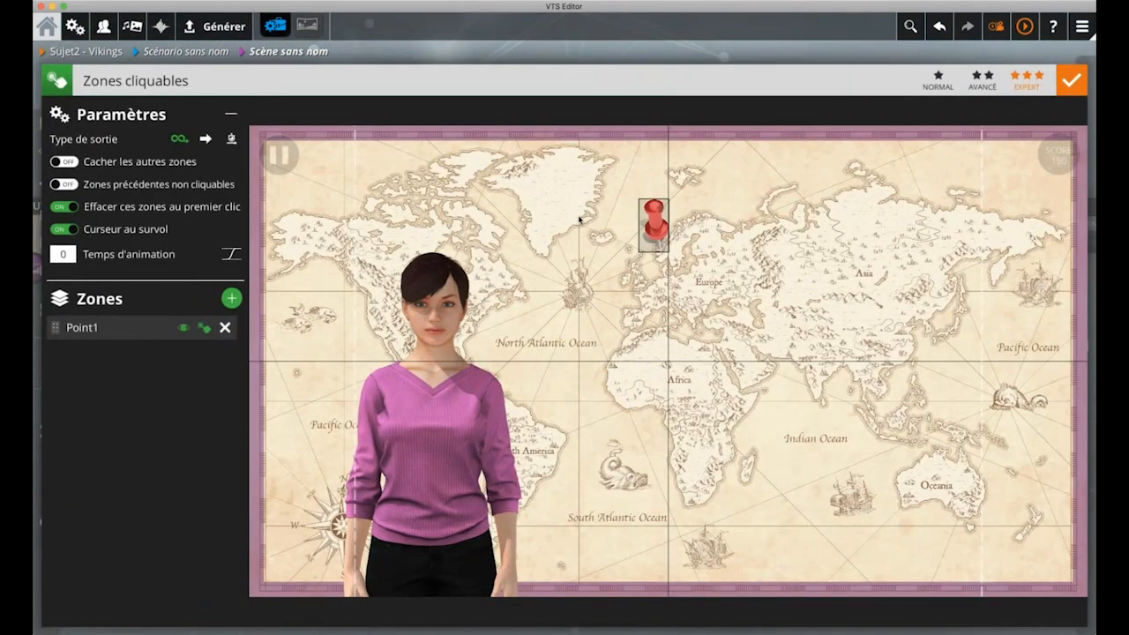
pyautogui.click(654, 222)
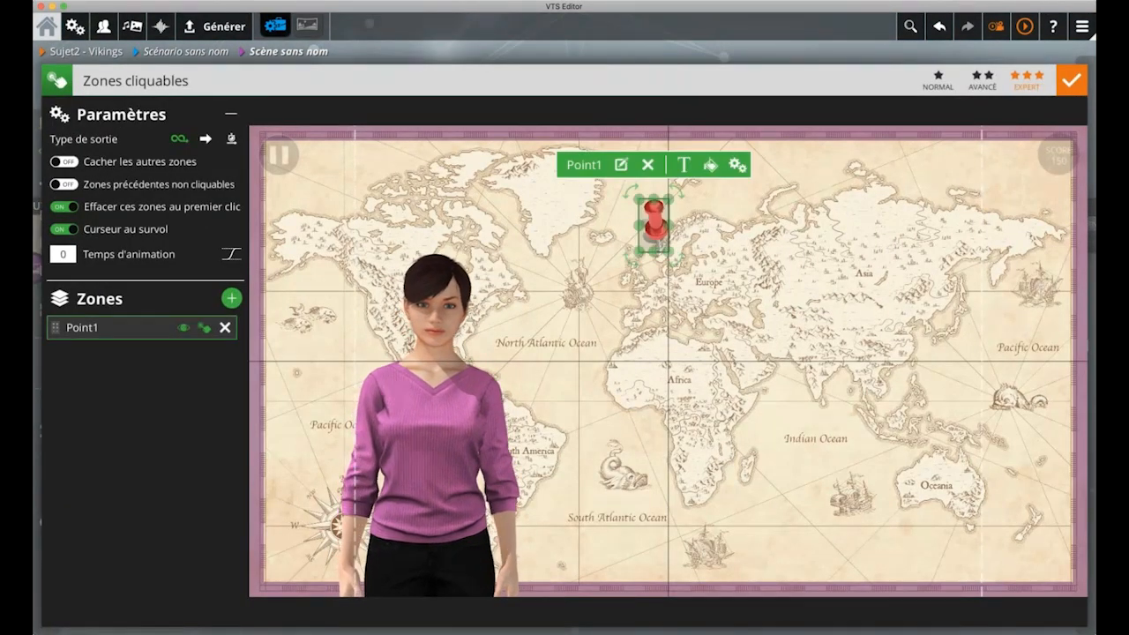
pyautogui.click(97, 388)
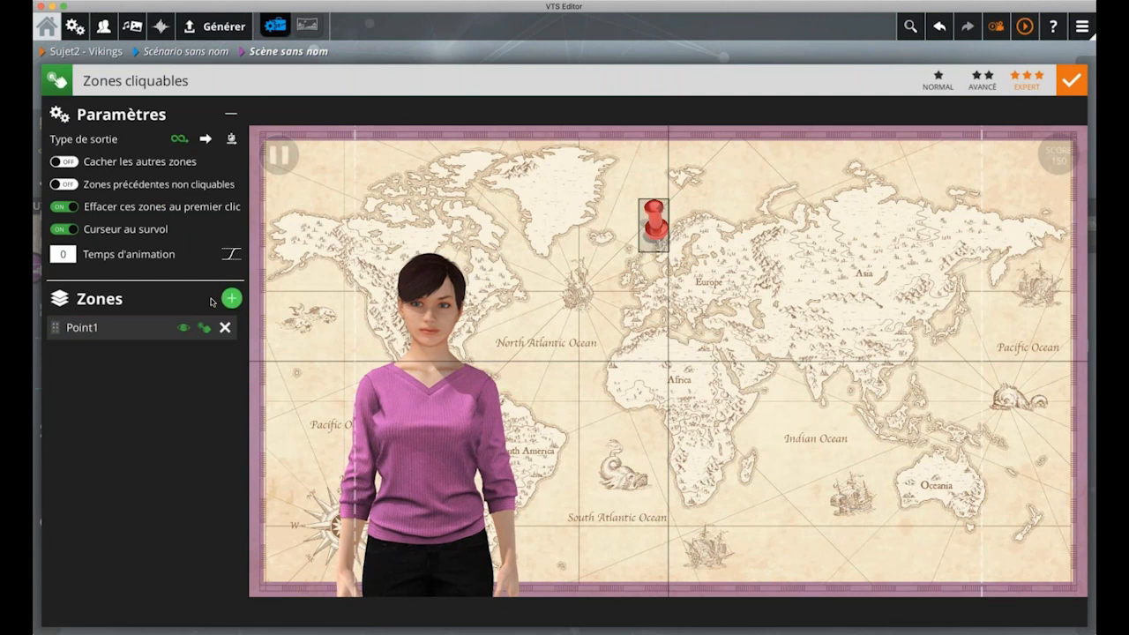
pyautogui.click(231, 298)
pyautogui.write('Point2')
pyautogui.press('Return')
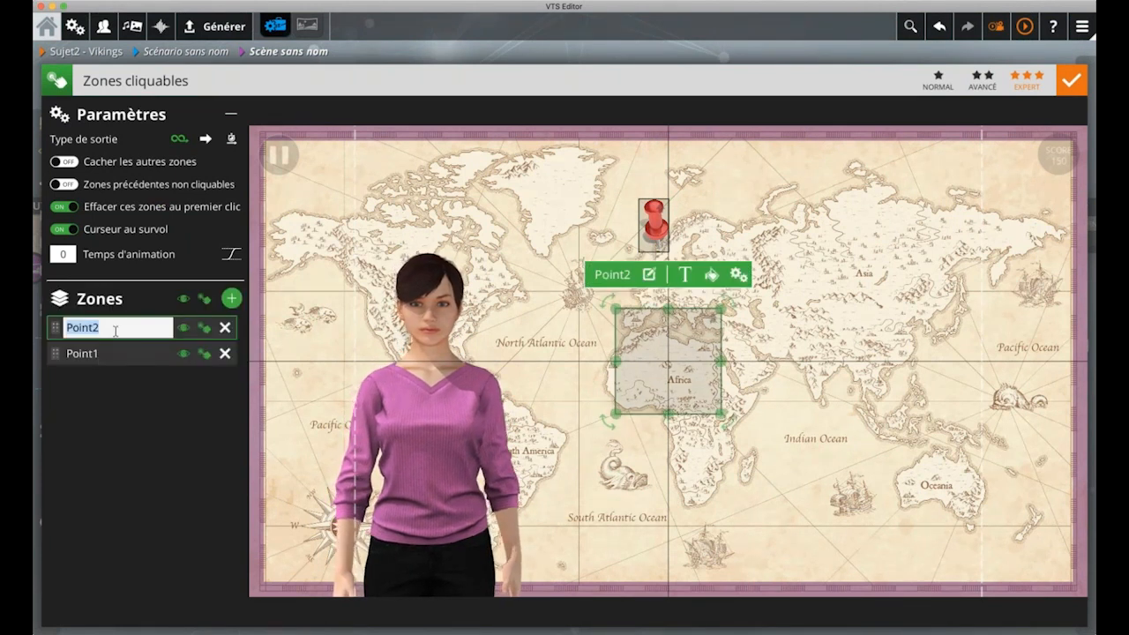
pyautogui.moveTo(54, 330); pyautogui.dragTo(55, 358)
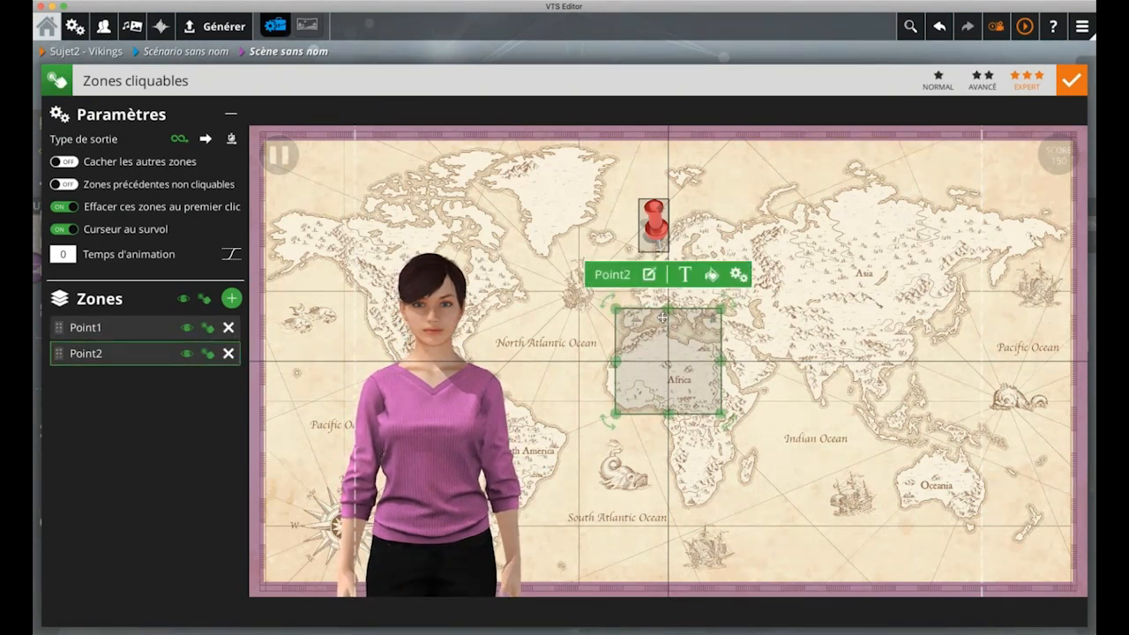
# Give Point2 the same red pin as Point1, place it on North America's east coast, and close the block's settings
pyautogui.click(658, 228)
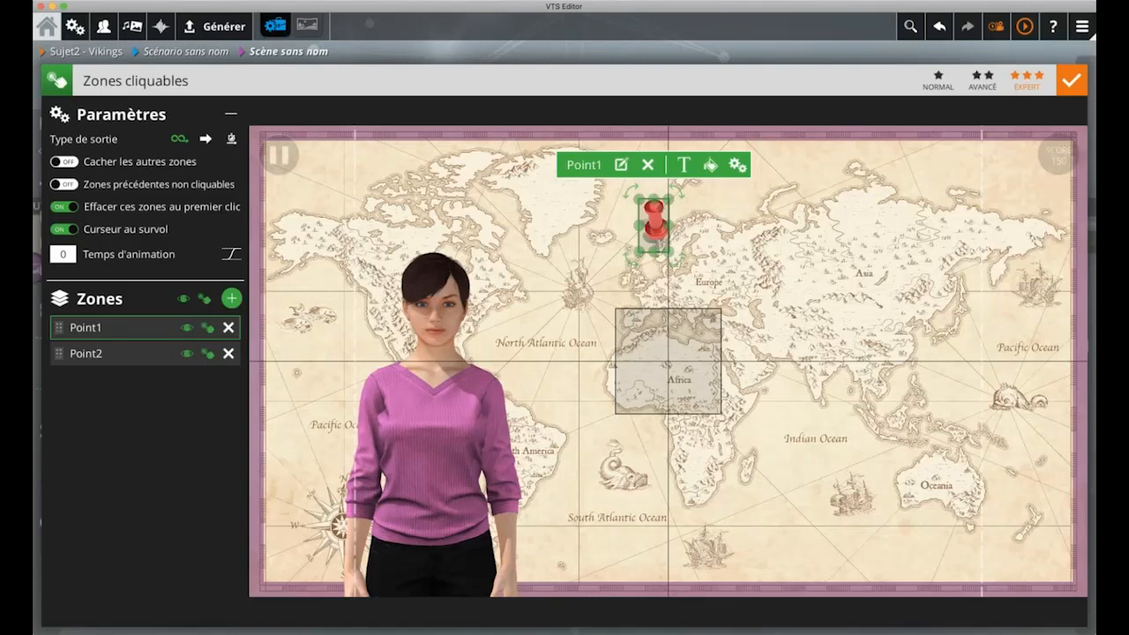
pyautogui.click(658, 371)
pyautogui.moveTo(658, 370); pyautogui.dragTo(483, 283)
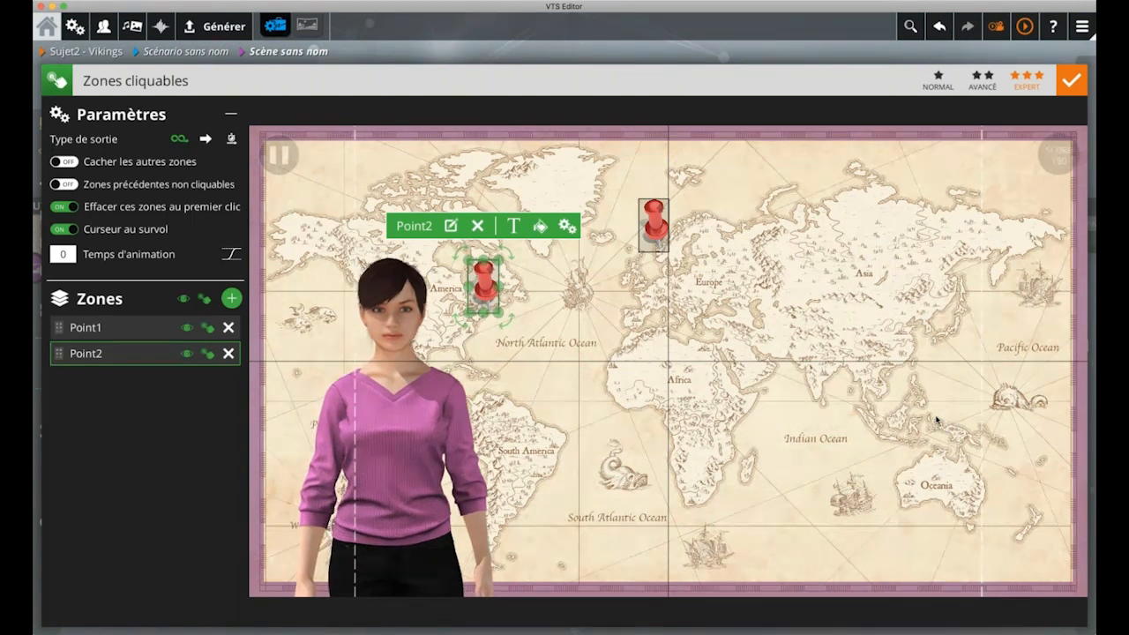
pyautogui.click(552, 316)
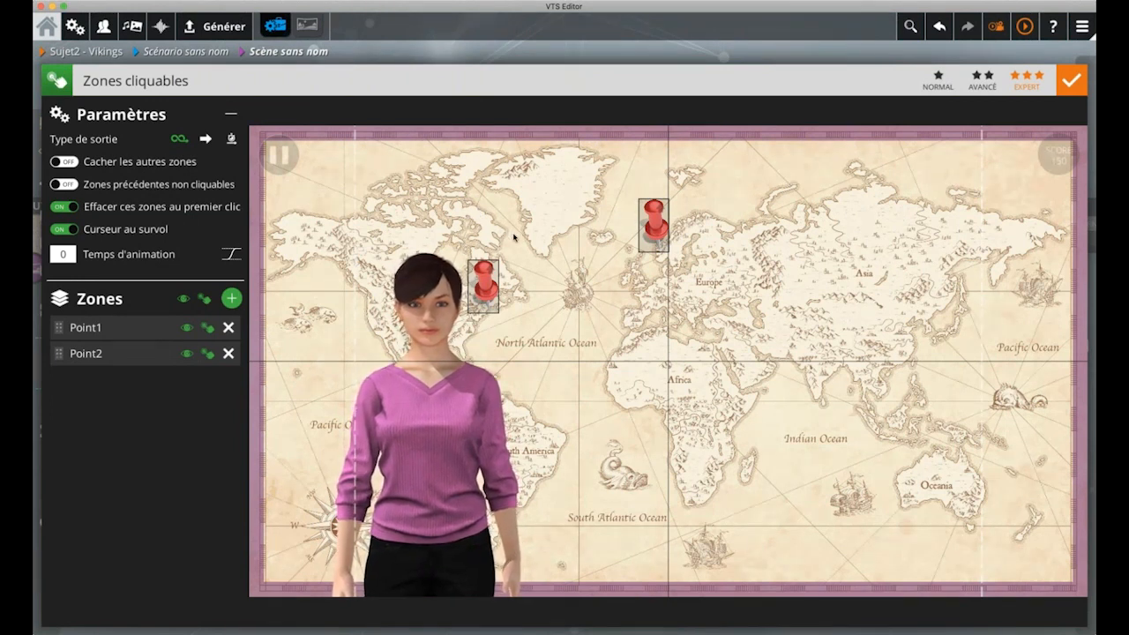
pyautogui.click(496, 262)
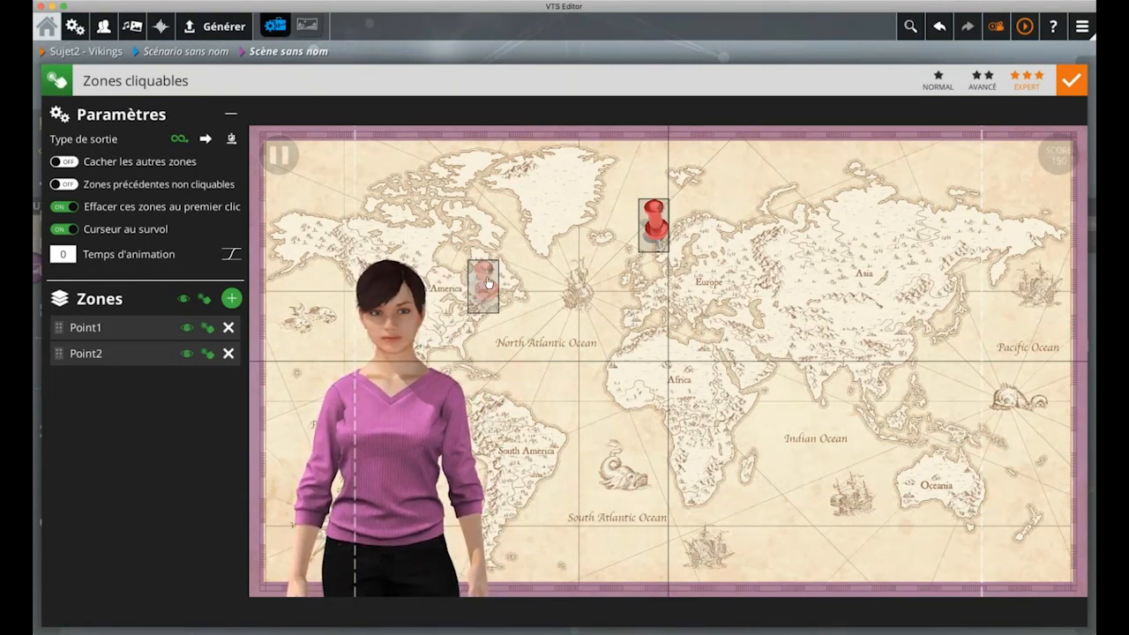
pyautogui.click(652, 217)
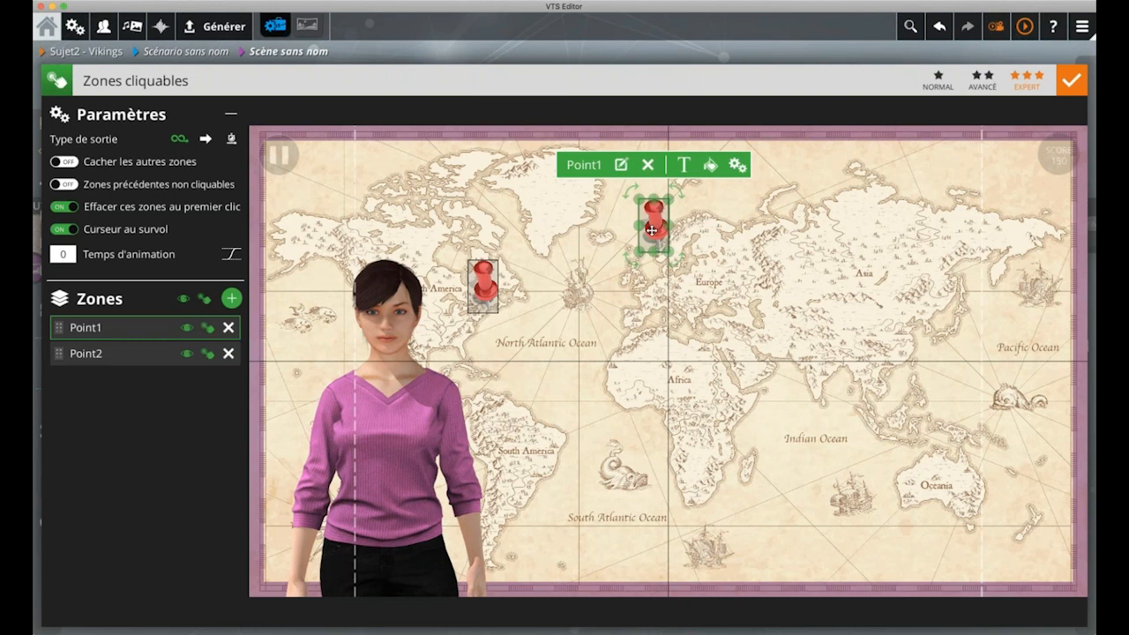
pyautogui.click(483, 291)
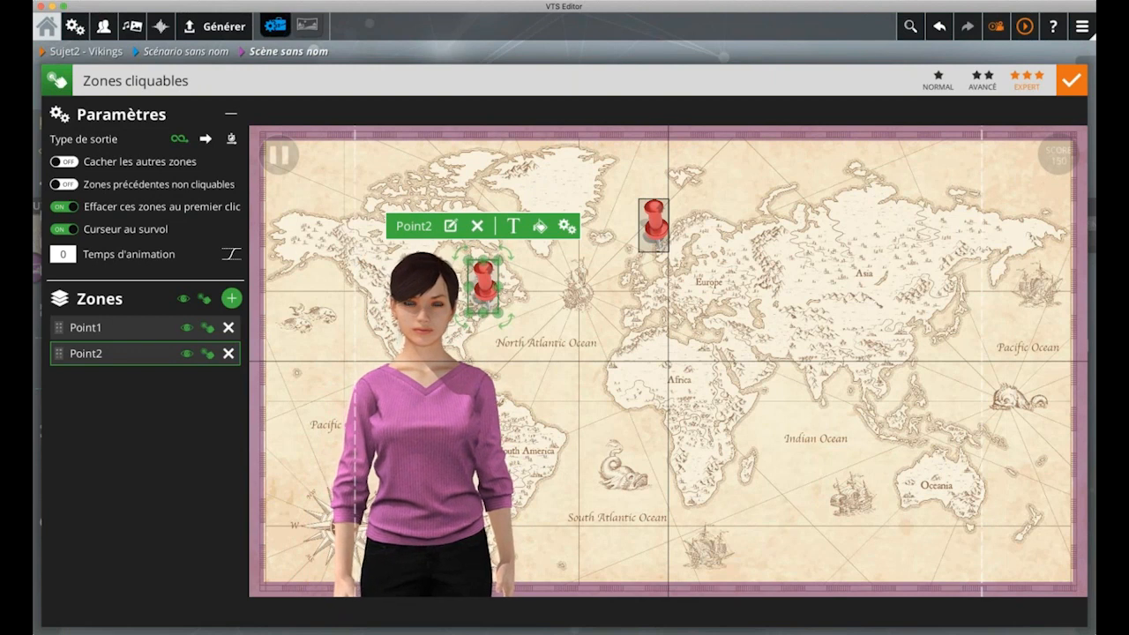
pyautogui.click(559, 299)
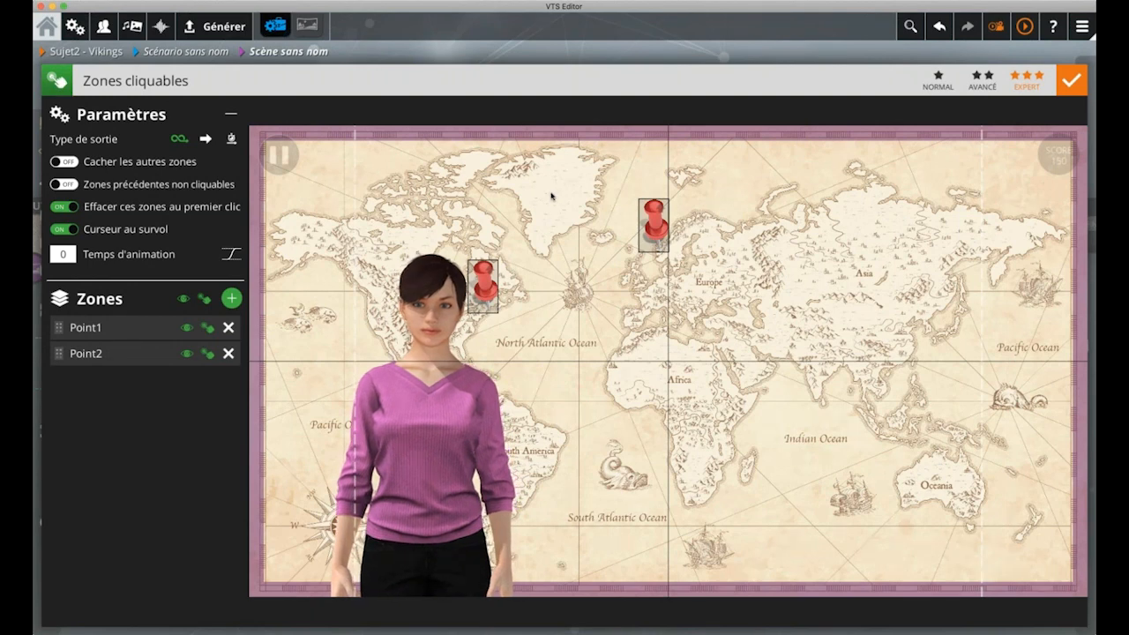
pyautogui.click(527, 58)
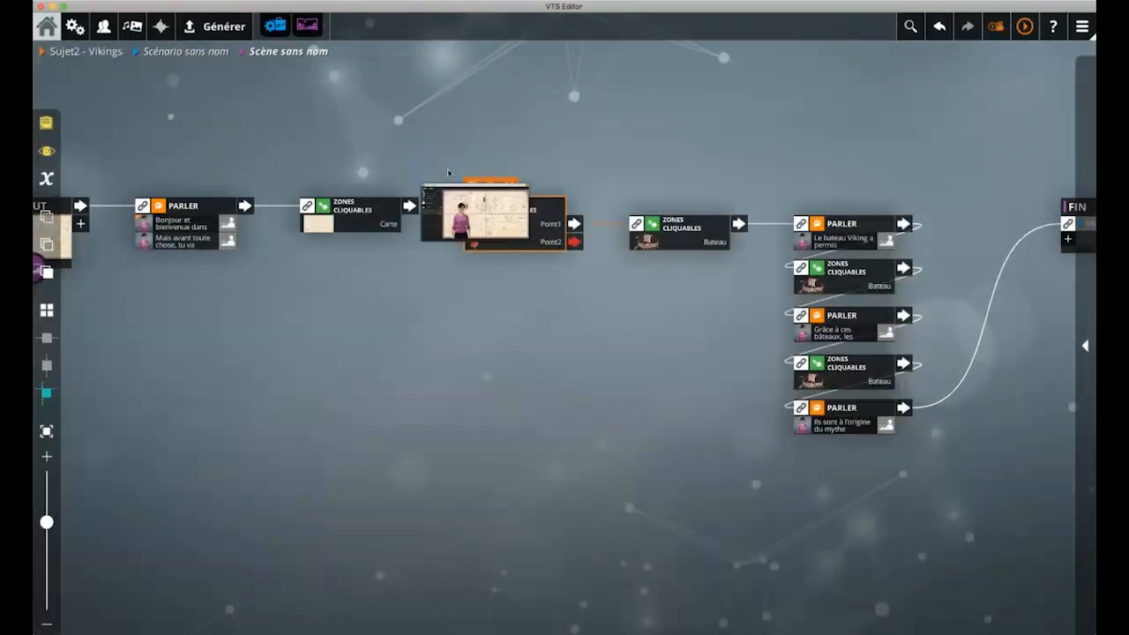
pyautogui.moveTo(583, 246); pyautogui.dragTo(581, 377)
pyautogui.moveTo(625, 418); pyautogui.dragTo(537, 318)
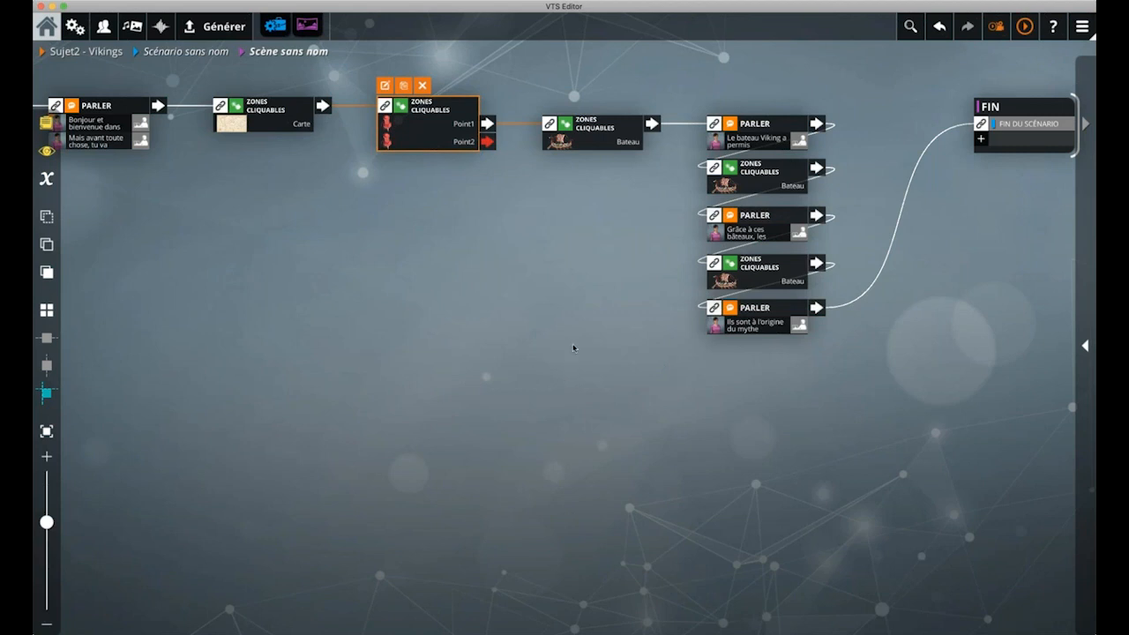
pyautogui.press('space')
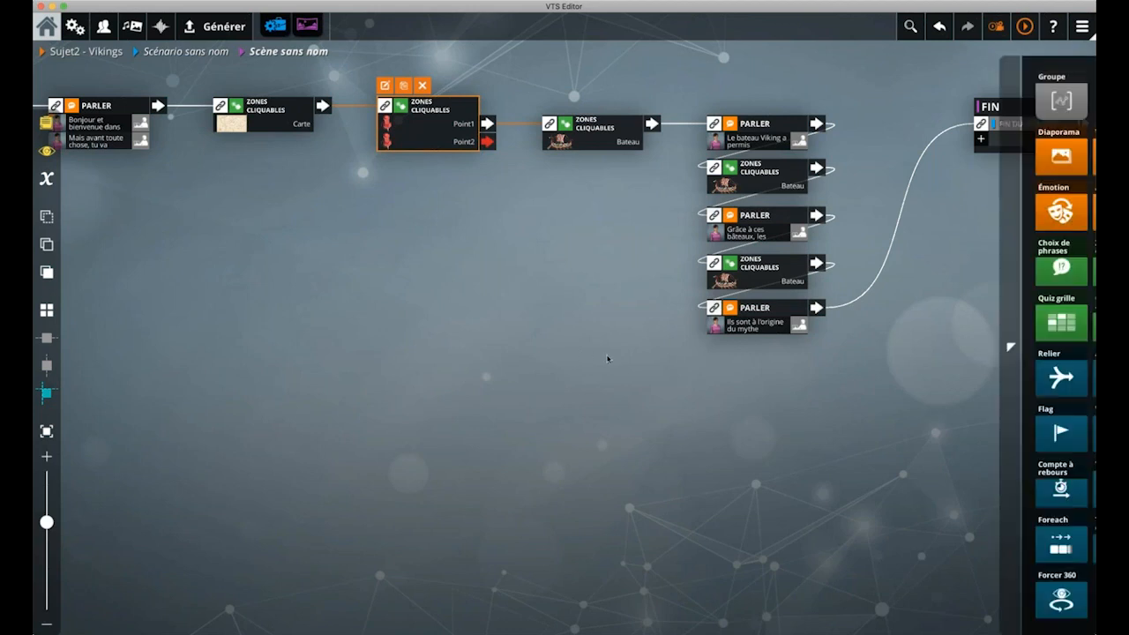
pyautogui.press('space')
pyautogui.click(497, 363)
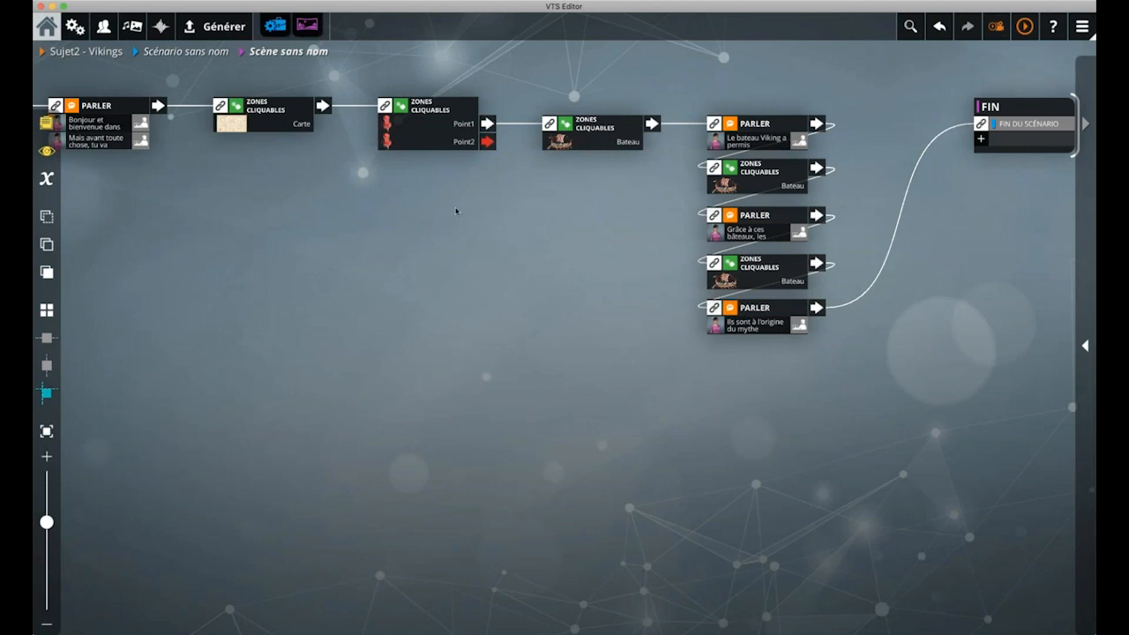
pyautogui.click(434, 146)
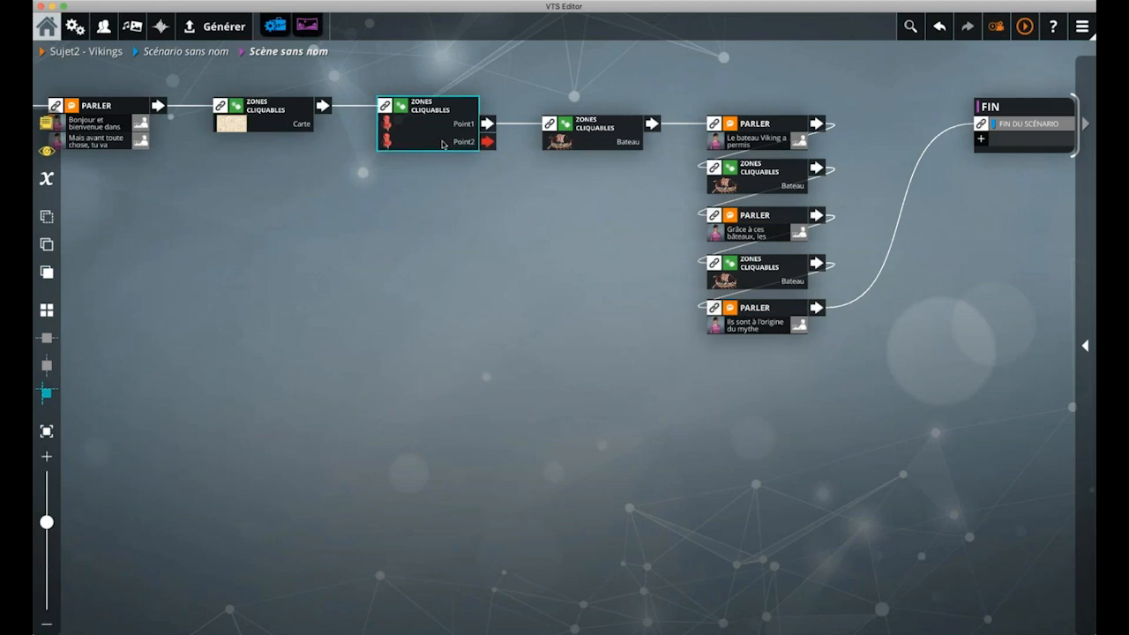
pyautogui.click(443, 145)
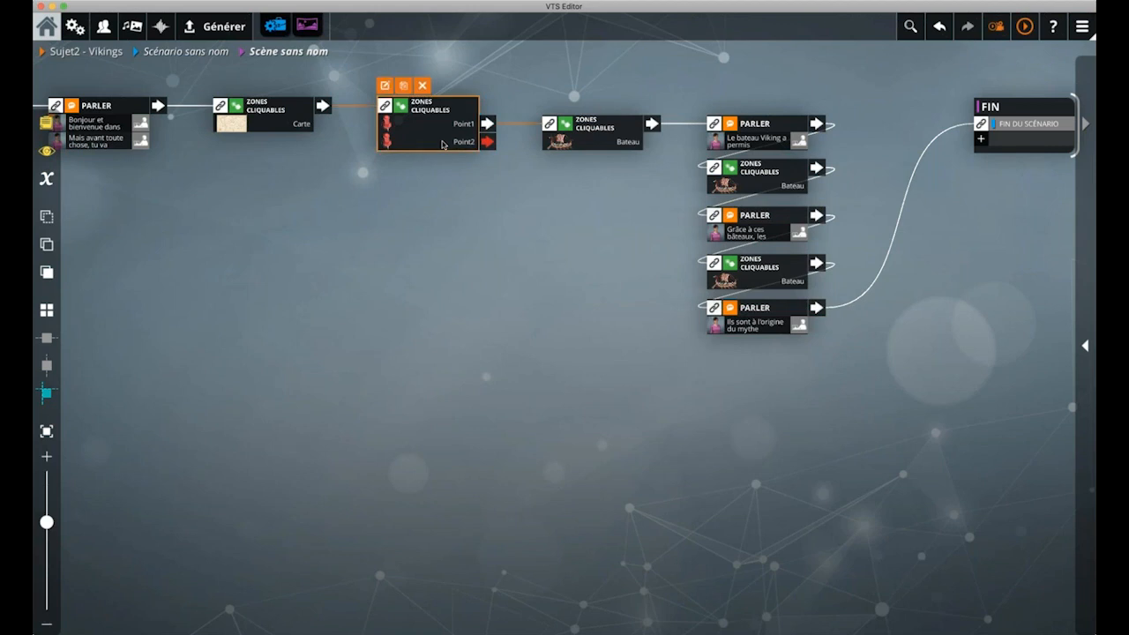
# Link the Point2 output to a copy of the first Bateau block, and chain a second copy below it
pyautogui.doubleClick(595, 134)
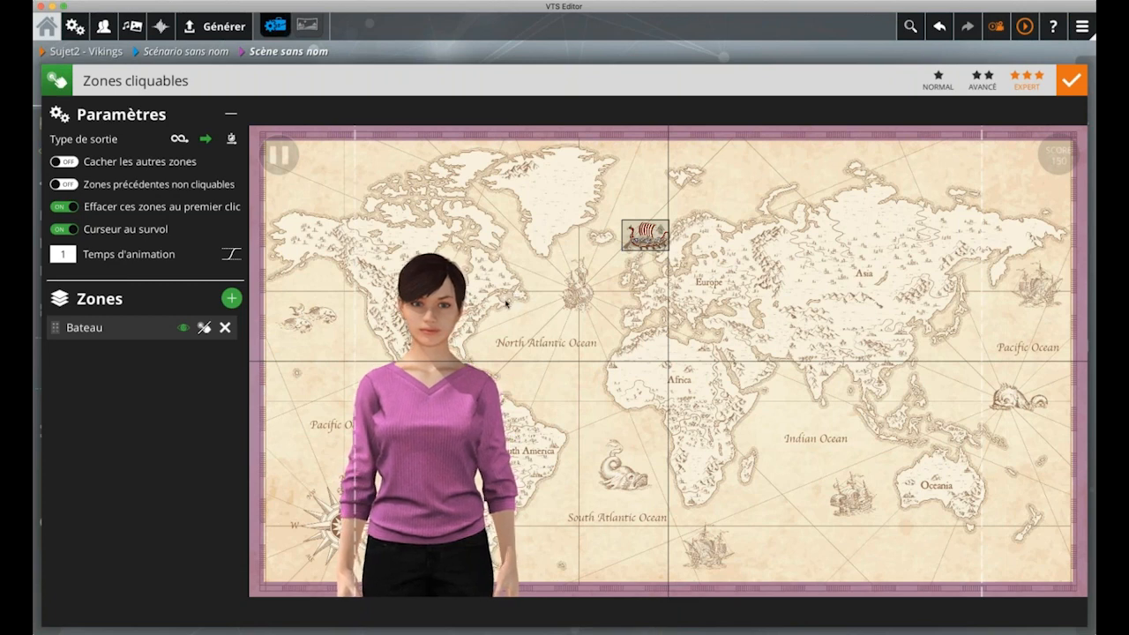
pyautogui.click(599, 44)
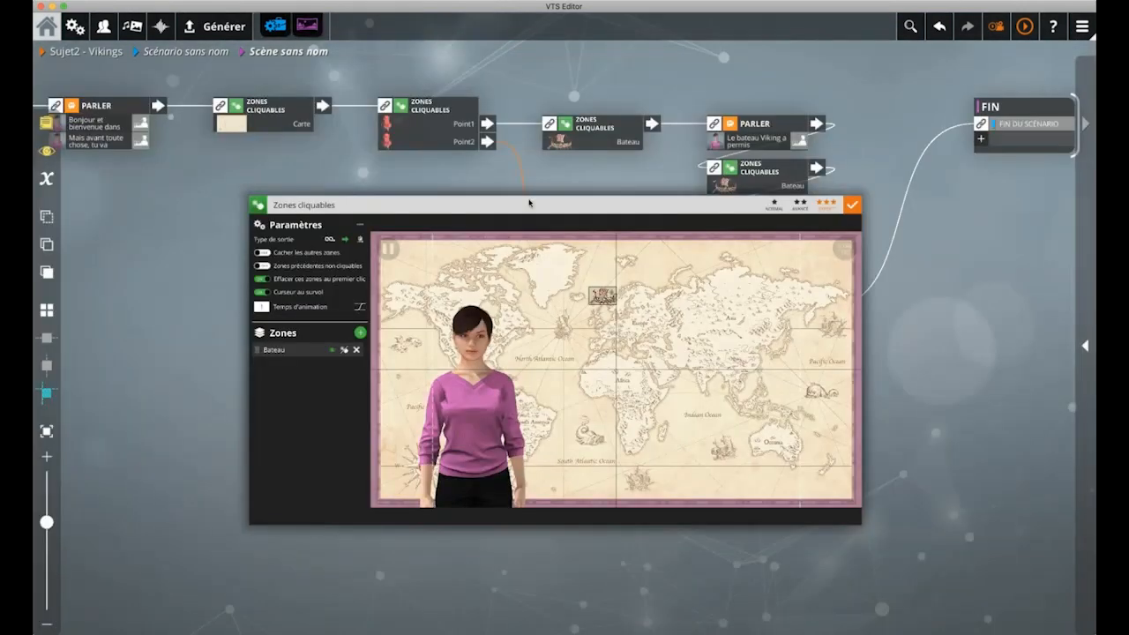
pyautogui.moveTo(557, 467); pyautogui.dragTo(527, 391)
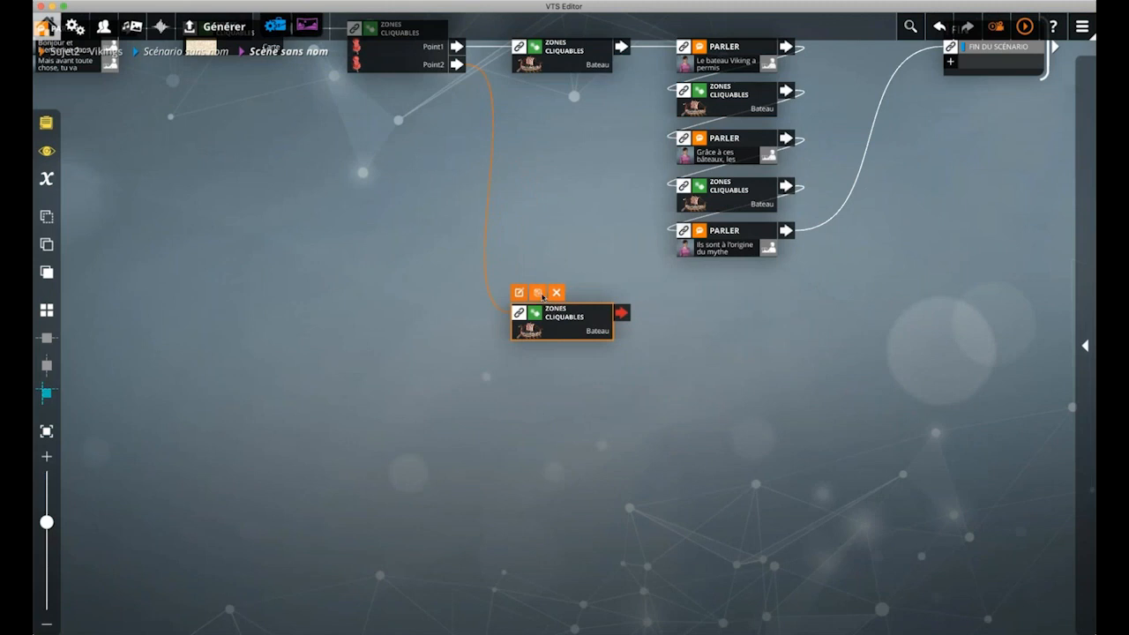
pyautogui.click(541, 295)
pyautogui.moveTo(608, 345); pyautogui.dragTo(559, 411)
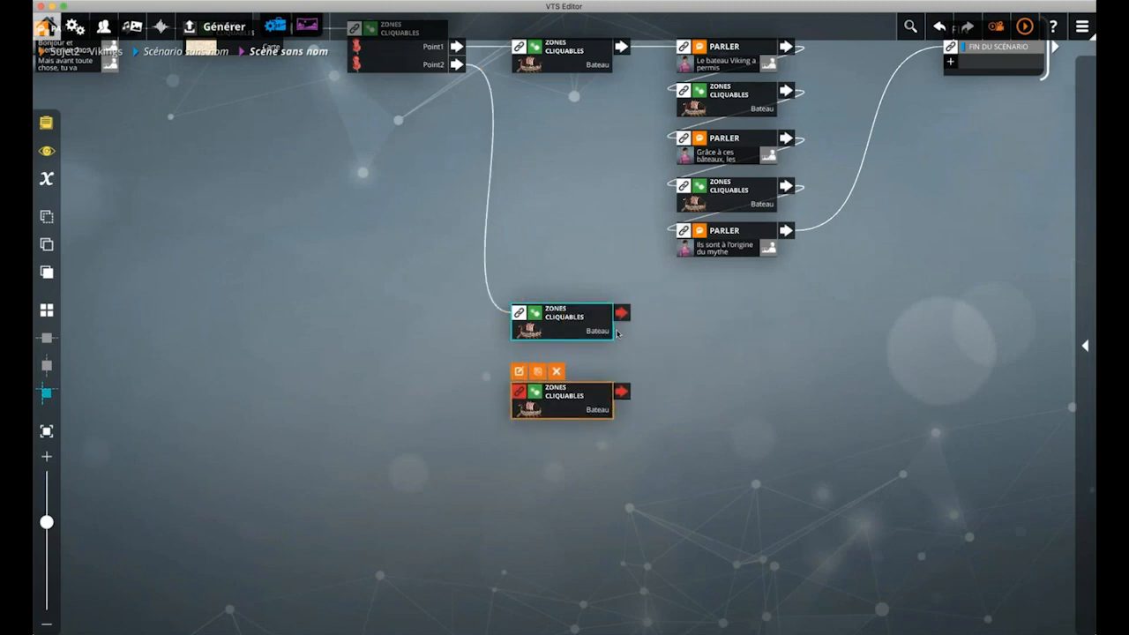
pyautogui.moveTo(621, 313); pyautogui.dragTo(584, 399)
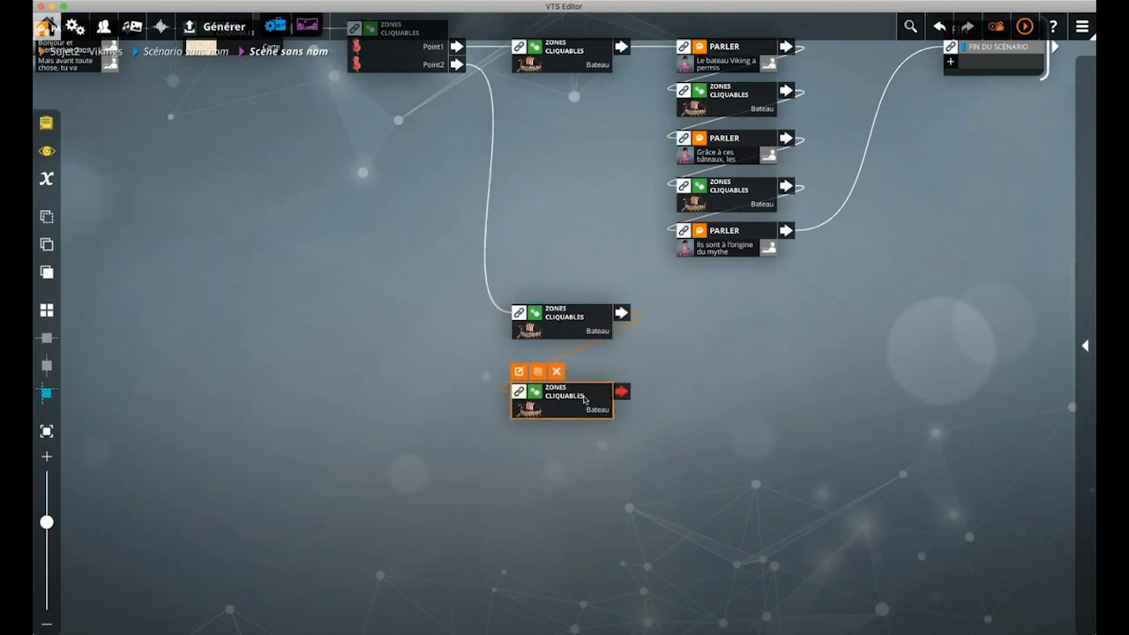
# Place the second copy's ship off North America's east coast and move that block farther down in the scene
pyautogui.doubleClick(584, 399)
pyautogui.moveTo(523, 306); pyautogui.dragTo(490, 323)
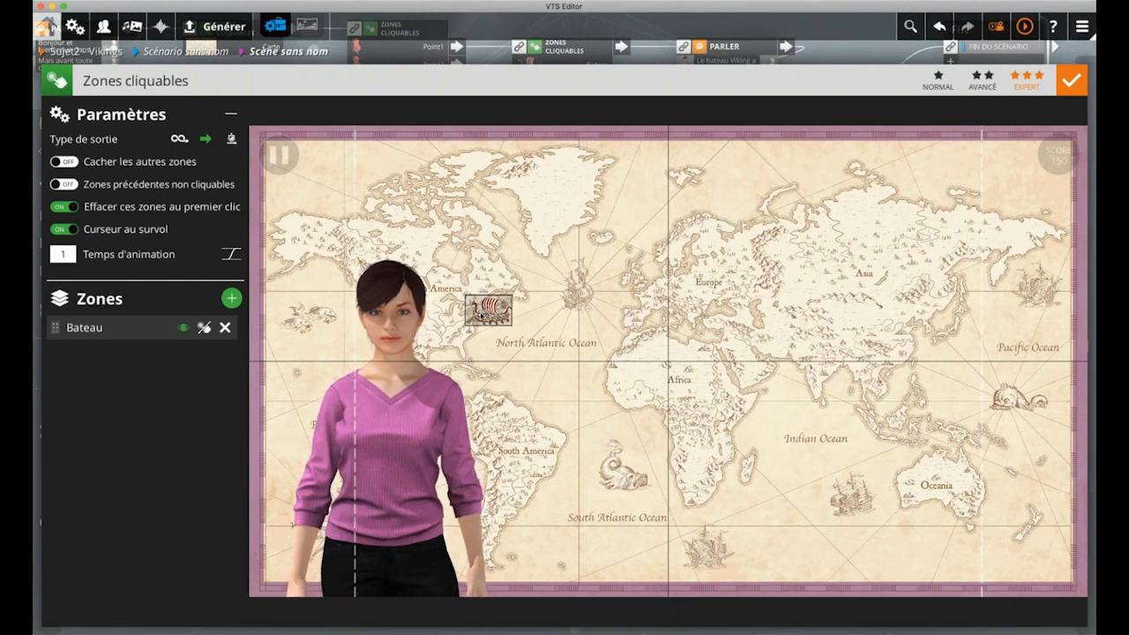
pyautogui.click(663, 60)
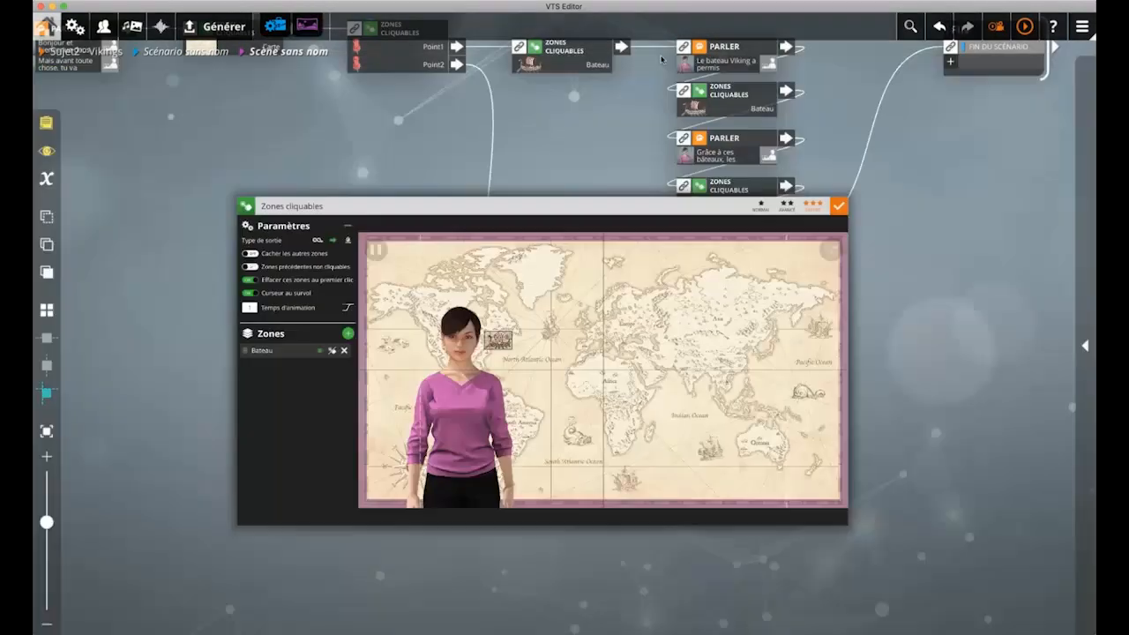
pyautogui.click(547, 253)
pyautogui.moveTo(544, 261); pyautogui.dragTo(489, 307)
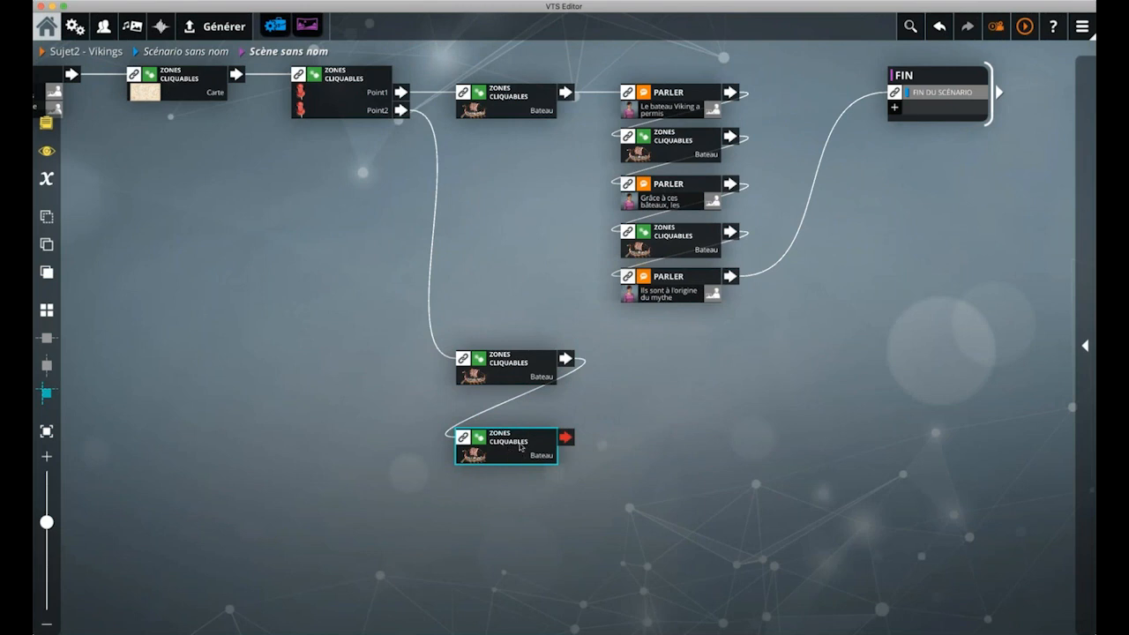
pyautogui.moveTo(527, 445); pyautogui.dragTo(527, 483)
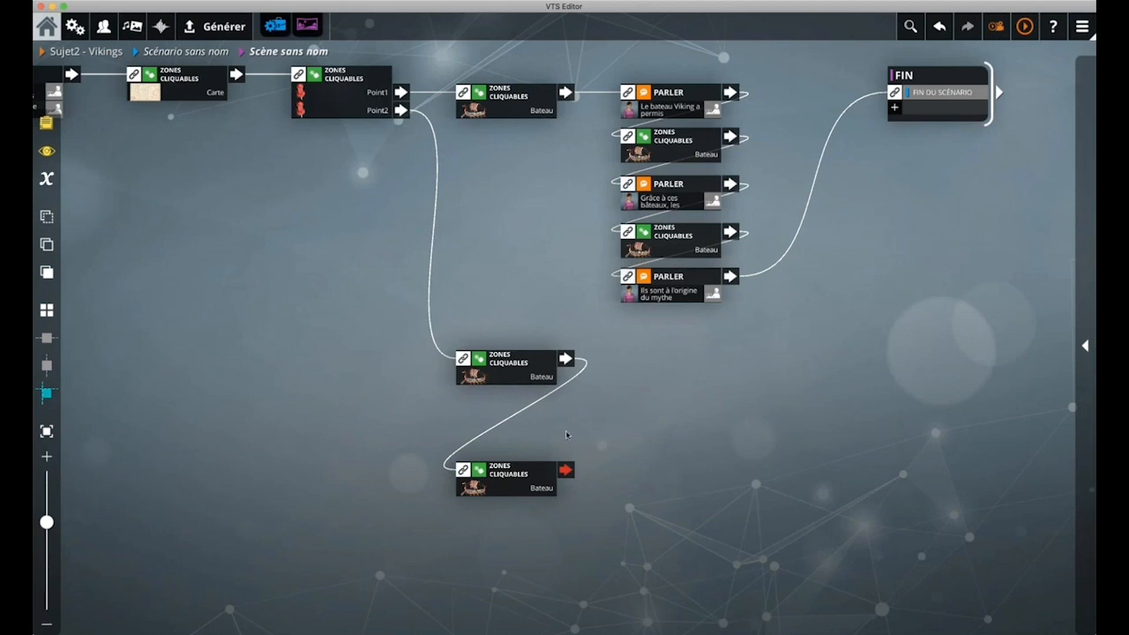
# Insert a Parler block between the two copied Bateau blocks and set the woman in pink as its speaker
pyautogui.click(524, 376)
pyautogui.write('par')
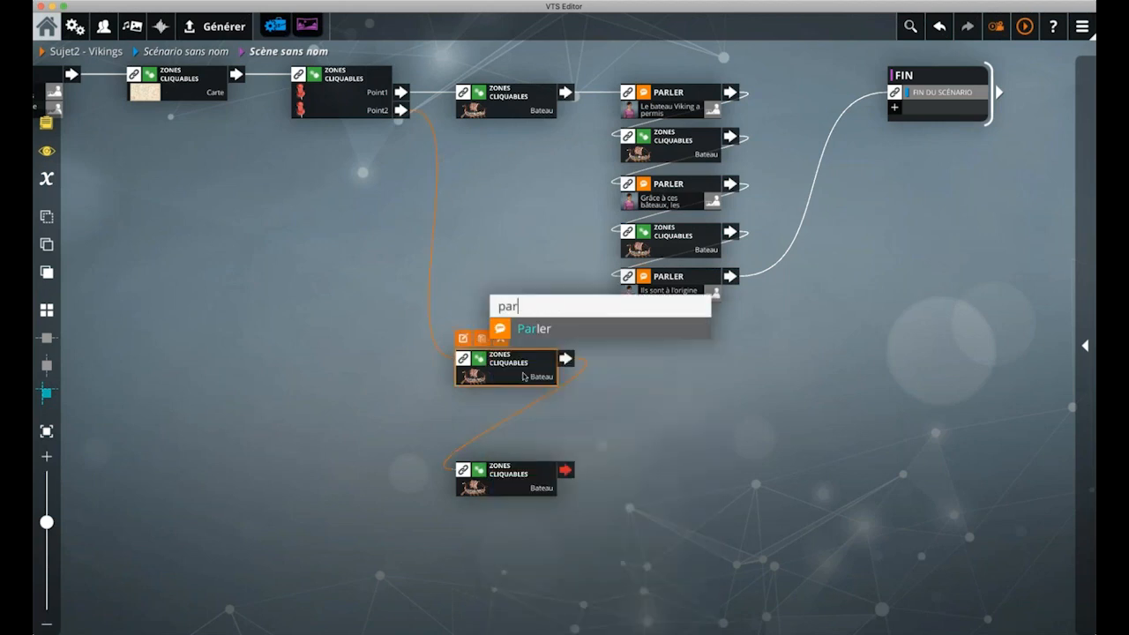
pyautogui.press('Return')
pyautogui.doubleClick(676, 369)
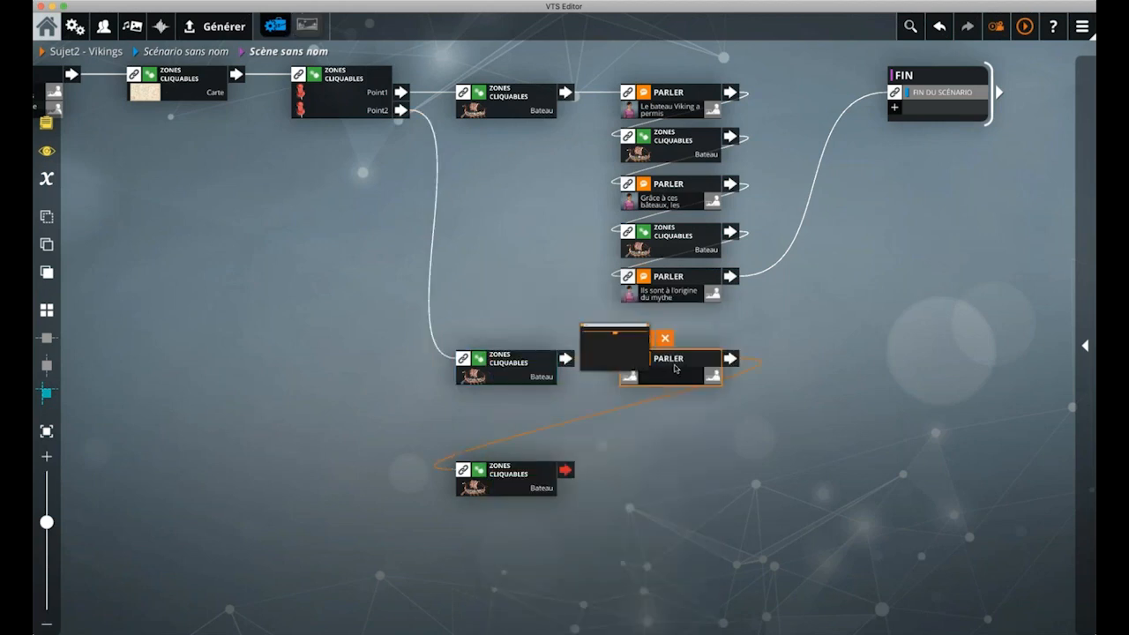
pyautogui.click(278, 150)
pyautogui.click(352, 204)
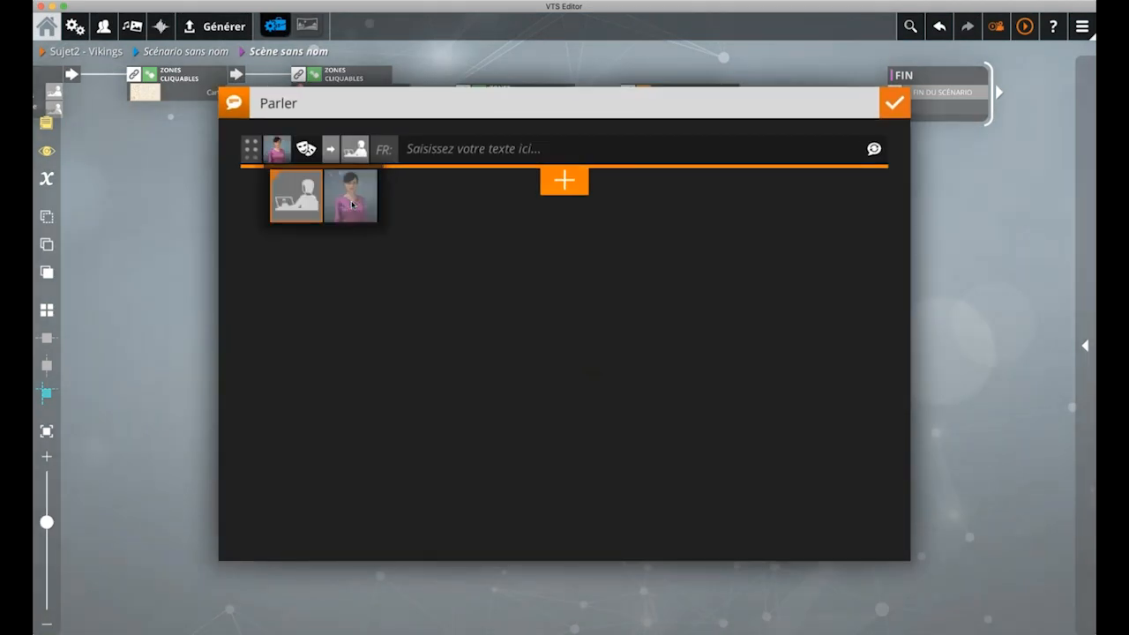
# Enter the spoken line "On a retrouvé des traces archéologiques en Amérique du Nord"
pyautogui.click(452, 157)
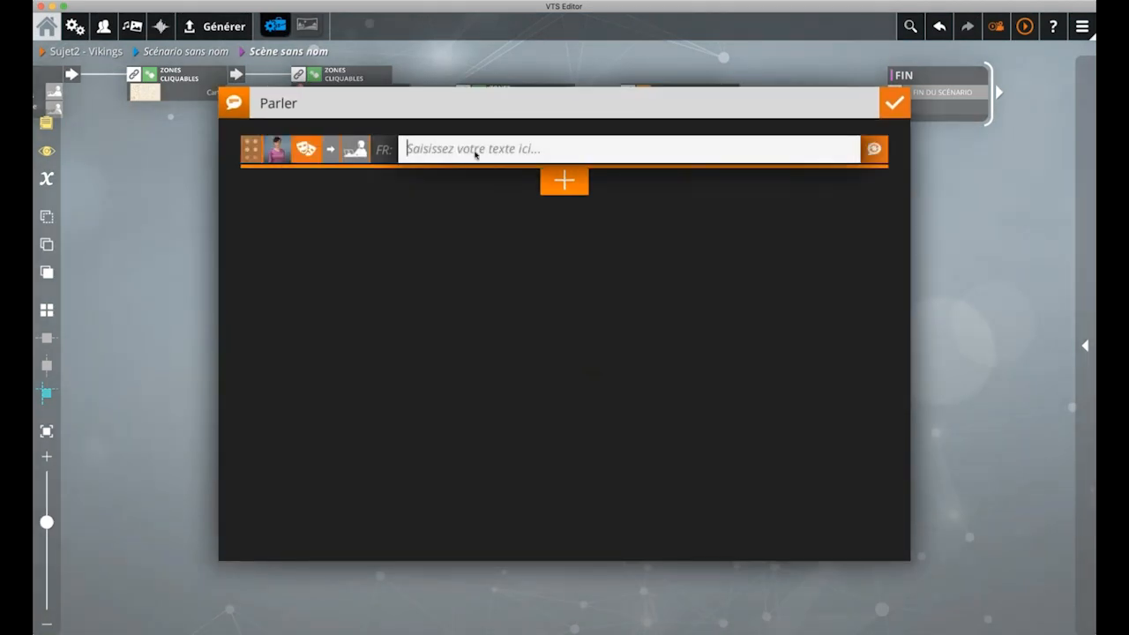
pyautogui.write('On a retrouvé des traces archéologiques')
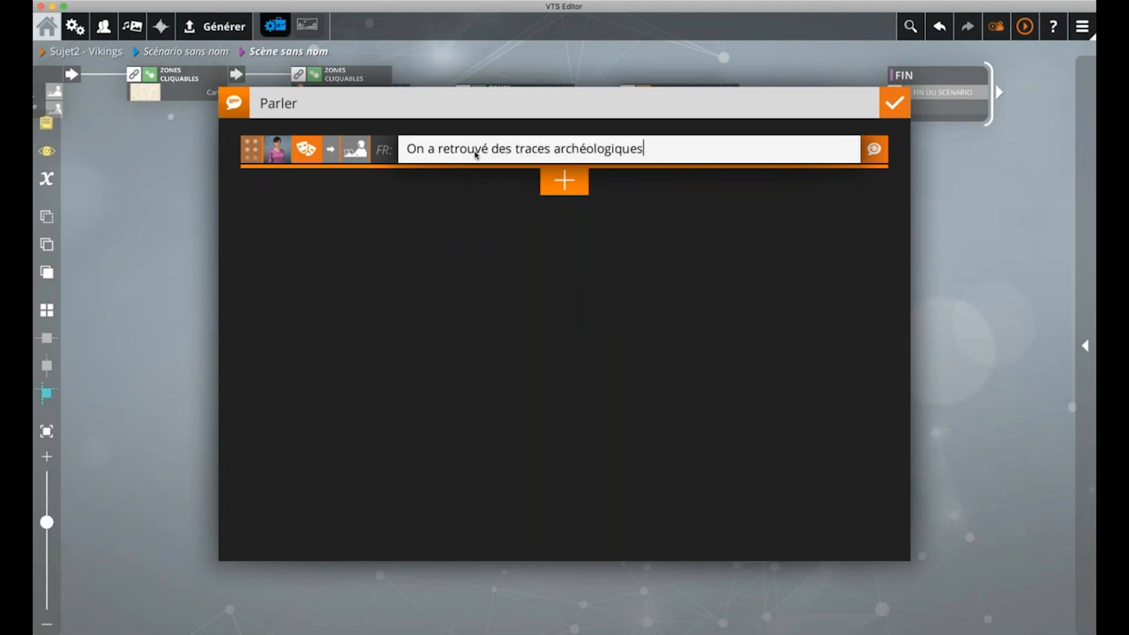
pyautogui.write(' en amérique du Nord')
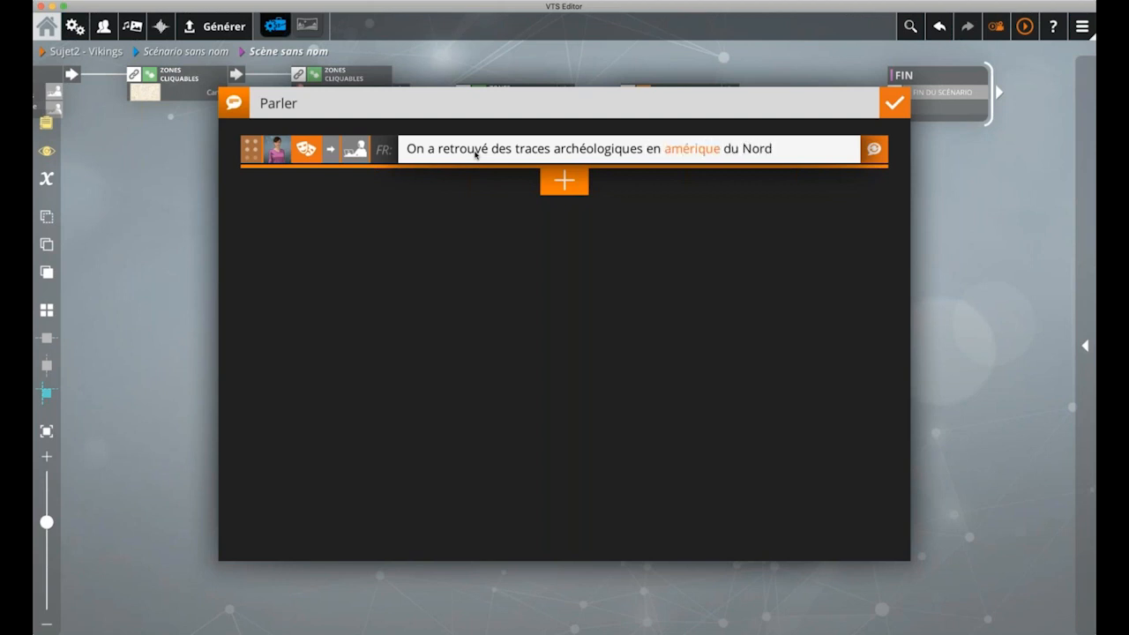
pyautogui.hotkey('alt', 'Left')
pyautogui.hotkey('alt', 'Left')
pyautogui.press('Delete')
pyautogui.write('A')
pyautogui.hotkey('alt', 'Right')
pyautogui.hotkey('alt', 'Right')
pyautogui.press('Right')
# Try to clear the spelling mark on "Amérique" by checking for corrections and retyping its initial A
pyautogui.click(690, 150)
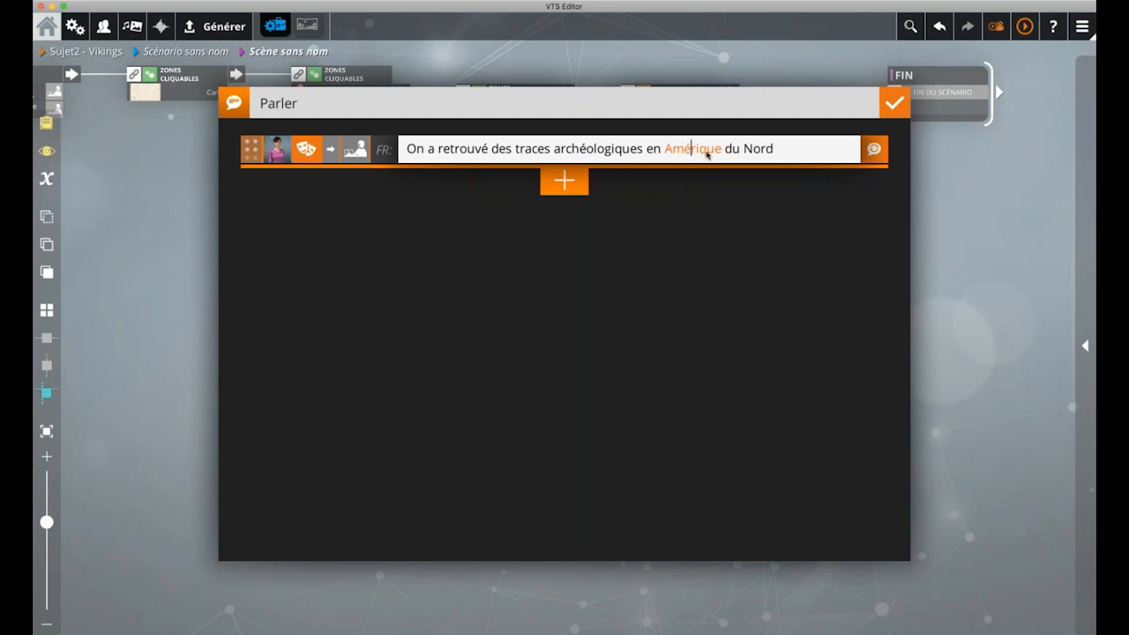
pyautogui.rightClick(707, 151)
pyautogui.click(675, 150)
pyautogui.click(652, 150)
pyautogui.click(664, 151)
pyautogui.moveTo(679, 149); pyautogui.dragTo(721, 152)
pyautogui.click(722, 152)
pyautogui.moveTo(665, 151)
pyautogui.mouseDown()
pyautogui.moveTo(721, 153)
pyautogui.moveTo(671, 153)
pyautogui.mouseUp()
pyautogui.click(720, 152)
pyautogui.write('a')
pyautogui.write('A')
# Introduce a misspelling in "archéologiques" and restore the word from the spelling suggestion
pyautogui.click(580, 150)
pyautogui.press('BackSpace')
pyautogui.rightClick(594, 152)
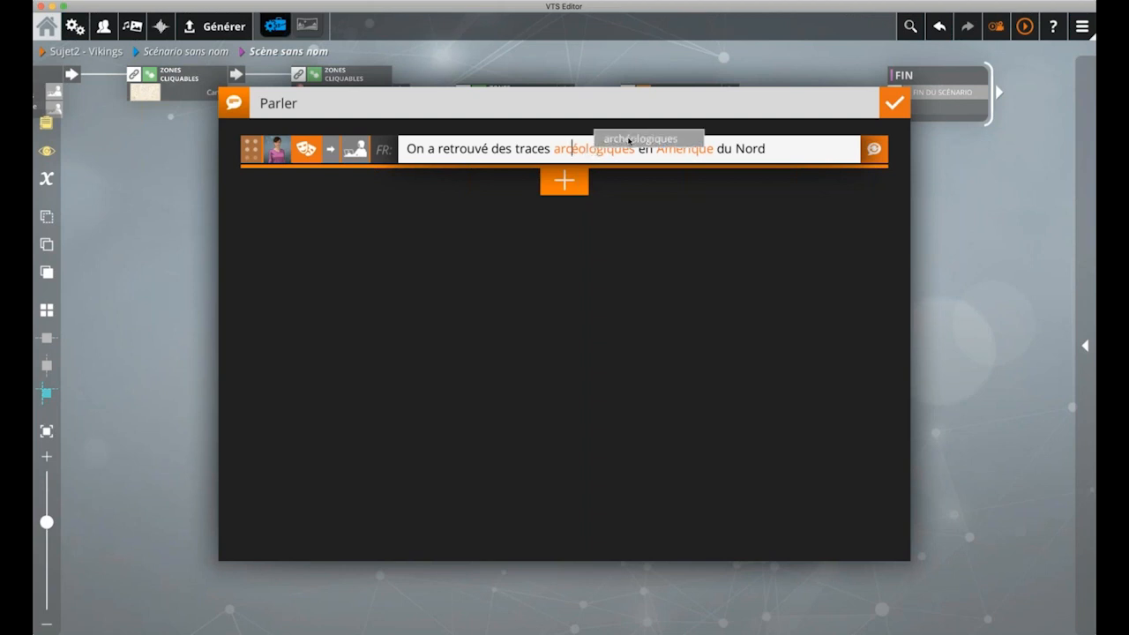
pyautogui.click(629, 141)
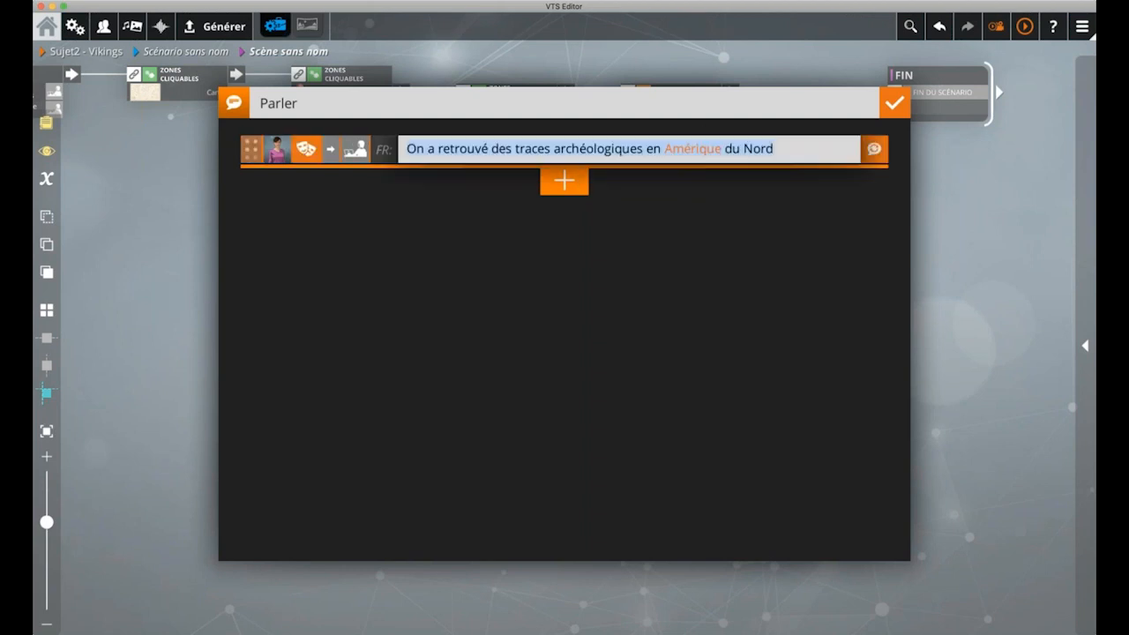
# End the first line with a period and add the line "Les Vikings sont les premiers occidentaux à avoir découvert le continent américain."
pyautogui.click(782, 150)
pyautogui.write('.')
pyautogui.click(565, 181)
pyautogui.write('Les vikin')
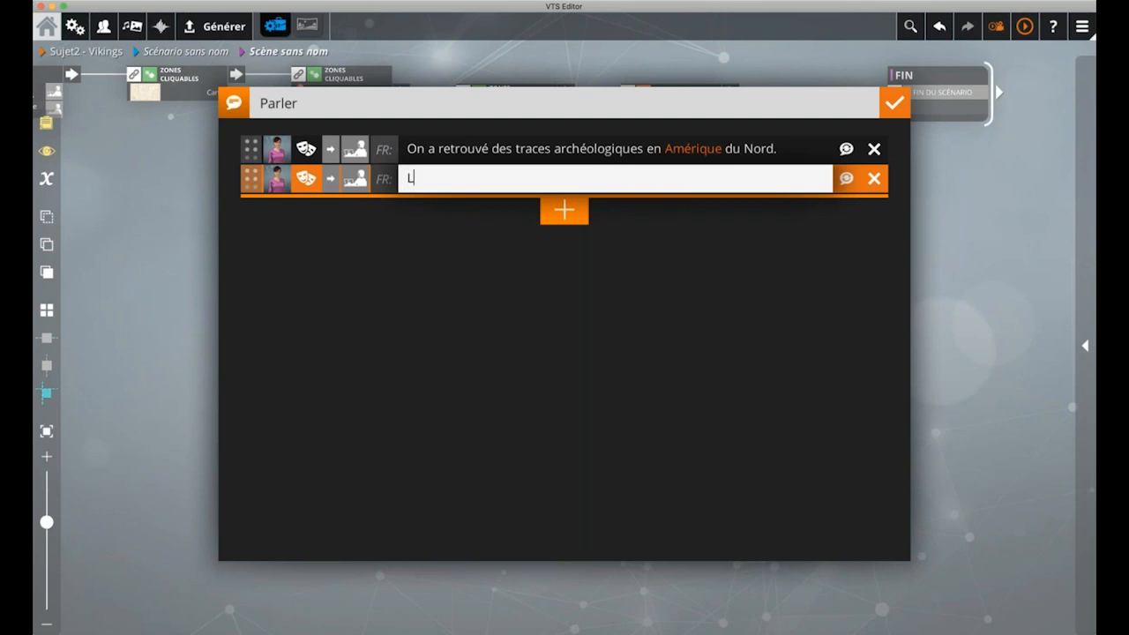
pyautogui.press('BackSpace')
pyautogui.press('BackSpace')
pyautogui.press('BackSpace')
pyautogui.press('BackSpace')
pyautogui.press('BackSpace')
pyautogui.write('Vikings sont les premie')
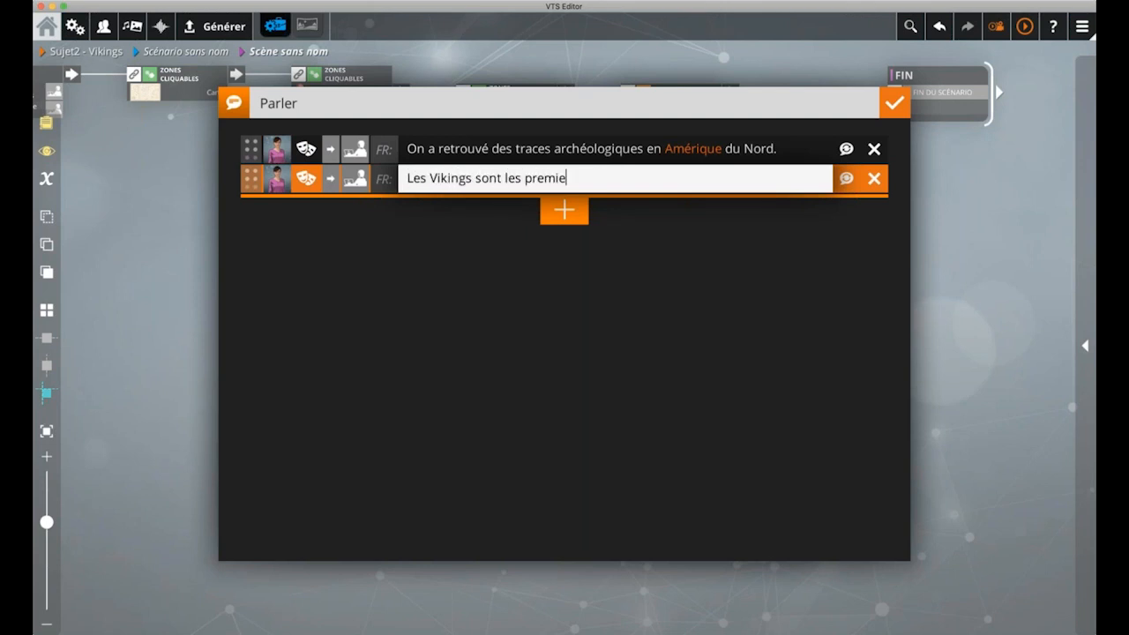
pyautogui.write('rs occidentaux ')
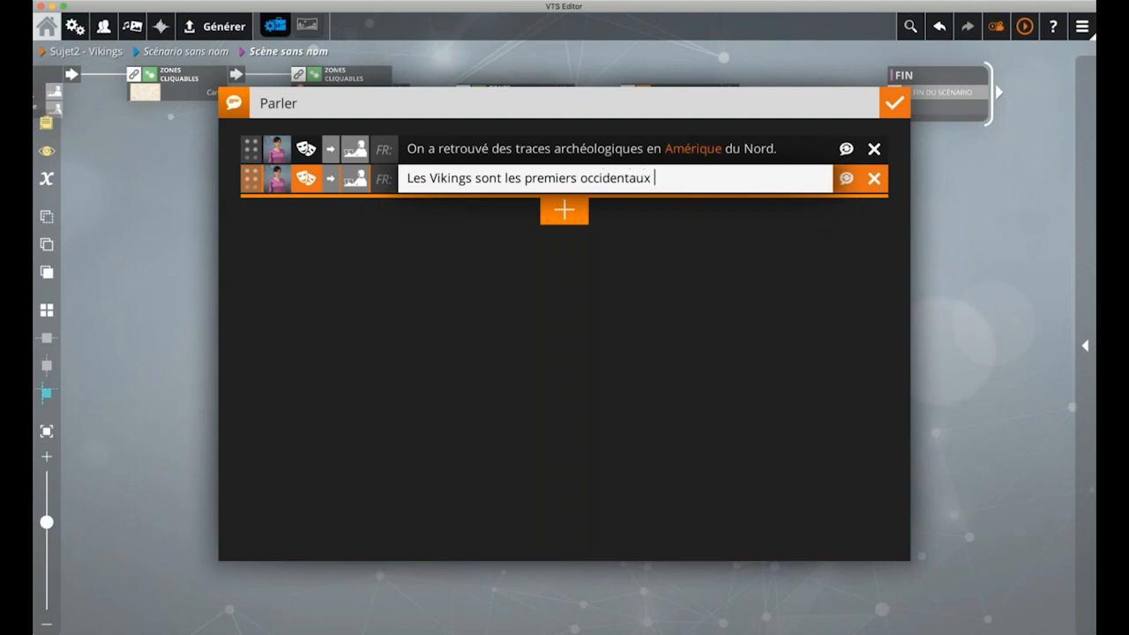
pyautogui.write('à avoir découvert le continent américain.')
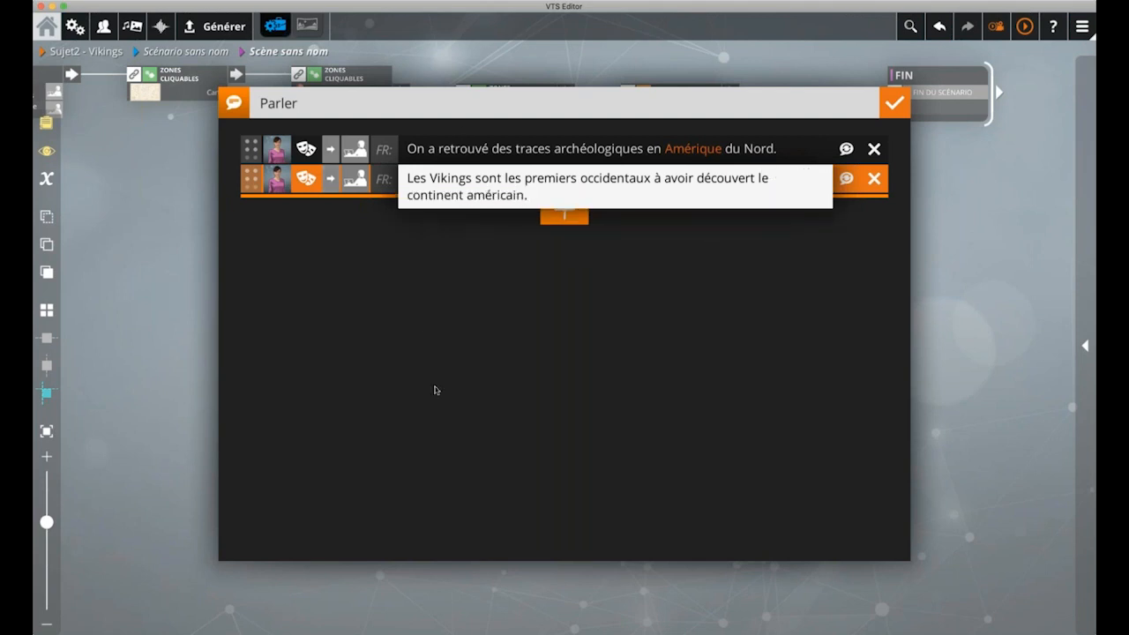
pyautogui.click(157, 397)
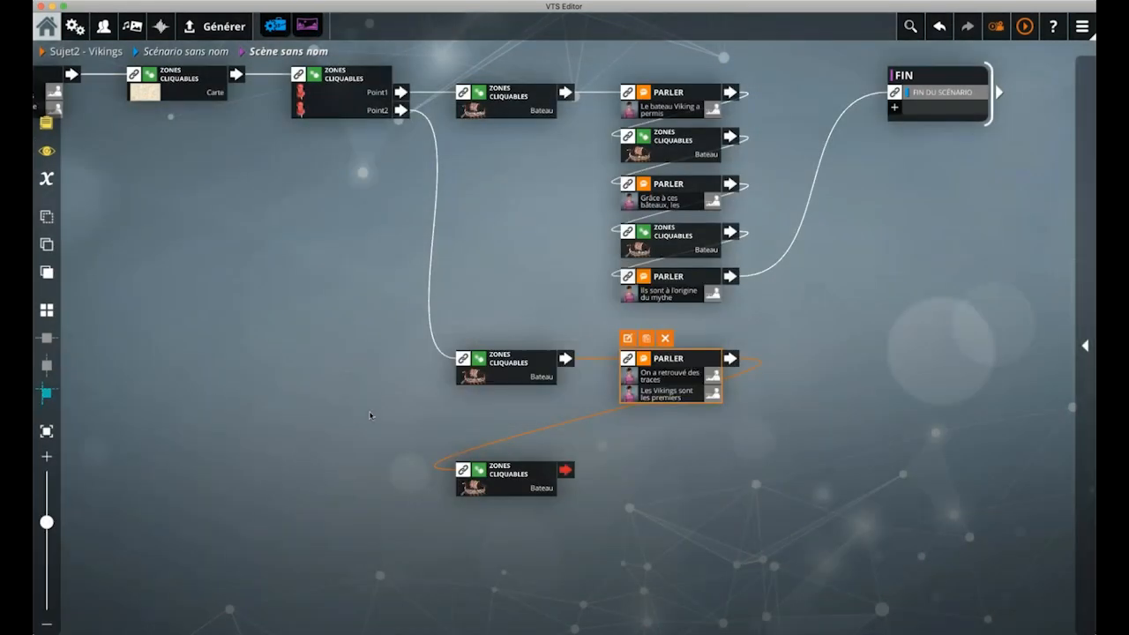
# Split the line "Les Vikings sont les premiers..." out into its own Parler block below the first one
pyautogui.moveTo(625, 436); pyautogui.dragTo(491, 435)
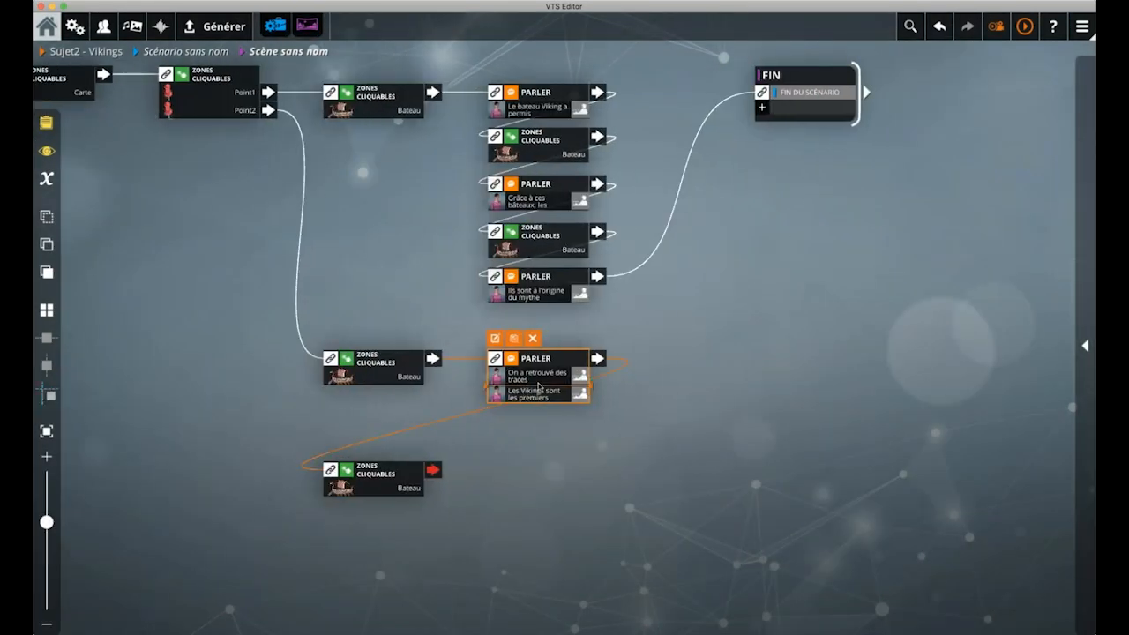
pyautogui.moveTo(539, 389); pyautogui.dragTo(539, 411)
pyautogui.click(442, 419)
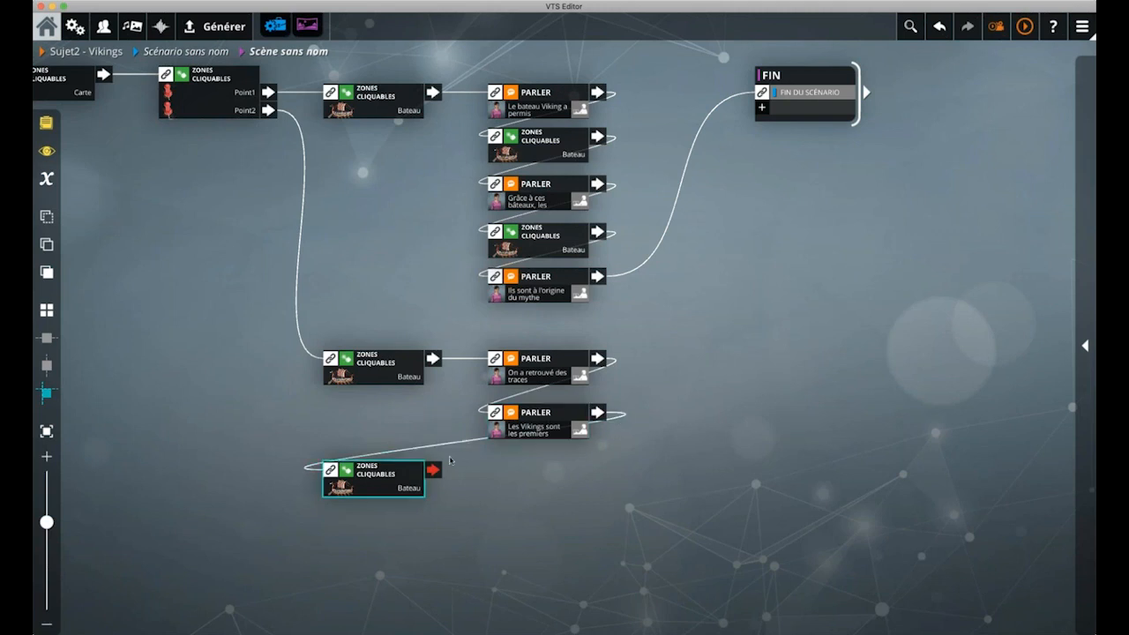
# Move both new Parler blocks farther along the flow and insert a Zones cliquables block between the Bateau block and them
pyautogui.click(553, 362)
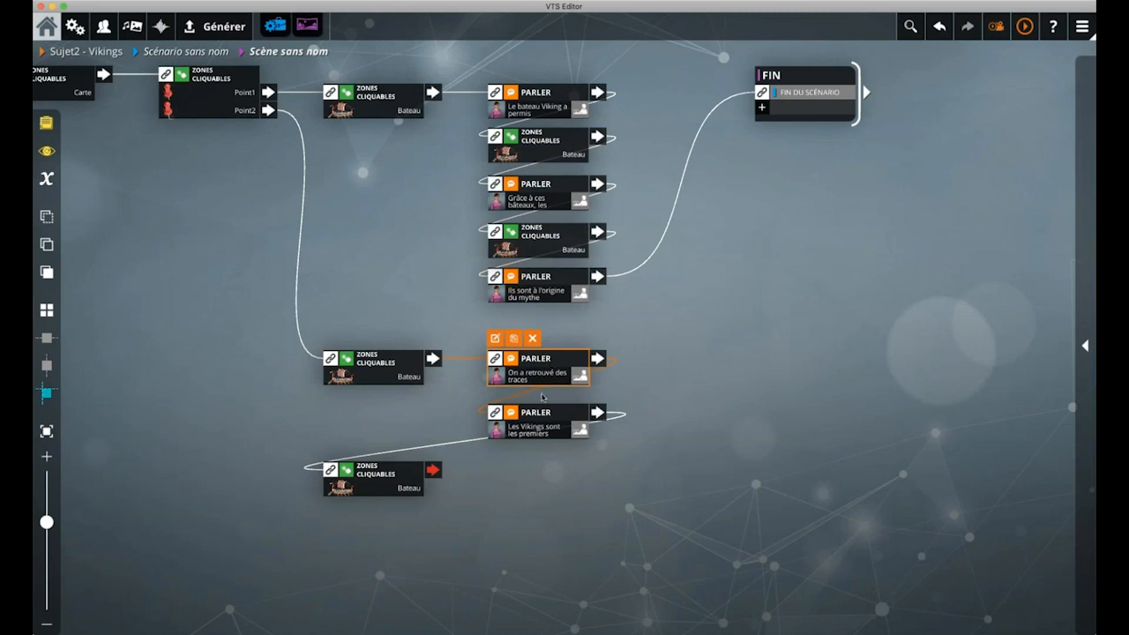
pyautogui.moveTo(541, 482); pyautogui.dragTo(720, 365)
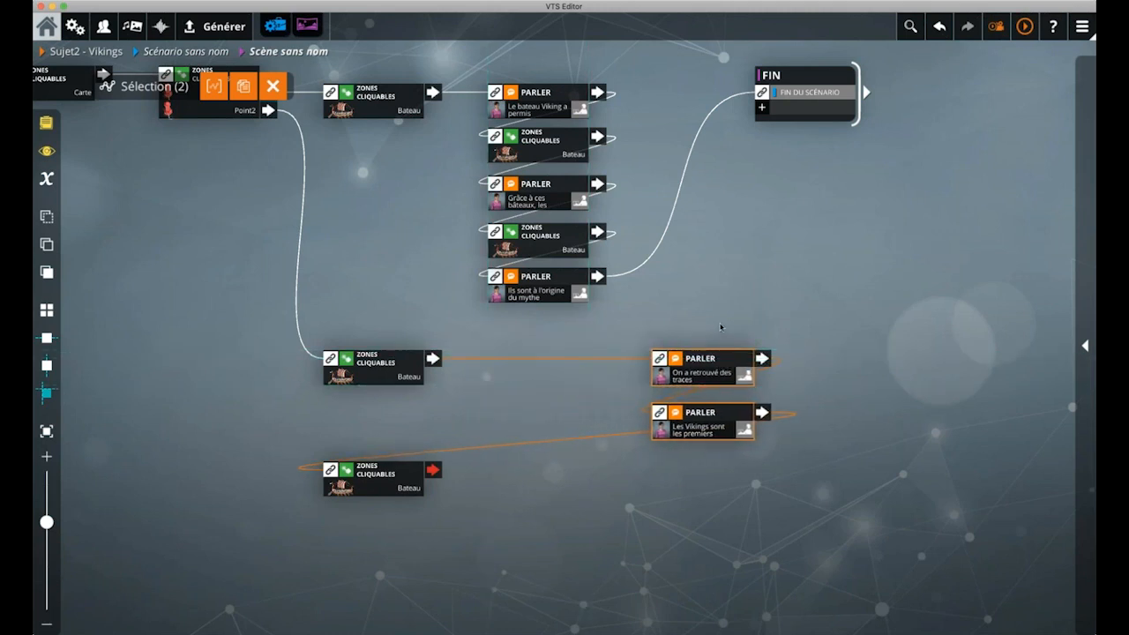
pyautogui.click(721, 327)
pyautogui.click(391, 363)
pyautogui.write('z')
pyautogui.press('Return')
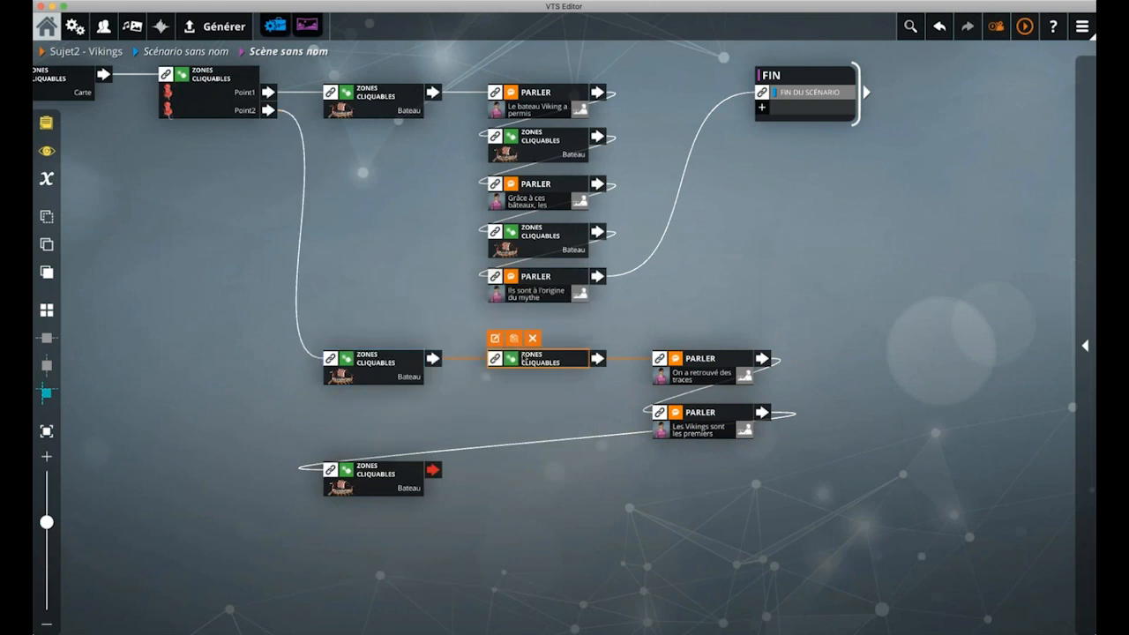
# Create a zone named "Encart" in the new block and assign it the blank parchment image with a patterned frame
pyautogui.doubleClick(529, 358)
pyautogui.click(232, 298)
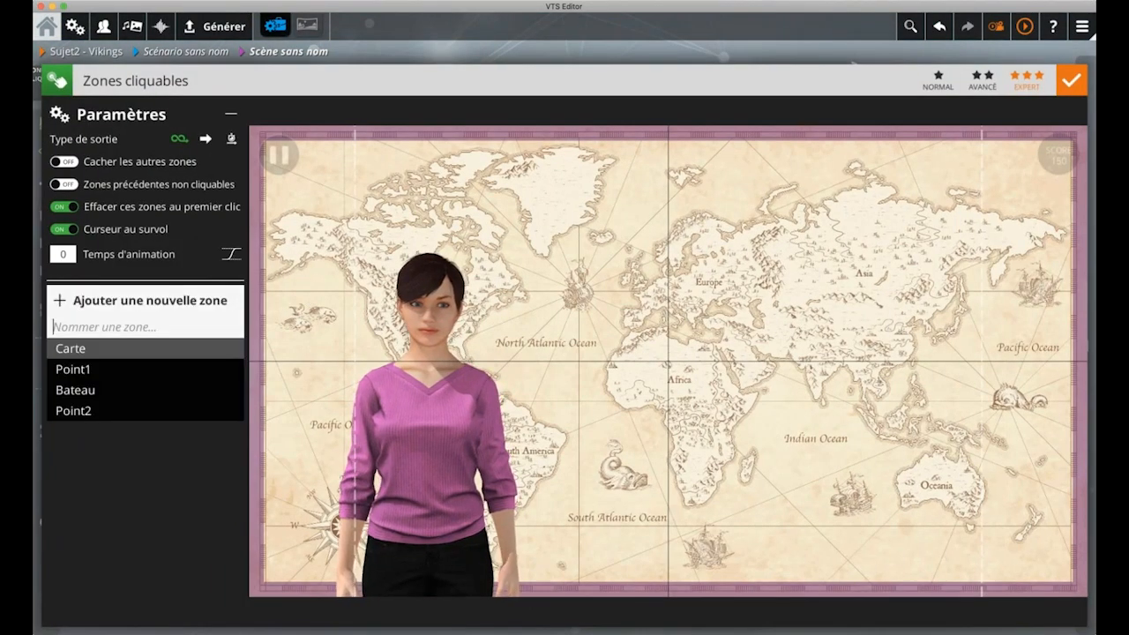
pyautogui.write('Encart')
pyautogui.press('Return')
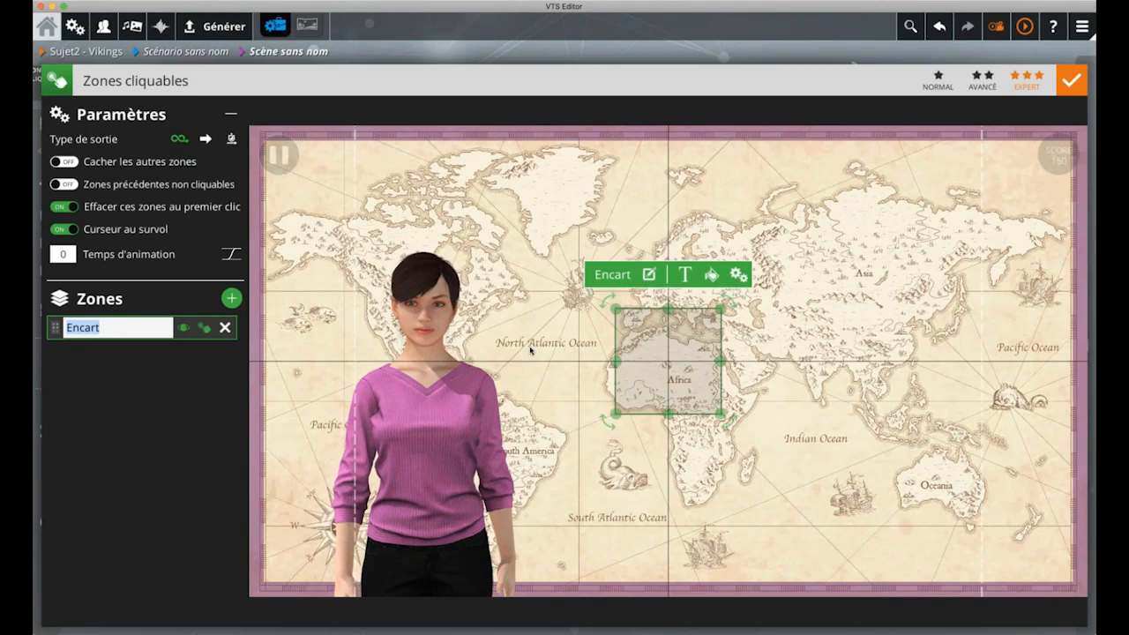
pyautogui.moveTo(660, 369); pyautogui.dragTo(734, 369)
pyautogui.click(723, 275)
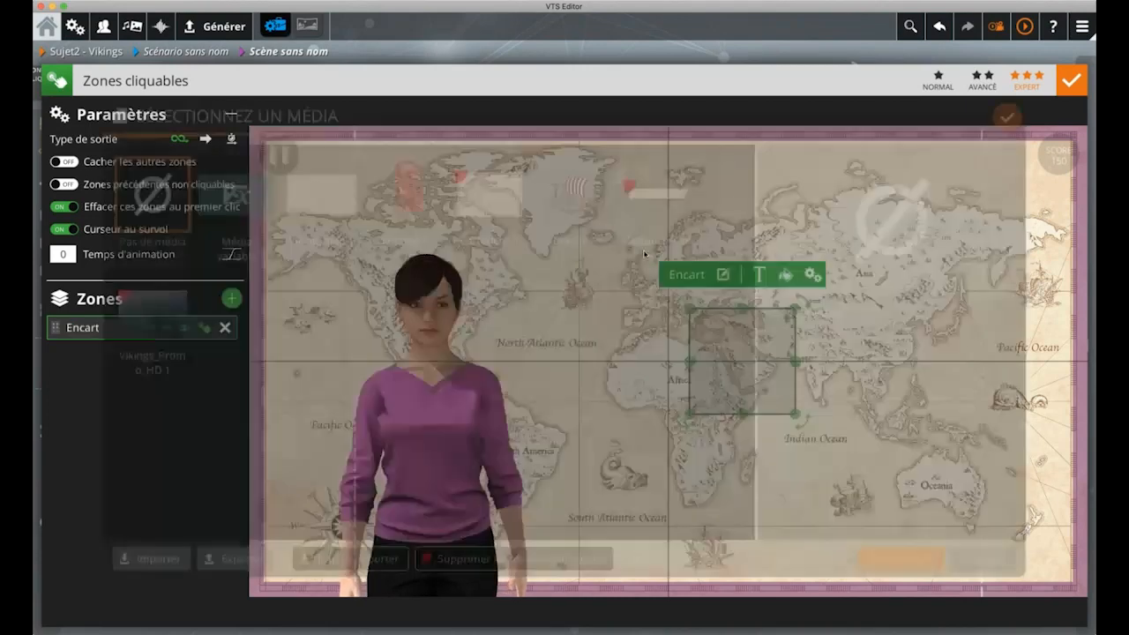
pyautogui.doubleClick(482, 176)
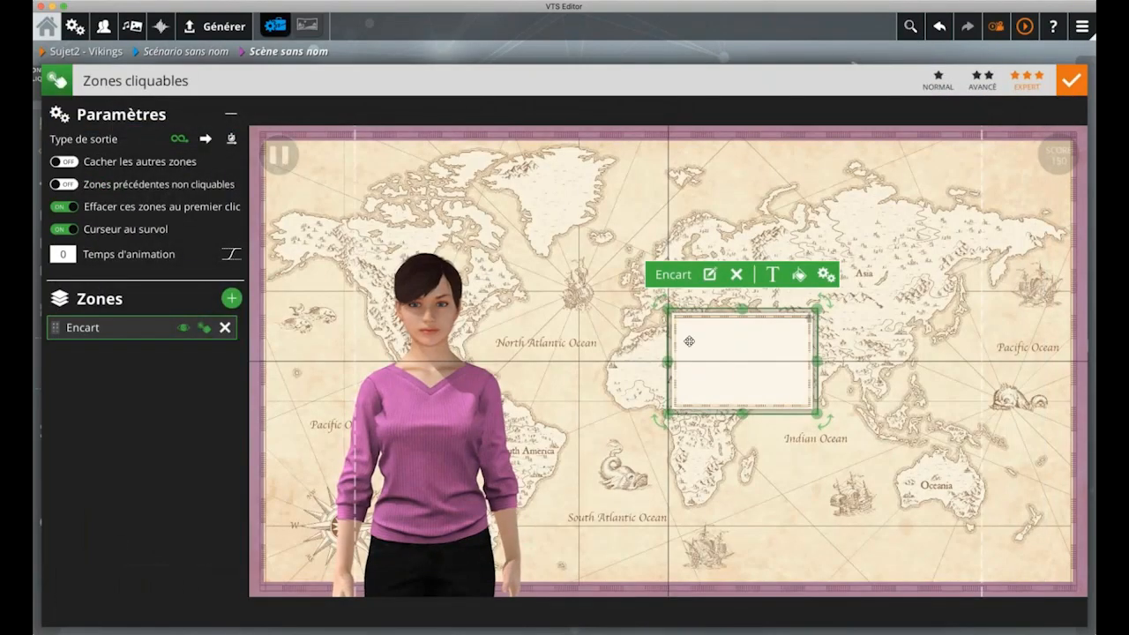
# Enlarge the Encart zone and place it over the eastern half of the map, beside the woman in pink
pyautogui.moveTo(688, 338); pyautogui.dragTo(631, 303)
pyautogui.moveTo(873, 458); pyautogui.dragTo(927, 503)
pyautogui.moveTo(833, 446)
pyautogui.mouseDown()
pyautogui.moveTo(844, 442)
pyautogui.moveTo(831, 445)
pyautogui.mouseUp()
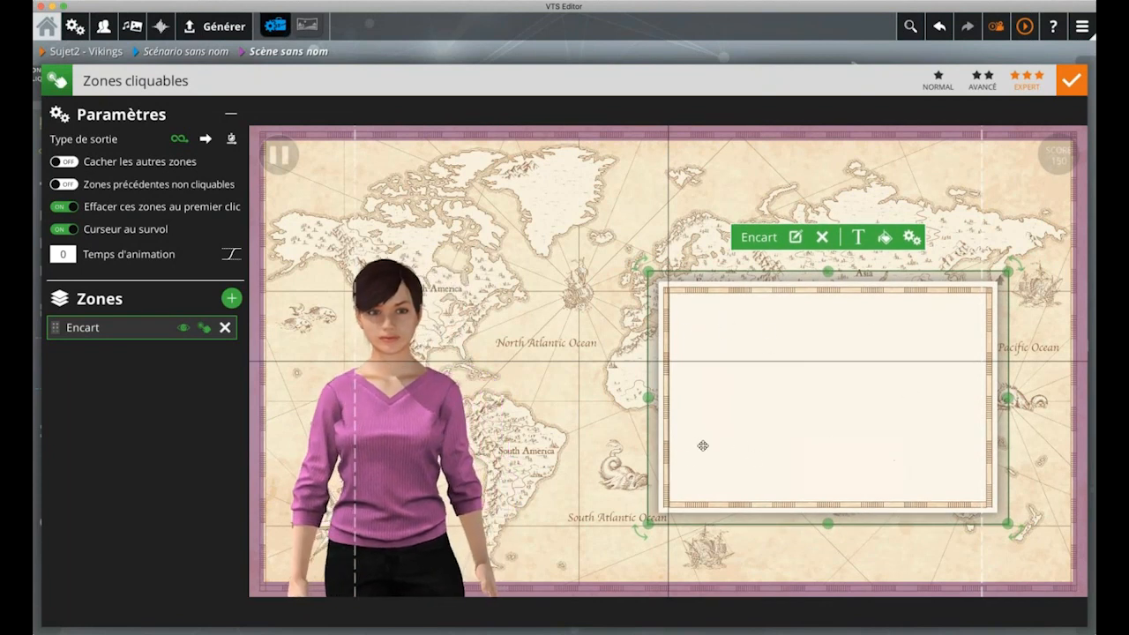
pyautogui.click(552, 354)
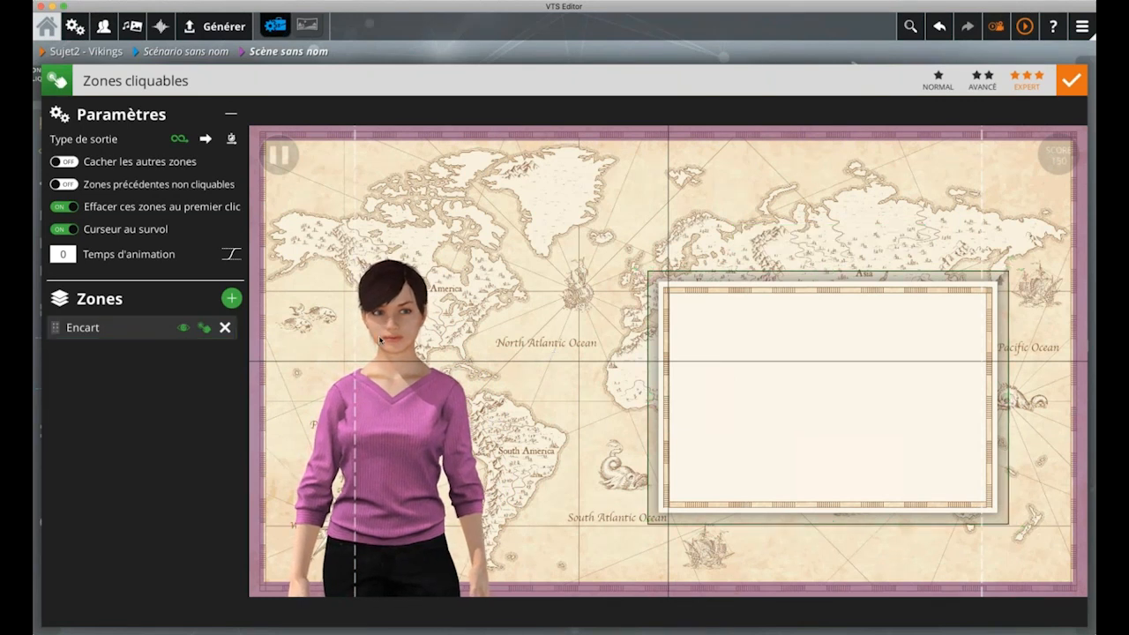
# Make the Encart zone non-clickable and set its block's animation time to 0.5
pyautogui.click(203, 329)
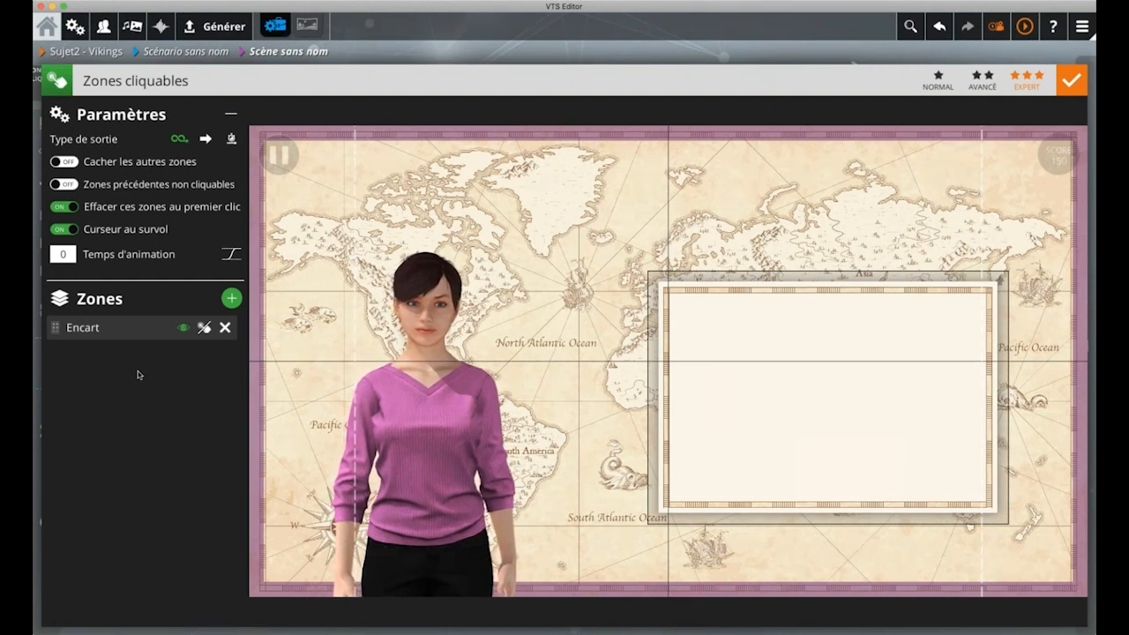
pyautogui.click(734, 390)
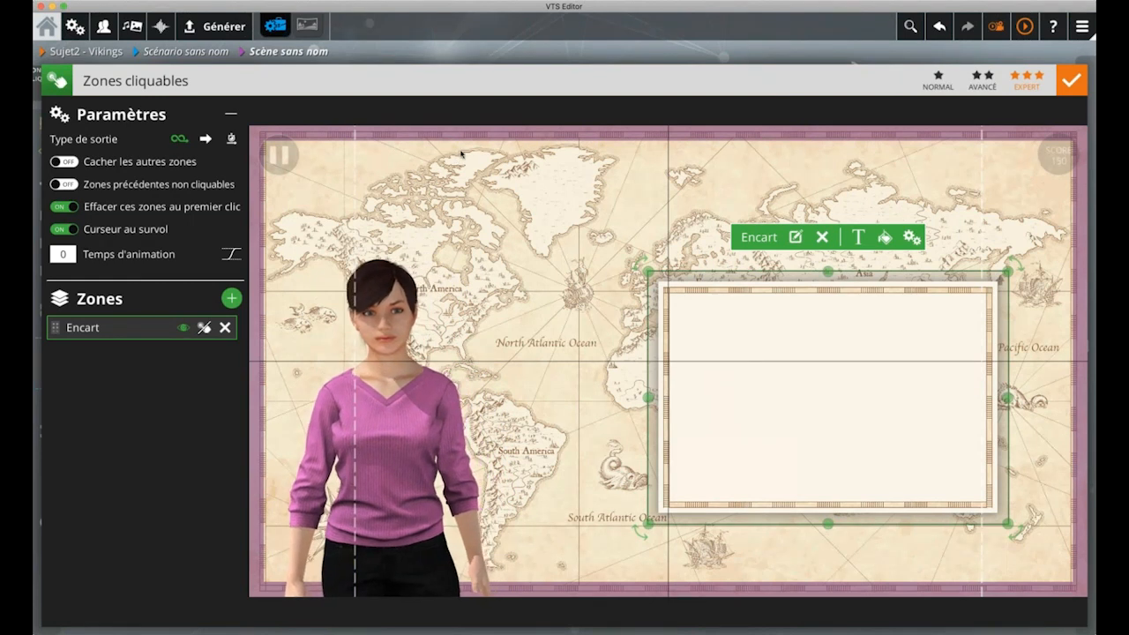
pyautogui.click(517, 56)
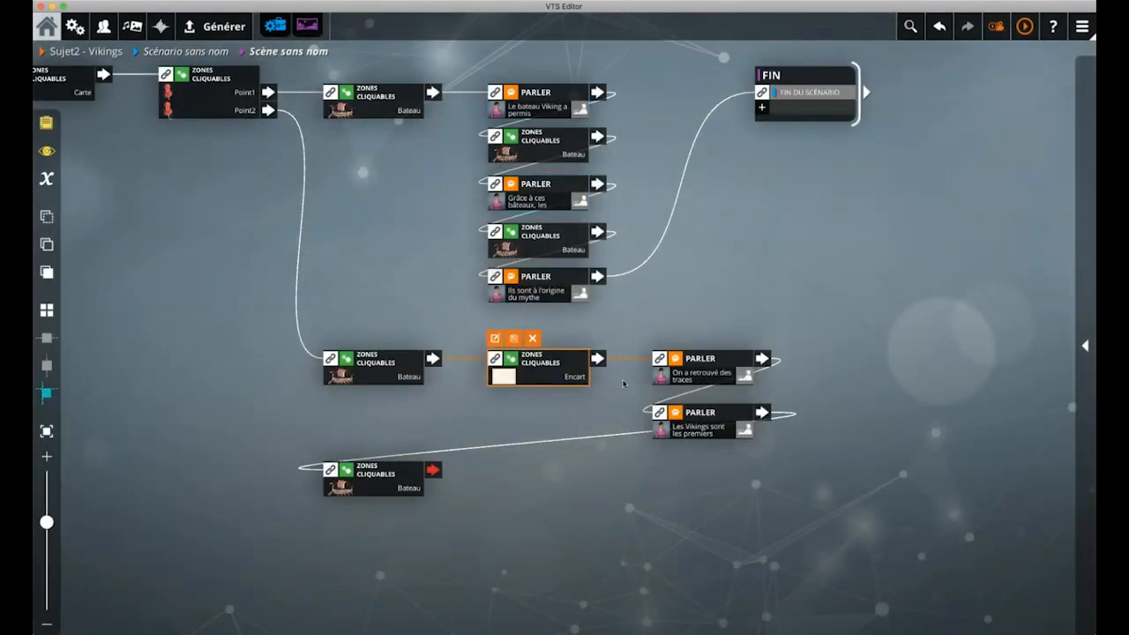
pyautogui.doubleClick(563, 371)
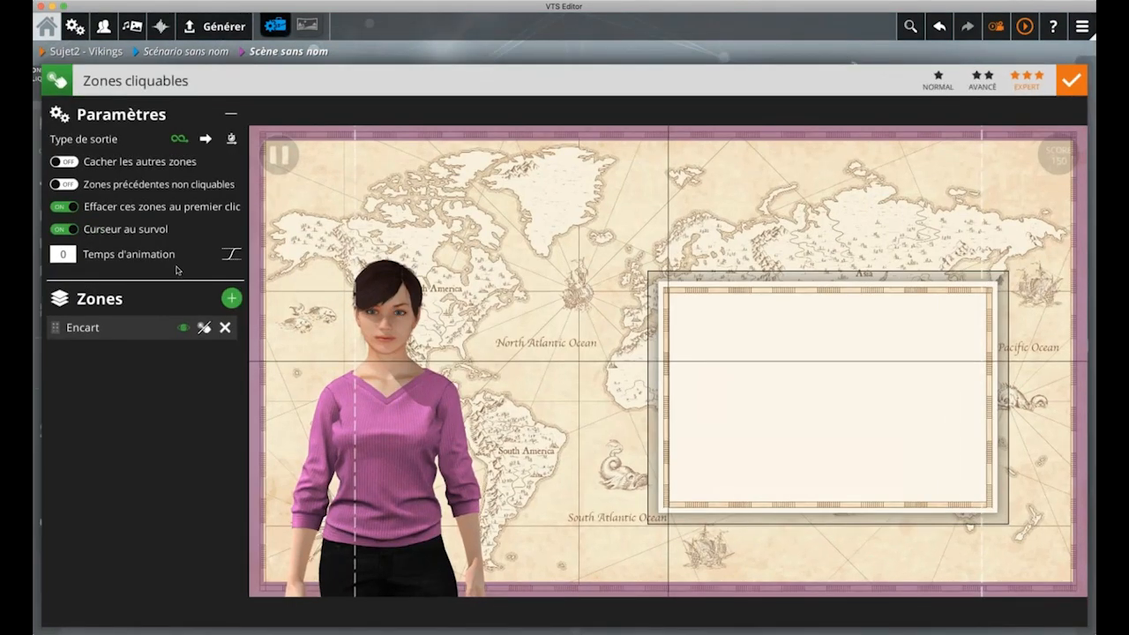
pyautogui.click(63, 254)
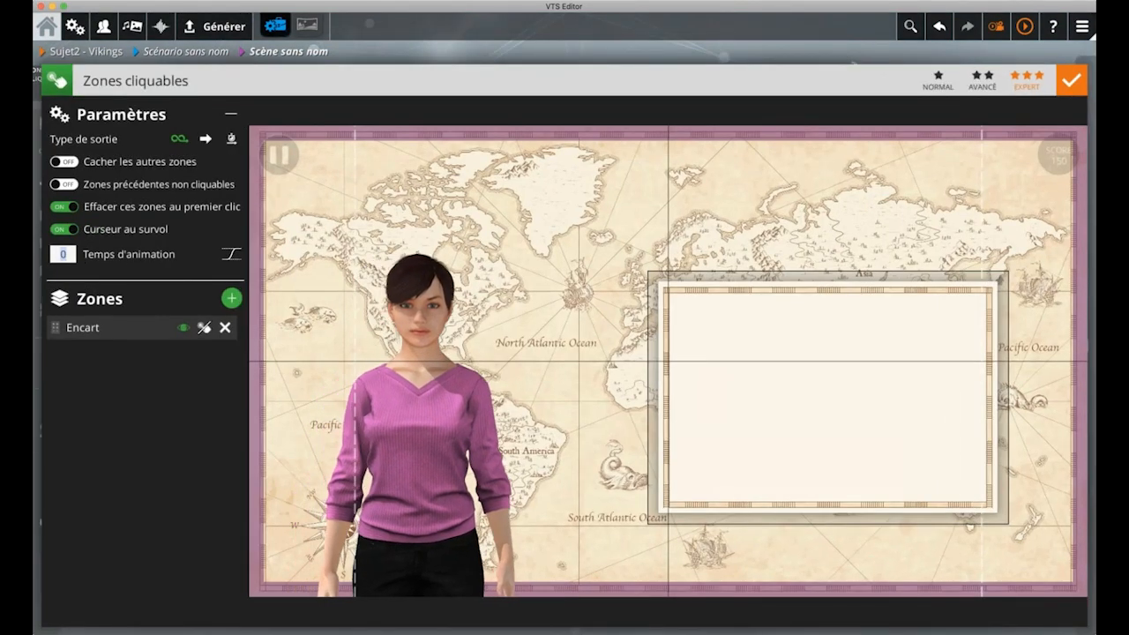
pyautogui.write('0.5')
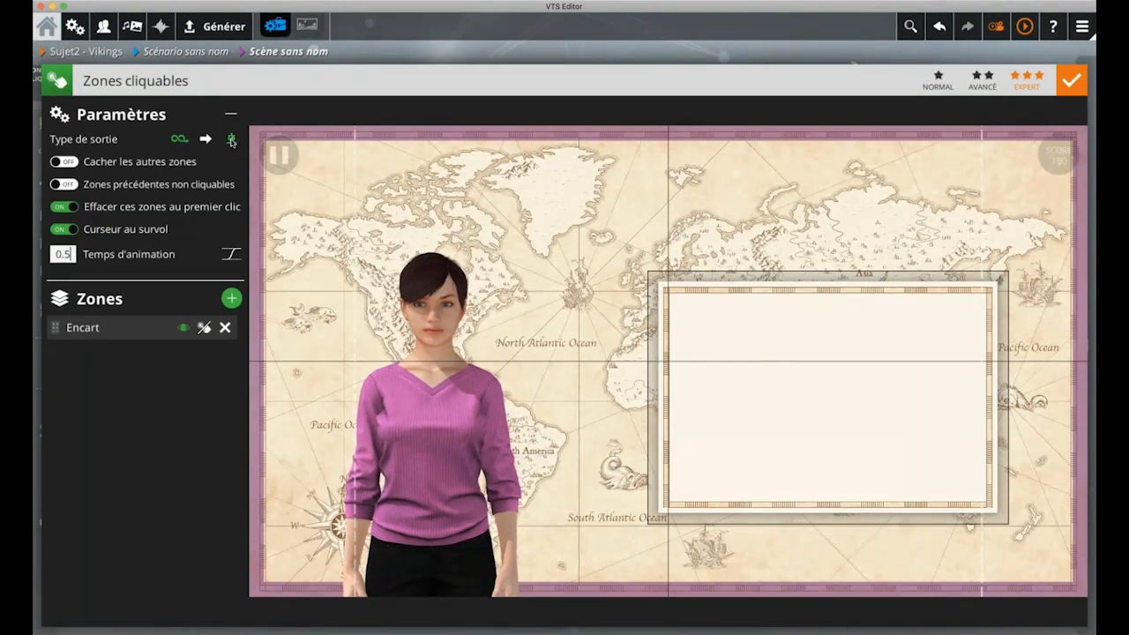
pyautogui.click(429, 57)
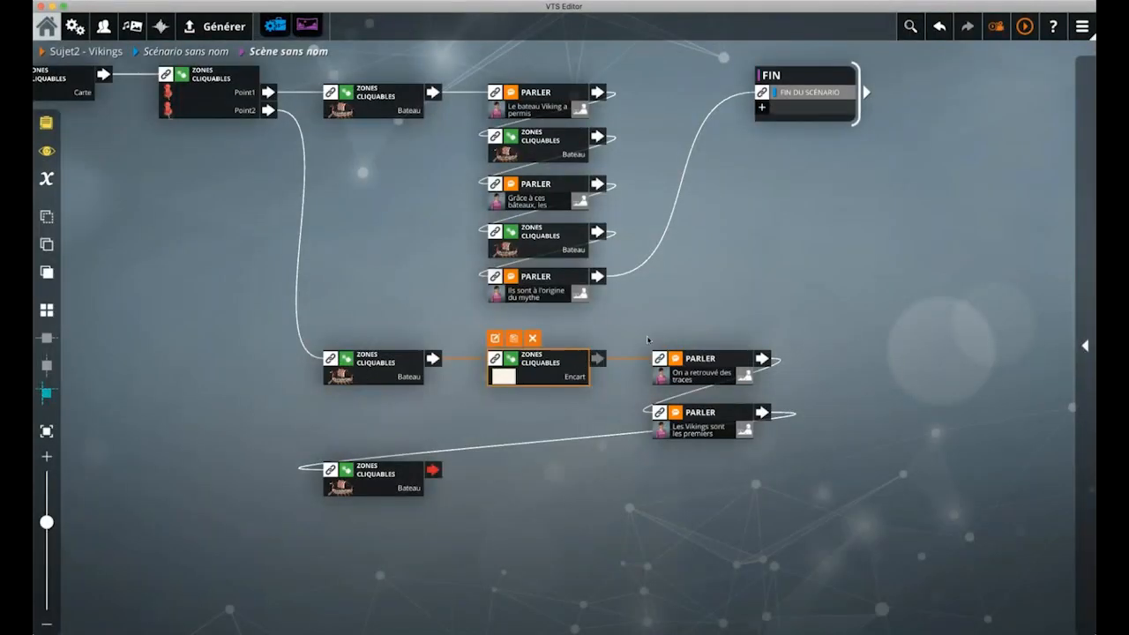
# Shift the two Parler blocks farther along the flow, then insert and open a second Zones cliquables block after Encart
pyautogui.moveTo(771, 333); pyautogui.dragTo(773, 526)
pyautogui.click(643, 418)
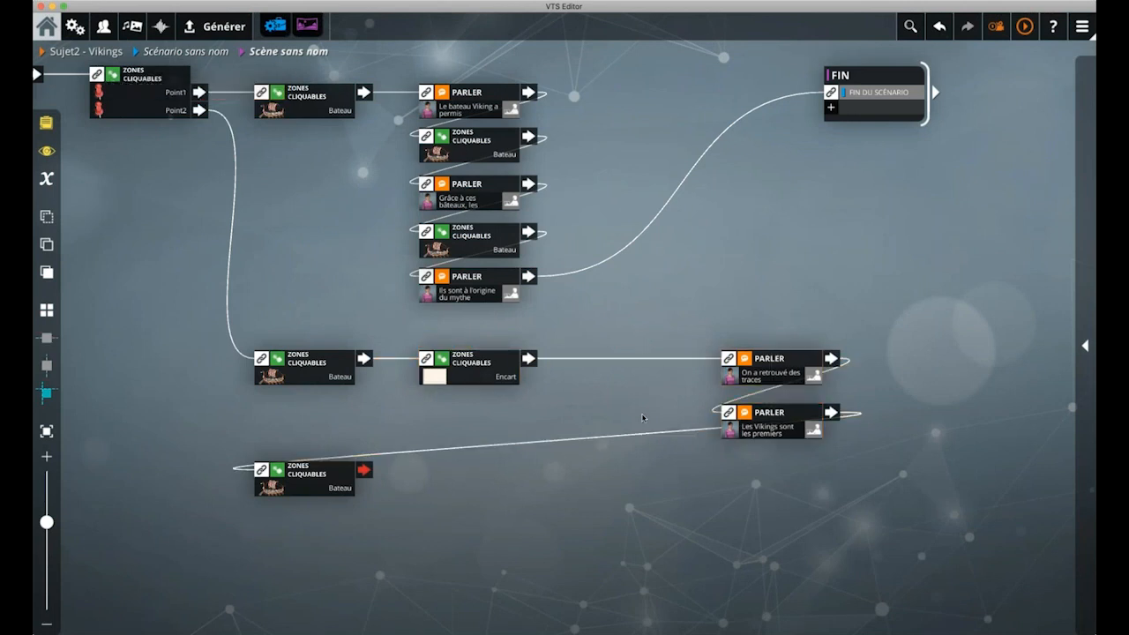
pyautogui.click(496, 385)
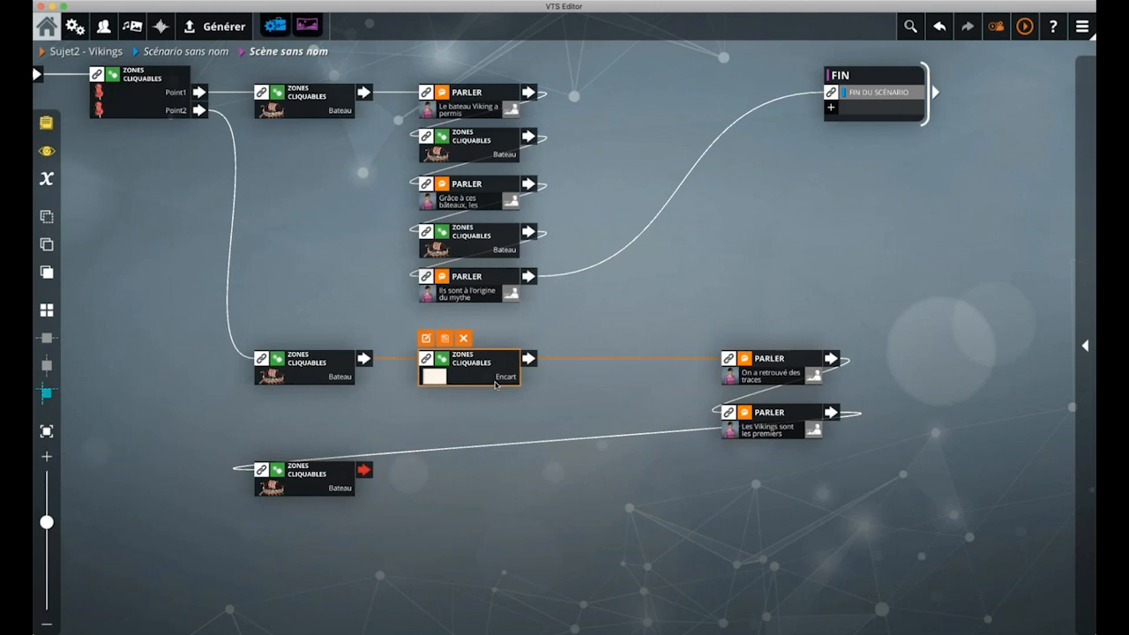
pyautogui.press('space')
pyautogui.write('zo')
pyautogui.press('Return')
pyautogui.press('Return')
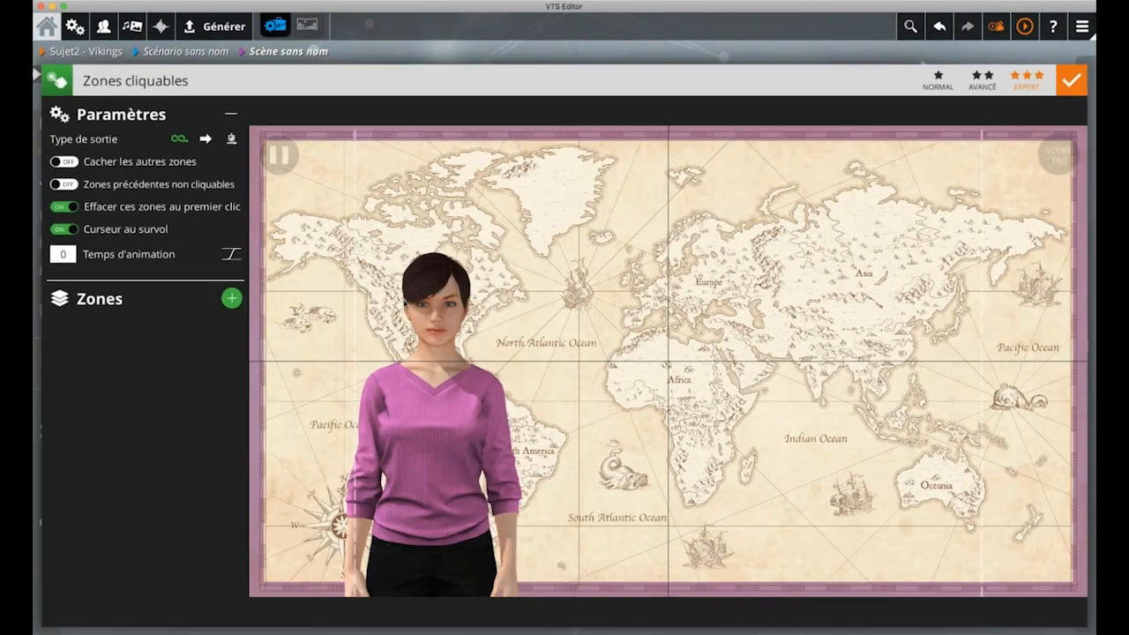
# Add the existing Encart zone and a new zone named "Texte1" to the second Zones cliquables block
pyautogui.click(231, 298)
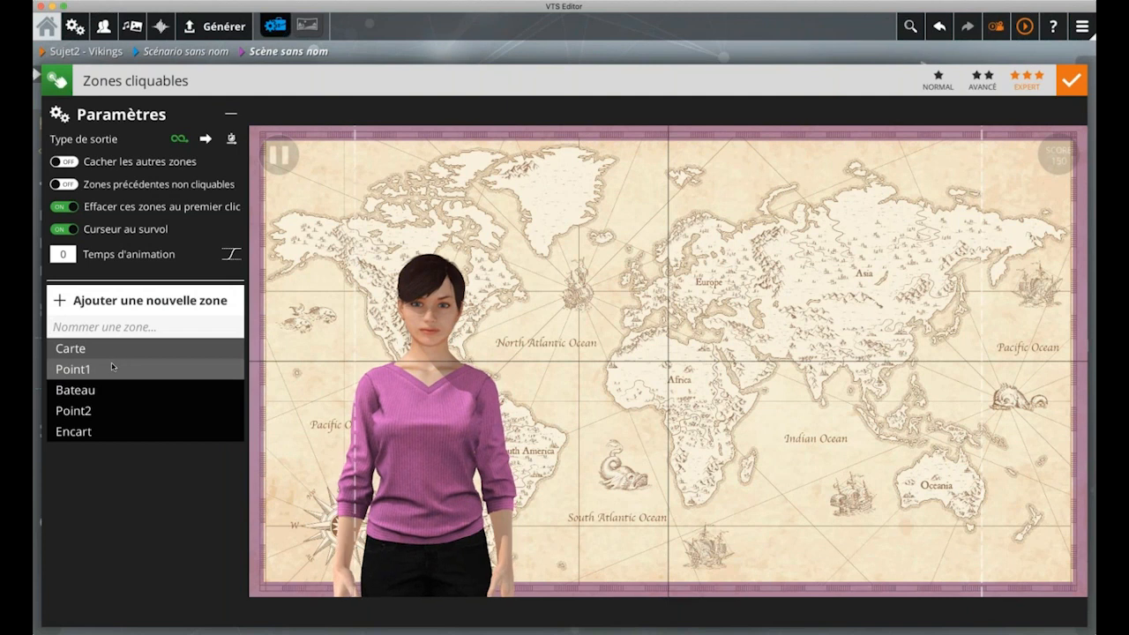
pyautogui.click(91, 431)
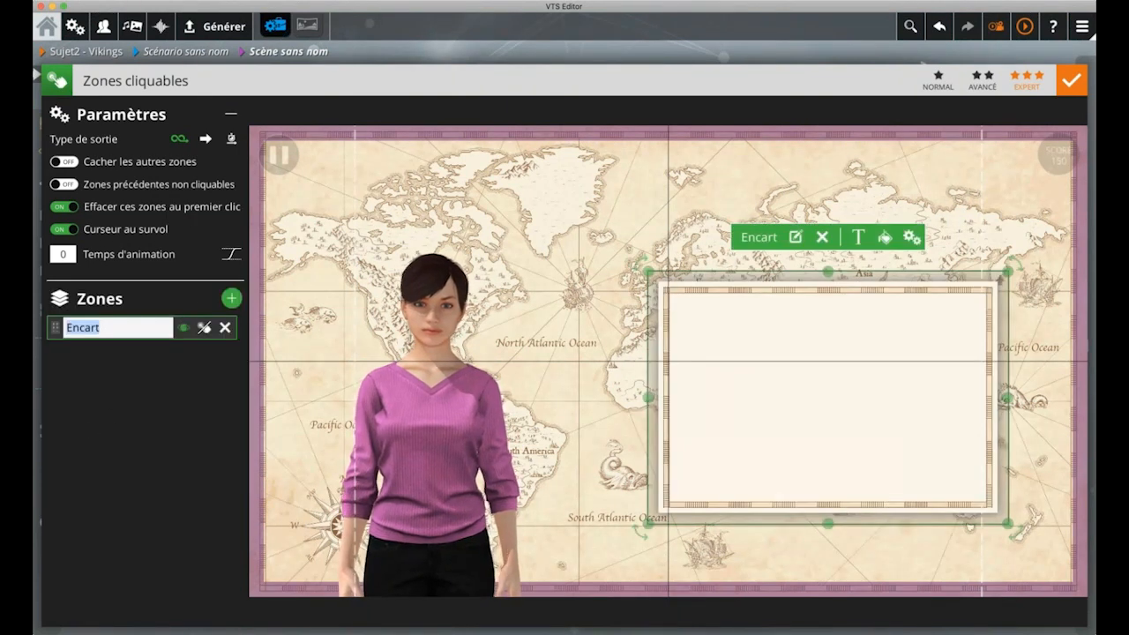
pyautogui.click(231, 298)
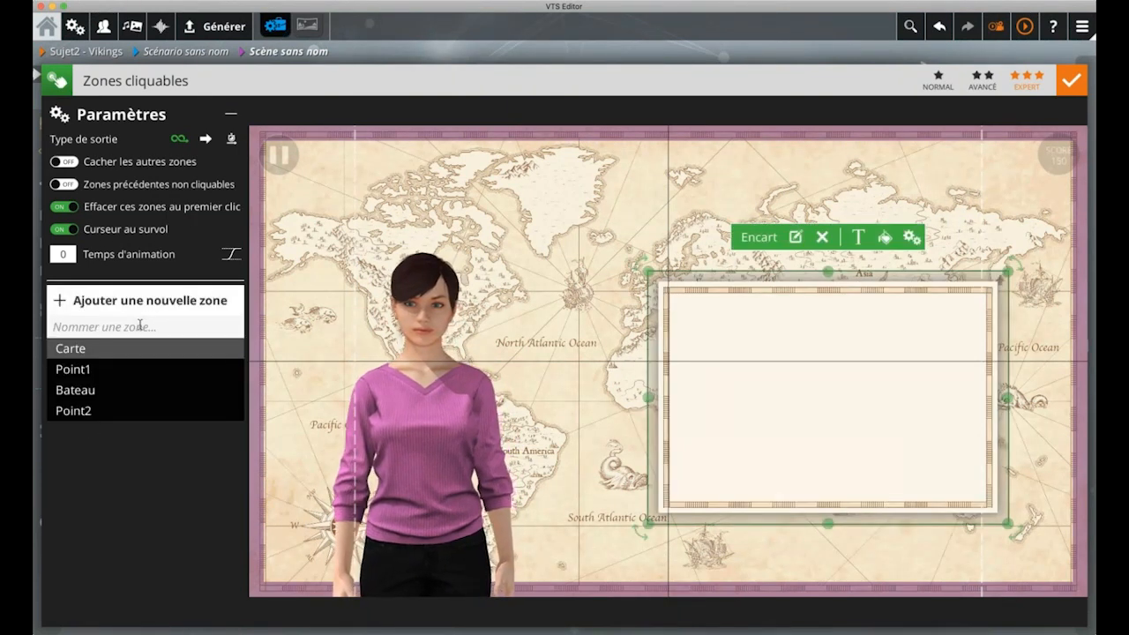
pyautogui.write('Texte1')
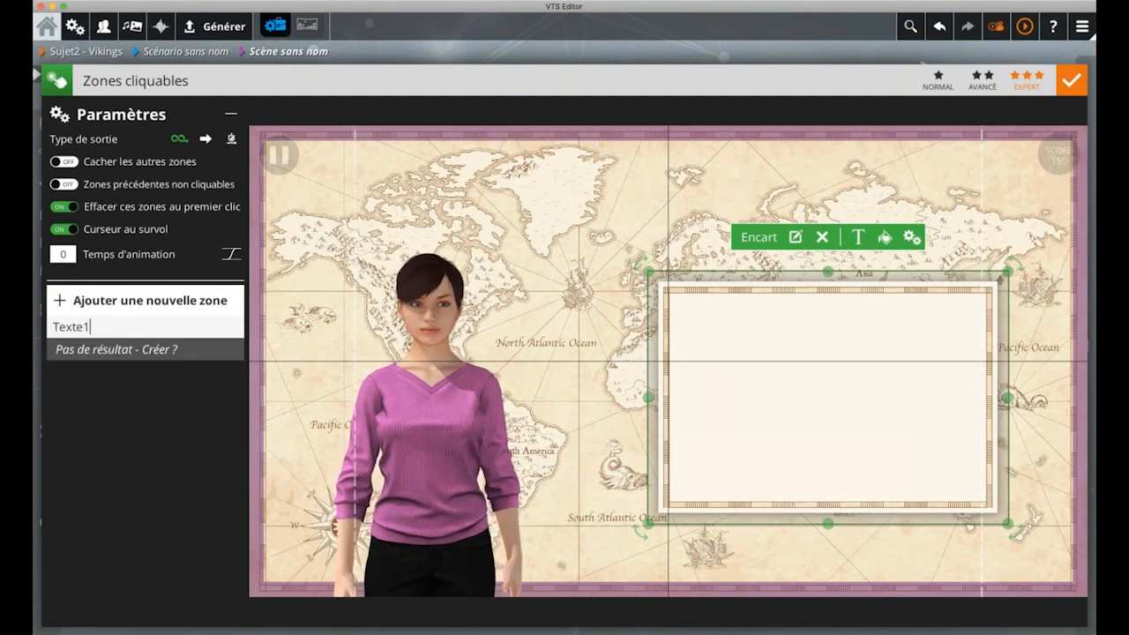
pyautogui.press('Return')
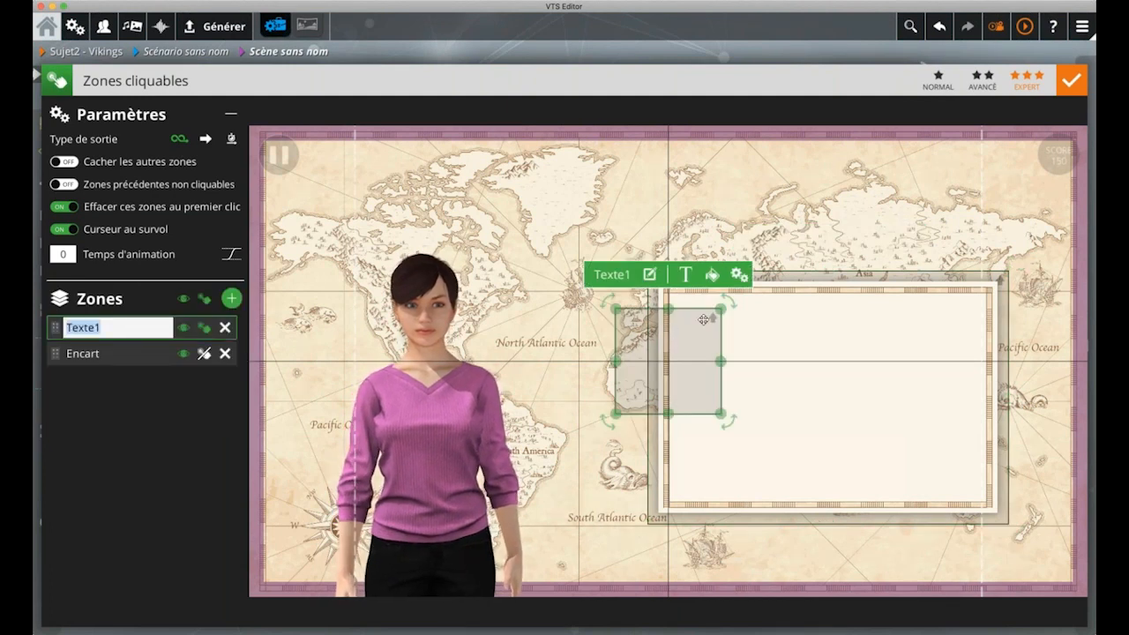
# Reshape the Texte1 zone into a strip in the upper part of the inset and enter the text "Ce sont les Vikings qui ont découvert l'Amérique"
pyautogui.moveTo(722, 309); pyautogui.dragTo(862, 334)
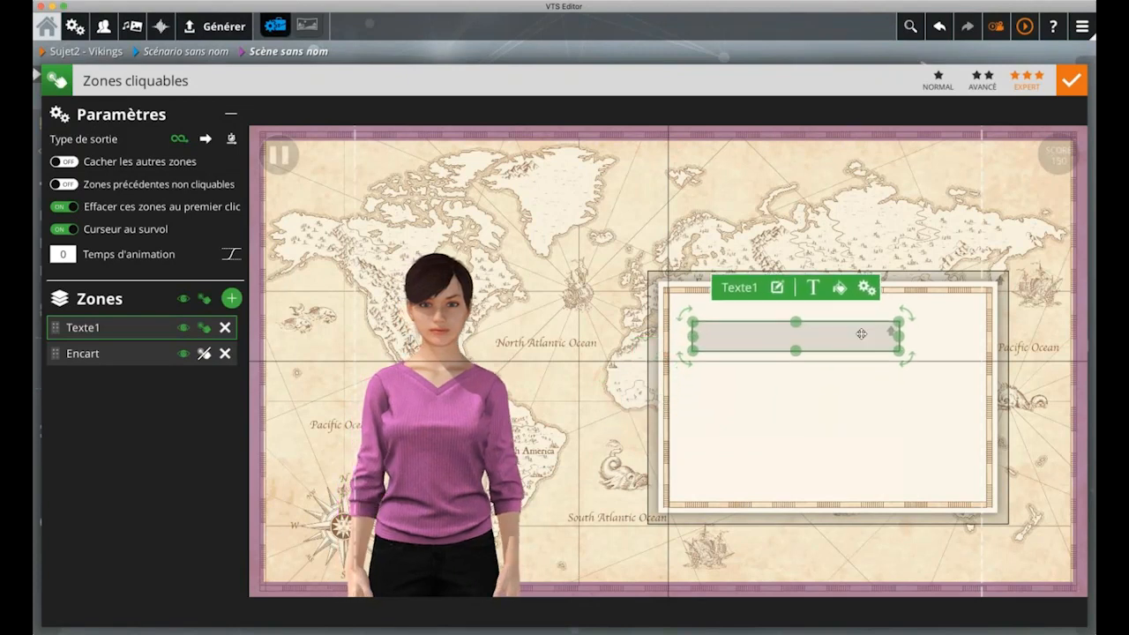
pyautogui.click(813, 287)
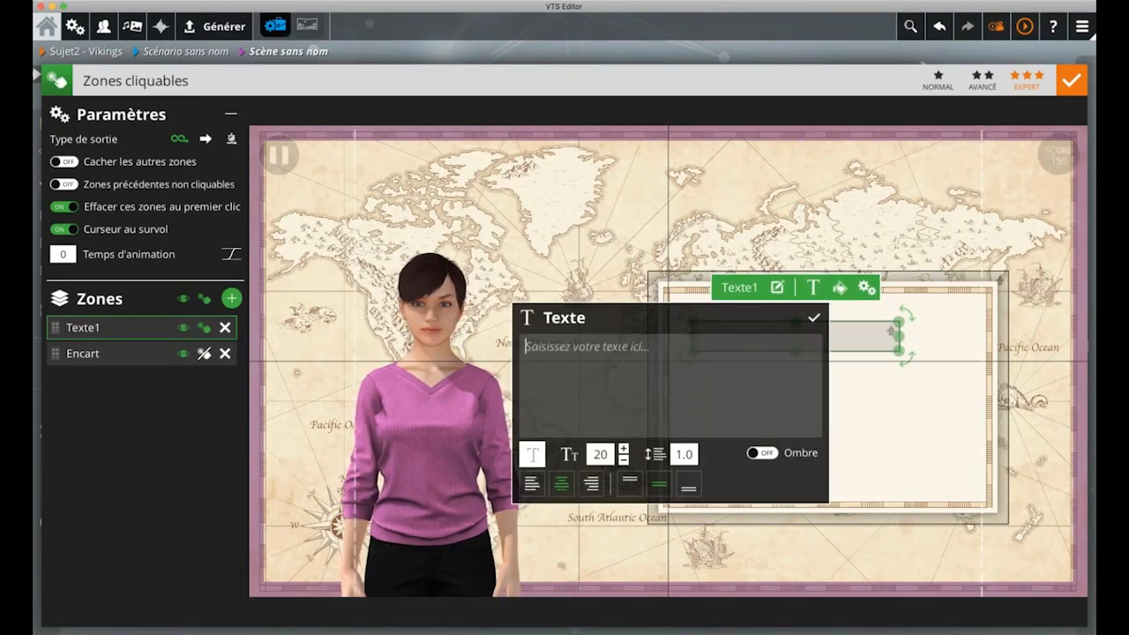
pyautogui.write('Ce sont les Vi')
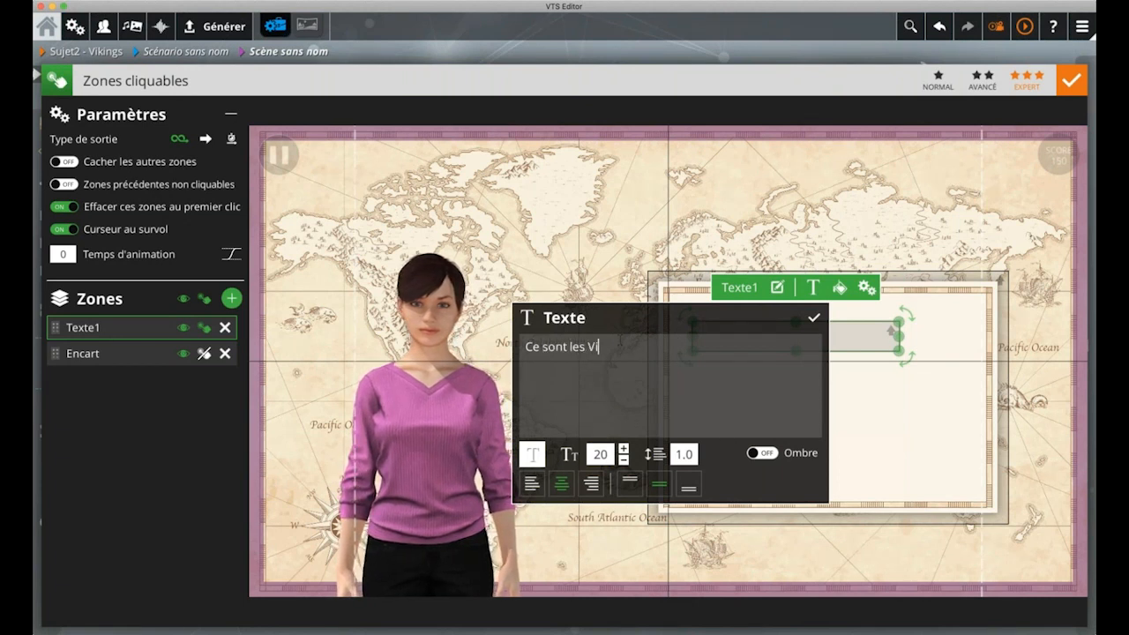
pyautogui.write('kings qui ont ')
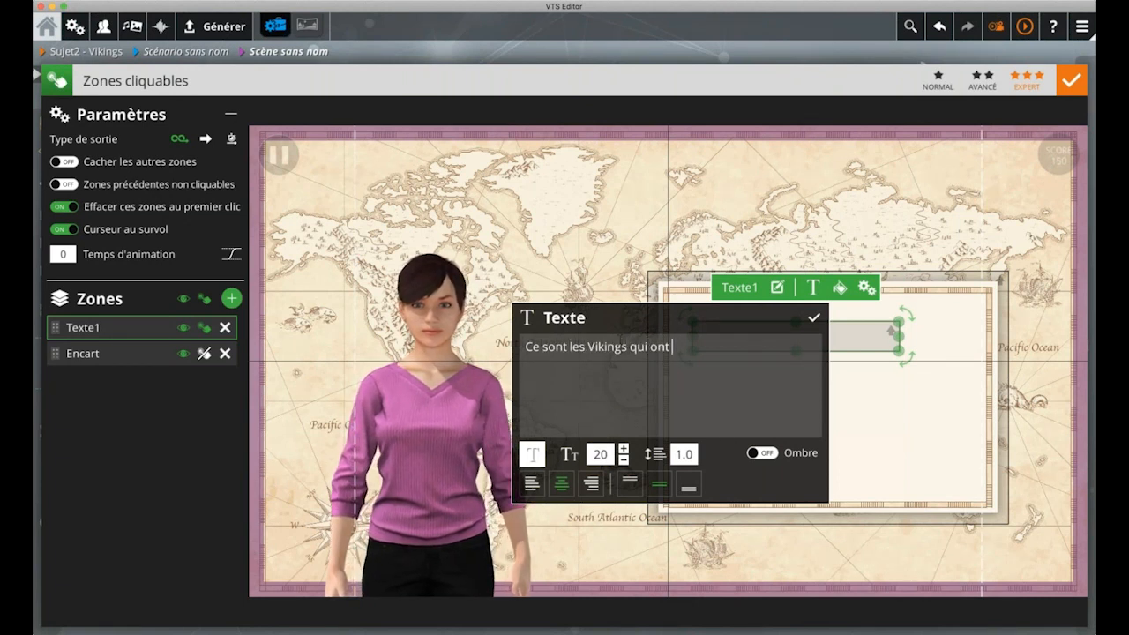
pyautogui.write("découvert l'Amérique")
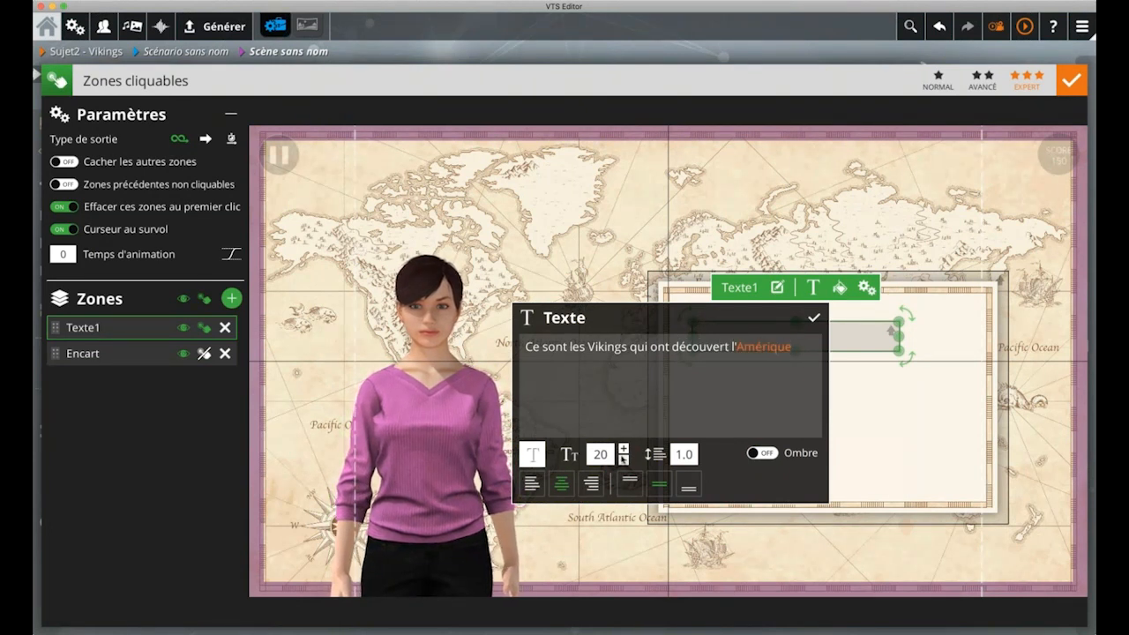
# Set the Texte1 text to size 11 and colour #130A00, and enlarge its zone to fit the whole sentence on two lines
pyautogui.click(623, 460)
pyautogui.click(623, 460)
pyautogui.click(623, 460)
pyautogui.click(623, 460)
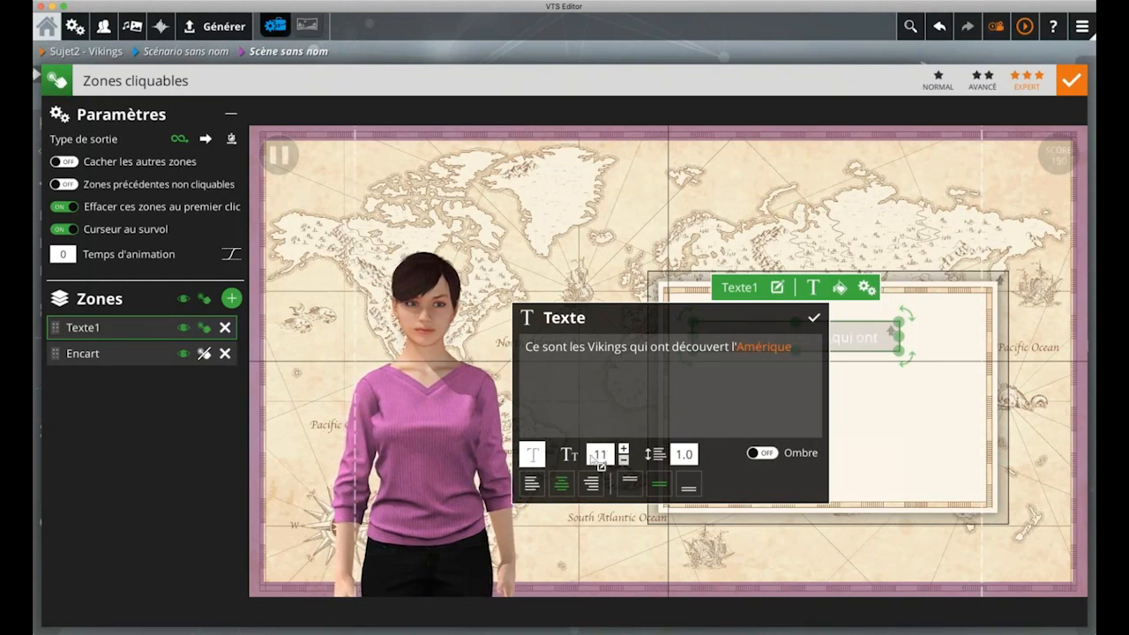
pyautogui.click(532, 453)
pyautogui.click(852, 323)
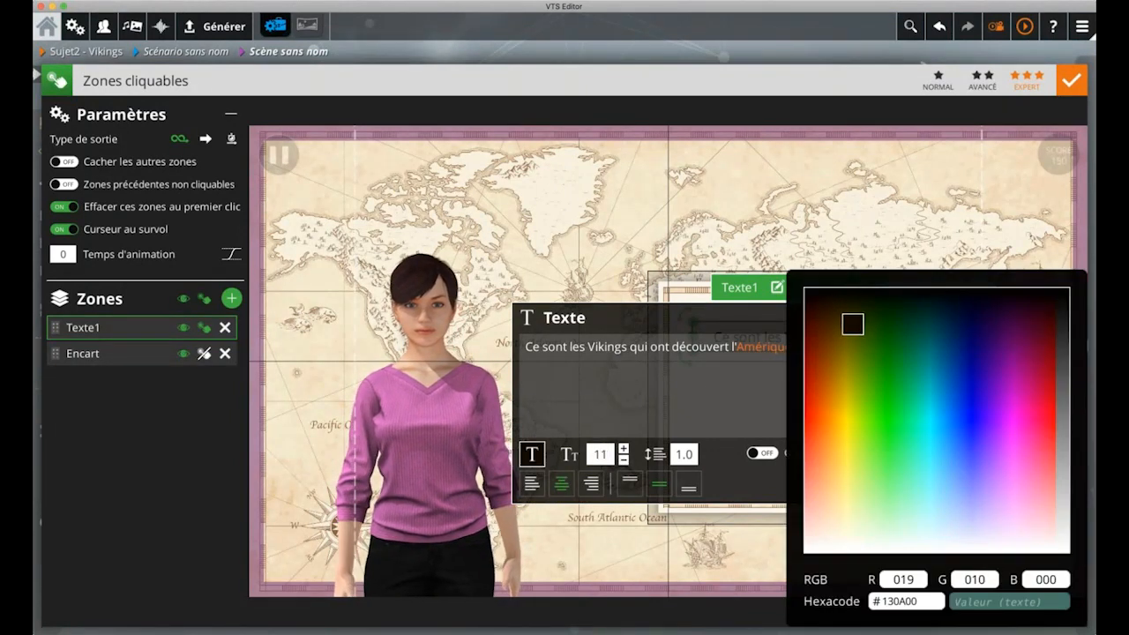
pyautogui.click(814, 317)
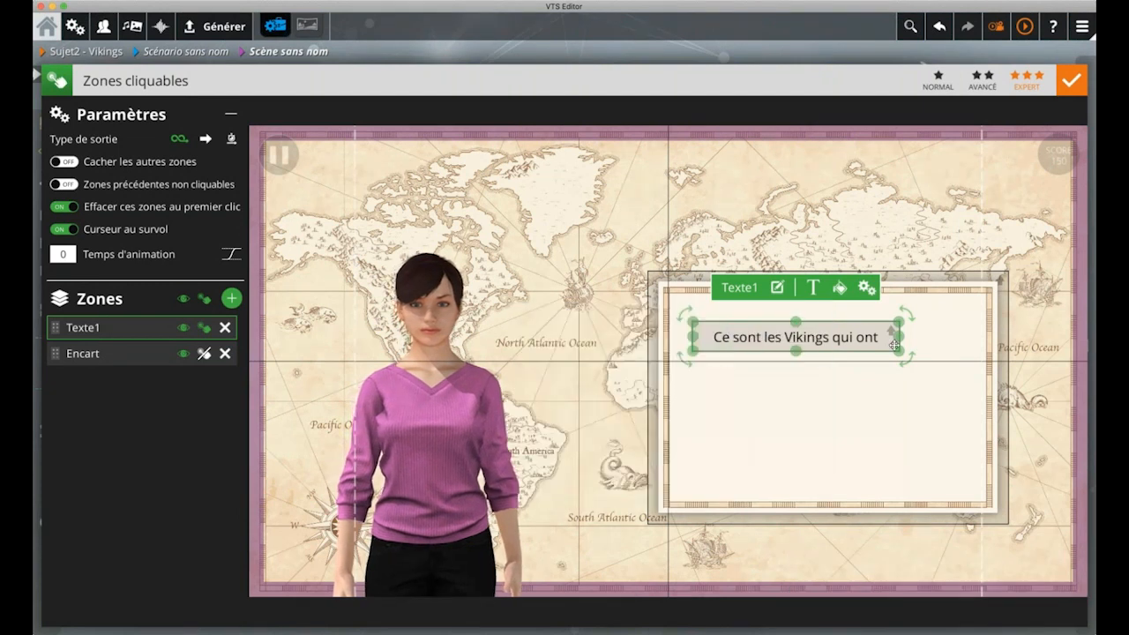
pyautogui.moveTo(912, 337)
pyautogui.mouseDown()
pyautogui.moveTo(990, 346)
pyautogui.moveTo(973, 346)
pyautogui.moveTo(969, 363)
pyautogui.moveTo(918, 353)
pyautogui.mouseUp()
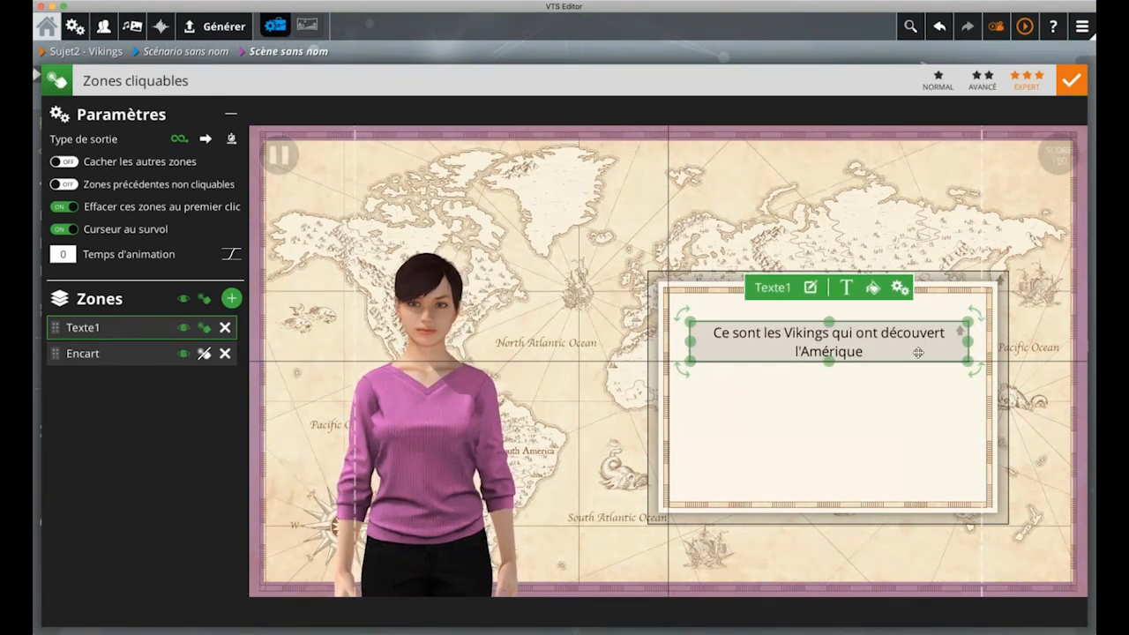
# Make the Texte1 zone non-clickable and remove Encart from this block, returning to the scene graph
pyautogui.click(204, 327)
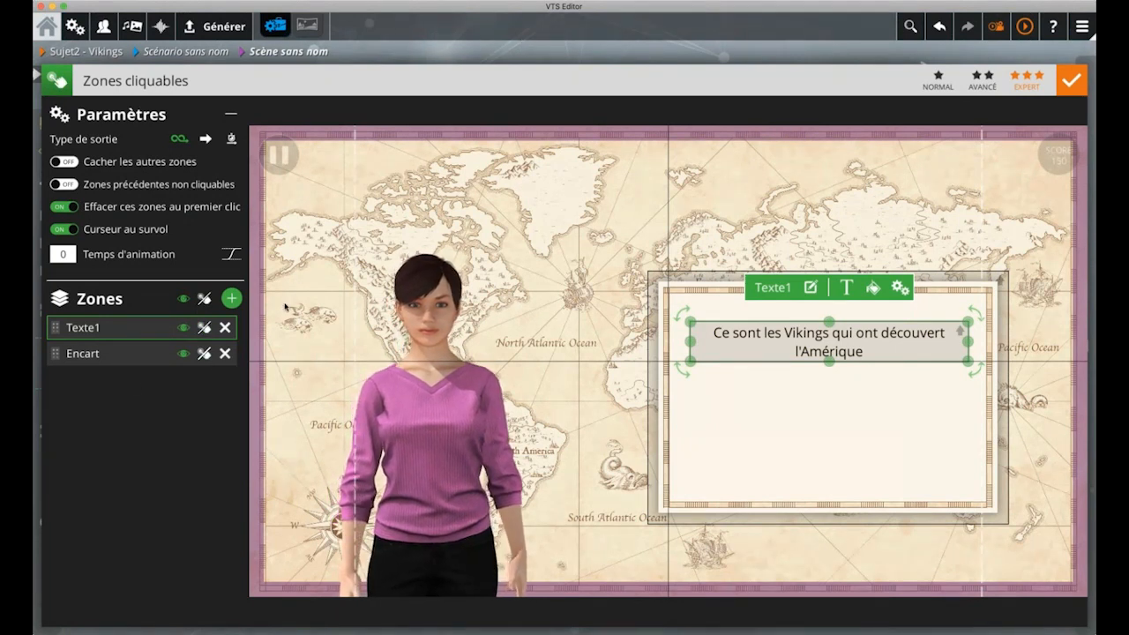
pyautogui.click(225, 354)
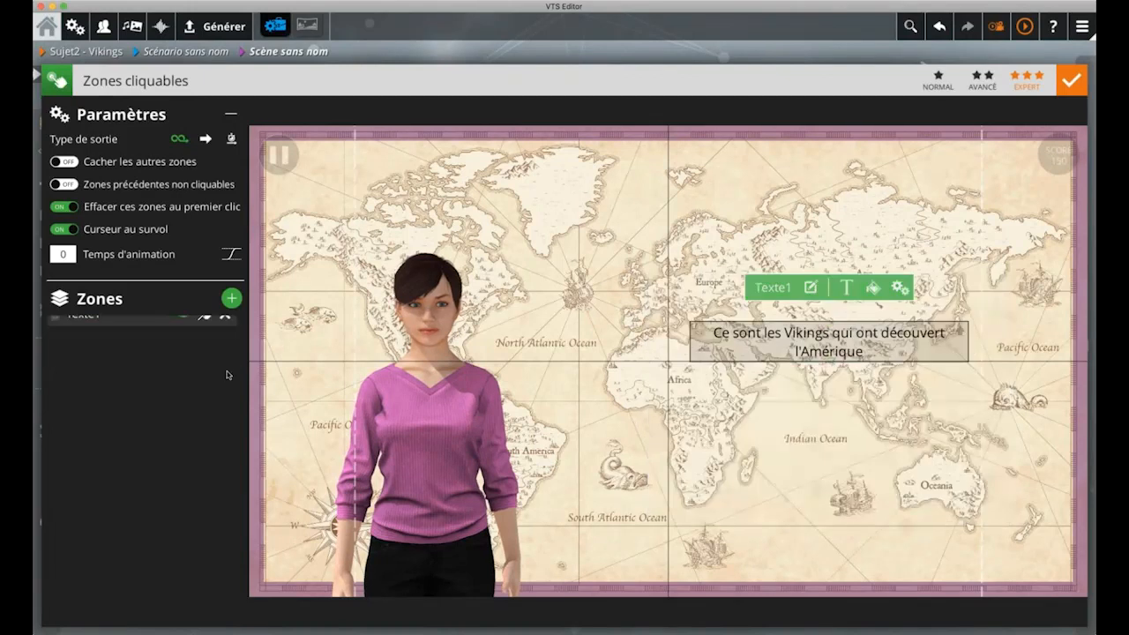
pyautogui.click(678, 49)
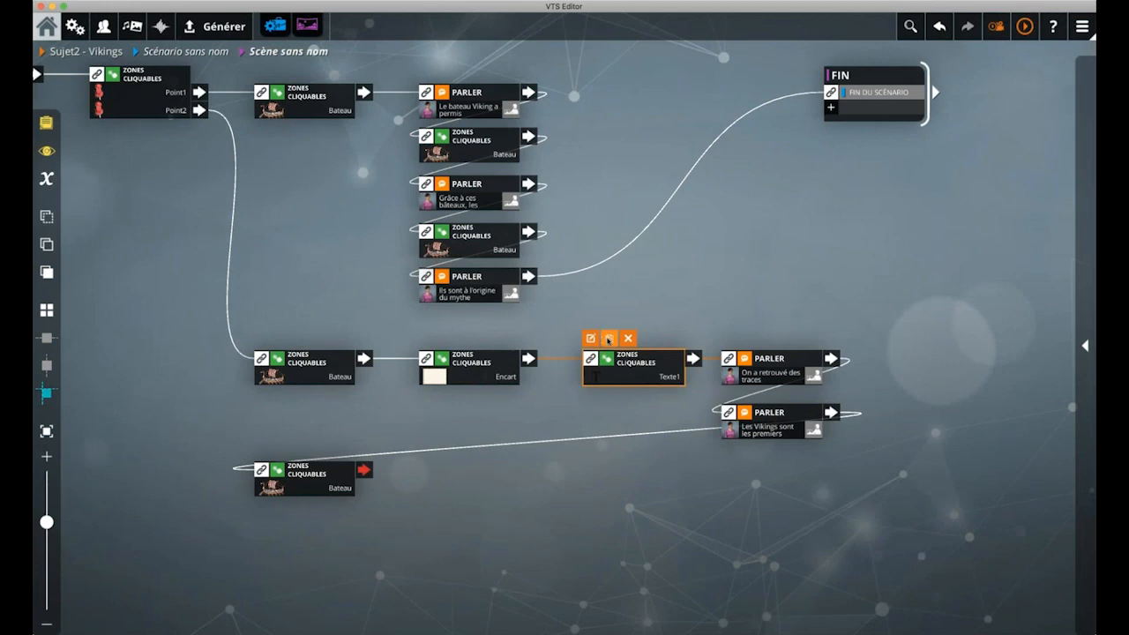
# Duplicate the Texte1 block, link the copy between the two Parler blocks, and disconnect the unused Bateau block from the flow
pyautogui.click(609, 338)
pyautogui.moveTo(647, 353); pyautogui.dragTo(665, 433)
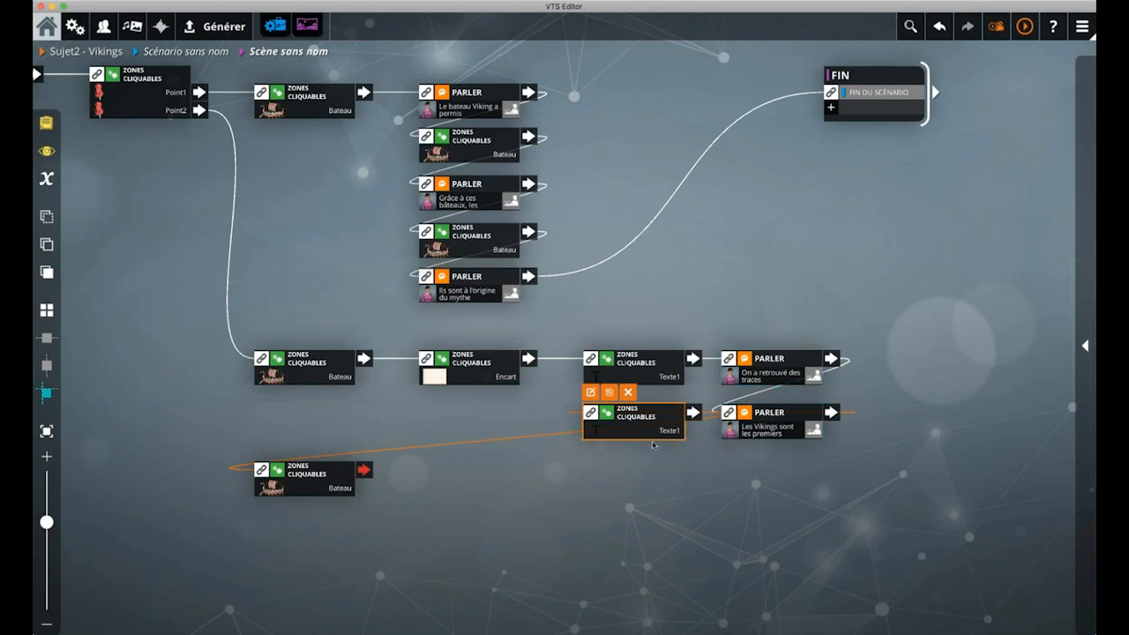
pyautogui.moveTo(766, 423); pyautogui.dragTo(766, 452)
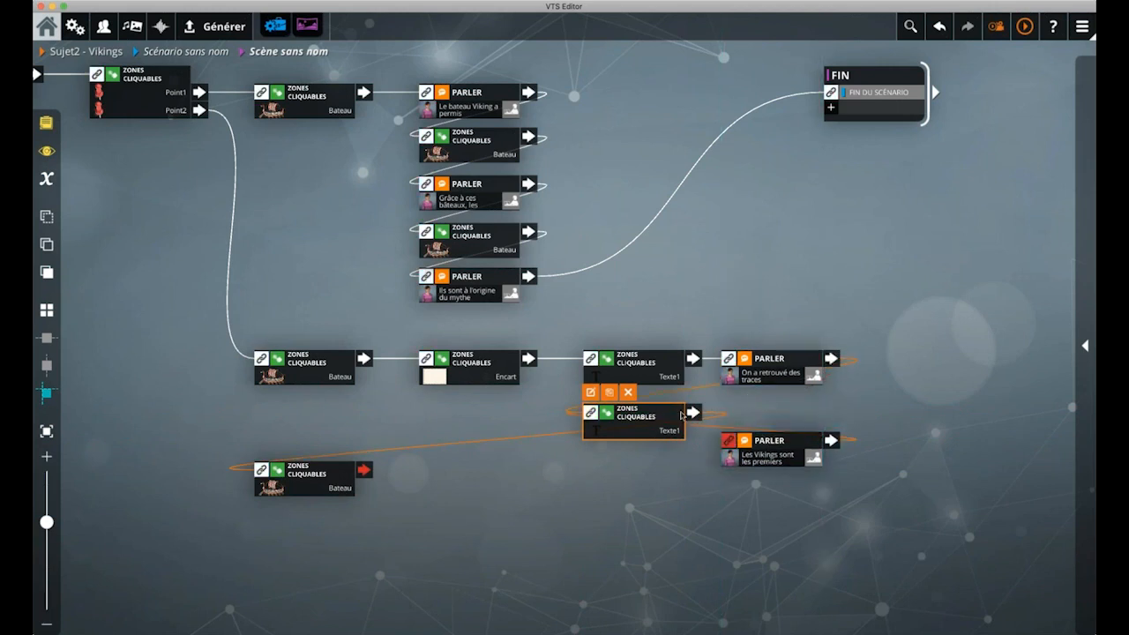
pyautogui.moveTo(759, 447); pyautogui.dragTo(779, 413)
pyautogui.click(847, 439)
pyautogui.click(847, 439)
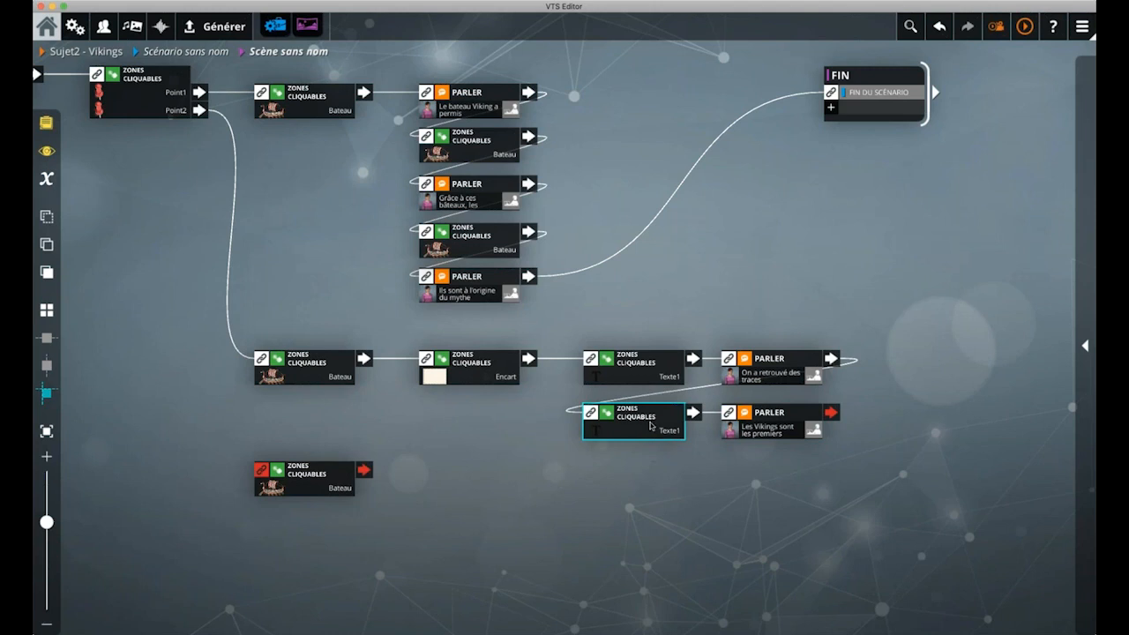
# In the duplicated Zones cliquables block, duplicate the Texte1 zone and name the copy "Texte2"
pyautogui.doubleClick(653, 415)
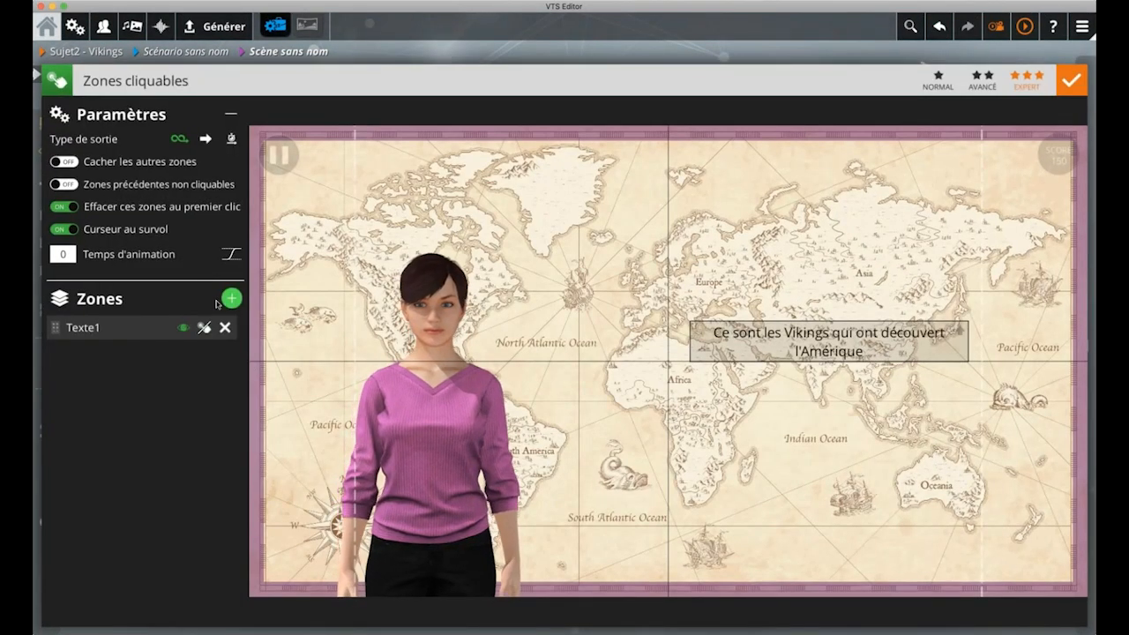
pyautogui.click(124, 332)
pyautogui.press('super+v')
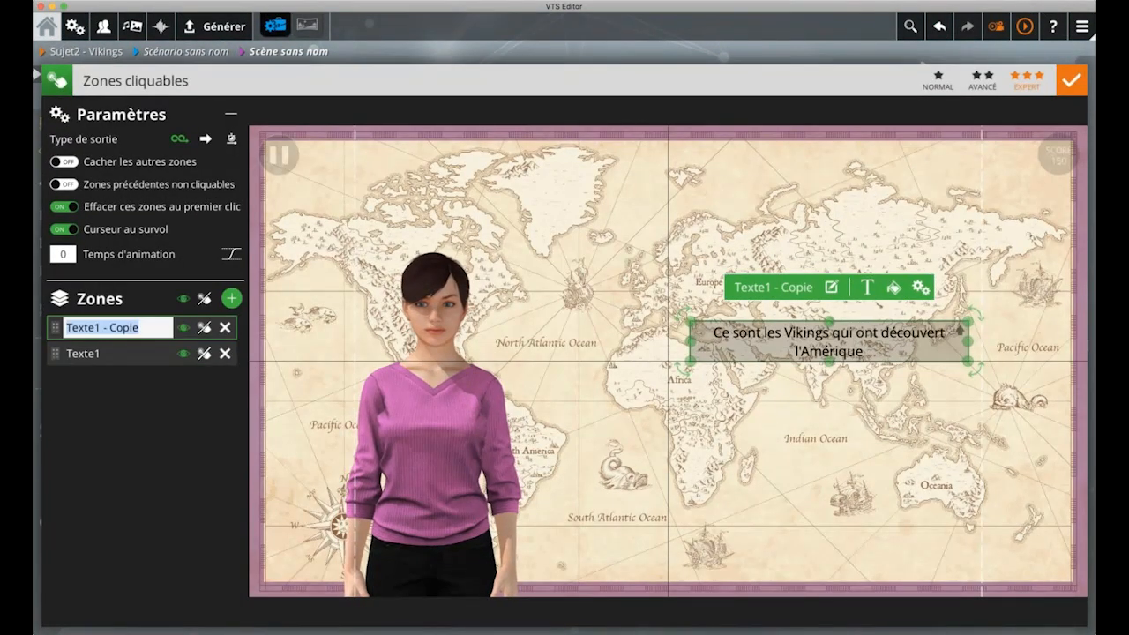
pyautogui.click(95, 328)
pyautogui.moveTo(95, 328); pyautogui.dragTo(203, 329)
pyautogui.write('2')
pyautogui.click(167, 386)
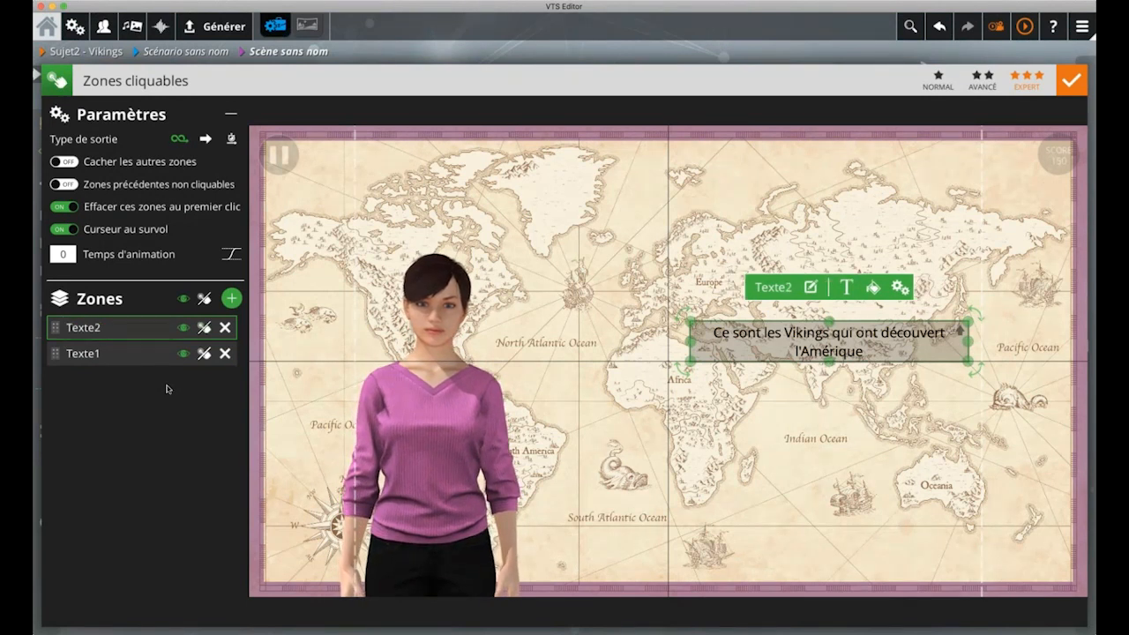
# Remove Texte1 from the duplicated block and add the existing Encart zone as a placement reference
pyautogui.click(227, 354)
pyautogui.click(231, 298)
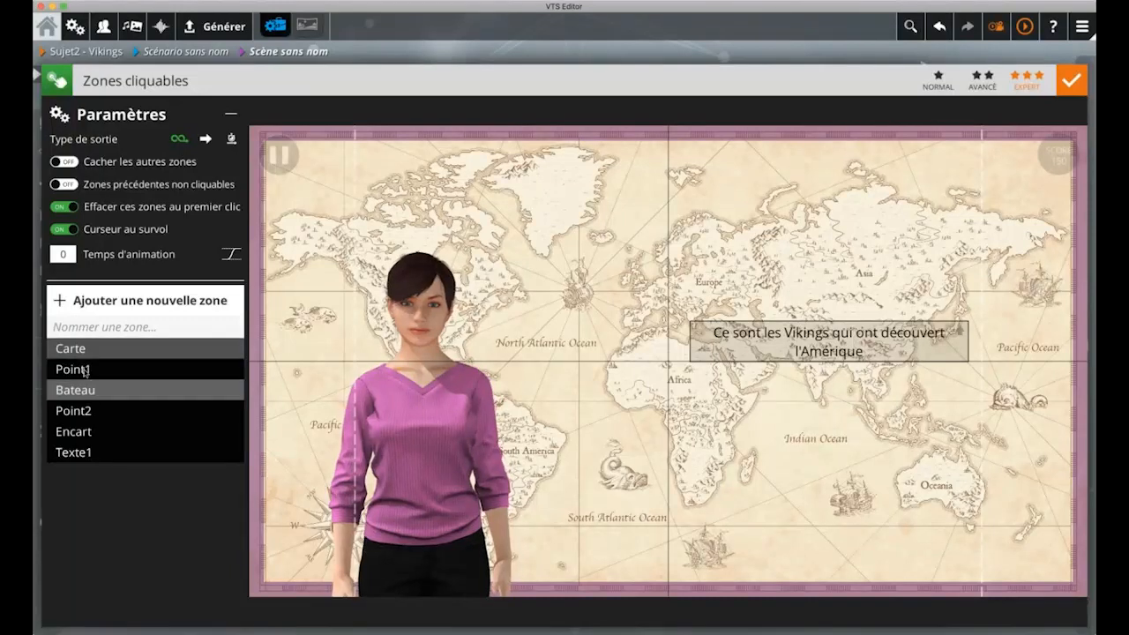
pyautogui.click(75, 432)
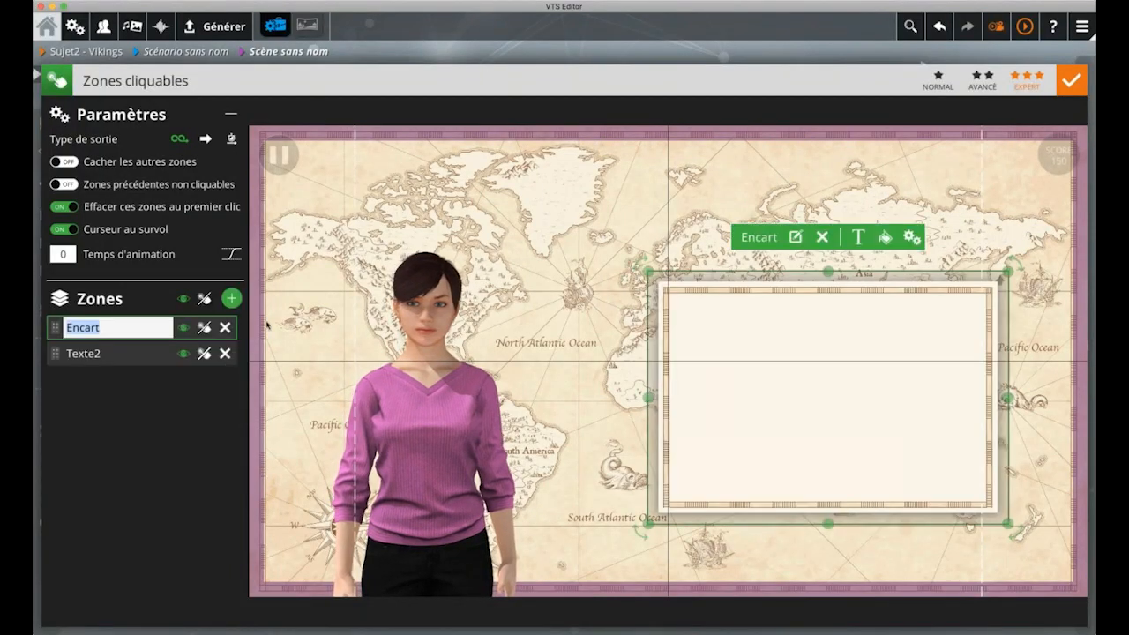
# Move the Texte2 zone above Encart in the zone order so its text shows in front of the frame
pyautogui.click(101, 354)
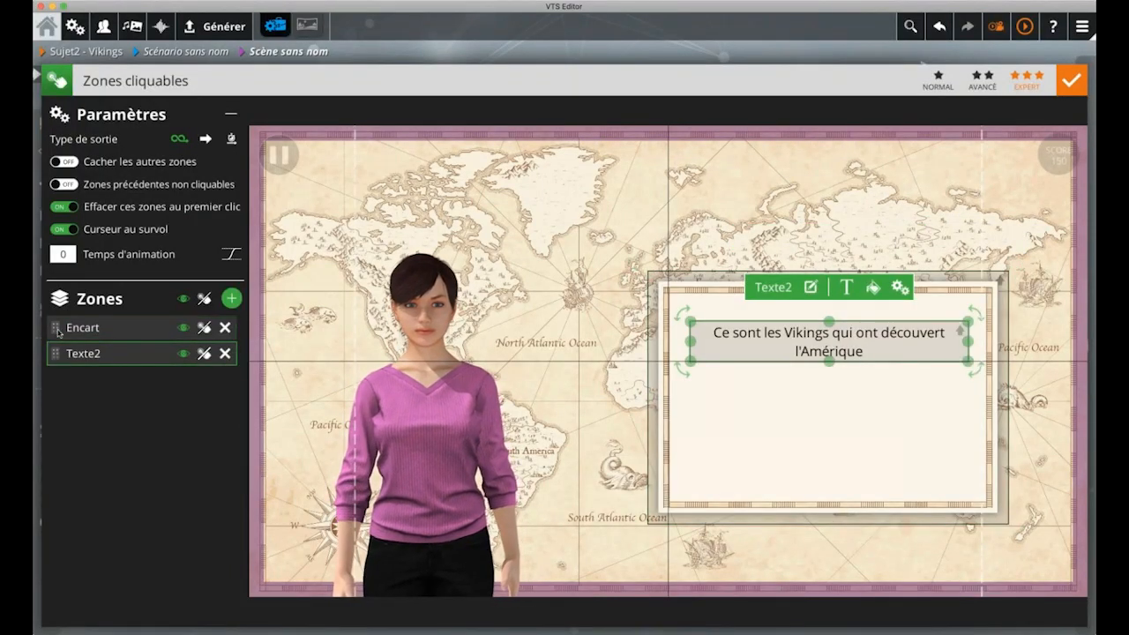
pyautogui.moveTo(58, 332); pyautogui.dragTo(58, 357)
pyautogui.click(752, 332)
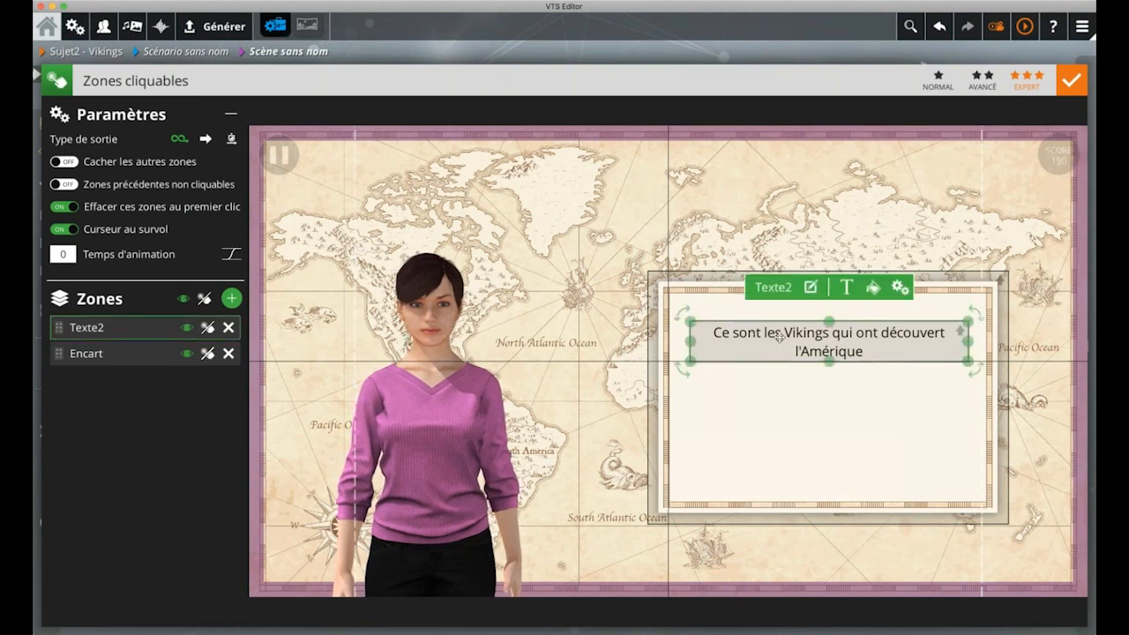
# Move the Texte2 text box straight down to about the middle of the Encart frame, keeping its horizontal alignment
pyautogui.moveTo(780, 336); pyautogui.dragTo(778, 385)
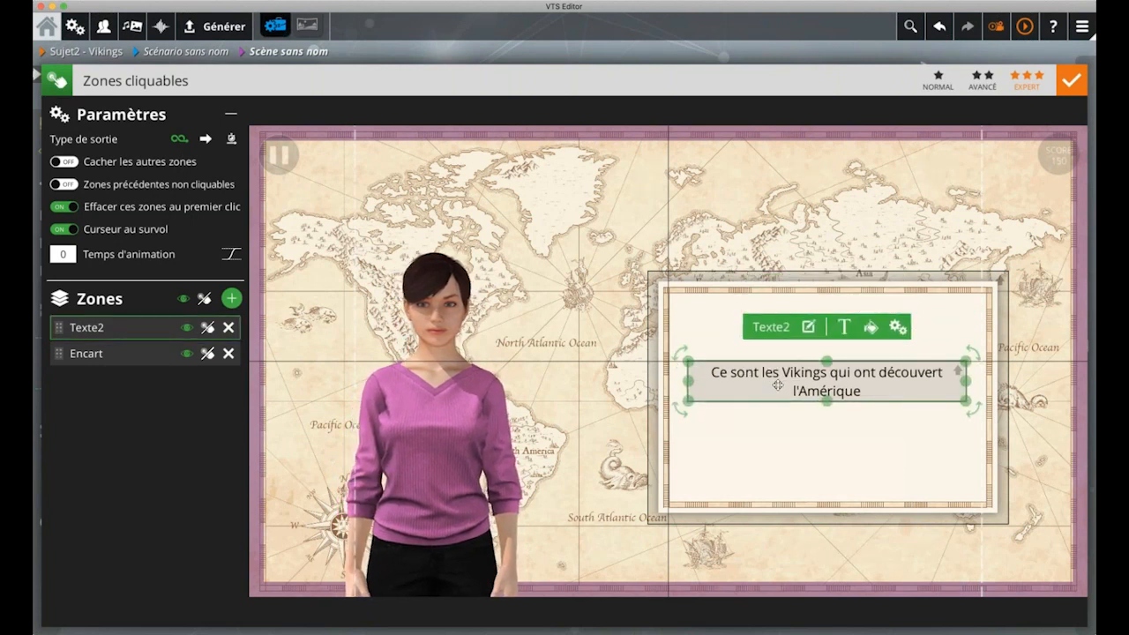
pyautogui.press('super+z')
pyautogui.press('Down')
pyautogui.press('Down')
pyautogui.press('Down')
pyautogui.press('Down')
pyautogui.press('Down')
pyautogui.press('Down')
pyautogui.press('Down')
pyautogui.press('Down')
pyautogui.press('Down')
pyautogui.press('Down')
pyautogui.press('Down')
pyautogui.press('Down')
pyautogui.press('Down')
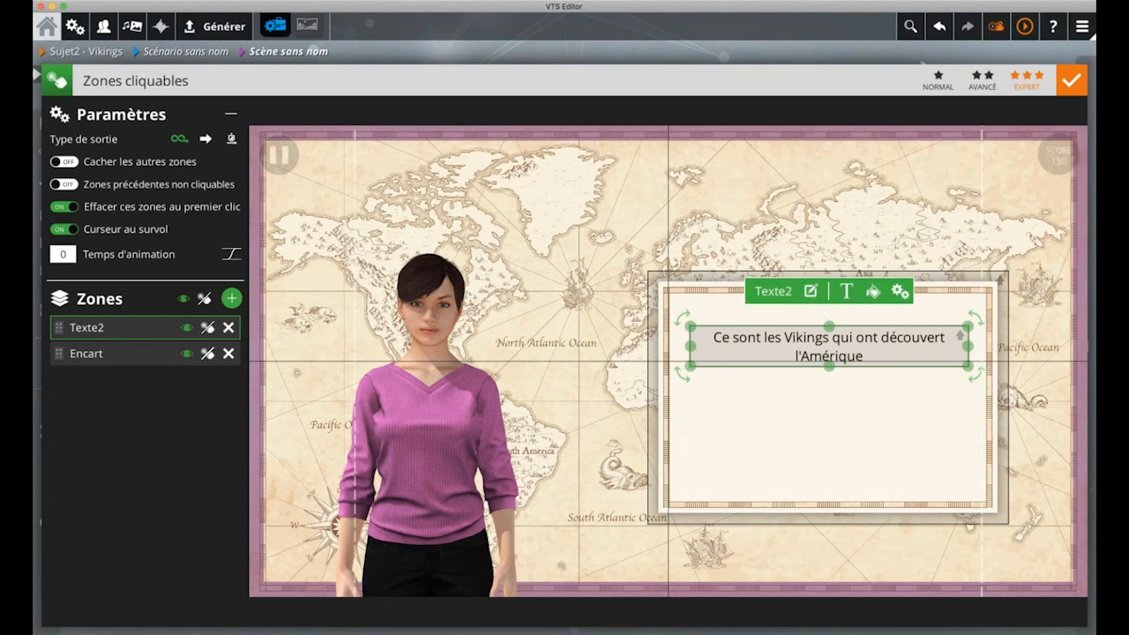
pyautogui.press('Down')
pyautogui.press('Down')
pyautogui.press('Down')
pyautogui.press('Down')
pyautogui.press('Down')
pyautogui.press('Down')
pyautogui.press('Down')
pyautogui.press('Down')
pyautogui.press('Down')
pyautogui.press('Down')
pyautogui.press('Down')
pyautogui.press('Down')
pyautogui.press('Down')
pyautogui.press('Down')
pyautogui.press('Down')
pyautogui.press('Down')
pyautogui.press('Down')
pyautogui.press('Down')
pyautogui.press('Down')
pyautogui.press('Down')
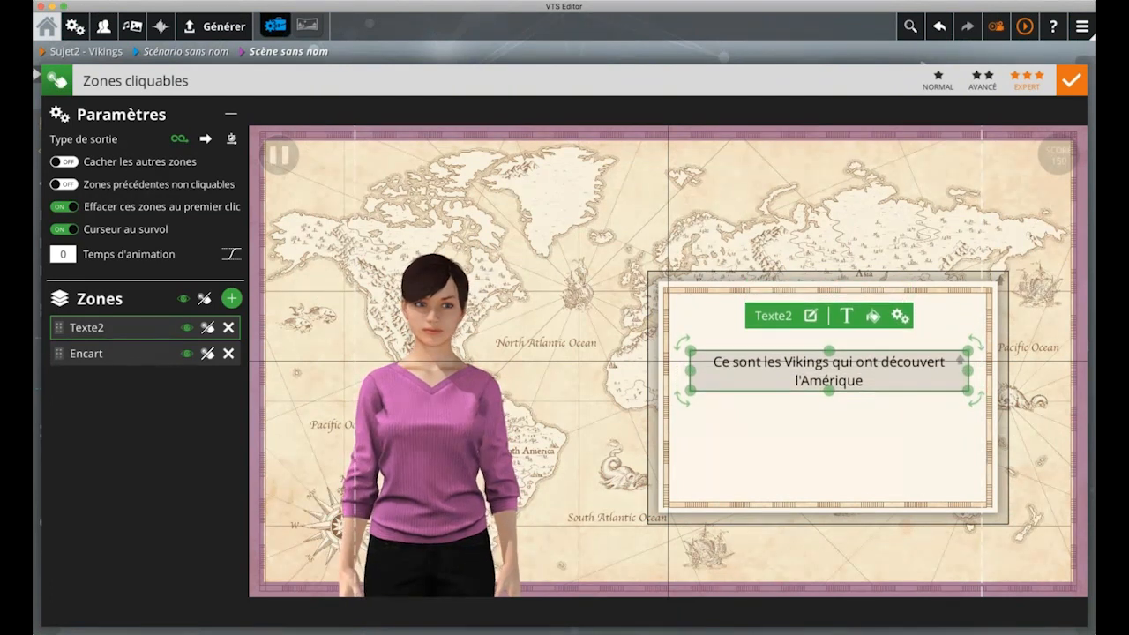
pyautogui.press('Down')
pyautogui.press('Down')
pyautogui.press('Down')
pyautogui.press('Down')
pyautogui.press('Down')
pyautogui.press('Down')
pyautogui.press('Down')
pyautogui.press('Down')
pyautogui.press('Down')
pyautogui.press('Down')
pyautogui.press('Down')
pyautogui.press('Down')
pyautogui.press('Down')
pyautogui.press('Down')
pyautogui.press('Down')
pyautogui.press('Down')
pyautogui.press('Down')
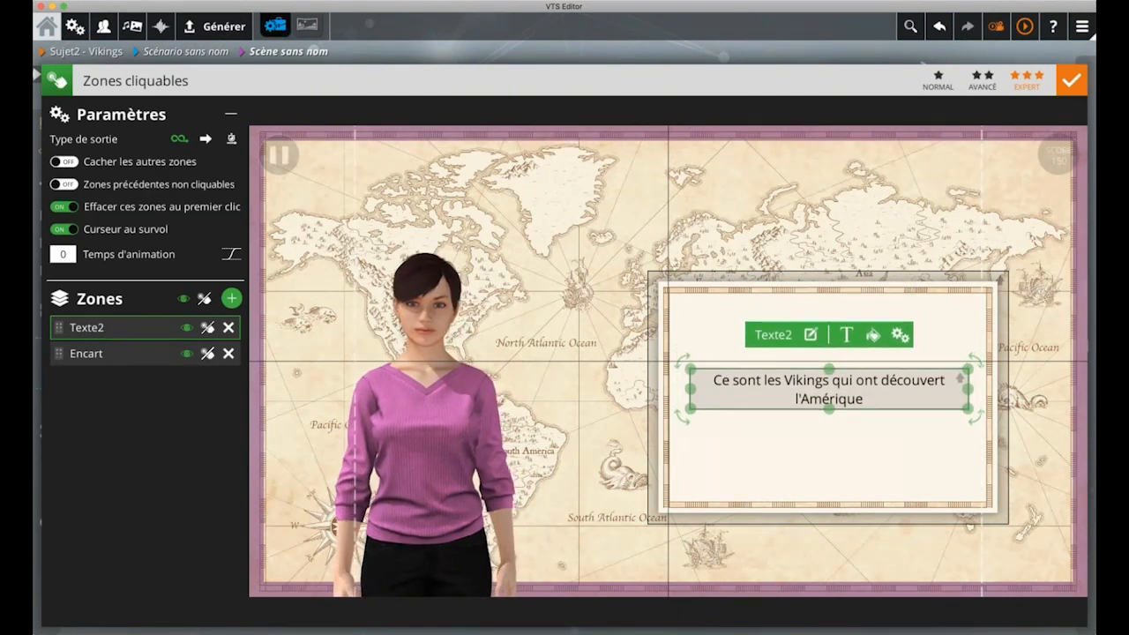
# Replace the Texte2 zone's text with "Ils avaient la volonté de s'installer."
pyautogui.click(851, 338)
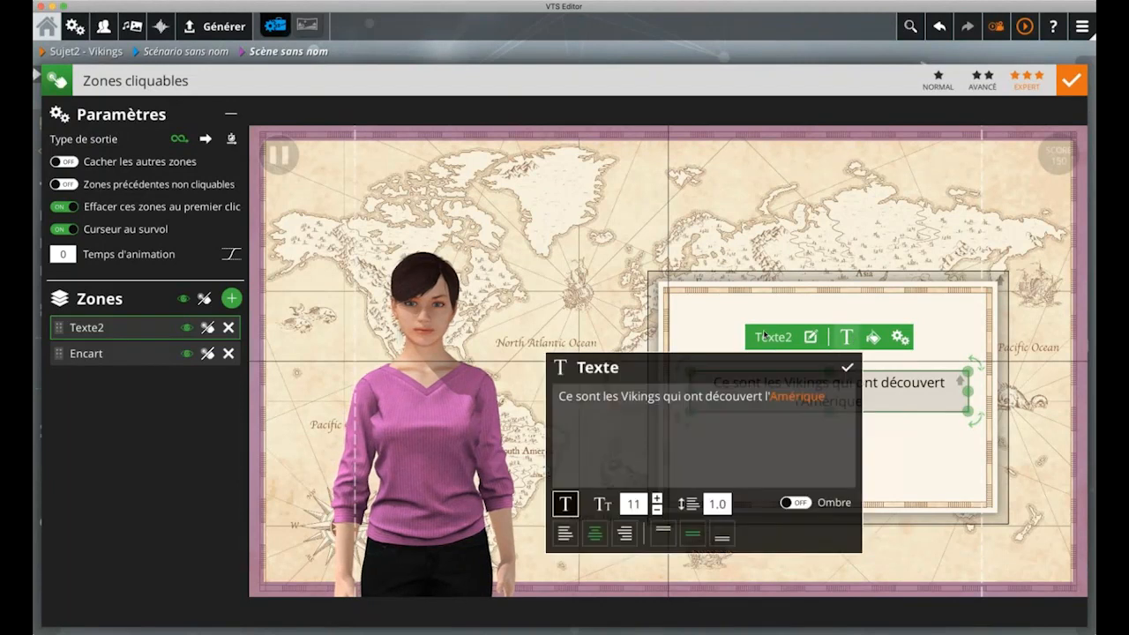
pyautogui.click(660, 408)
pyautogui.write('Ils ava')
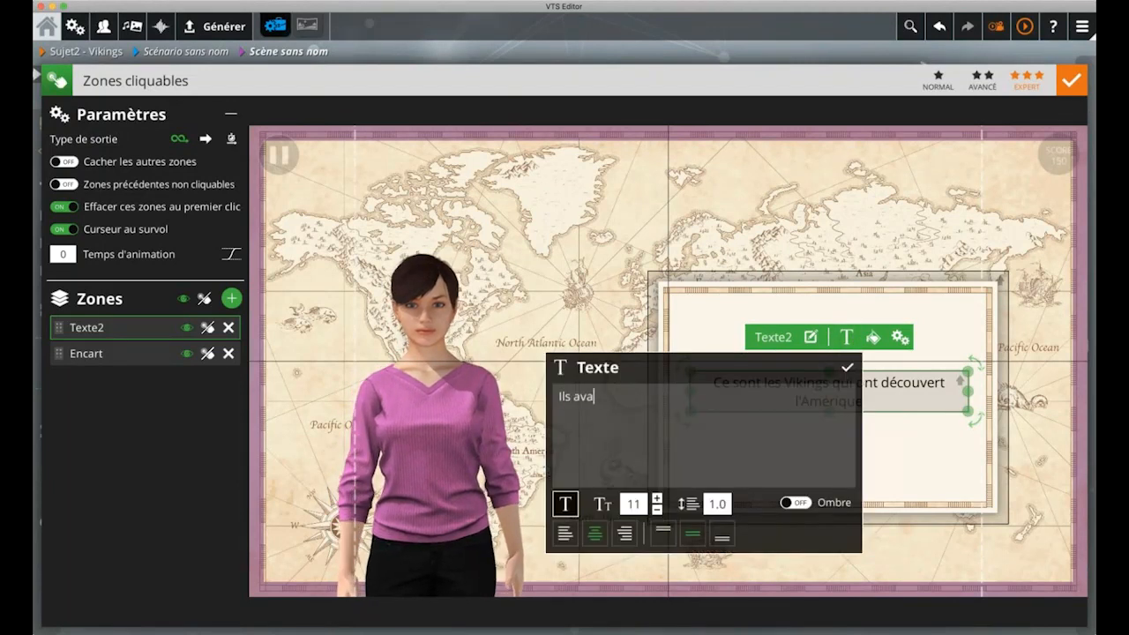
pyautogui.write('ient la volonté d')
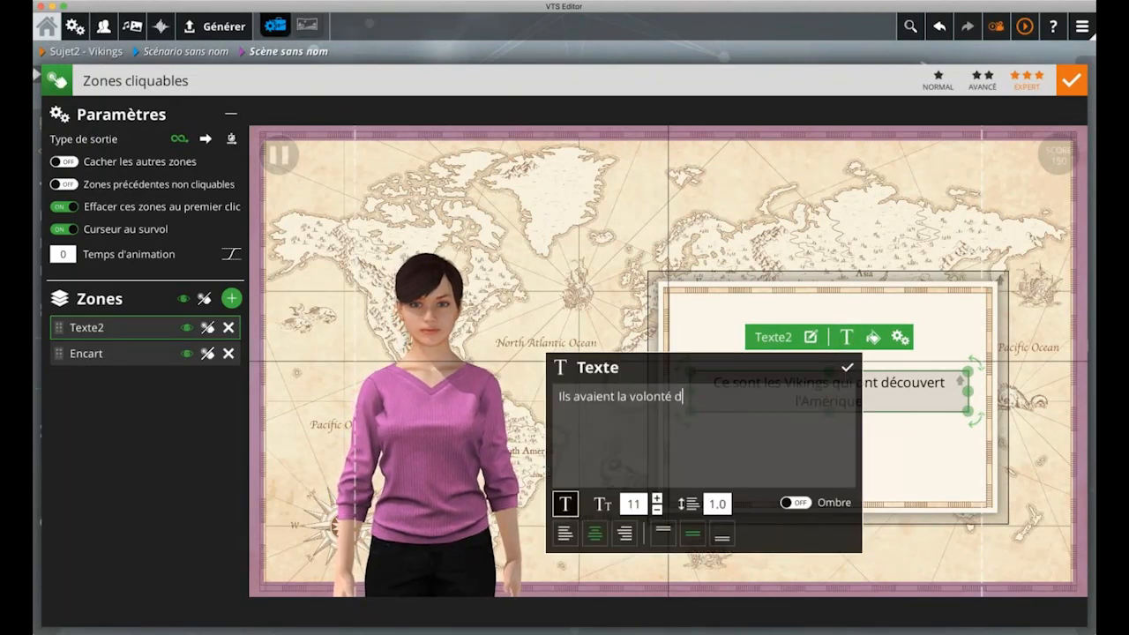
pyautogui.write("e s'installer.")
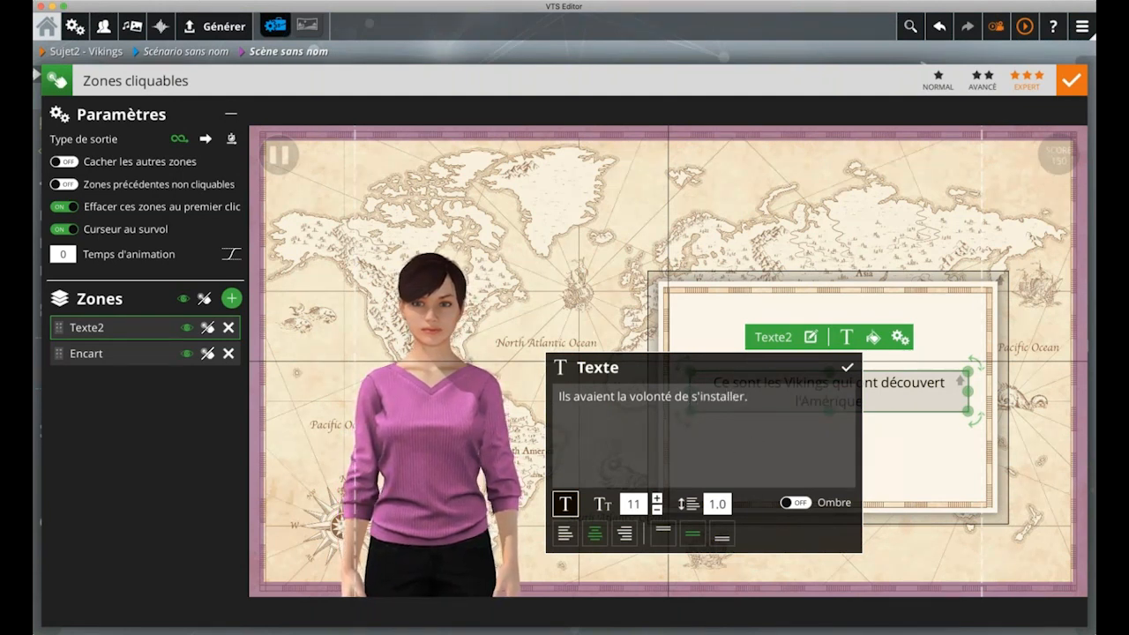
pyautogui.click(847, 368)
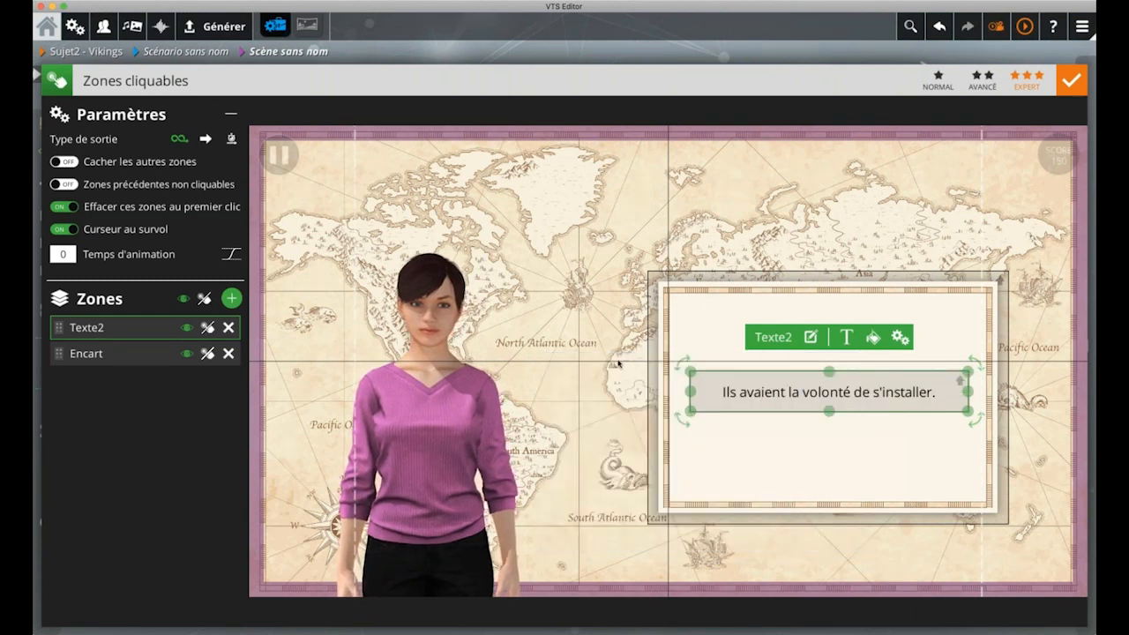
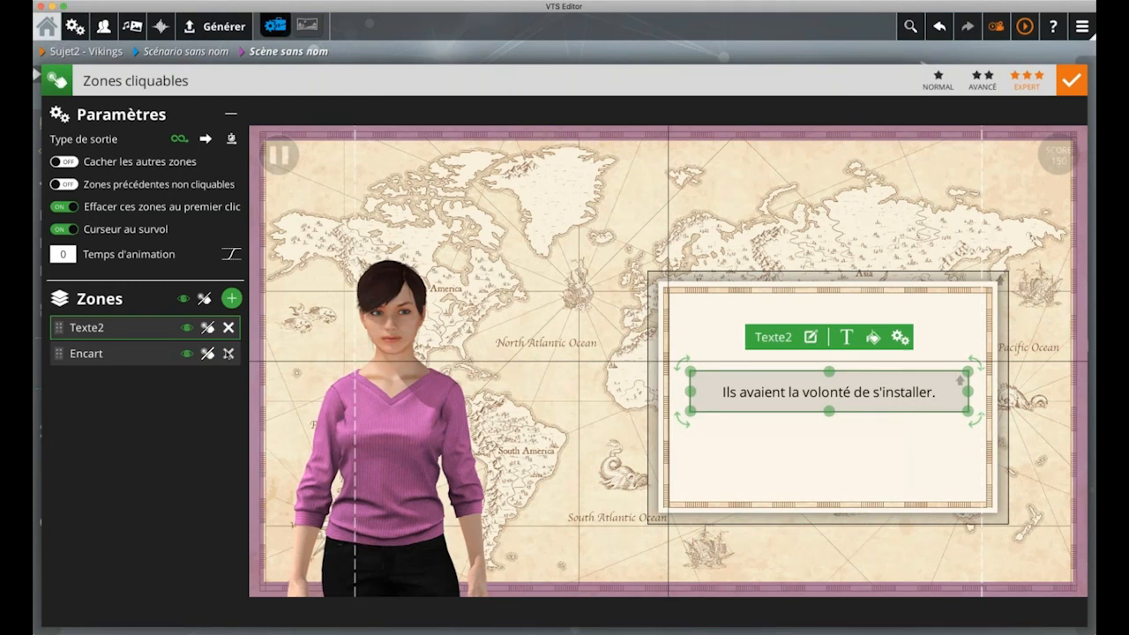
# Remove the Encart zone from this clickable zones block and return to the scene graph
pyautogui.click(228, 354)
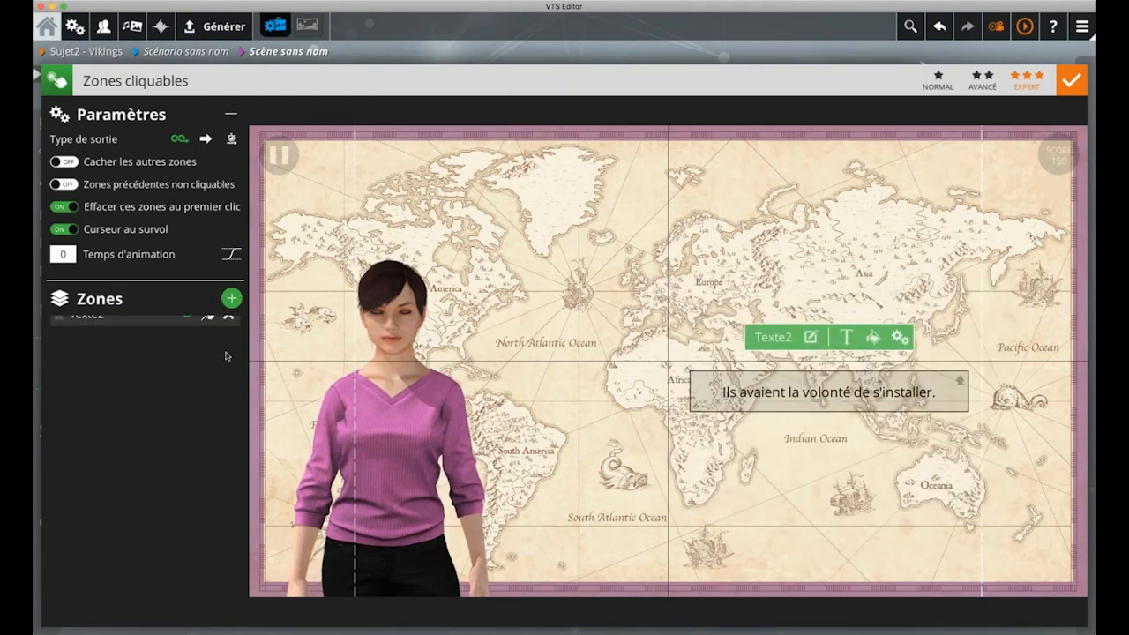
pyautogui.click(548, 54)
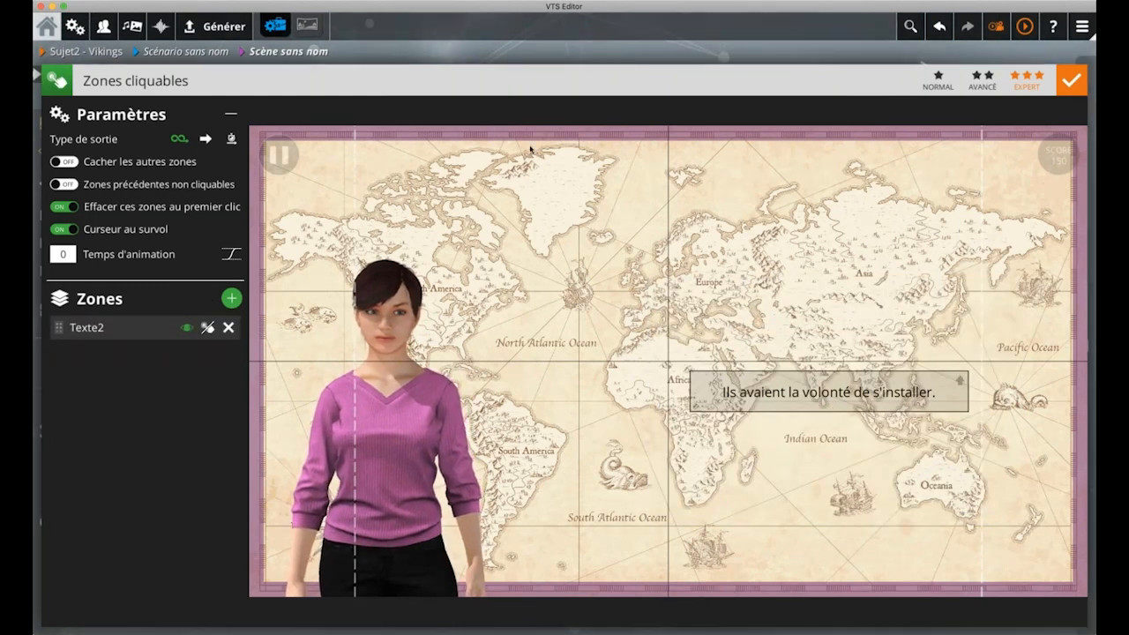
pyautogui.click(555, 449)
# Duplicate the Parler block "Les Vikings sont les premiers" and place the copy directly below the original
pyautogui.moveTo(554, 446); pyautogui.dragTo(529, 379)
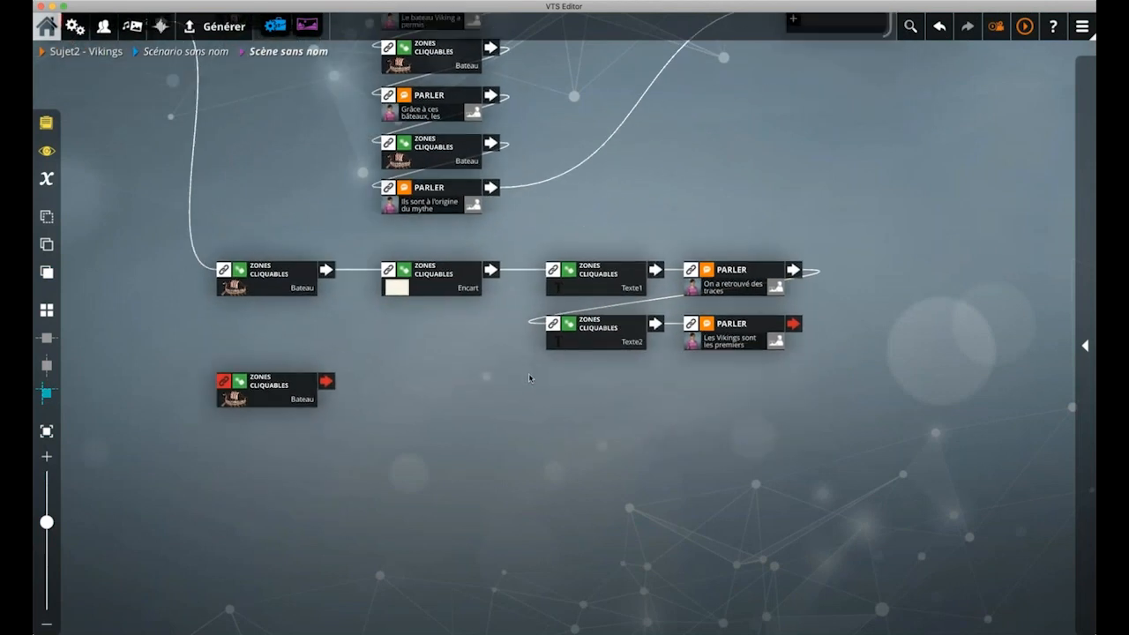
pyautogui.click(719, 326)
pyautogui.click(710, 304)
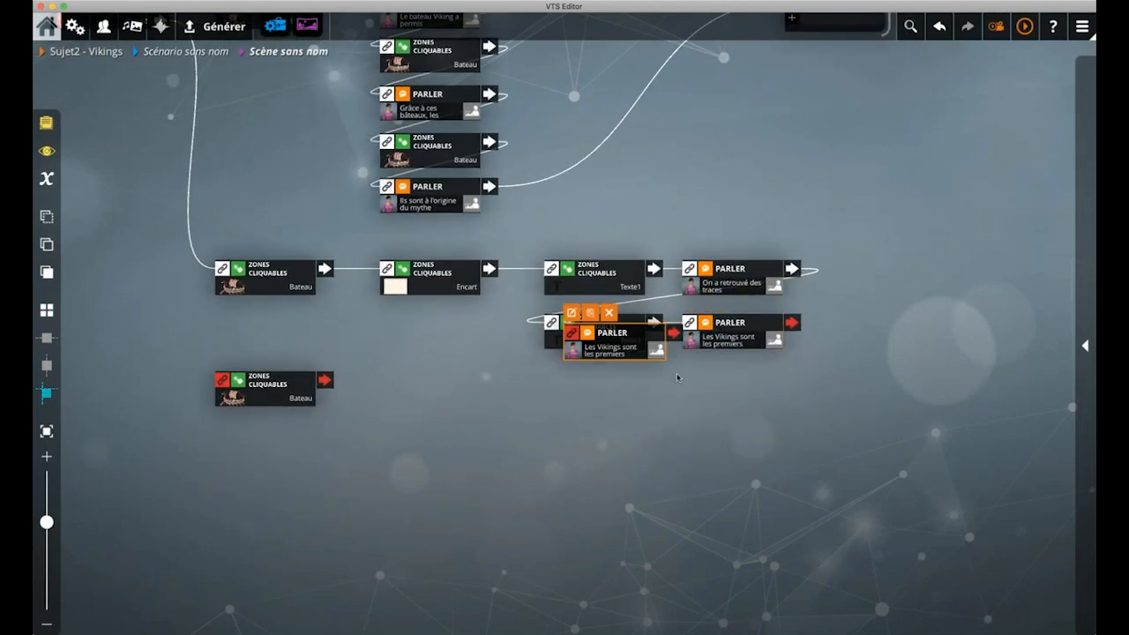
pyautogui.moveTo(625, 349); pyautogui.dragTo(729, 393)
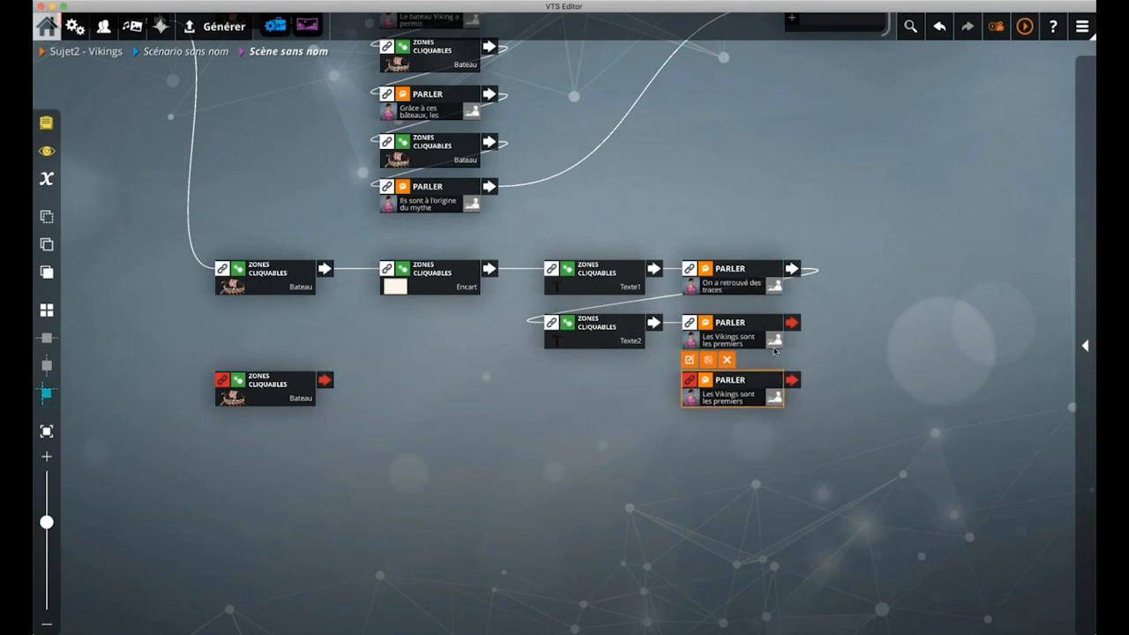
# Duplicate the Texte2 clickable zones block, place the copy below it, and link the original "Les Vikings sont les premiers" Parler block to the copy
pyautogui.click(596, 334)
pyautogui.click(572, 309)
pyautogui.moveTo(640, 352); pyautogui.dragTo(611, 417)
pyautogui.moveTo(792, 323); pyautogui.dragTo(597, 389)
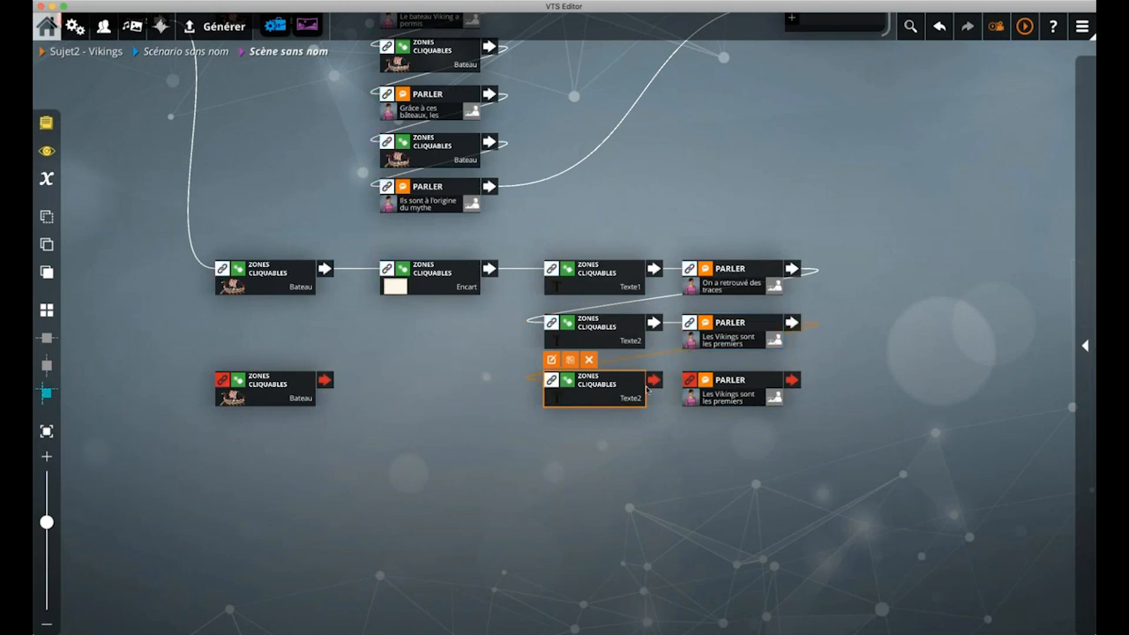
# In the copied clickable zones block, duplicate the Texte2 zone, rename the copy Texte3, and delete Texte2
pyautogui.doubleClick(597, 389)
pyautogui.click(128, 333)
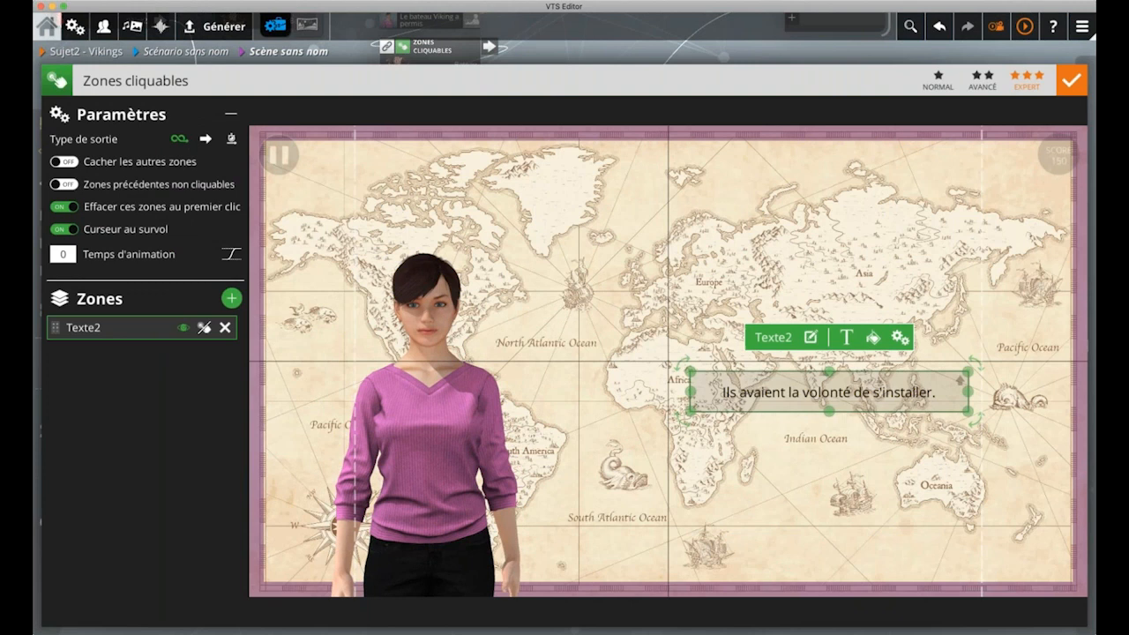
pyautogui.press('super+v')
pyautogui.click(95, 327)
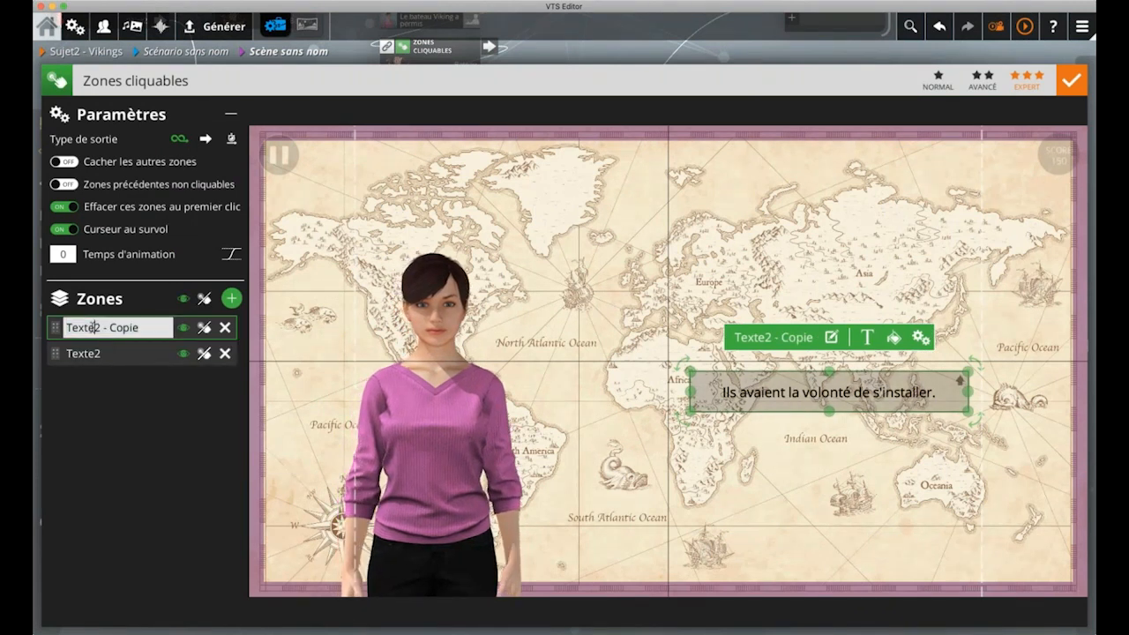
pyautogui.moveTo(94, 328); pyautogui.dragTo(169, 327)
pyautogui.write('3')
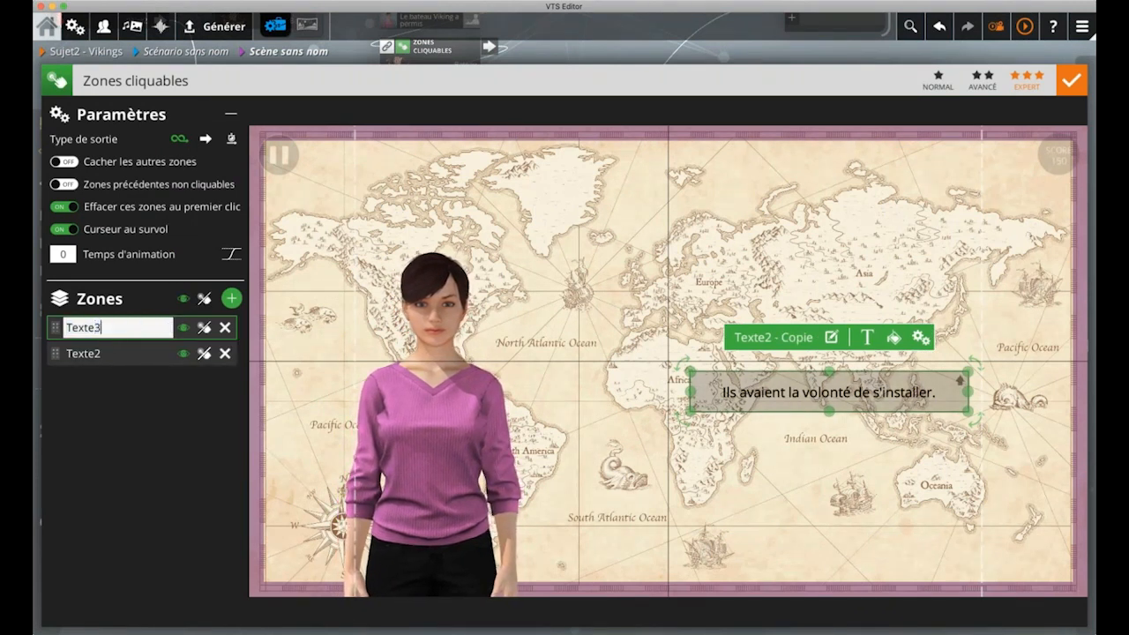
pyautogui.press('Return')
pyautogui.click(225, 353)
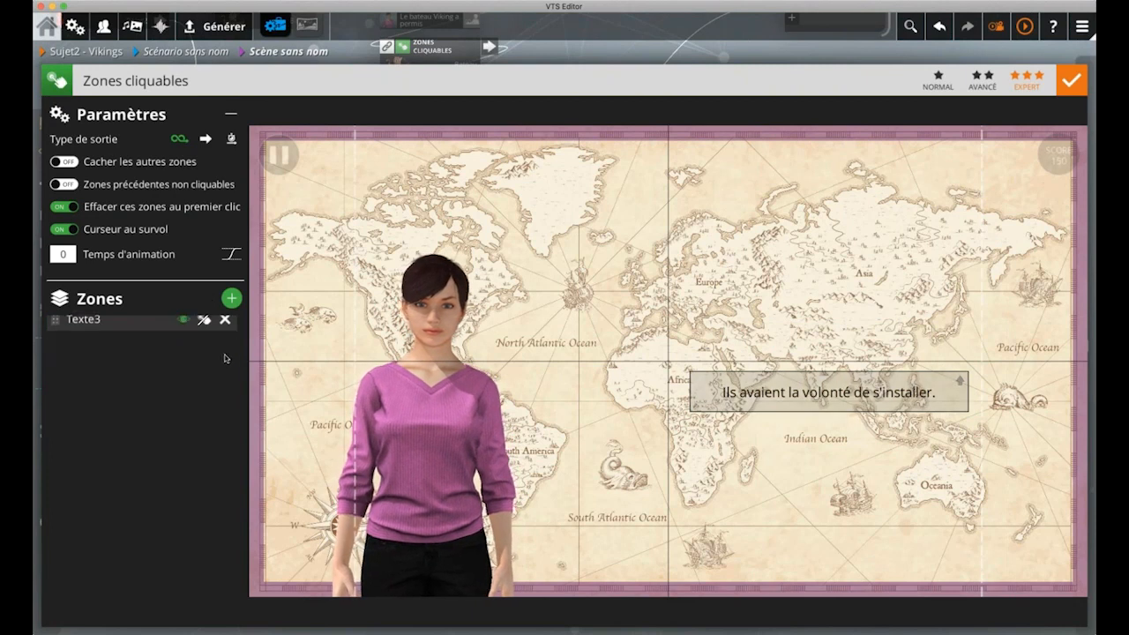
# Add the existing Encart zone to the block and move Texte3 above it in the zone order
pyautogui.click(231, 299)
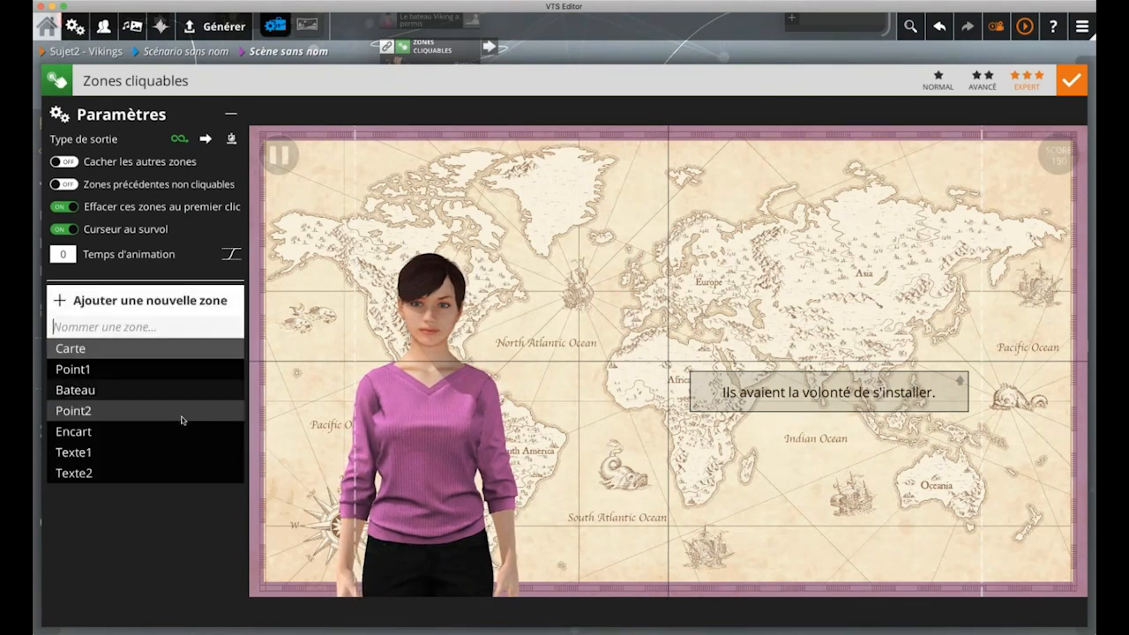
pyautogui.click(79, 431)
pyautogui.click(97, 362)
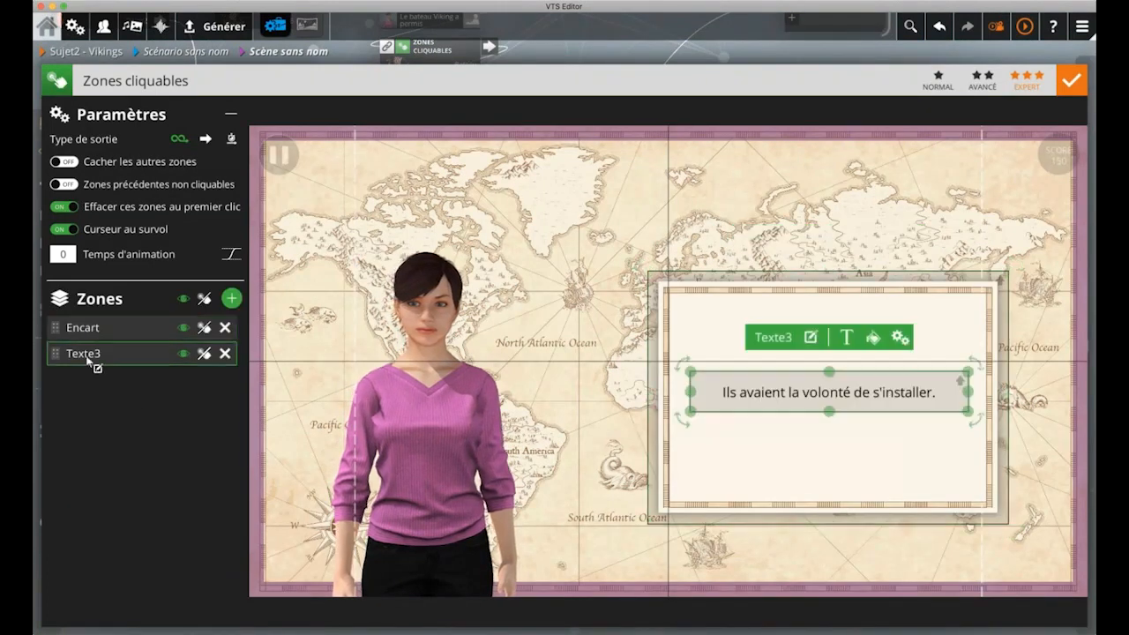
pyautogui.moveTo(95, 358); pyautogui.dragTo(106, 334)
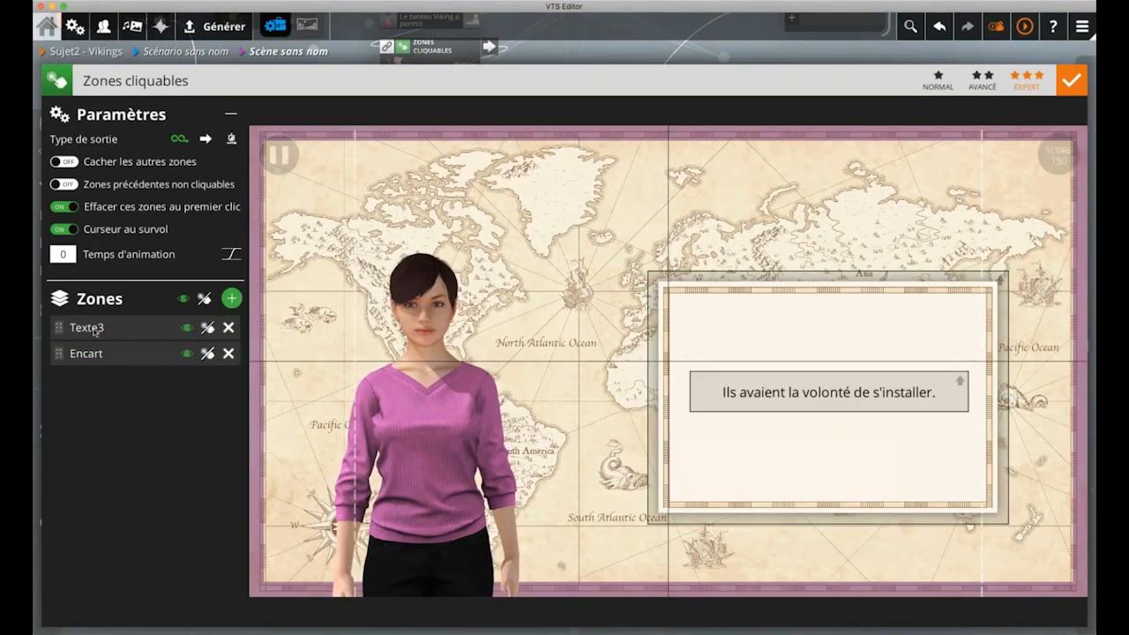
# Move the Texte3 text box down into the lower part of the frame and change its text to "Ce n'est pas Chrostophe Colomb !"
pyautogui.click(81, 327)
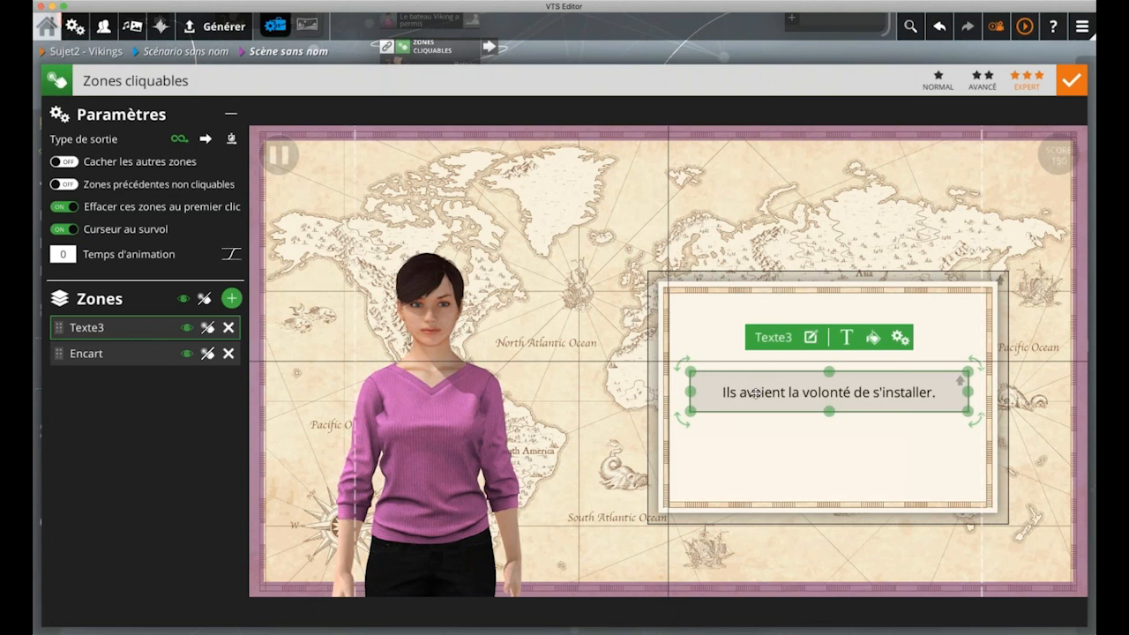
pyautogui.moveTo(756, 394); pyautogui.dragTo(756, 444)
pyautogui.click(846, 386)
pyautogui.press('super+a')
pyautogui.write("Ce n'est pa")
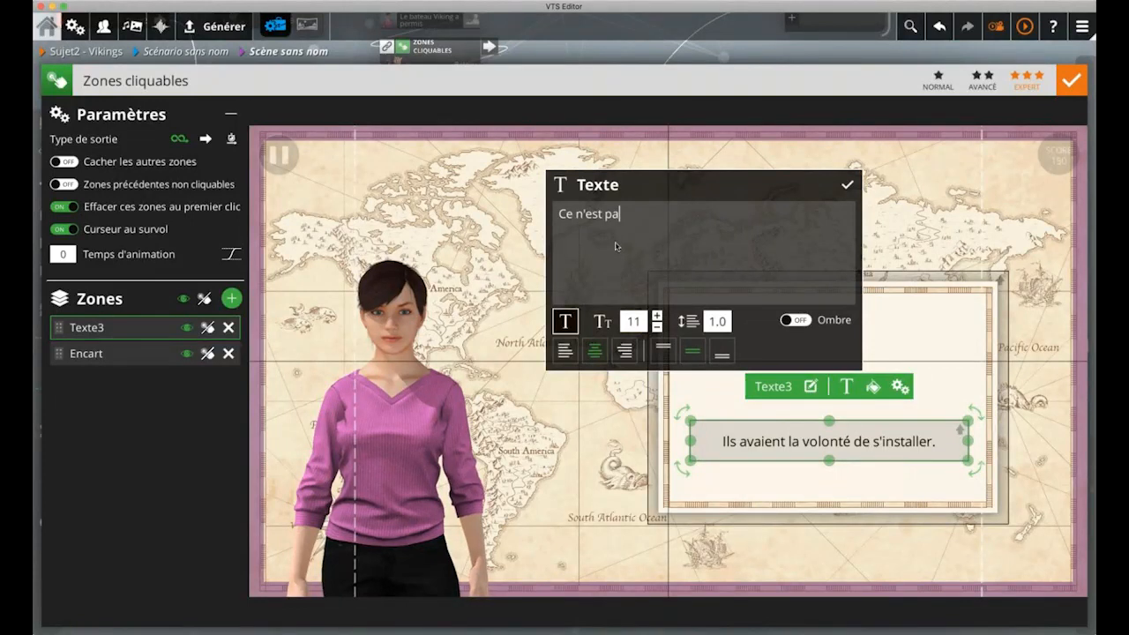
pyautogui.write('s Chrostophe Colomb, co')
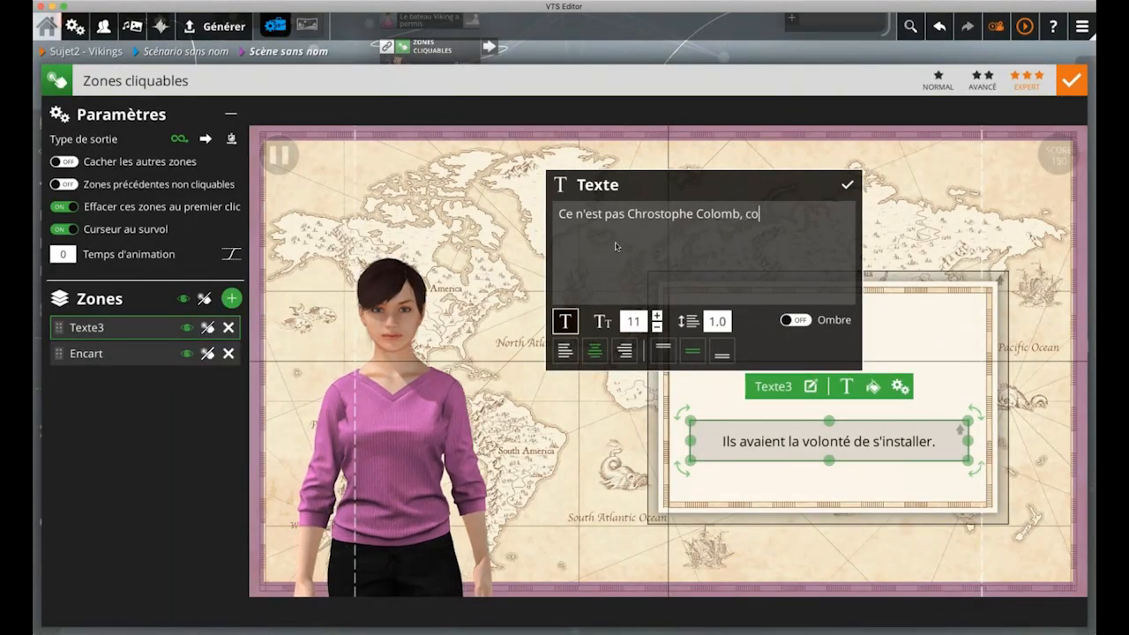
pyautogui.press('BackSpace')
pyautogui.press('BackSpace')
pyautogui.press('BackSpace')
pyautogui.press('BackSpace')
pyautogui.write(' !')
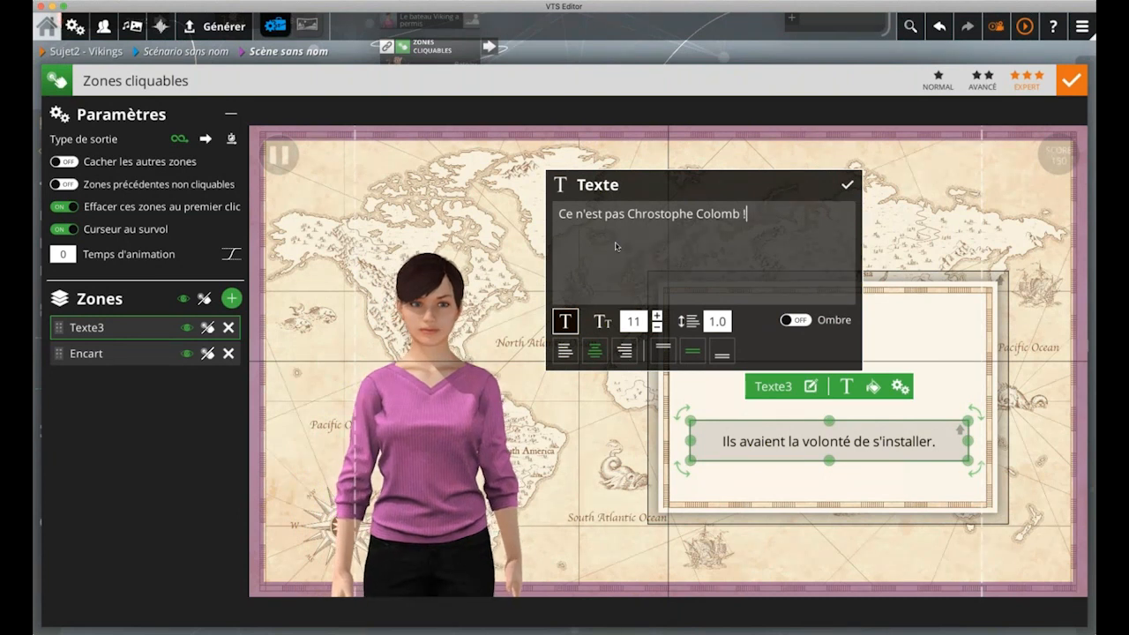
pyautogui.click(847, 184)
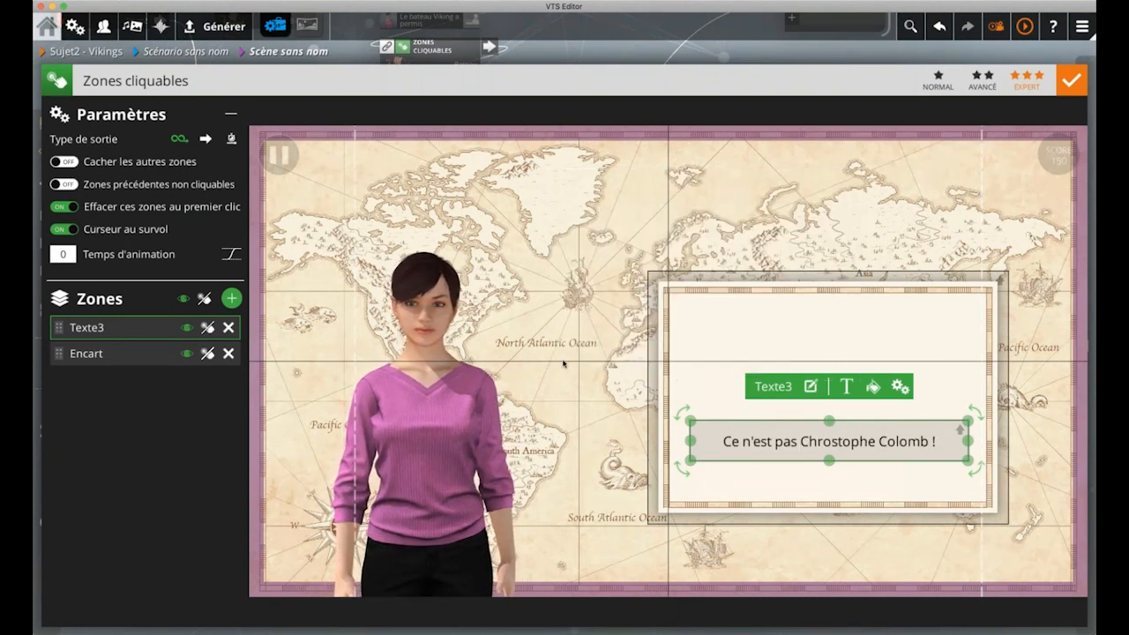
# Remove the Encart zone from the Texte3 block and return to the scene graph
pyautogui.click(229, 352)
pyautogui.click(565, 60)
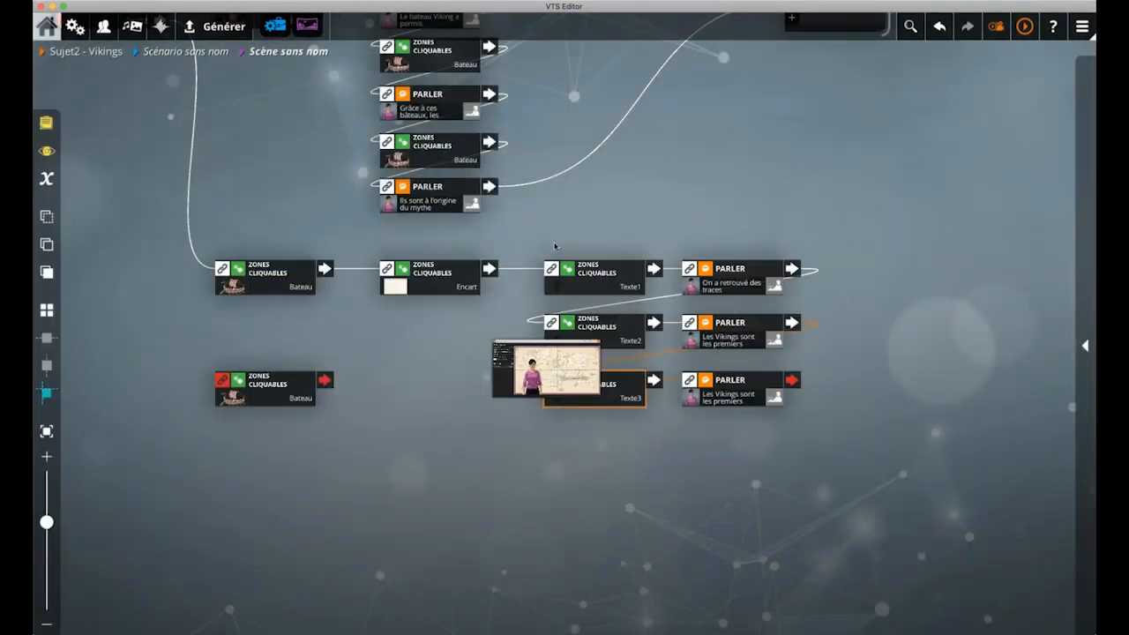
pyautogui.click(483, 340)
# Correct the Texte3 zone's text to "Ce n'est pas Christophe Colomb !" and return to the scene graph
pyautogui.doubleClick(605, 393)
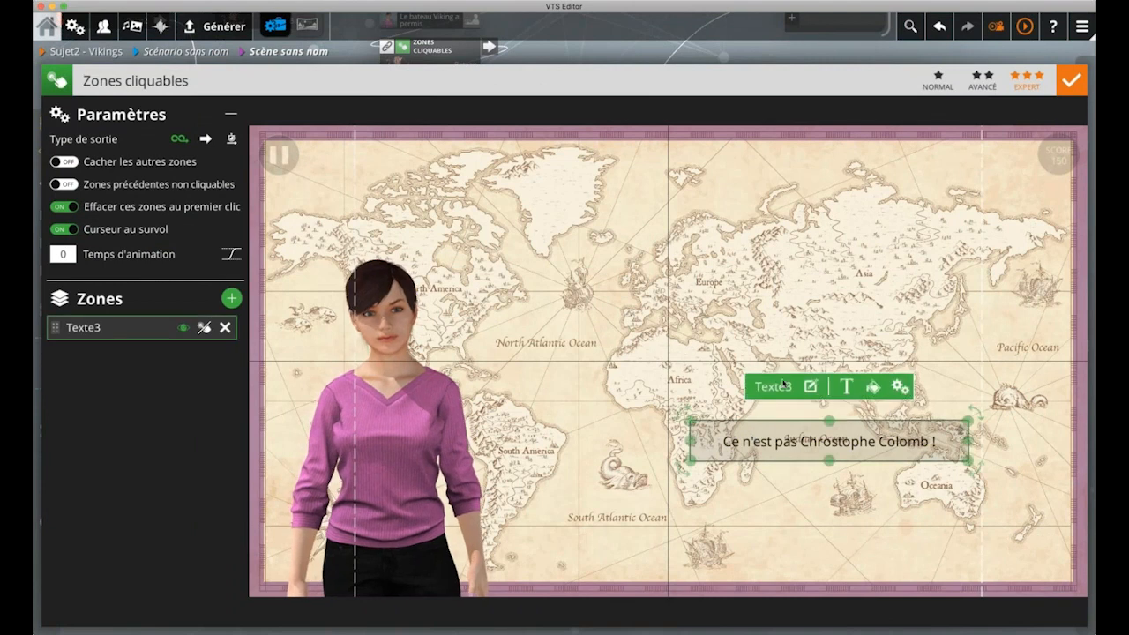
pyautogui.click(847, 386)
pyautogui.tripleClick(671, 214)
pyautogui.click(654, 214)
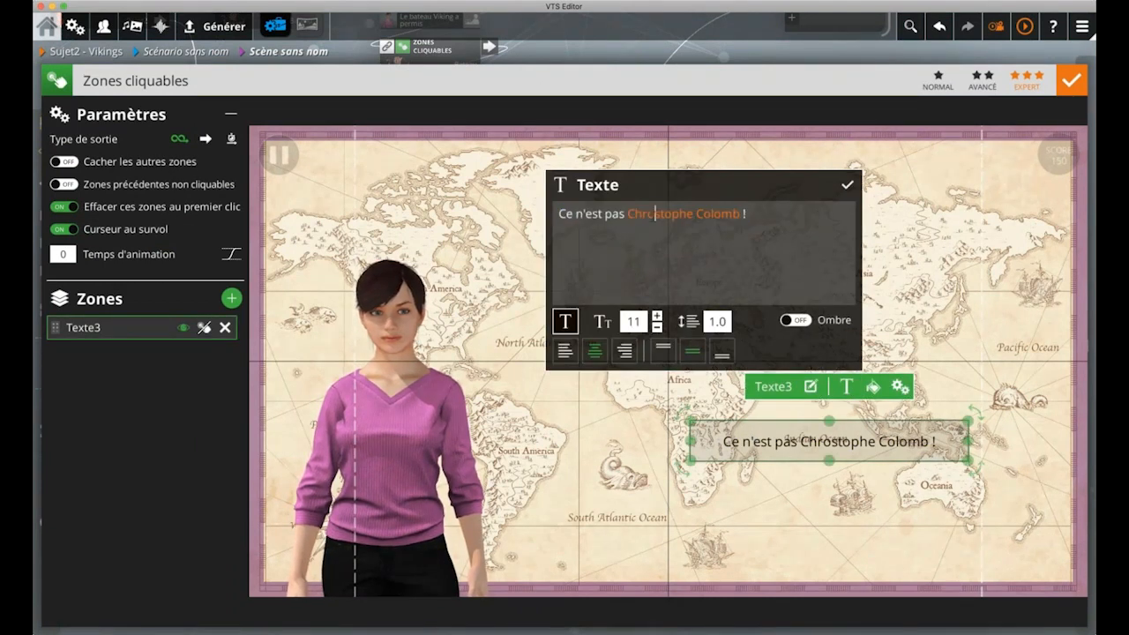
pyautogui.rightClick(653, 215)
pyautogui.click(651, 215)
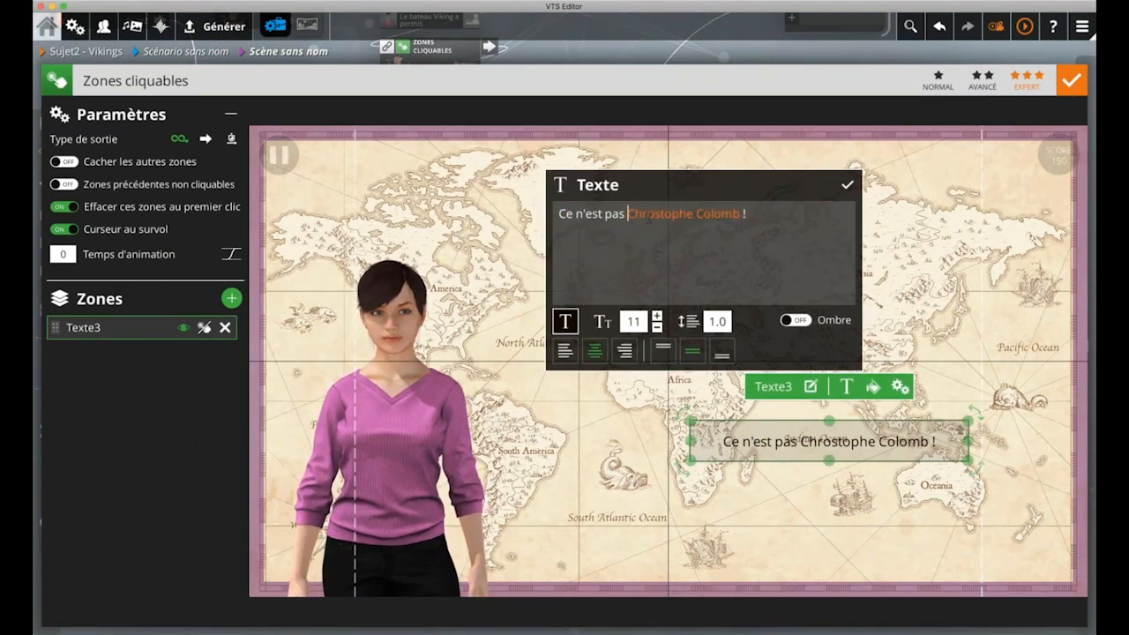
pyautogui.write('i')
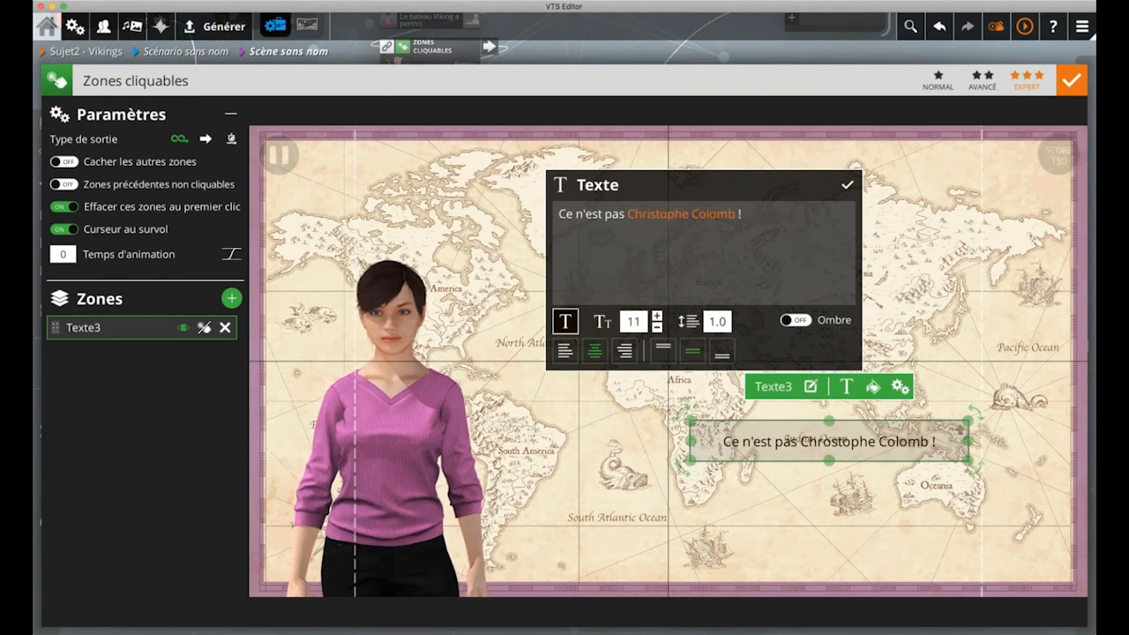
pyautogui.click(847, 184)
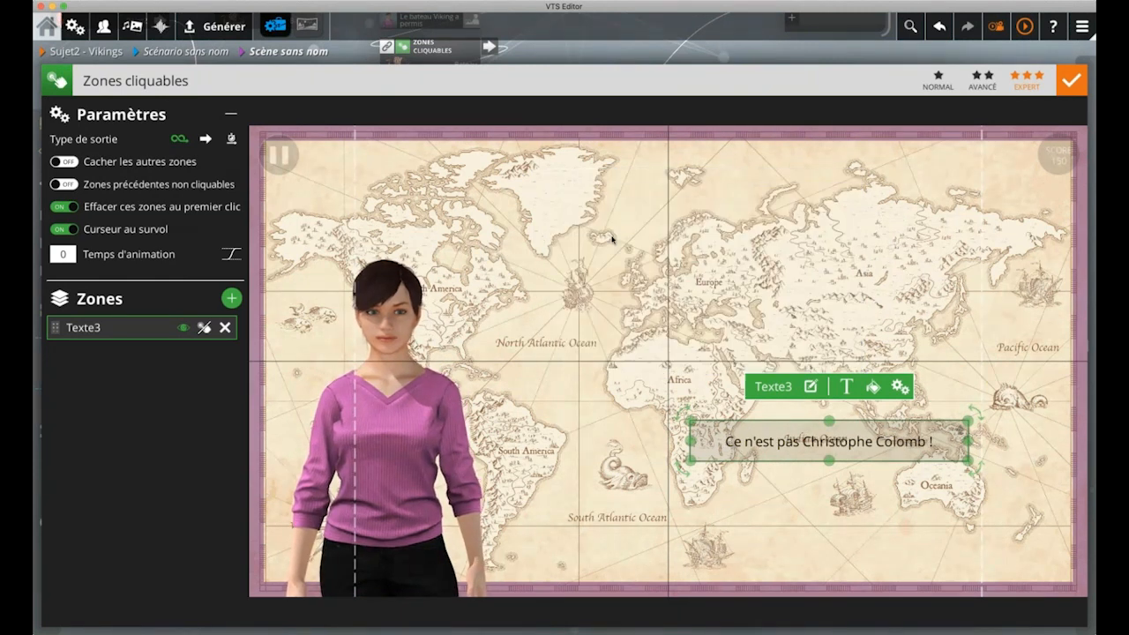
pyautogui.click(213, 392)
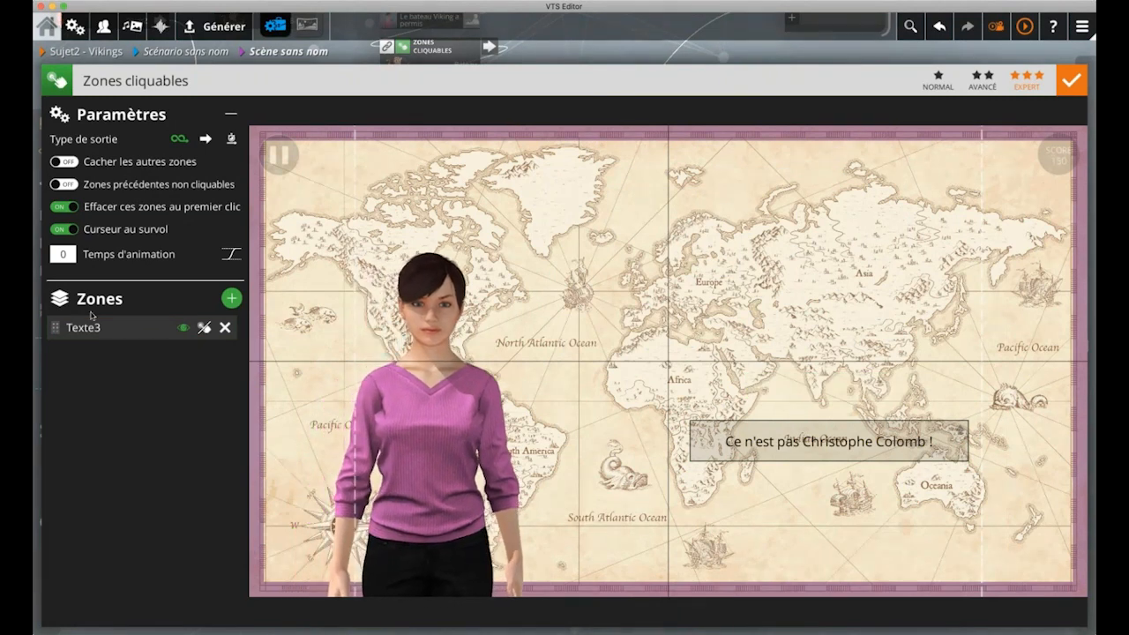
pyautogui.click(457, 54)
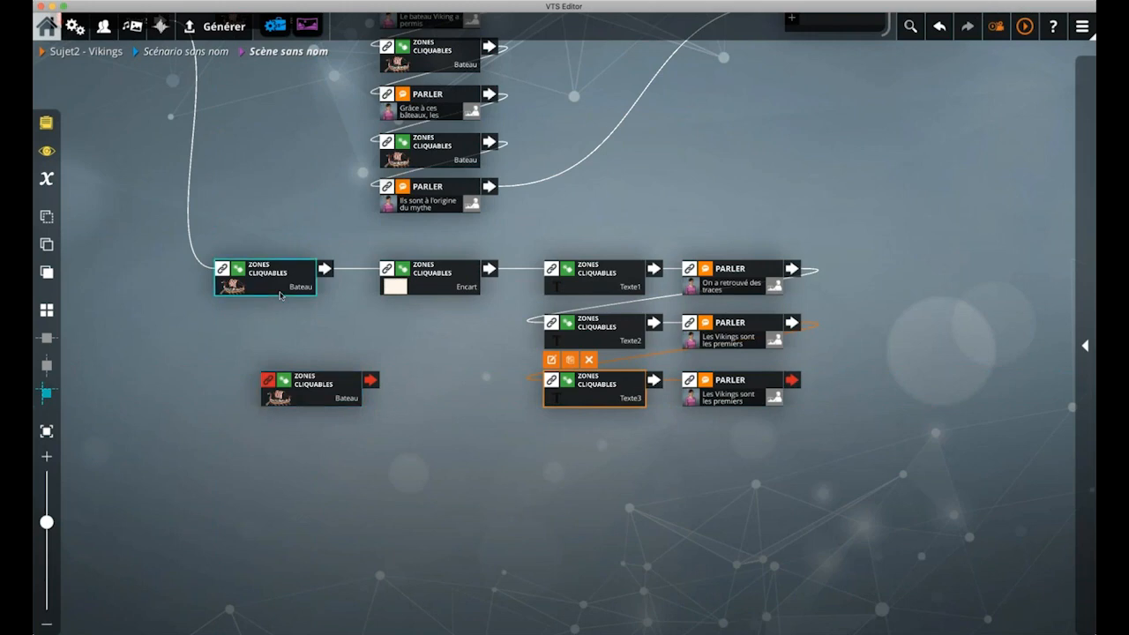
# Check the boat's position in the unlinked Bateau block, then insert that block between the speech block after Texte1 and the Texte2 block
pyautogui.doubleClick(300, 388)
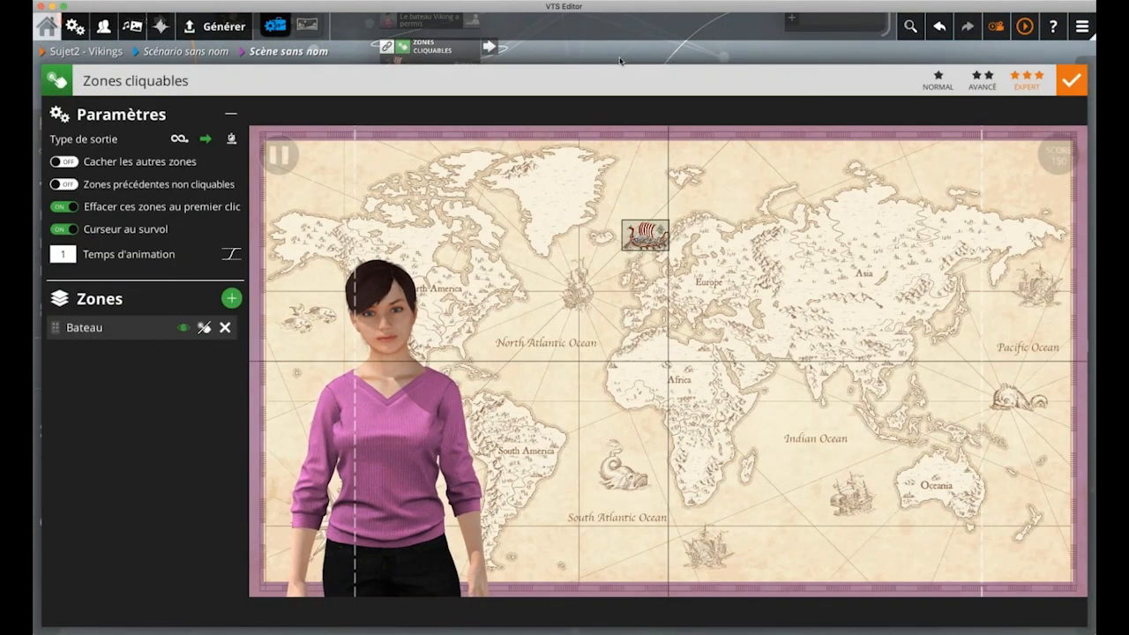
pyautogui.click(593, 54)
pyautogui.doubleClick(291, 393)
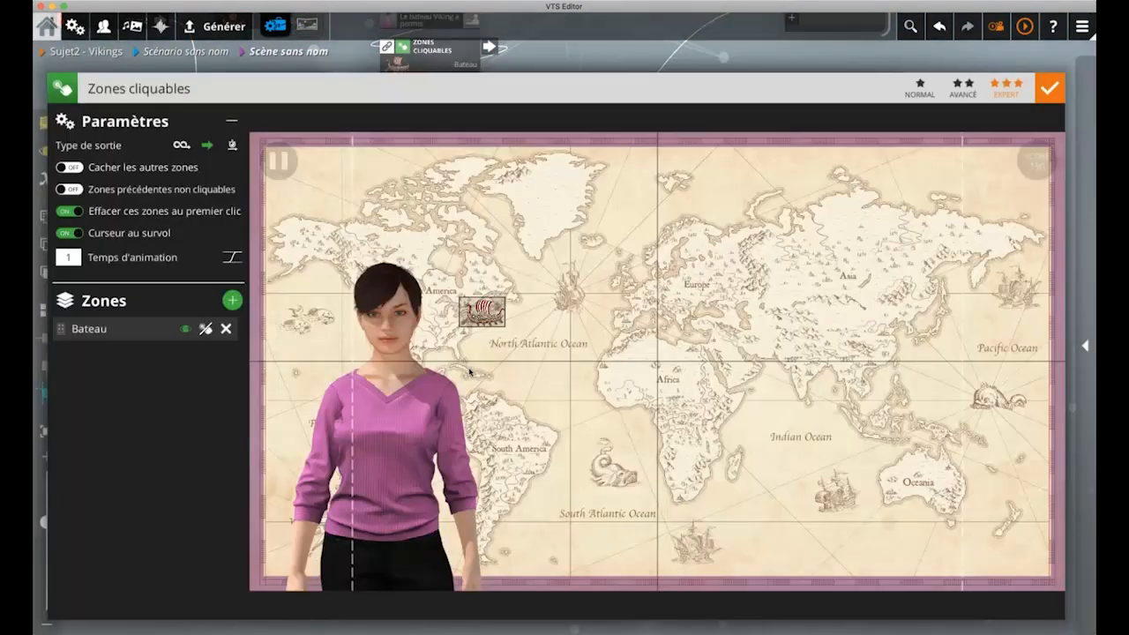
pyautogui.click(488, 311)
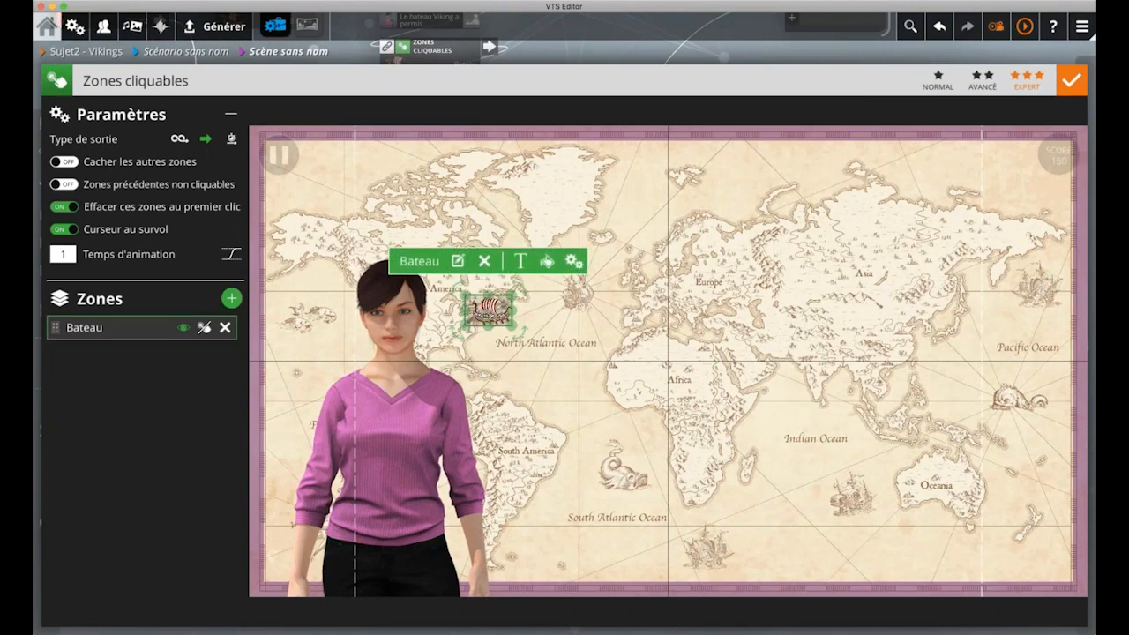
pyautogui.click(607, 46)
pyautogui.moveTo(308, 393); pyautogui.dragTo(900, 282)
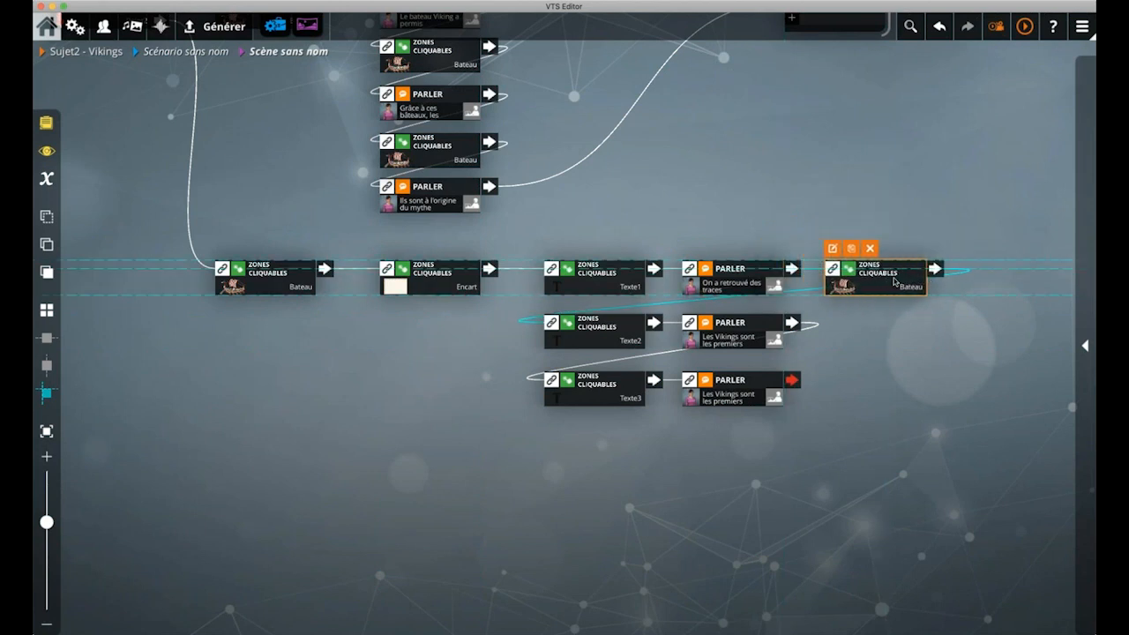
pyautogui.click(724, 279)
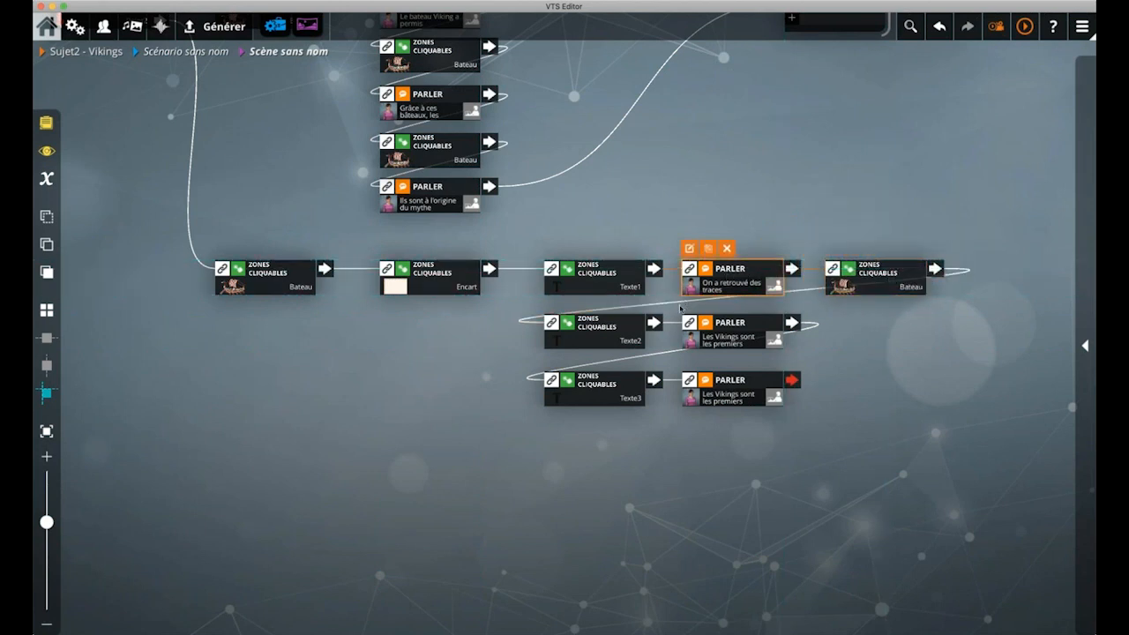
pyautogui.click(724, 340)
pyautogui.click(734, 398)
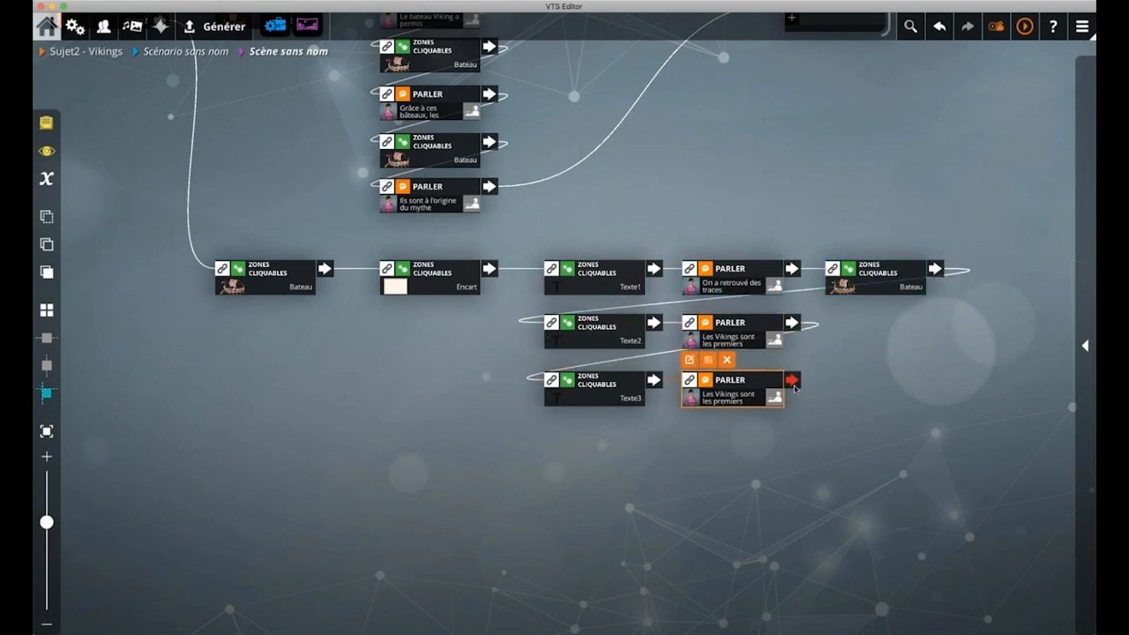
# Remove the link from the first branch's last speech block to the FIN block and move FIN well away from both branches
pyautogui.click(626, 499)
pyautogui.scroll(-2, 595, 499)
pyautogui.moveTo(596, 499)
pyautogui.mouseDown()
pyautogui.moveTo(568, 487)
pyautogui.moveTo(584, 478)
pyautogui.moveTo(605, 495)
pyautogui.mouseUp()
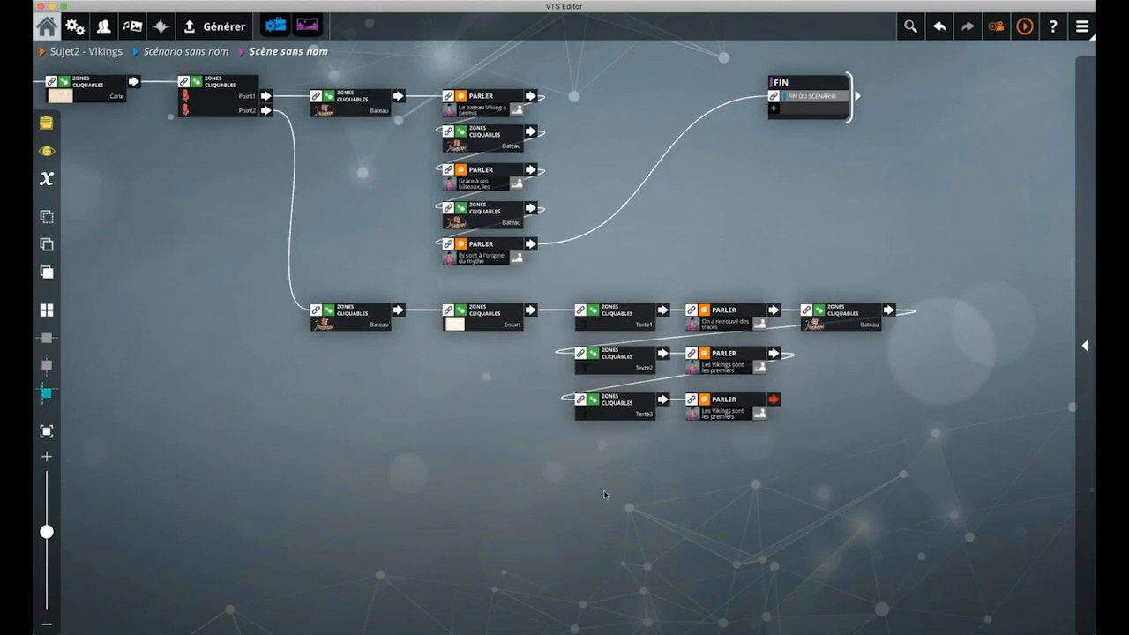
pyautogui.click(719, 110)
pyautogui.moveTo(806, 110); pyautogui.dragTo(974, 109)
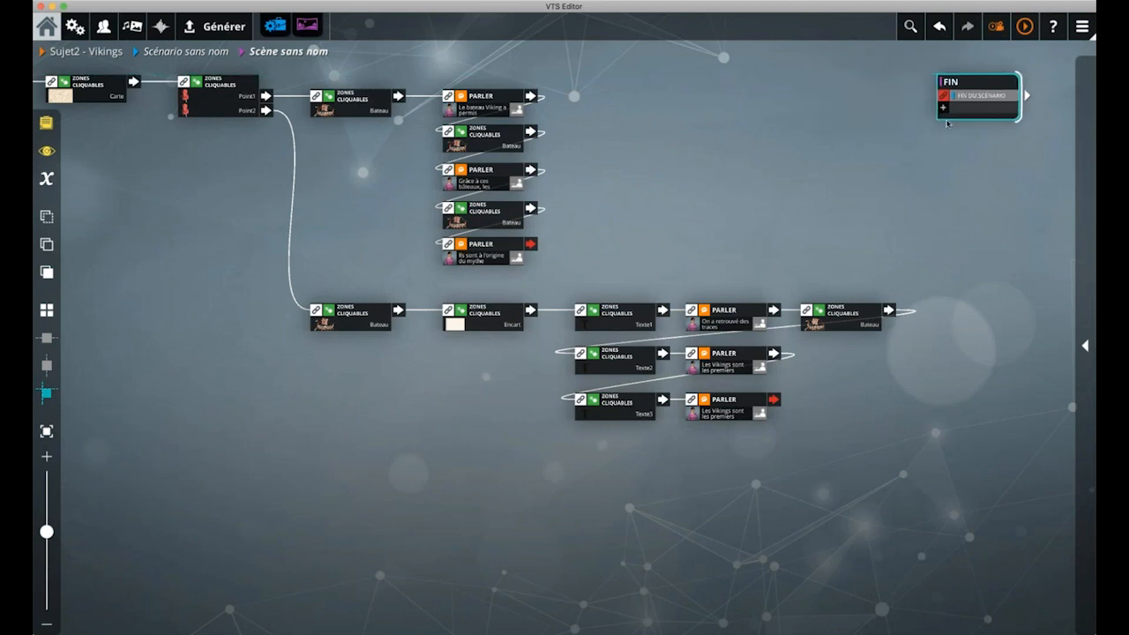
pyautogui.scroll(-2, 804, 174)
pyautogui.moveTo(804, 174); pyautogui.dragTo(640, 256)
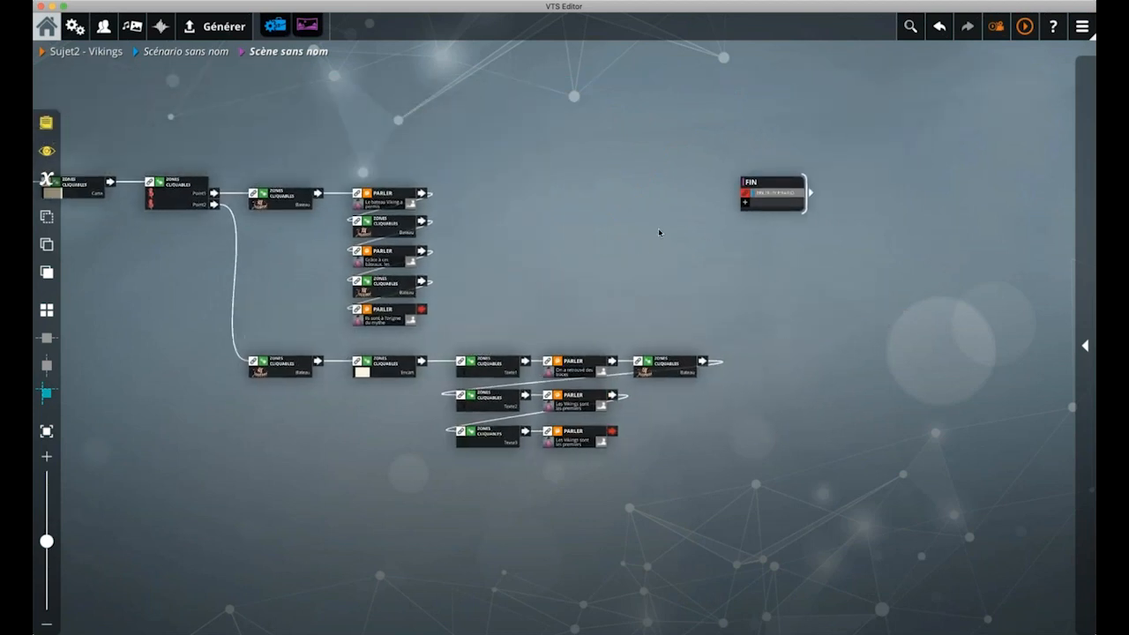
pyautogui.moveTo(761, 199); pyautogui.dragTo(889, 158)
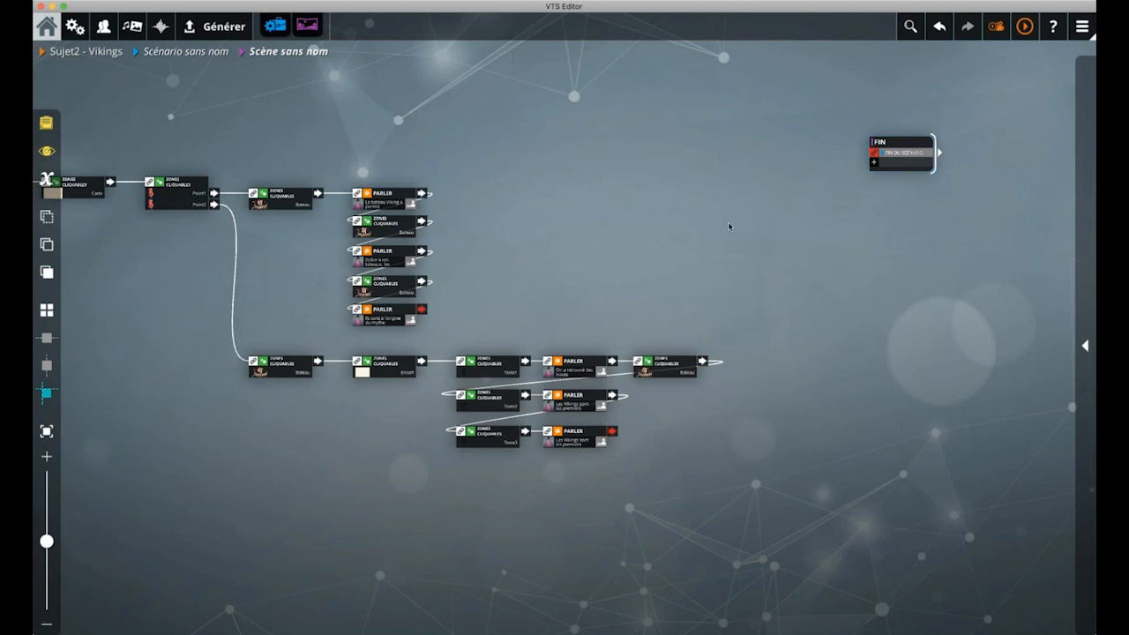
pyautogui.doubleClick(176, 193)
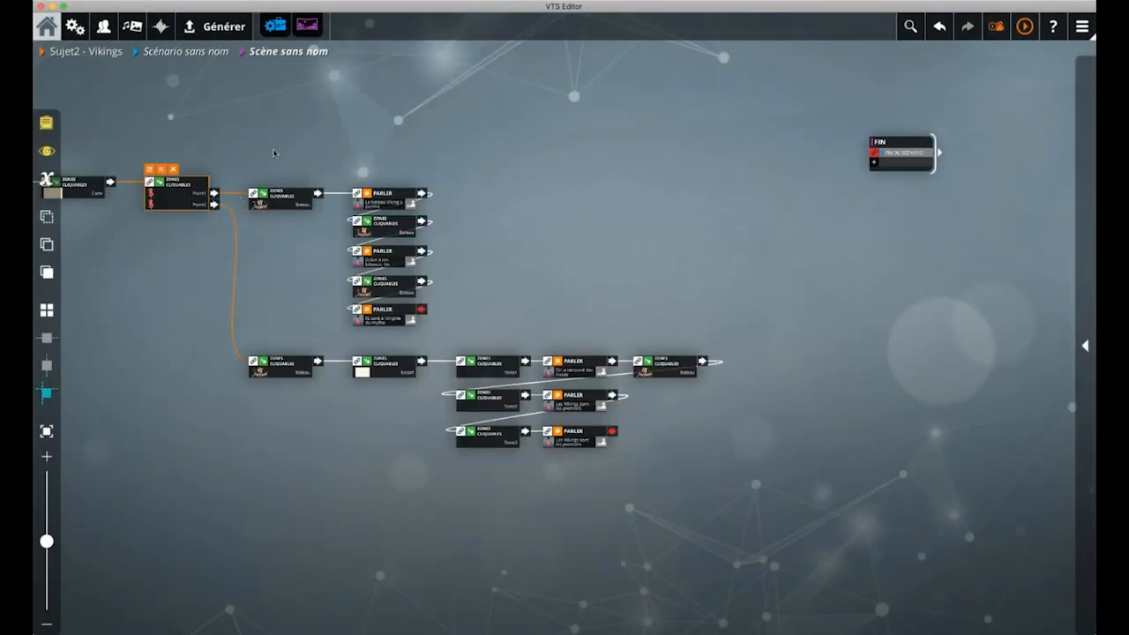
pyautogui.moveTo(273, 153); pyautogui.dragTo(402, 324)
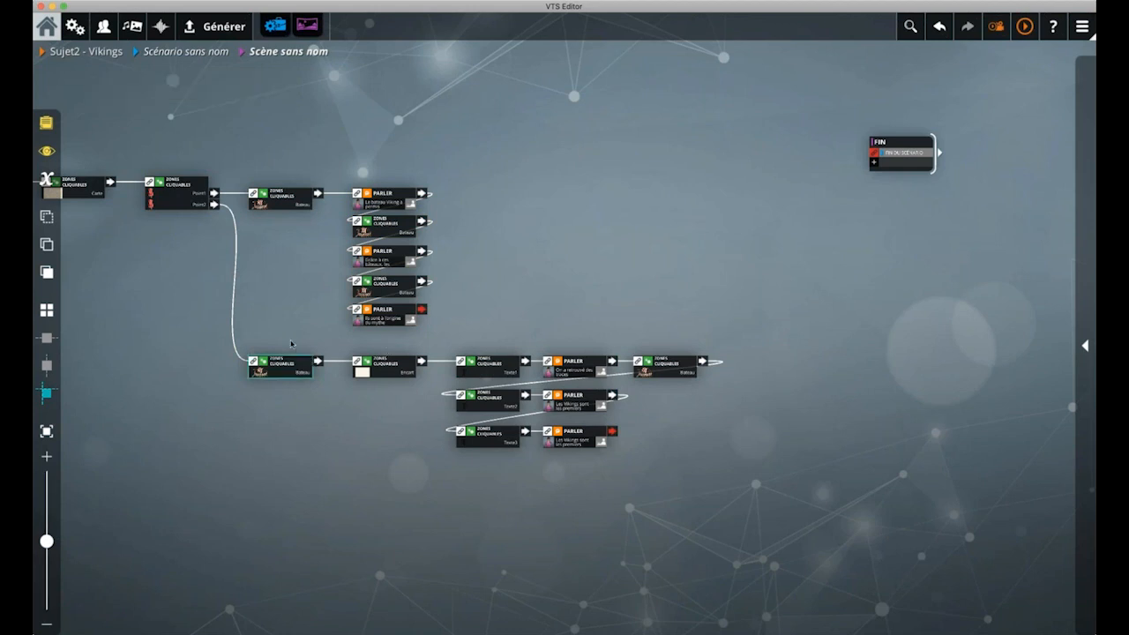
pyautogui.moveTo(291, 341); pyautogui.dragTo(651, 467)
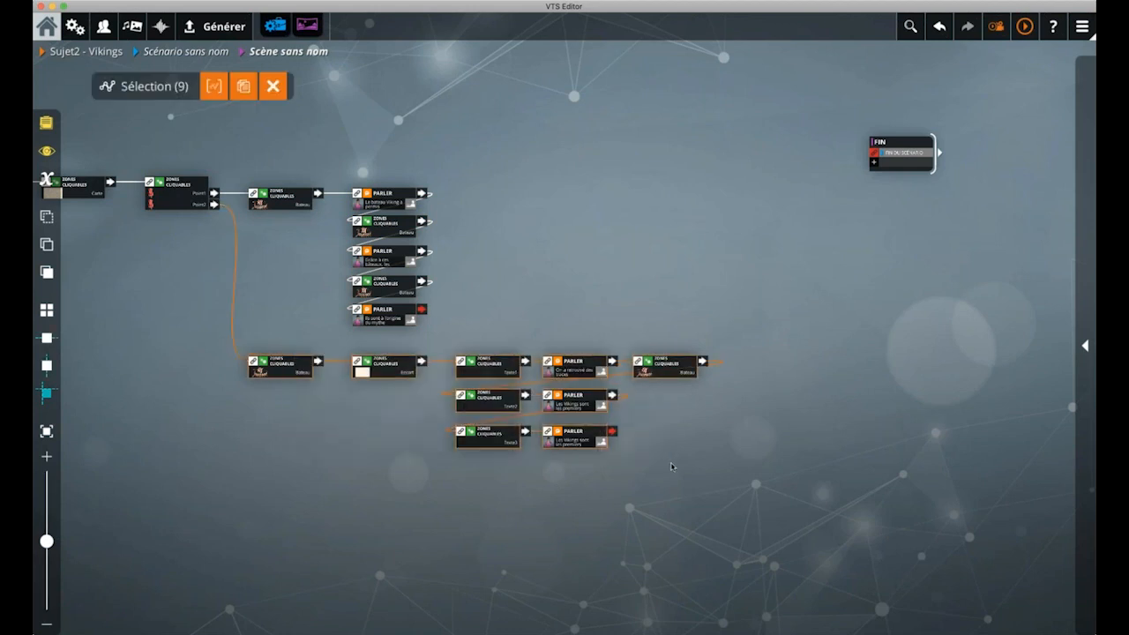
pyautogui.click(672, 467)
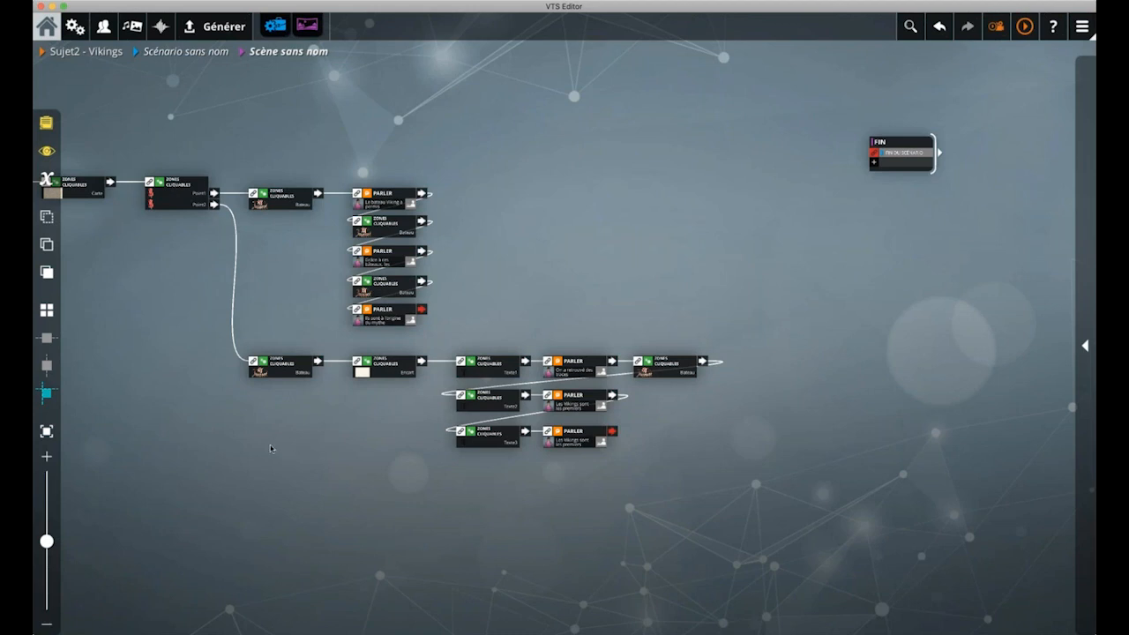
pyautogui.click(184, 207)
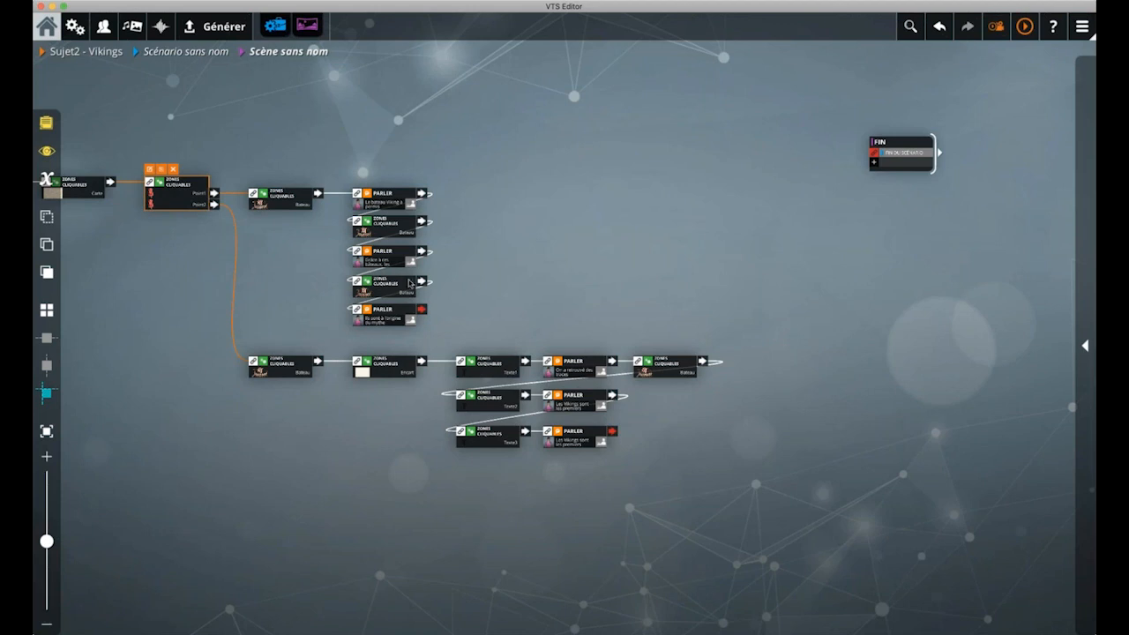
pyautogui.click(582, 253)
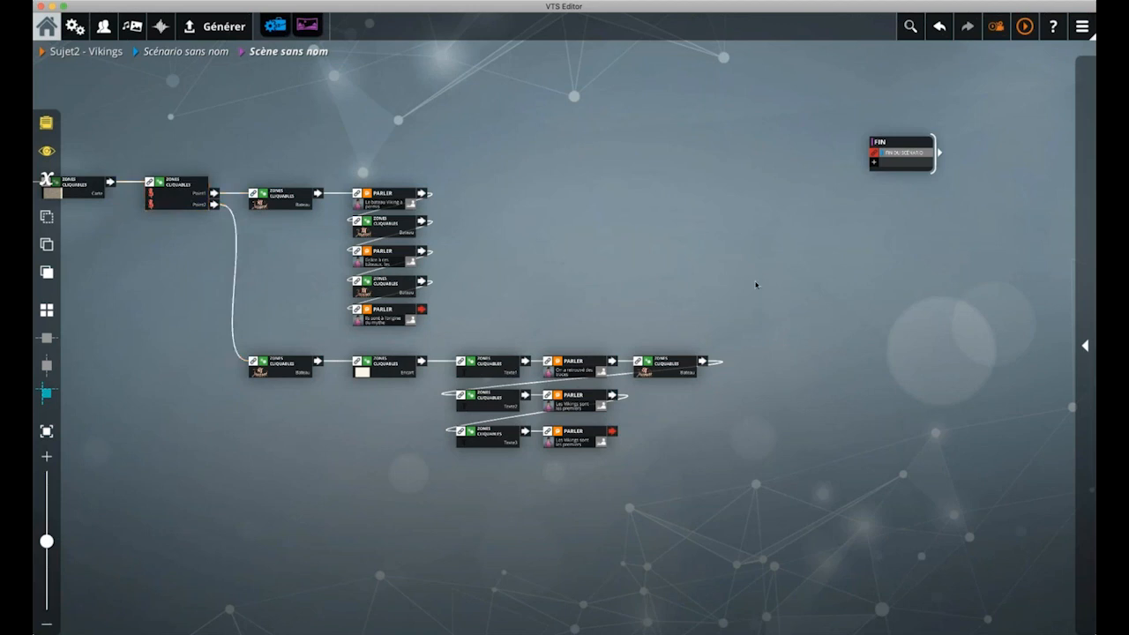
# Add a small relay block beyond the two branches and link the last speech block of each branch to it
pyautogui.rightClick(787, 316)
pyautogui.moveTo(822, 379); pyautogui.dragTo(738, 290)
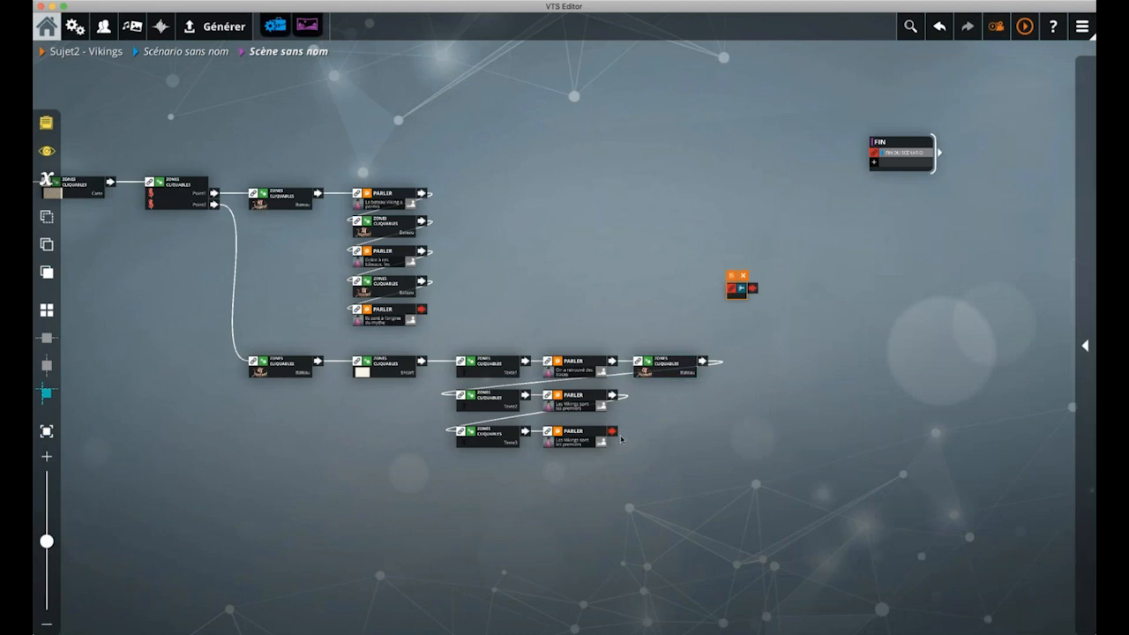
pyautogui.moveTo(612, 432); pyautogui.dragTo(735, 292)
pyautogui.moveTo(422, 309); pyautogui.dragTo(781, 308)
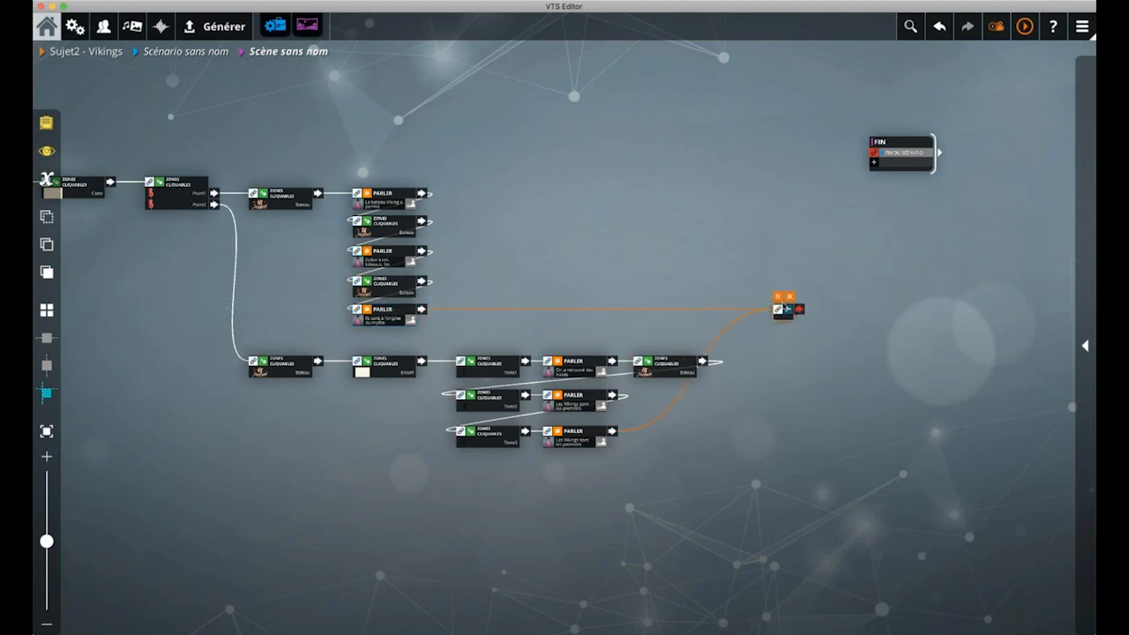
# Duplicate the relay block twice and chain the copies above the branches, looping back to the Point1/Point2 clickable zones block
pyautogui.click(780, 299)
pyautogui.moveTo(581, 337); pyautogui.dragTo(715, 168)
pyautogui.moveTo(801, 310); pyautogui.dragTo(703, 158)
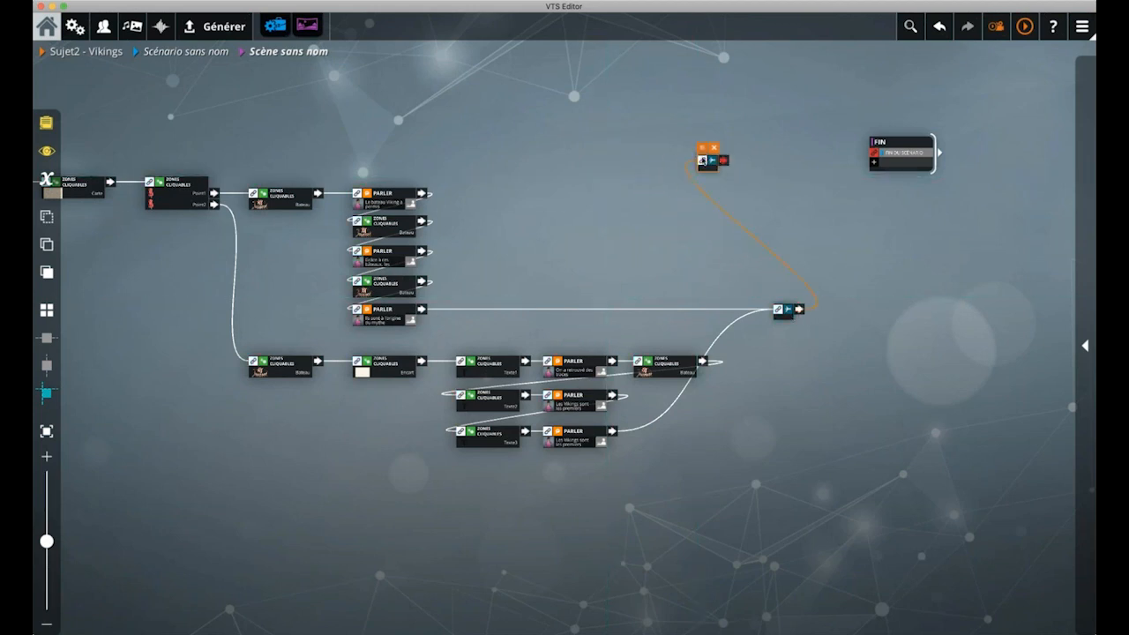
pyautogui.click(702, 148)
pyautogui.moveTo(580, 330); pyautogui.dragTo(165, 187)
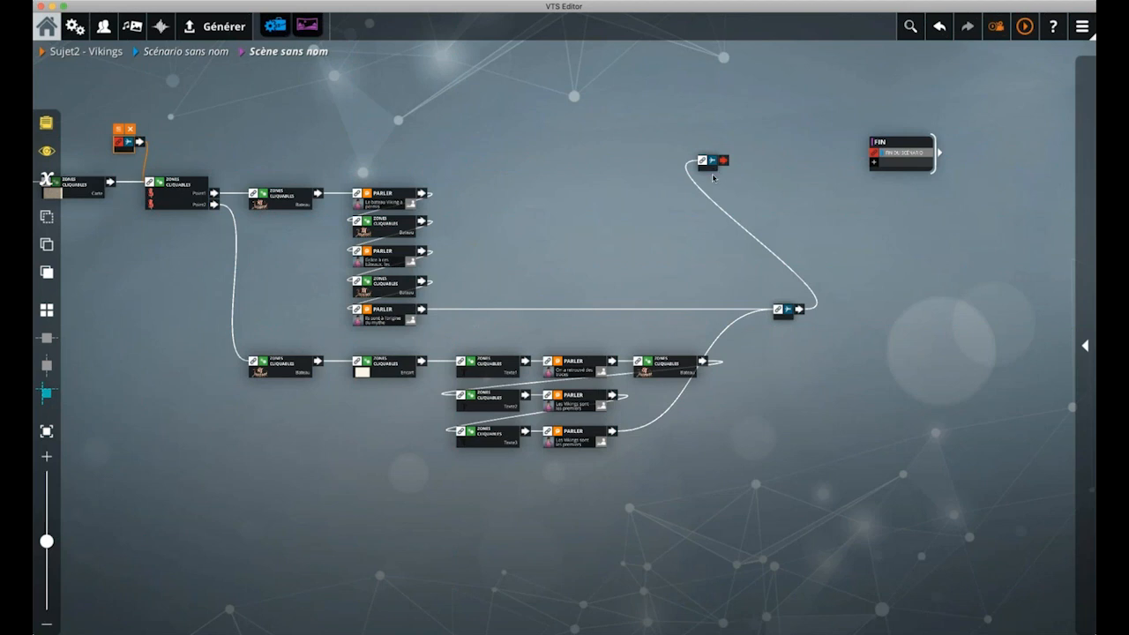
pyautogui.moveTo(712, 166); pyautogui.dragTo(838, 138)
pyautogui.moveTo(400, 164); pyautogui.dragTo(119, 142)
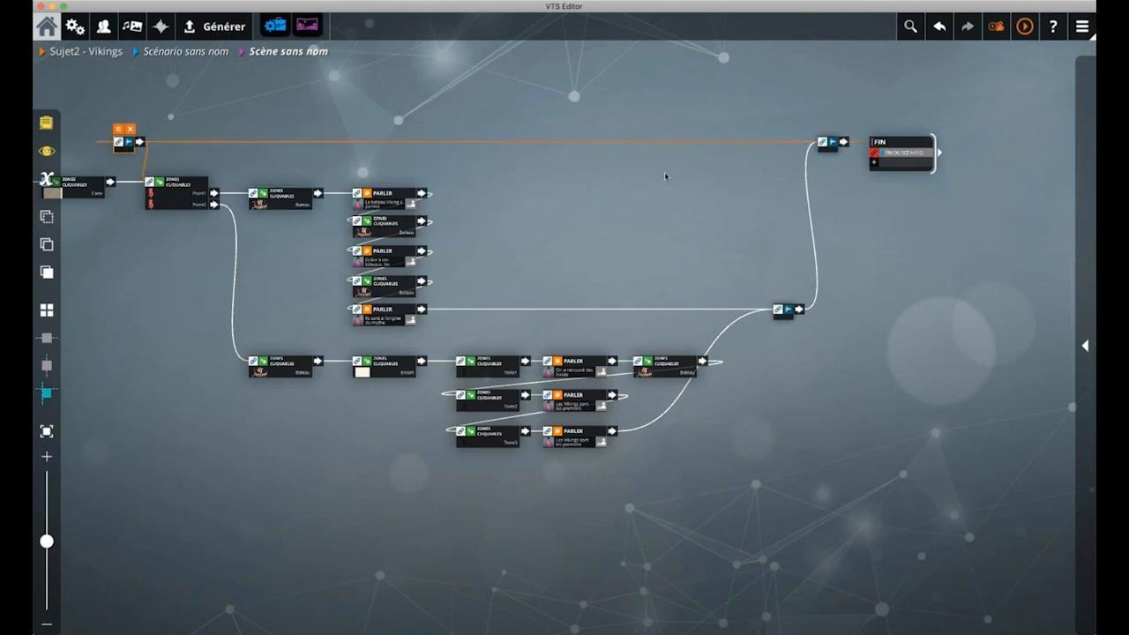
pyautogui.click(744, 219)
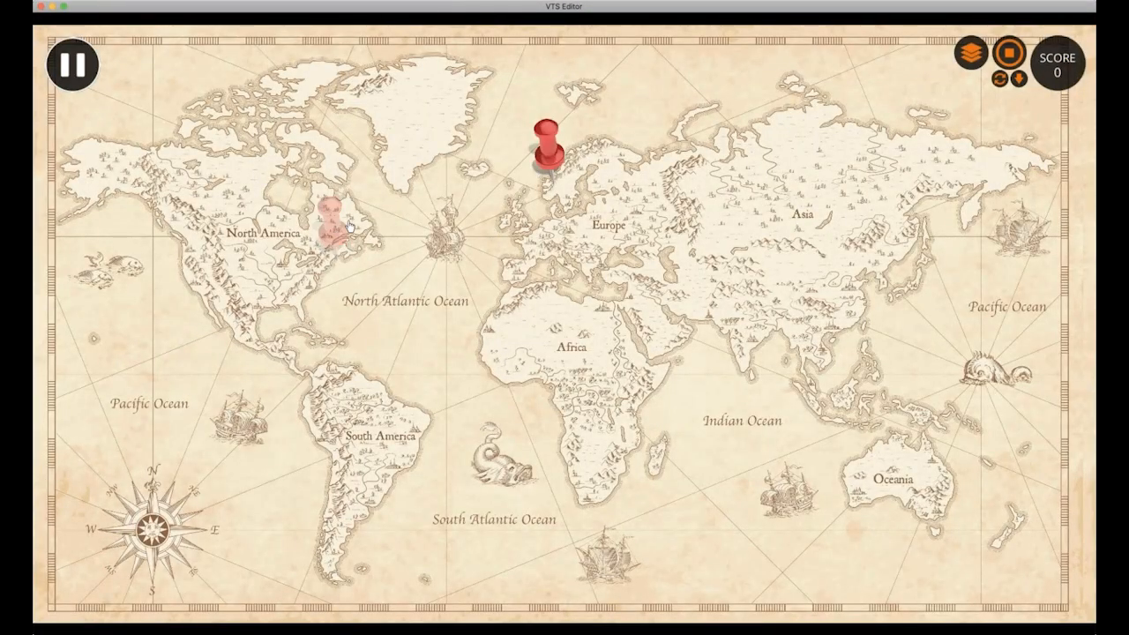
# Preview the scene by playing the European pin's sequence and the North American pin's sequence, and stop the preview
pyautogui.click(546, 146)
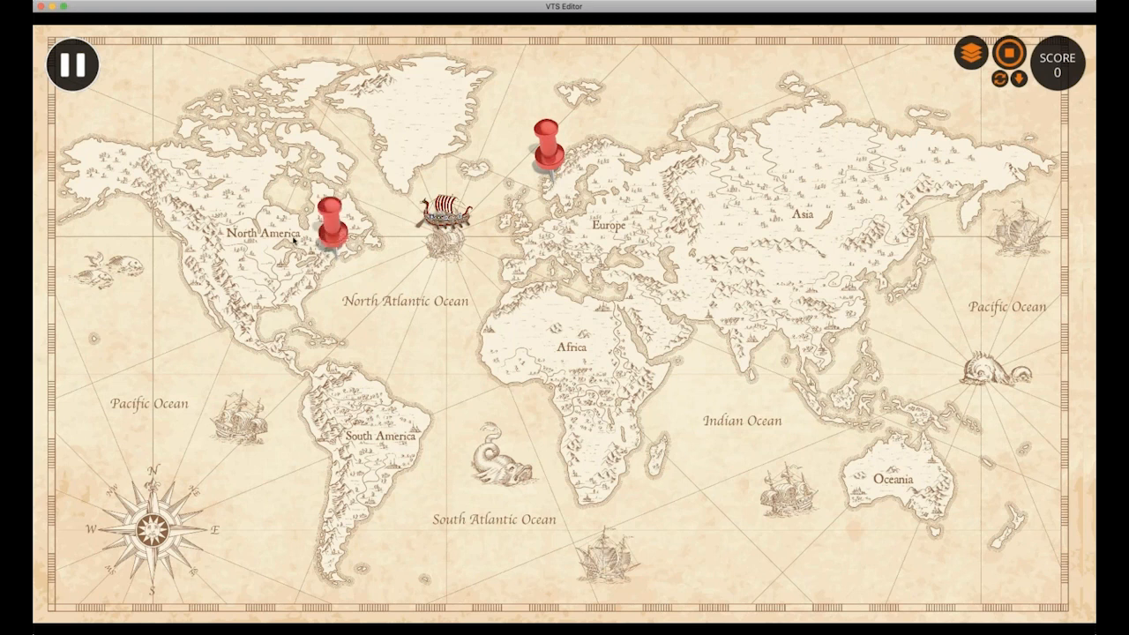
pyautogui.click(334, 231)
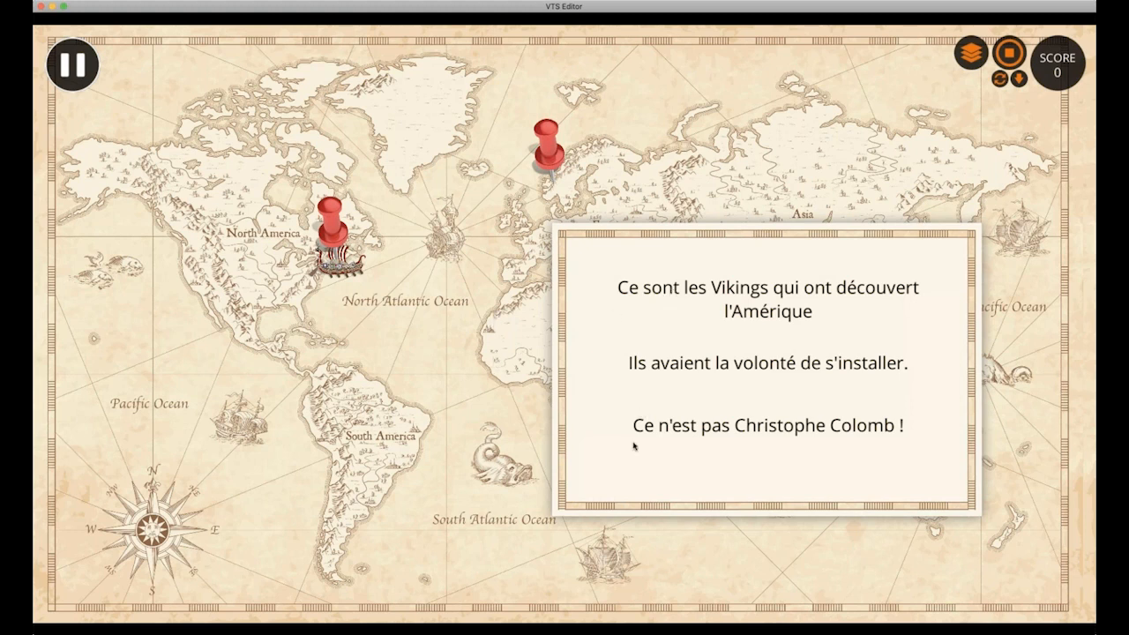
pyautogui.click(1006, 51)
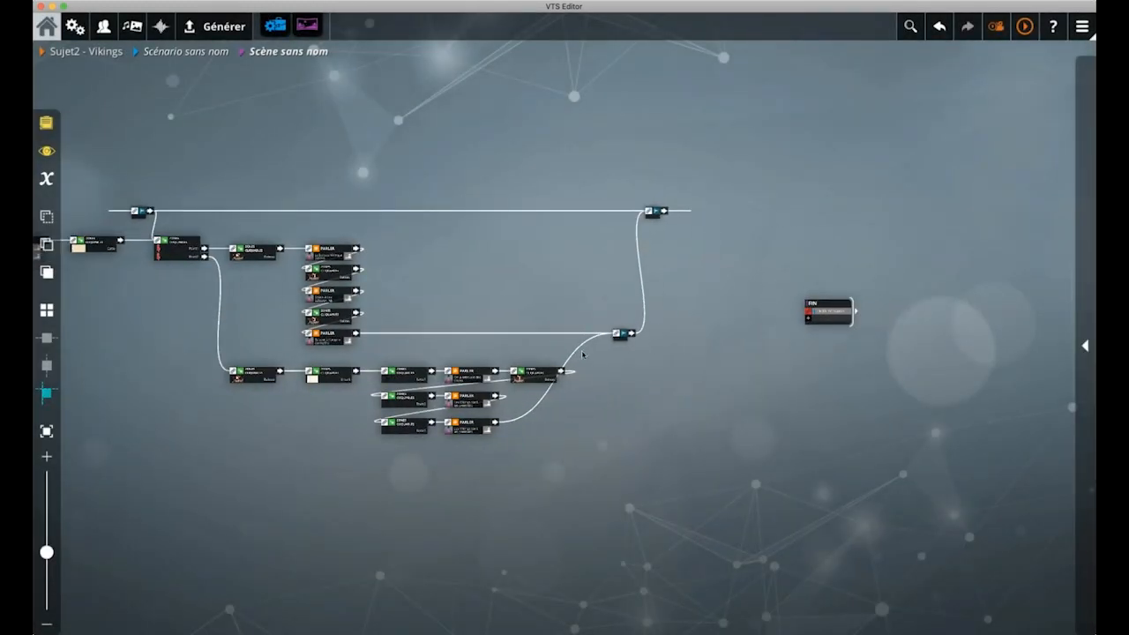
# Insert an empty clickable zones block between the speech block after Texte3 and the relay block, and open it
pyautogui.click(581, 353)
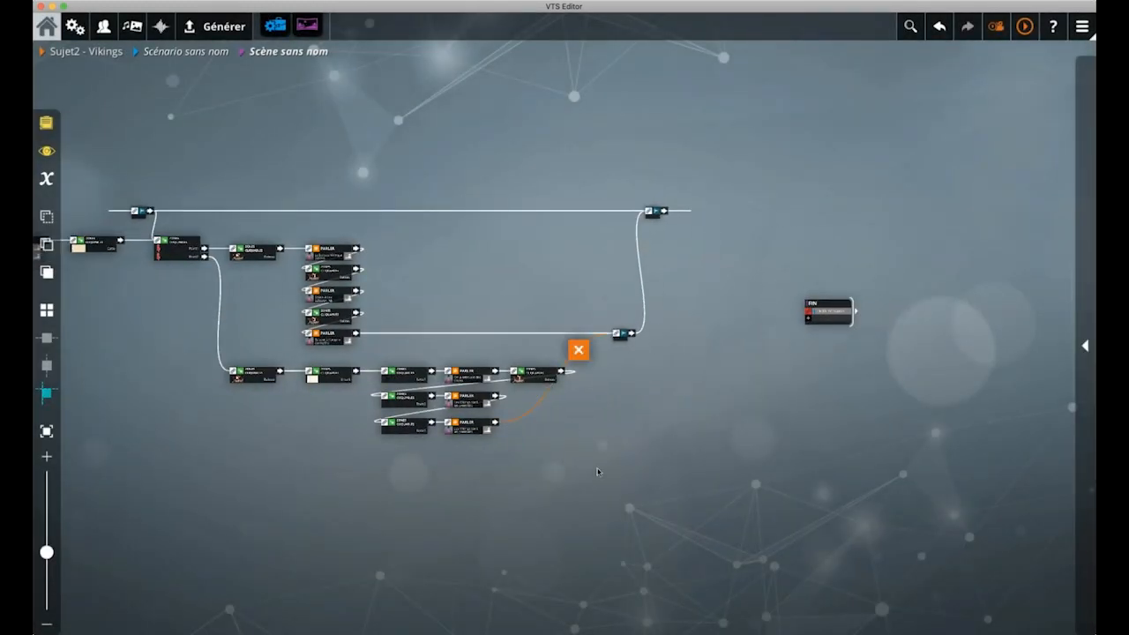
pyautogui.click(557, 424)
pyautogui.click(481, 427)
pyautogui.press('space')
pyautogui.write('zo')
pyautogui.press('Return')
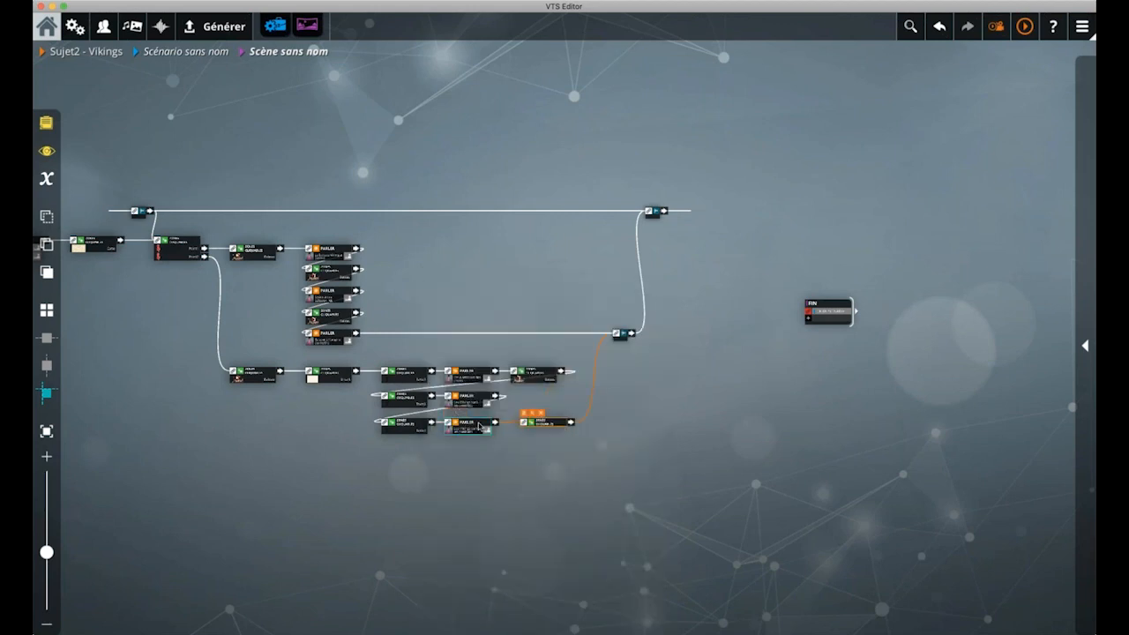
pyautogui.doubleClick(547, 425)
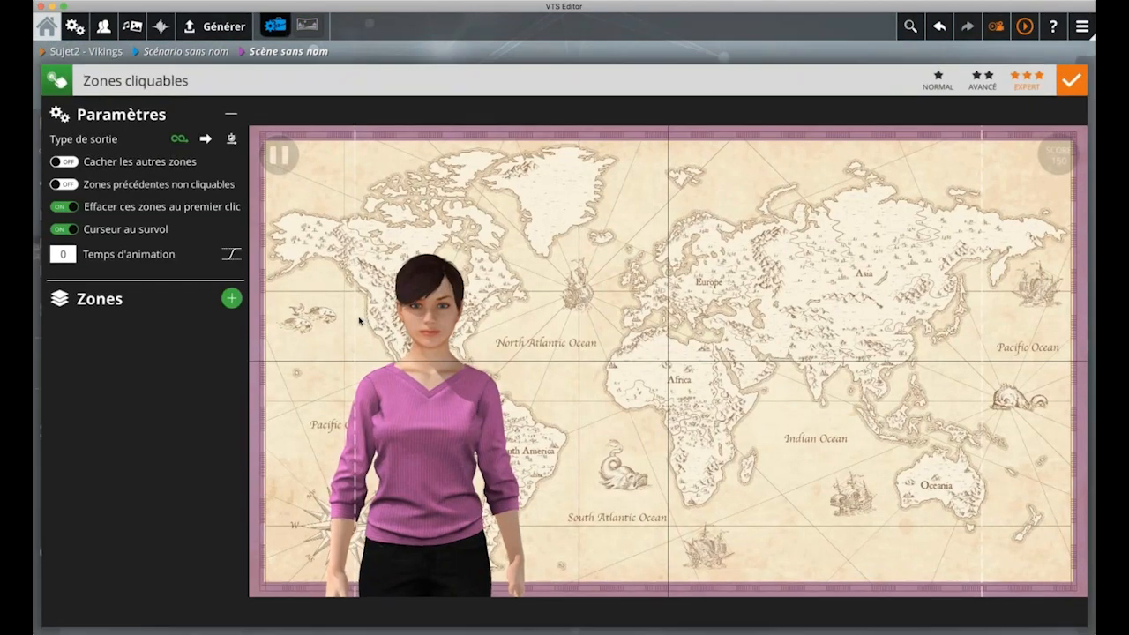
# Add the existing zones Encart, Texte1, Texte2 and Texte3 to the clickable zones block
pyautogui.click(233, 298)
pyautogui.press('Down')
pyautogui.press('Down')
pyautogui.press('Down')
pyautogui.press('Down')
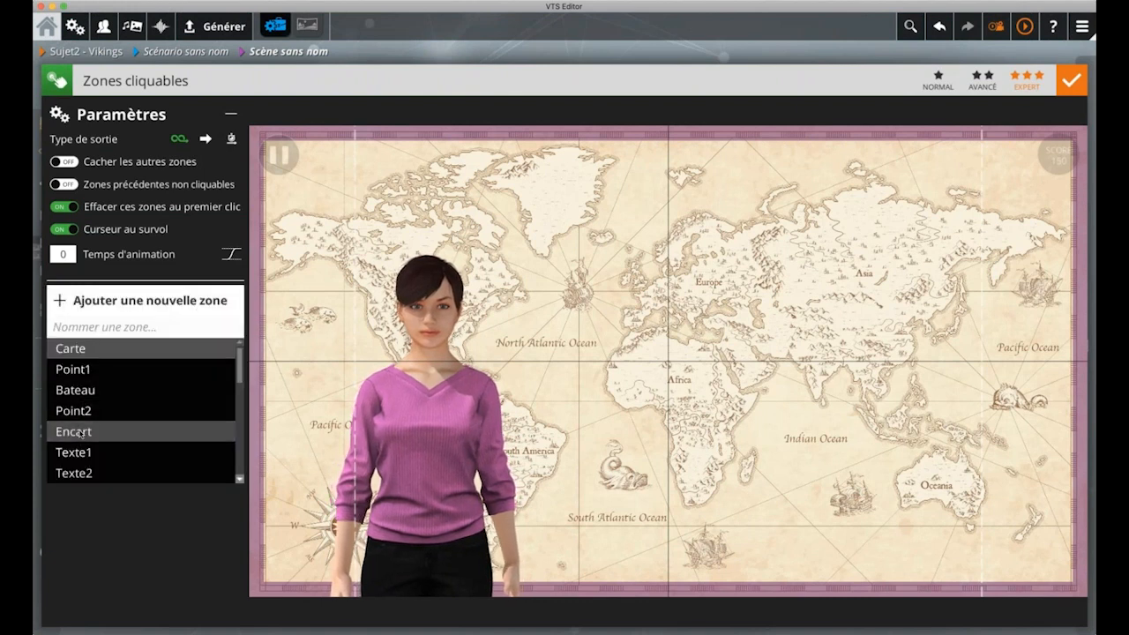
pyautogui.press('Return')
pyautogui.click(232, 298)
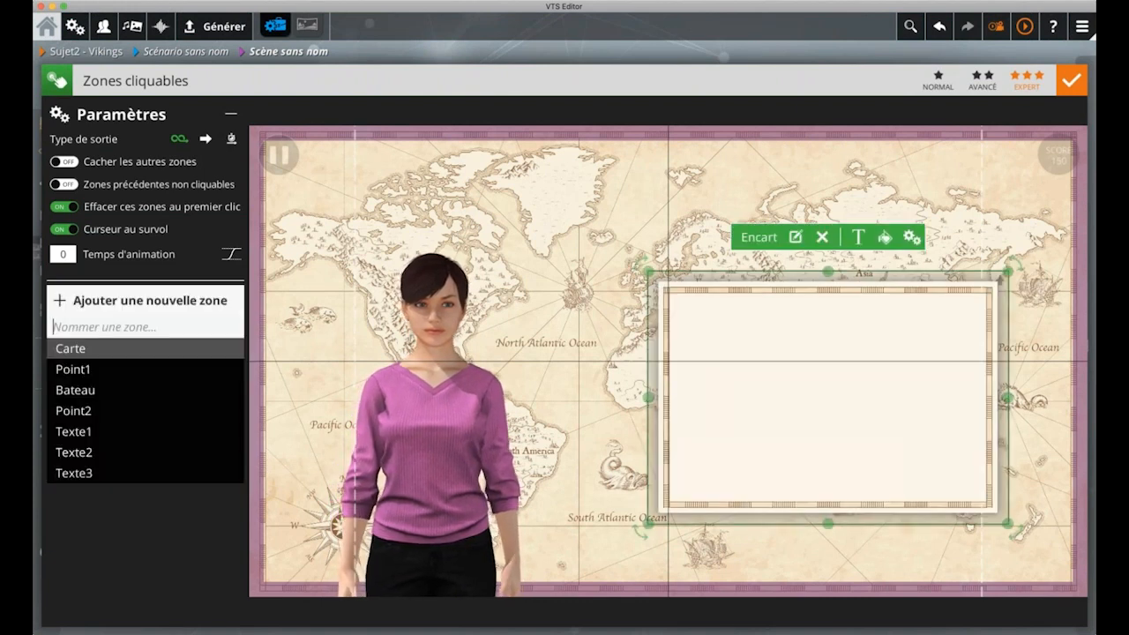
pyautogui.click(86, 432)
pyautogui.click(232, 298)
pyautogui.click(86, 431)
pyautogui.click(232, 298)
pyautogui.click(87, 432)
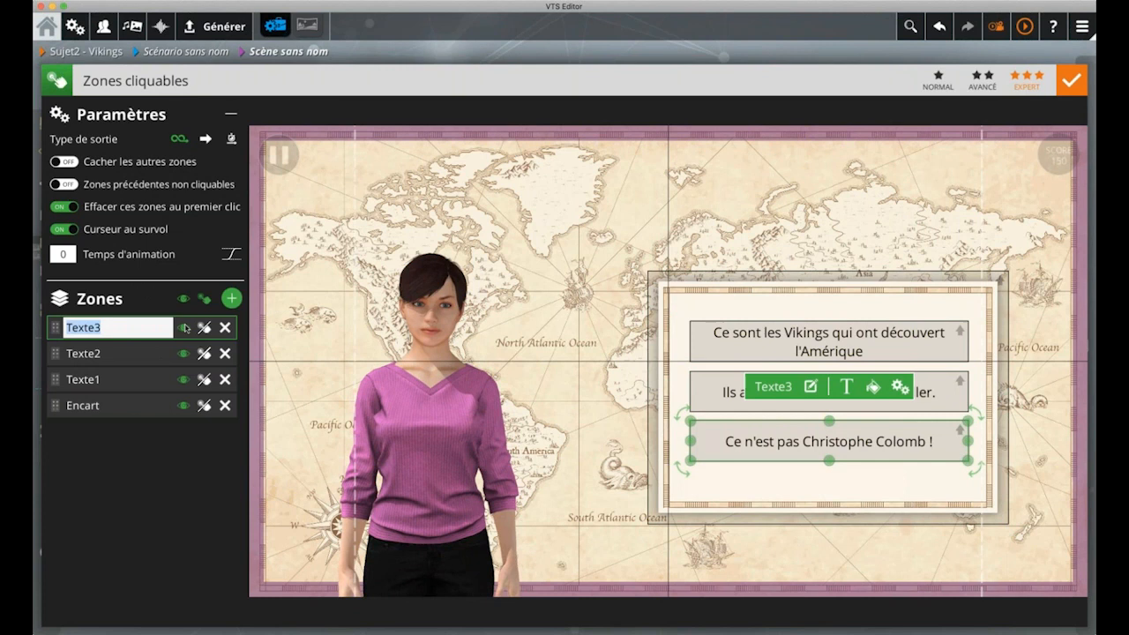
# Set all four zones to be hidden with an animation time of 1, close the block and shift it slightly in the graph
pyautogui.click(182, 300)
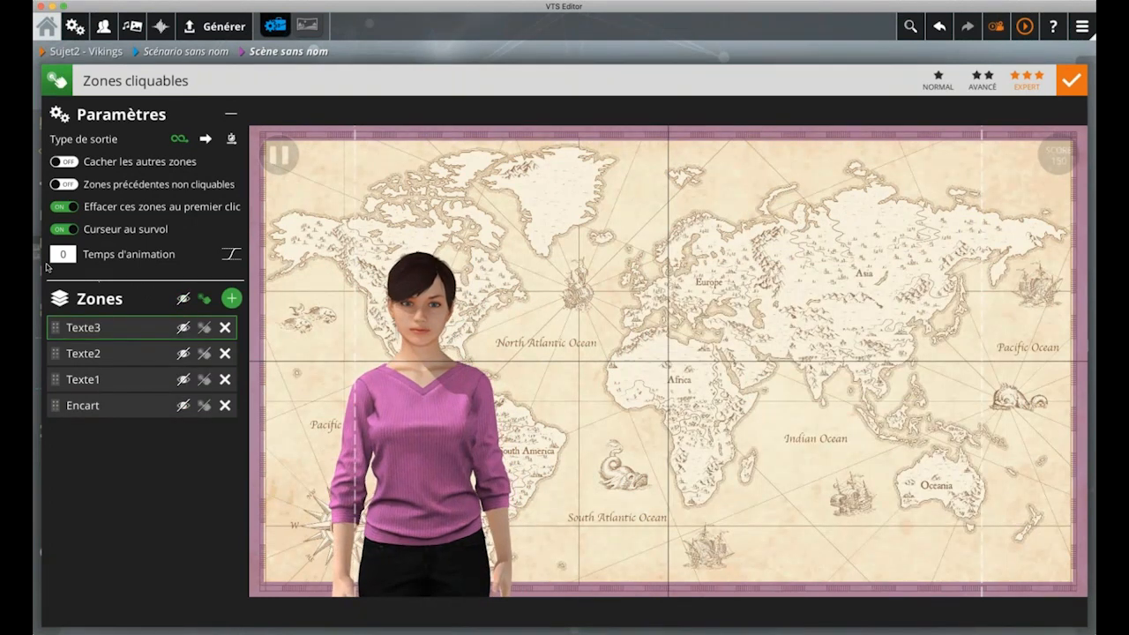
pyautogui.write('1')
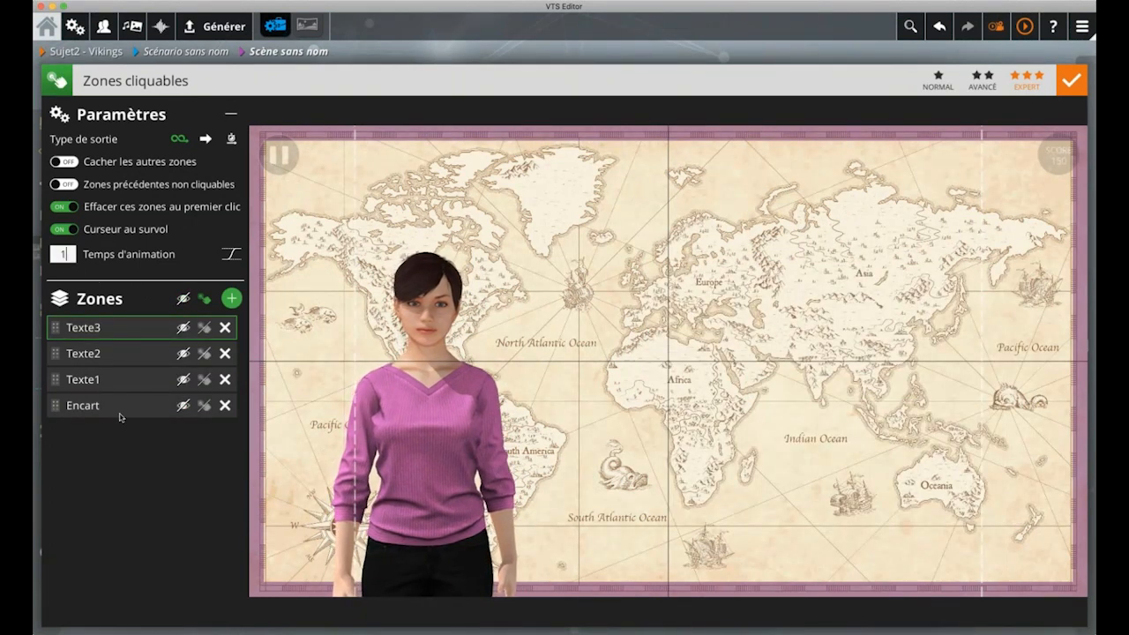
pyautogui.click(125, 440)
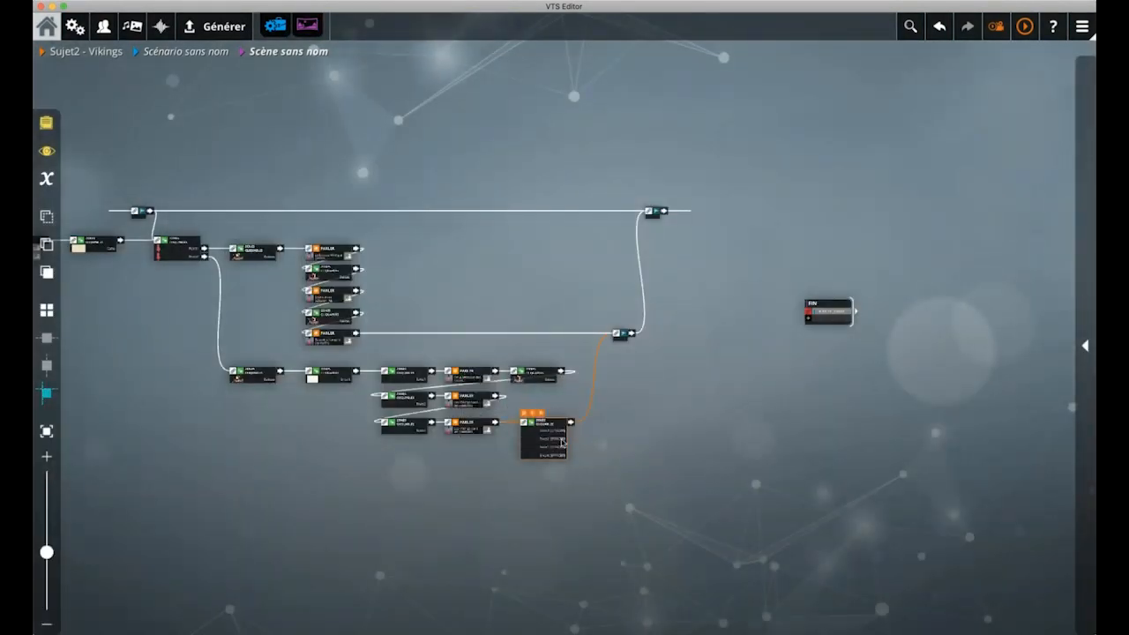
pyautogui.moveTo(561, 441); pyautogui.dragTo(555, 443)
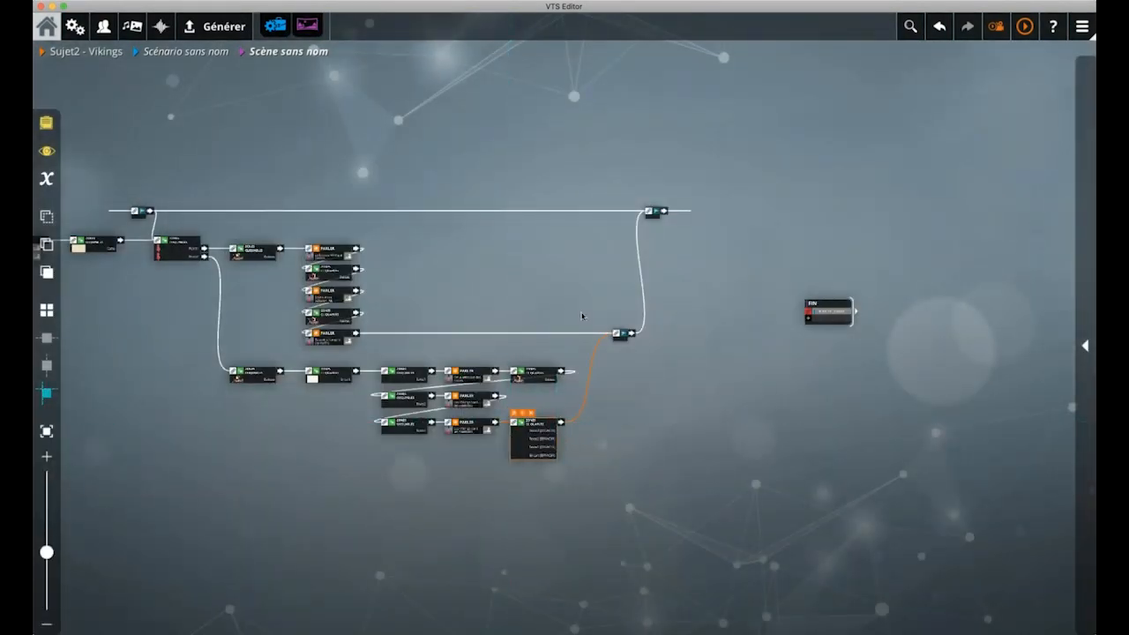
pyautogui.click(180, 258)
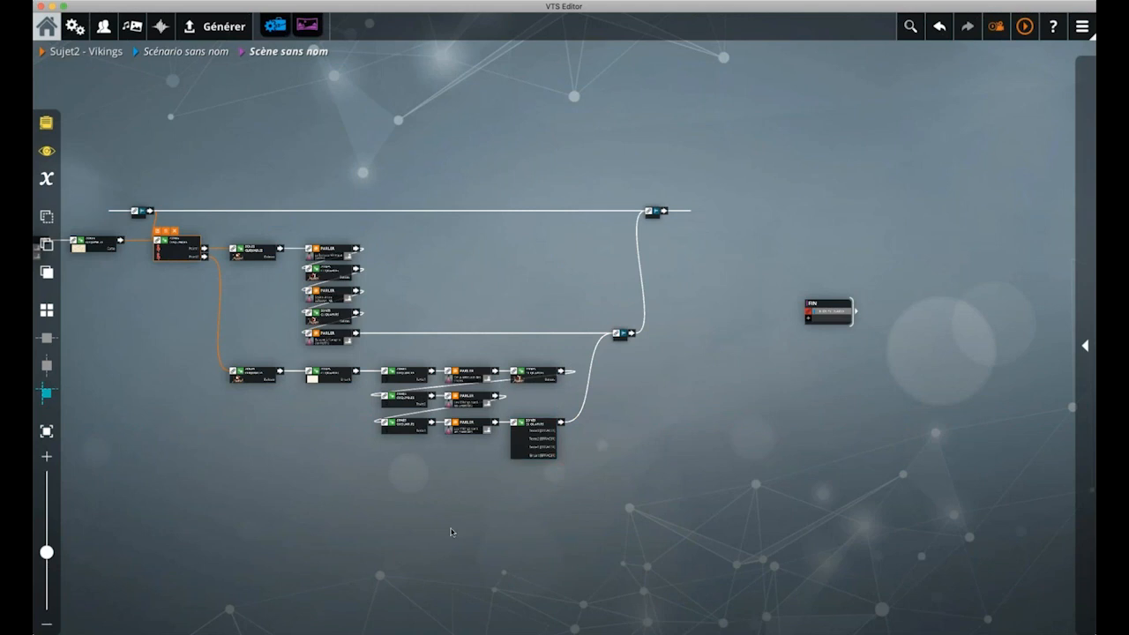
pyautogui.click(361, 523)
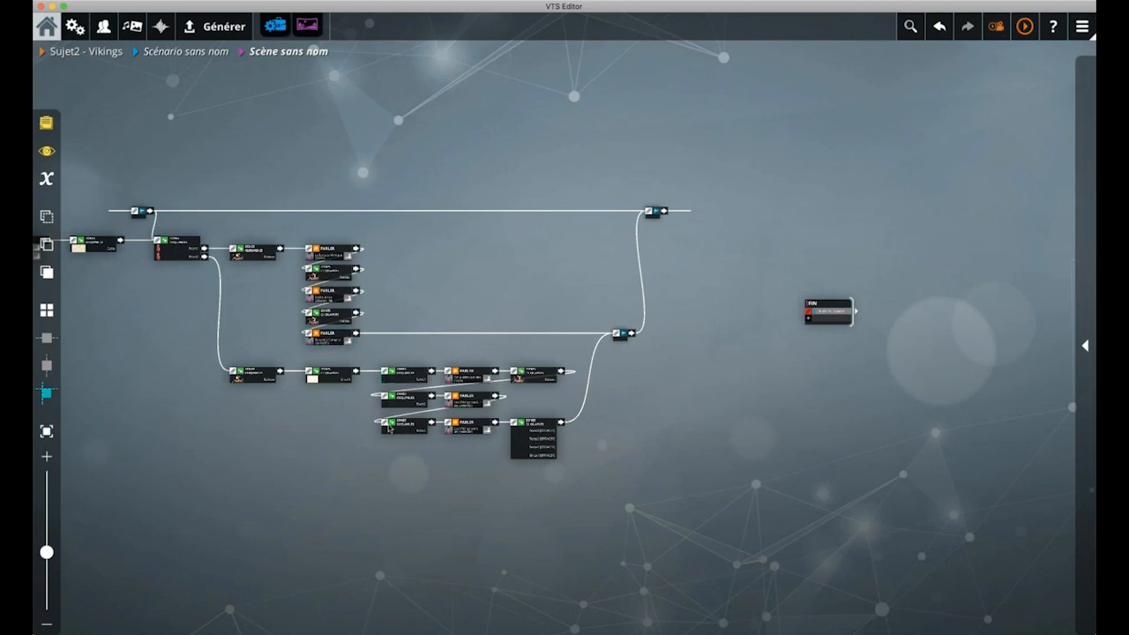
# Set the animation time to 2 in the Bateau zones block that follows the speech after Texte1
pyautogui.scroll(2, 450, 402)
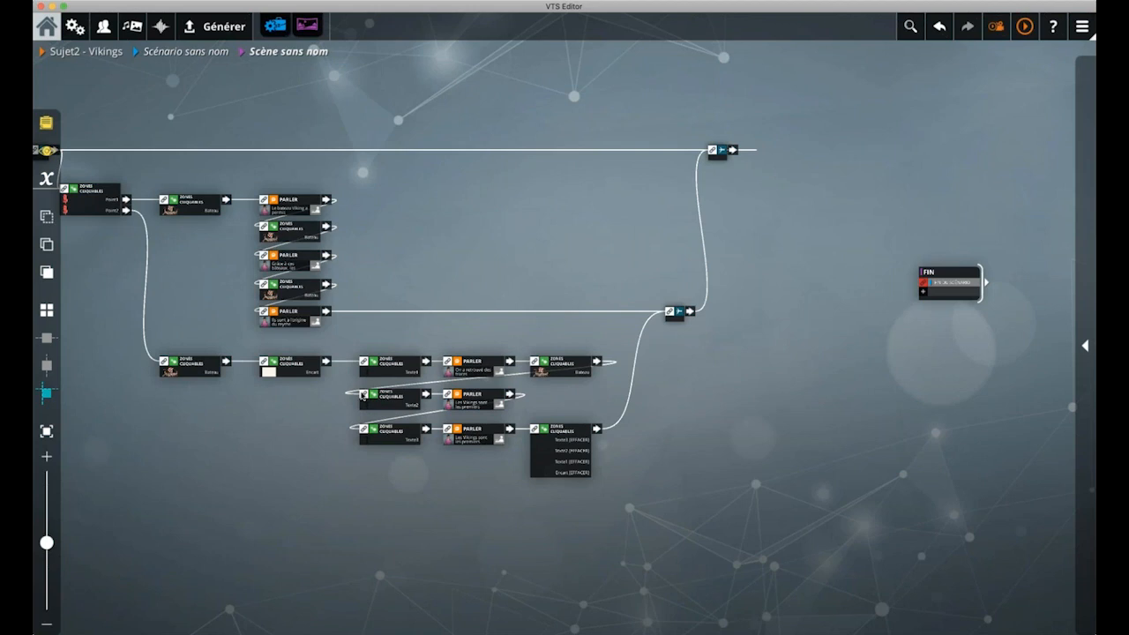
pyautogui.moveTo(354, 401); pyautogui.dragTo(441, 371)
pyautogui.doubleClick(666, 347)
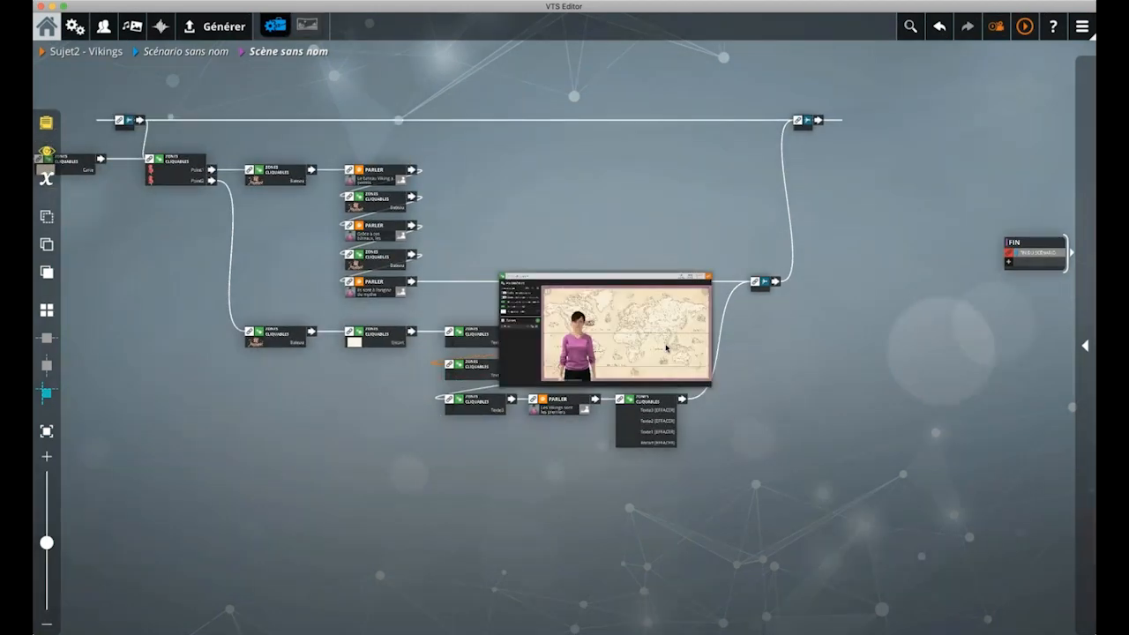
pyautogui.click(490, 310)
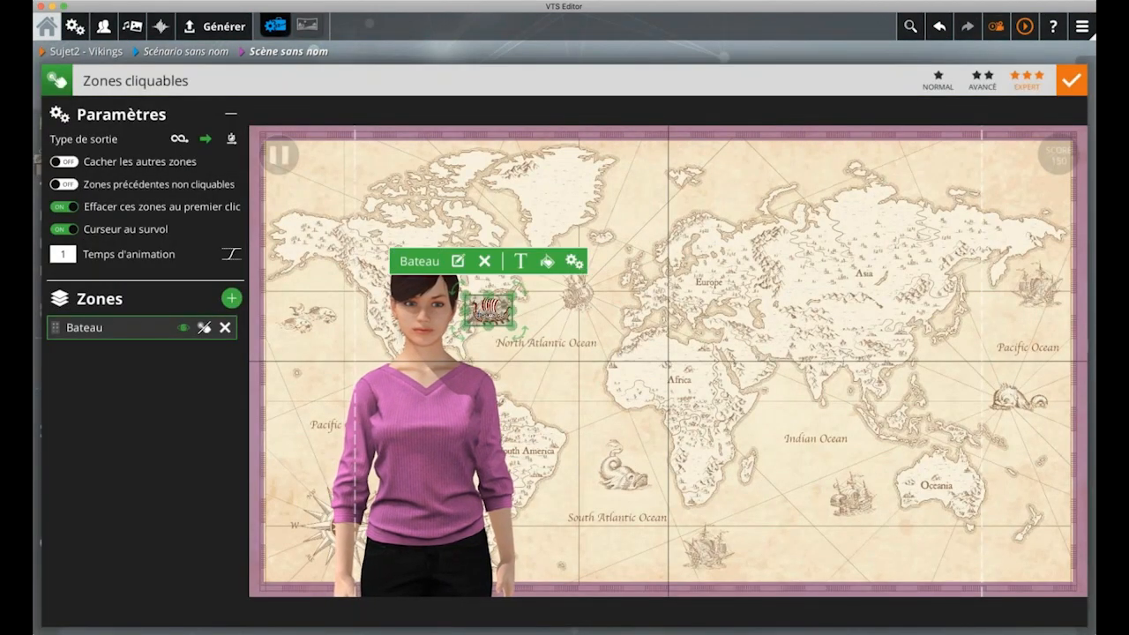
pyautogui.write('2')
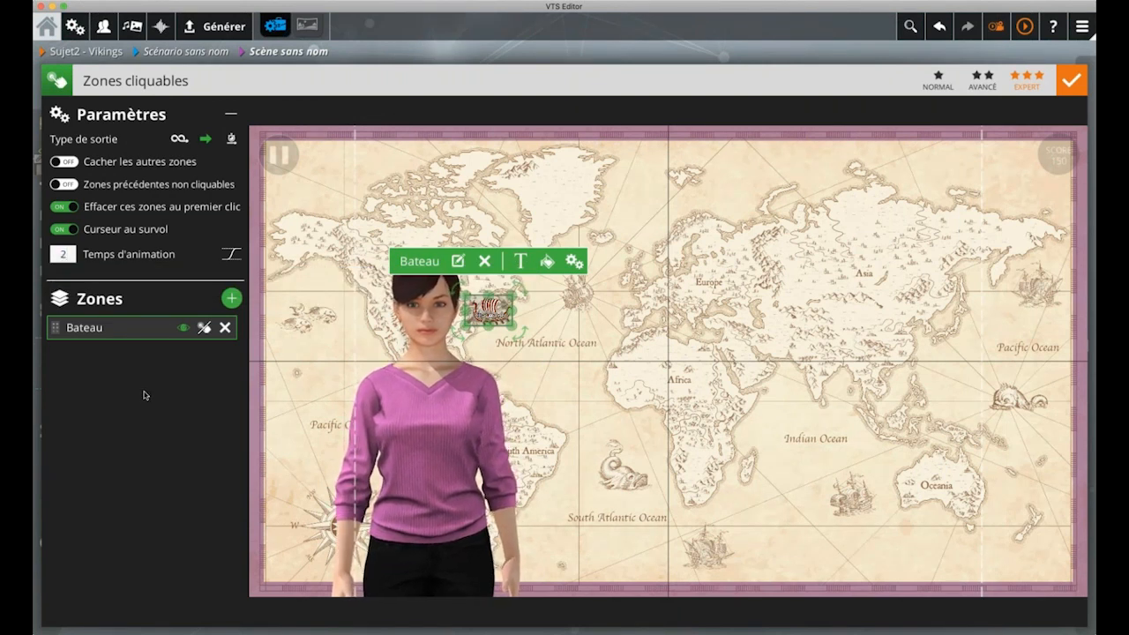
pyautogui.click(145, 396)
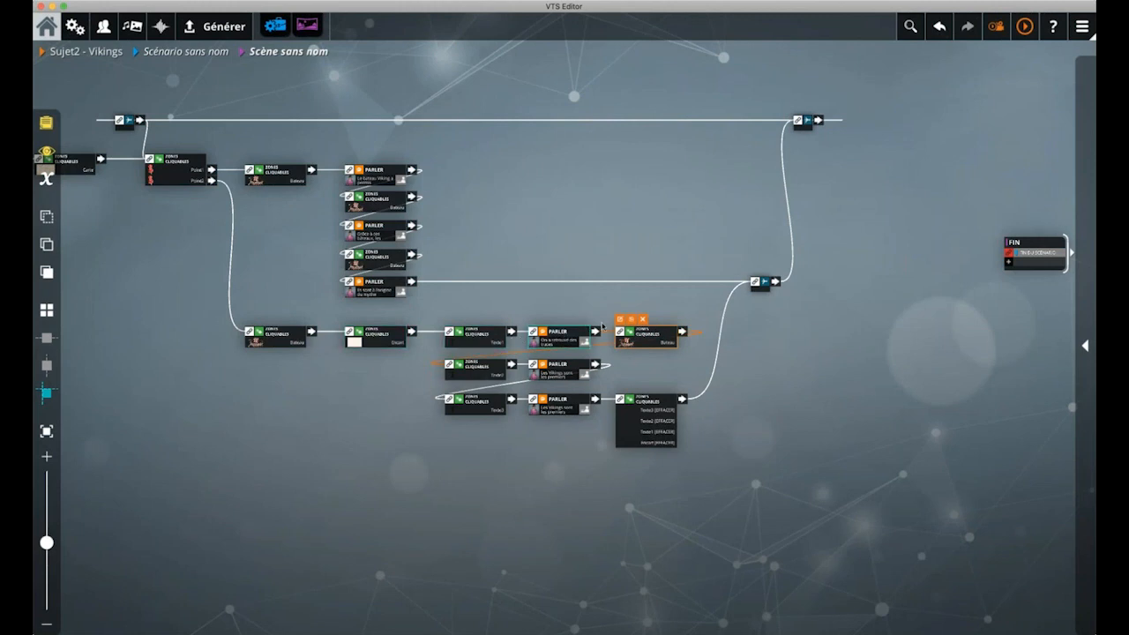
pyautogui.click(406, 443)
# Open the Point1/Point2 clickable zones block and add a new zone named Point3
pyautogui.hscroll(-5, 419, 438)
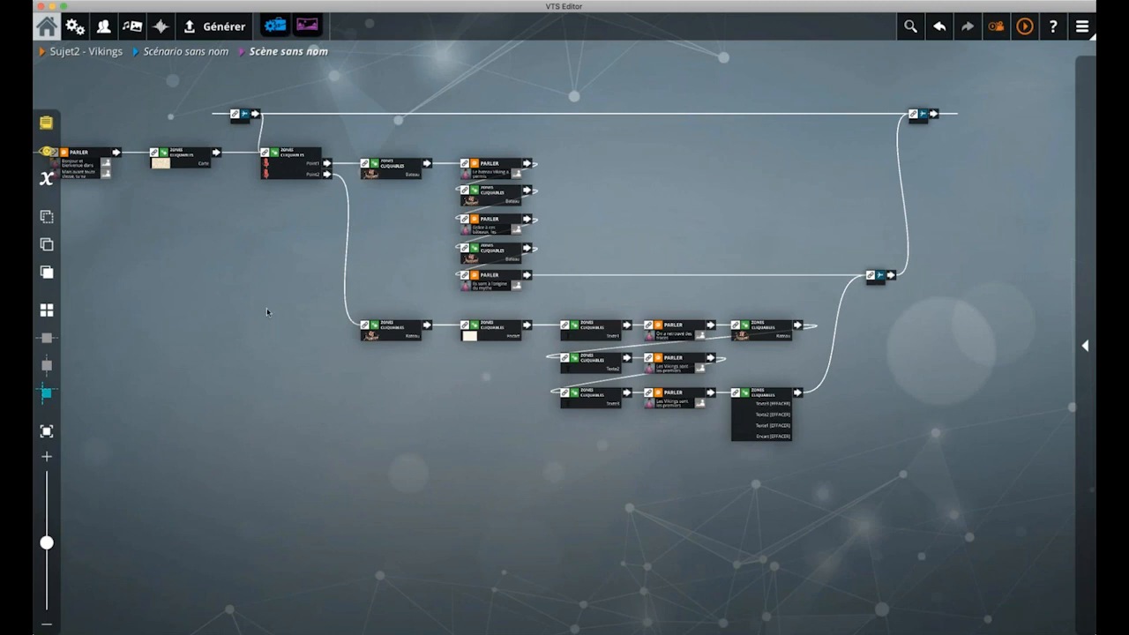
pyautogui.scroll(2, 267, 327)
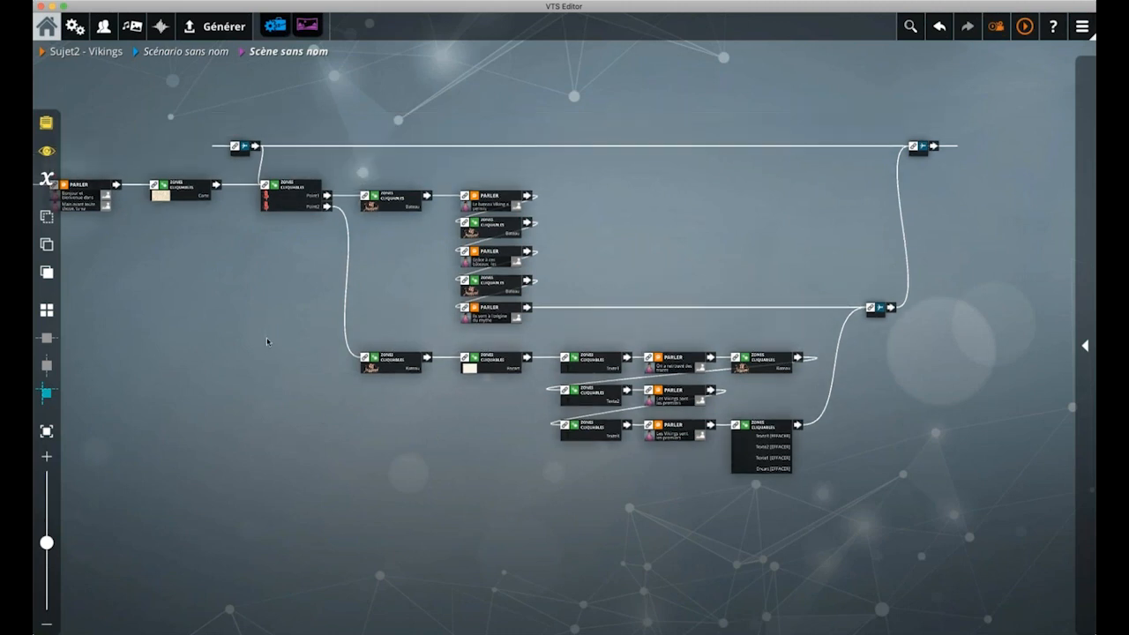
pyautogui.click(300, 197)
pyautogui.doubleClick(300, 197)
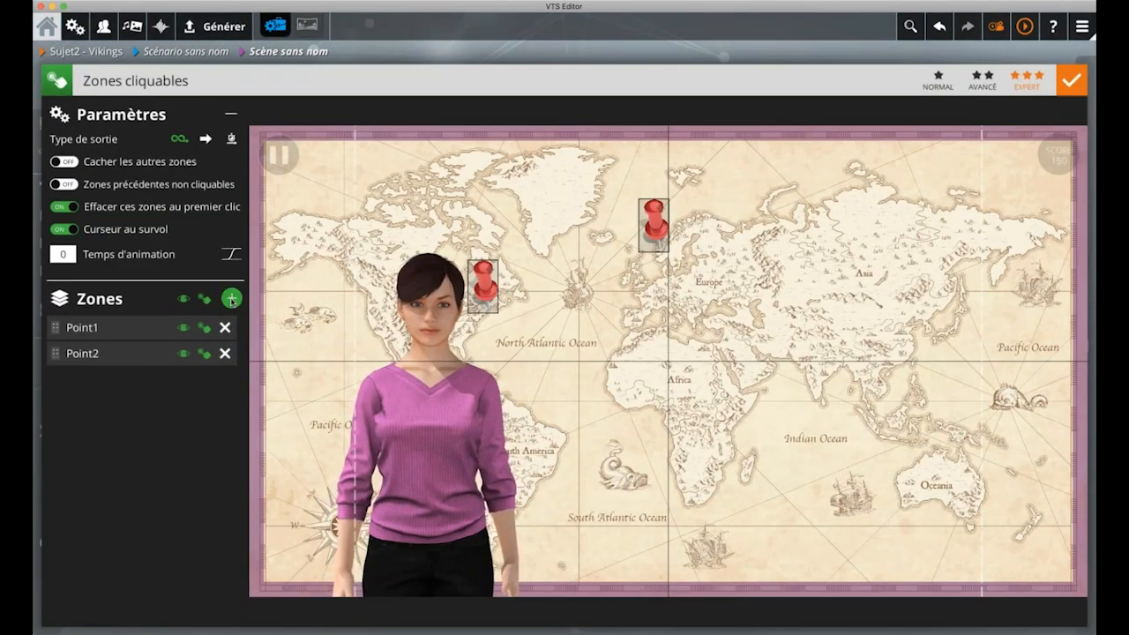
pyautogui.click(232, 300)
pyautogui.write('Point3')
pyautogui.press('Return')
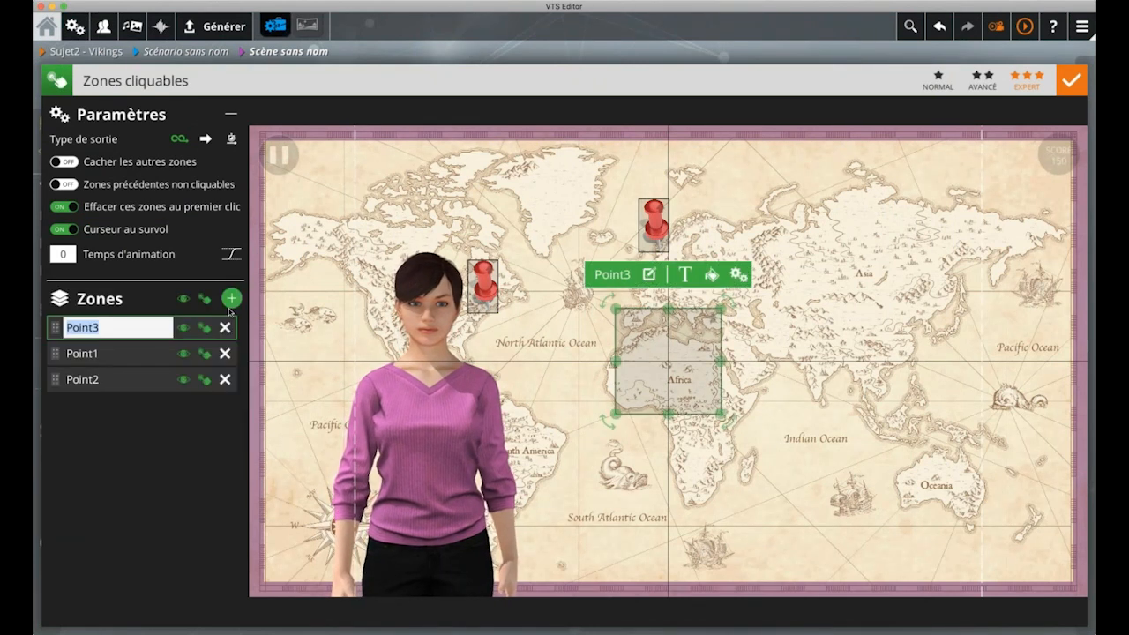
# Copy Point2's pin appearance onto Point3, move it over western Europe and tilt it
pyautogui.click(483, 284)
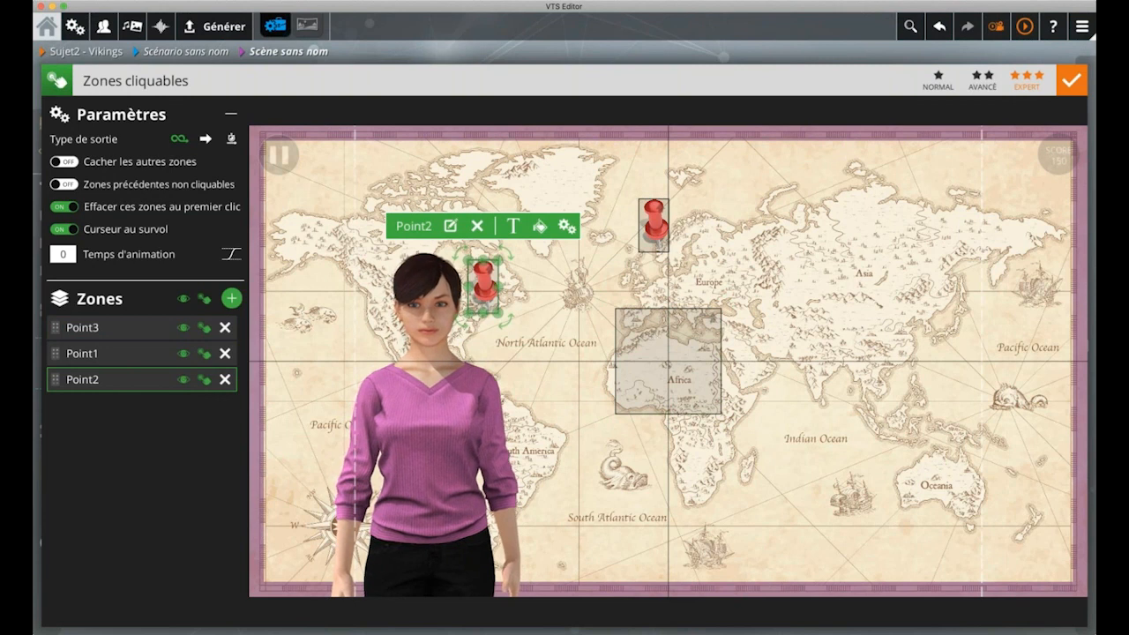
pyautogui.click(632, 339)
pyautogui.press('super+v')
pyautogui.moveTo(484, 282); pyautogui.dragTo(636, 269)
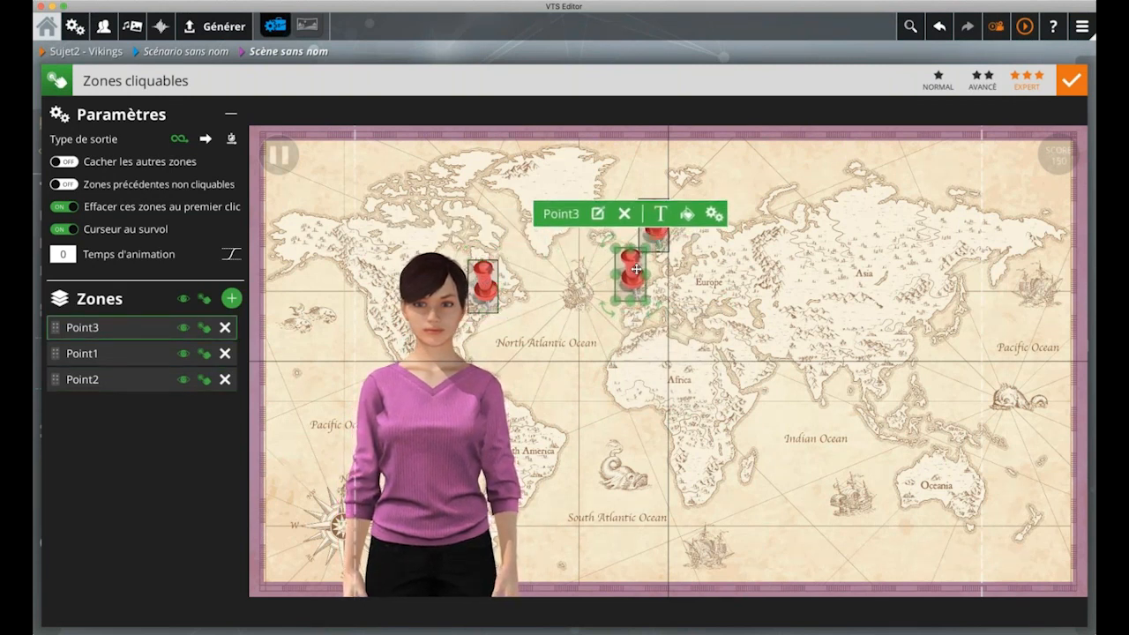
pyautogui.moveTo(658, 308); pyautogui.dragTo(629, 274)
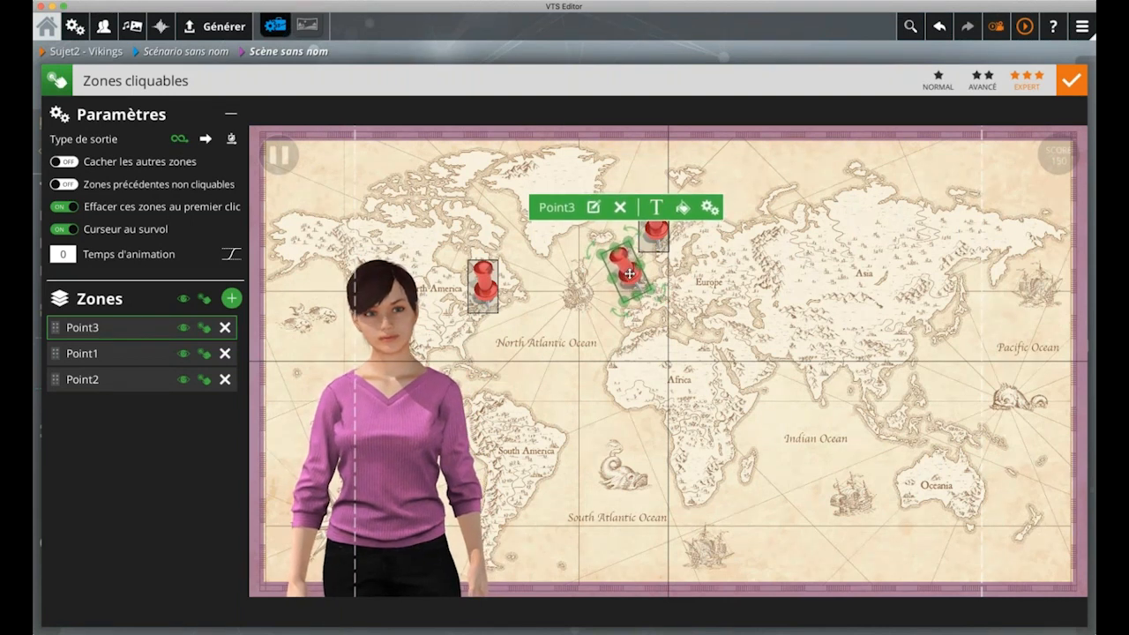
pyautogui.click(592, 323)
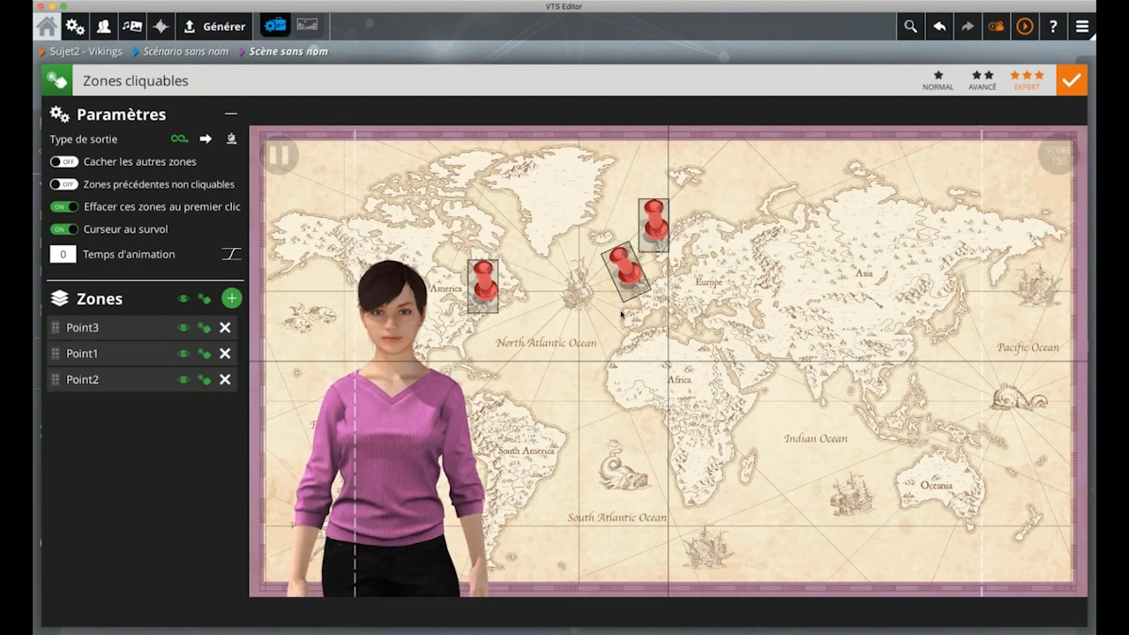
pyautogui.click(624, 277)
pyautogui.moveTo(624, 277); pyautogui.dragTo(625, 278)
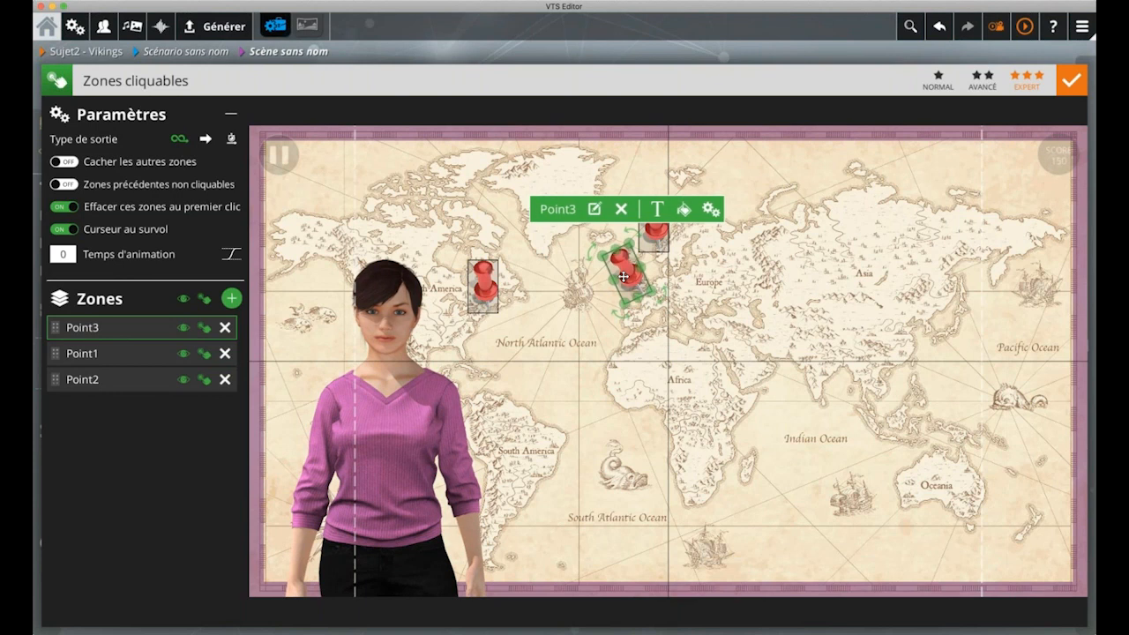
pyautogui.click(568, 312)
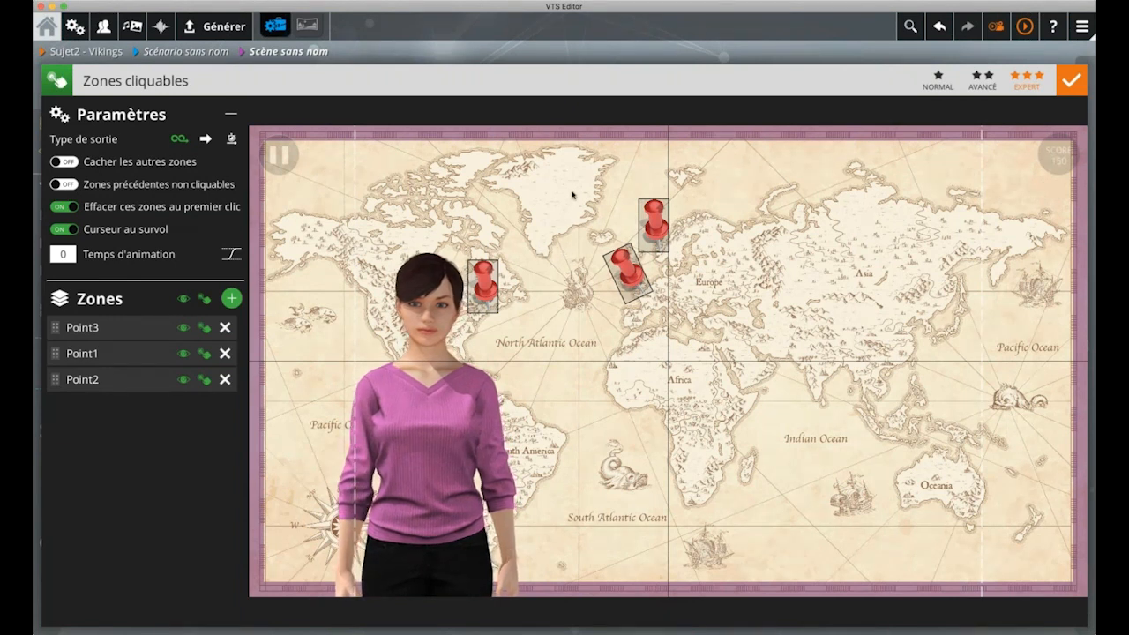
# Reorder the zones so Point3 comes after Point2, and close the block
pyautogui.click(613, 59)
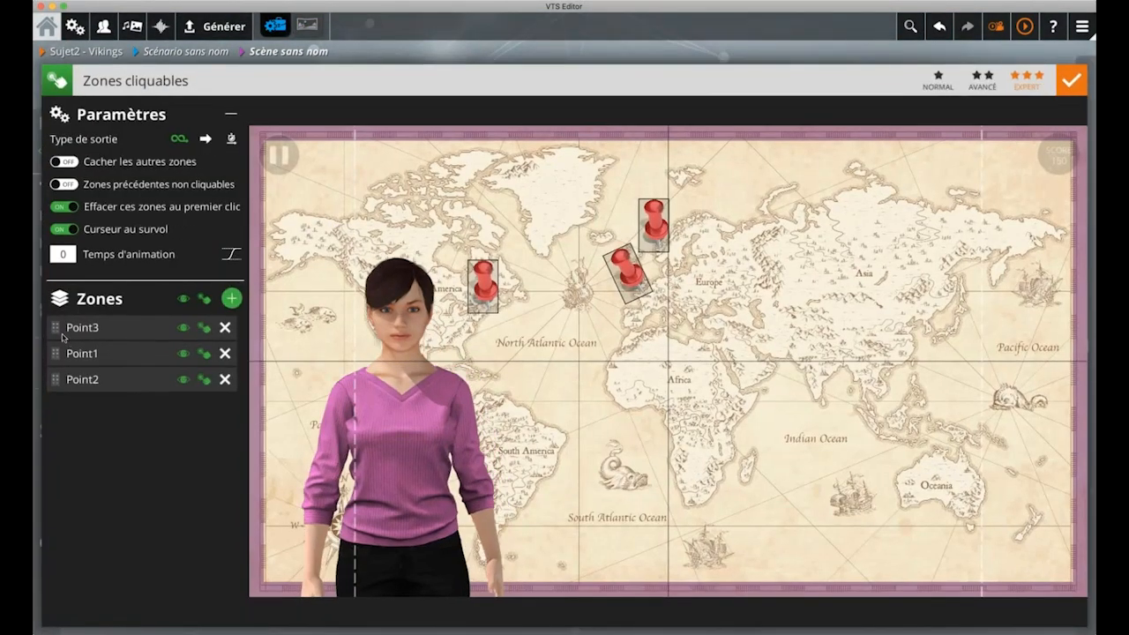
pyautogui.moveTo(57, 332); pyautogui.dragTo(54, 393)
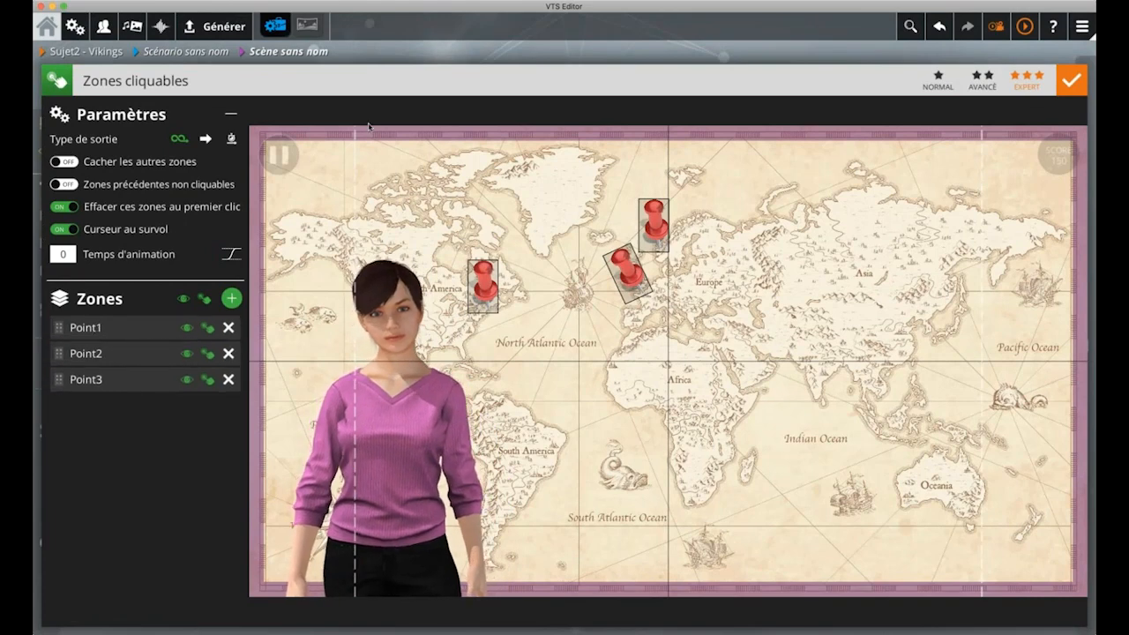
pyautogui.click(389, 57)
pyautogui.click(249, 338)
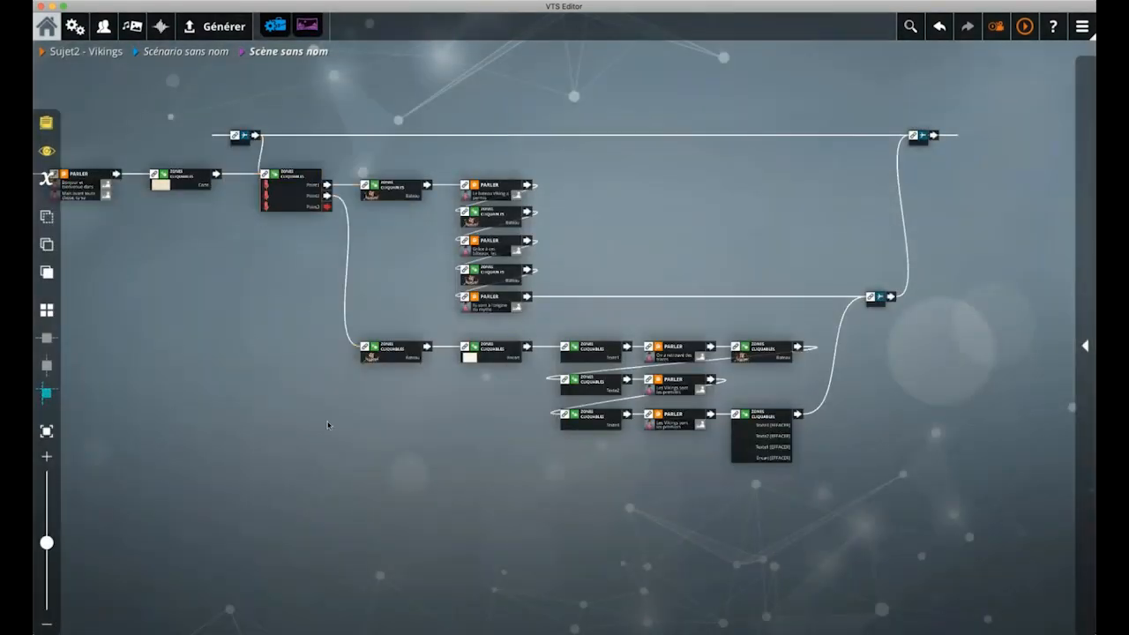
# Add a speech block on the Point3 output and place it below the two existing branches
pyautogui.moveTo(365, 478); pyautogui.dragTo(374, 422)
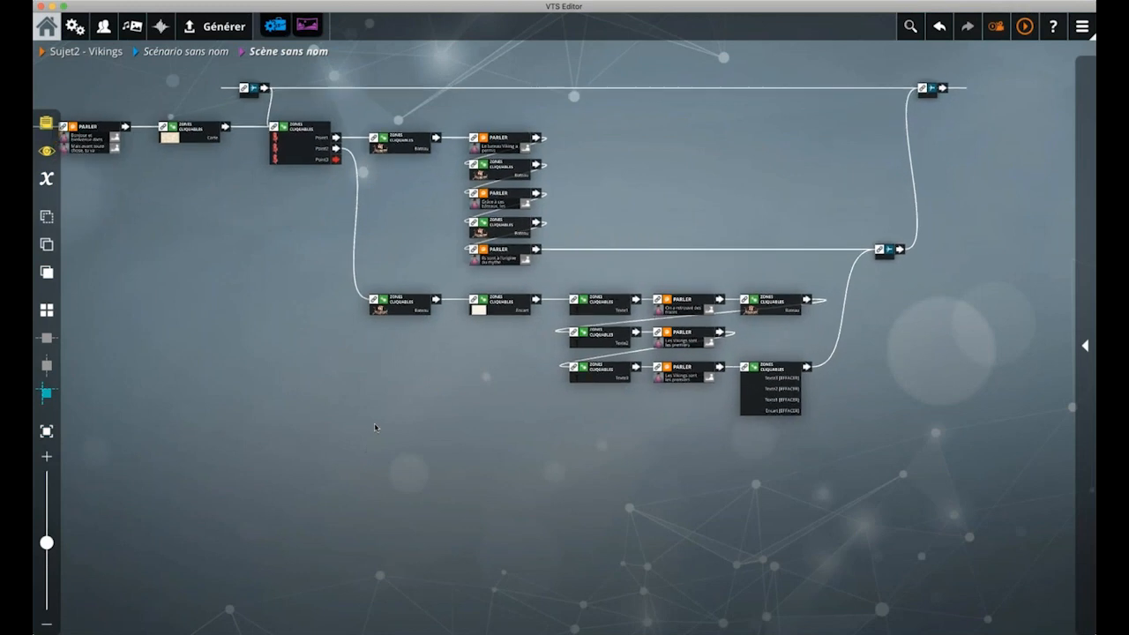
pyautogui.click(313, 157)
pyautogui.press('space')
pyautogui.press('Return')
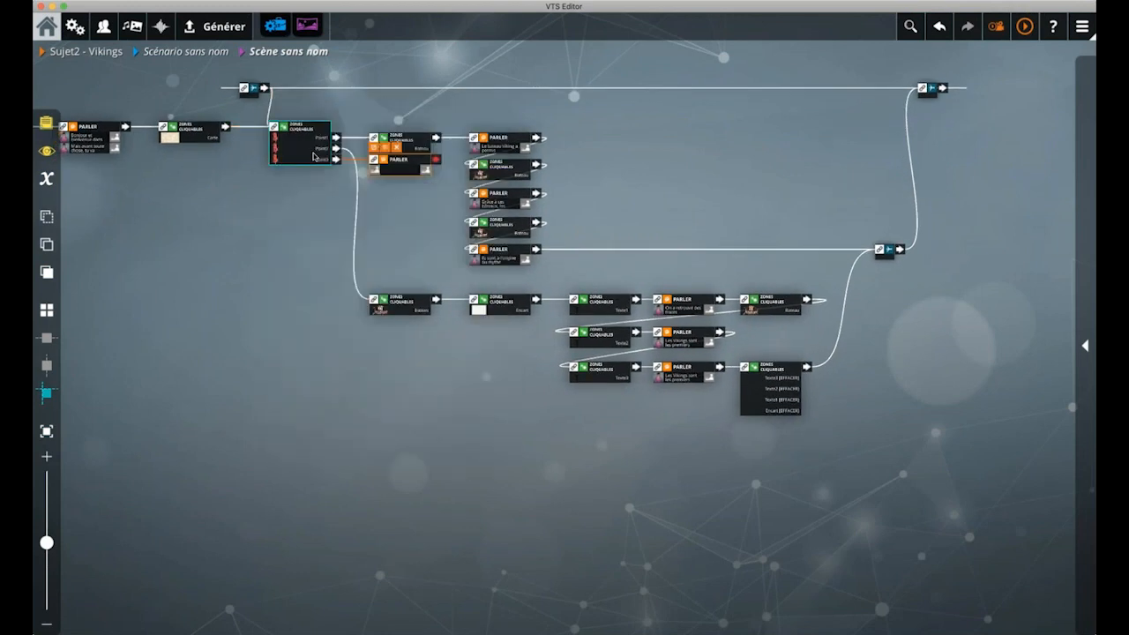
pyautogui.moveTo(404, 171); pyautogui.dragTo(403, 432)
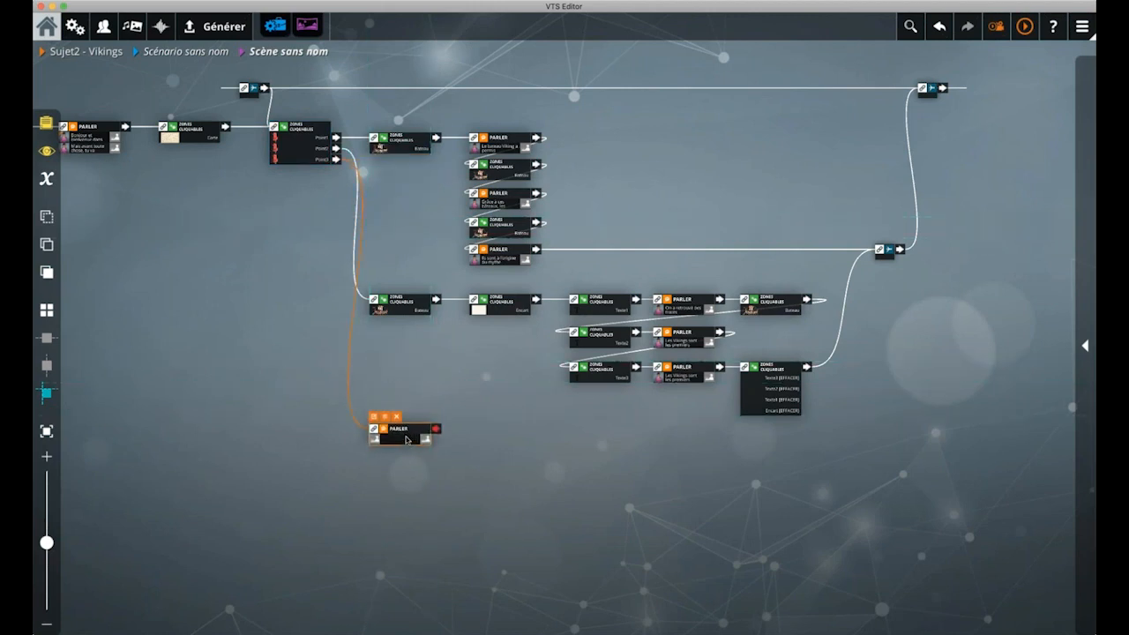
# Open the new speech block on the Point3 branch, set the woman in the pink sweater as speaker, and close it
pyautogui.doubleClick(402, 433)
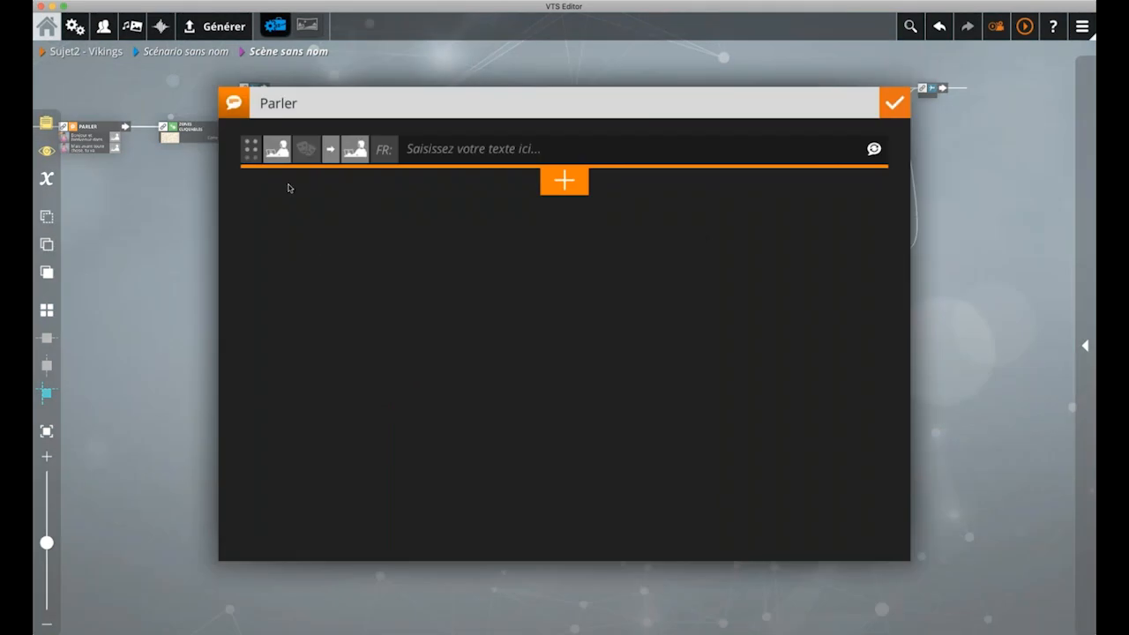
pyautogui.click(278, 152)
pyautogui.click(354, 197)
pyautogui.click(433, 154)
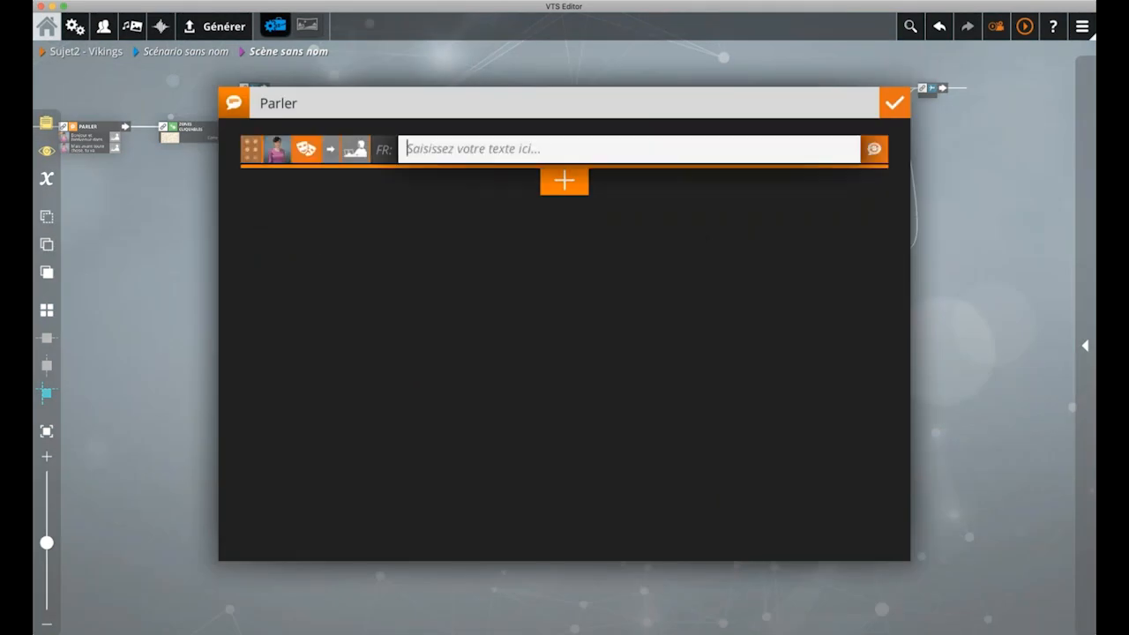
pyautogui.click(161, 222)
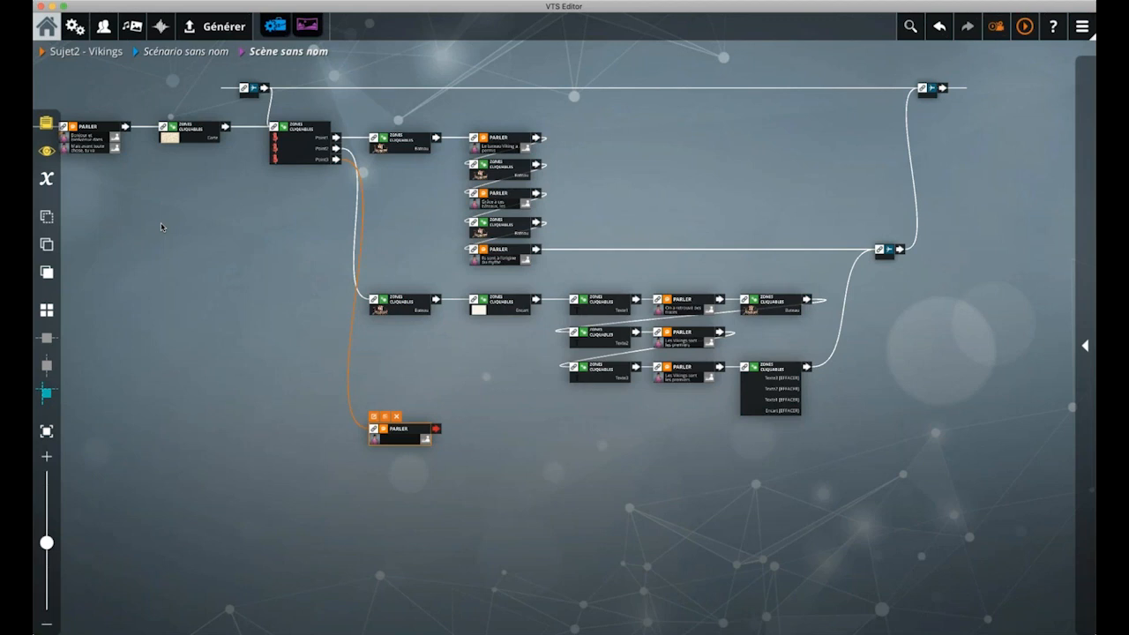
# Reopen the Point3 speech block and write "Suite à des pillages incessants, le roi Charles le Simple à cédé la Normandie" as its line
pyautogui.press('Return')
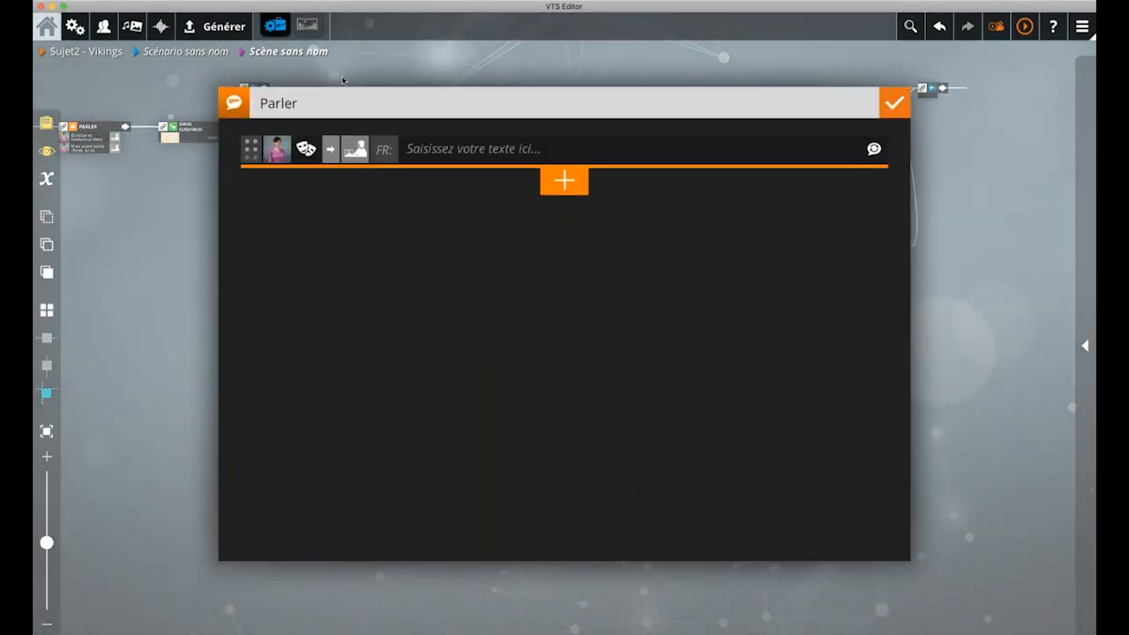
pyautogui.click(451, 149)
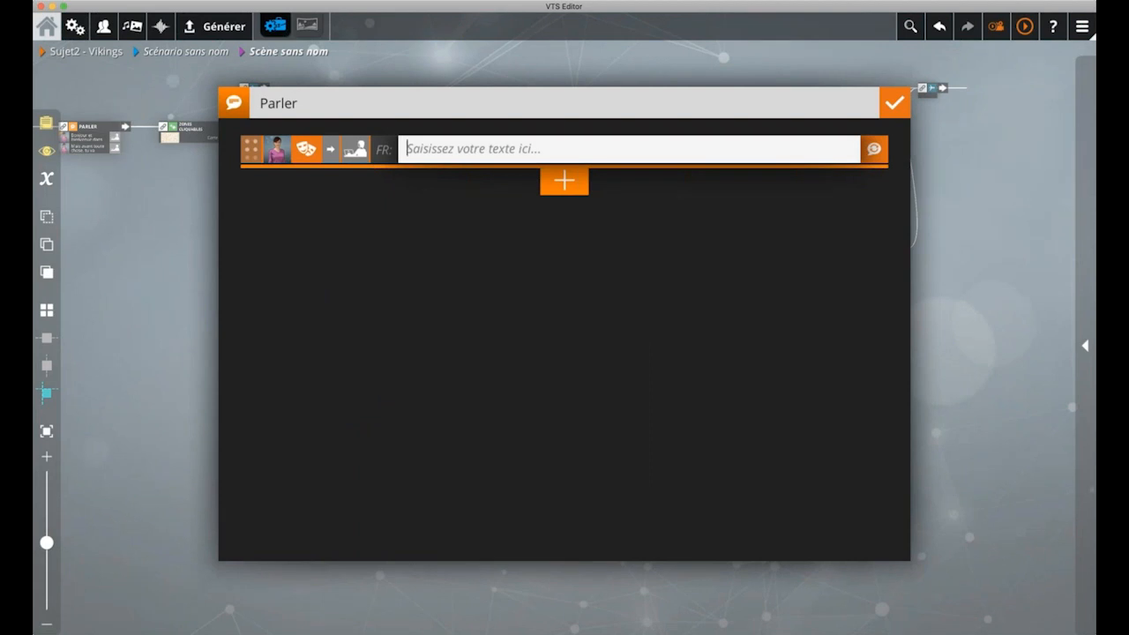
pyautogui.write('Suite à')
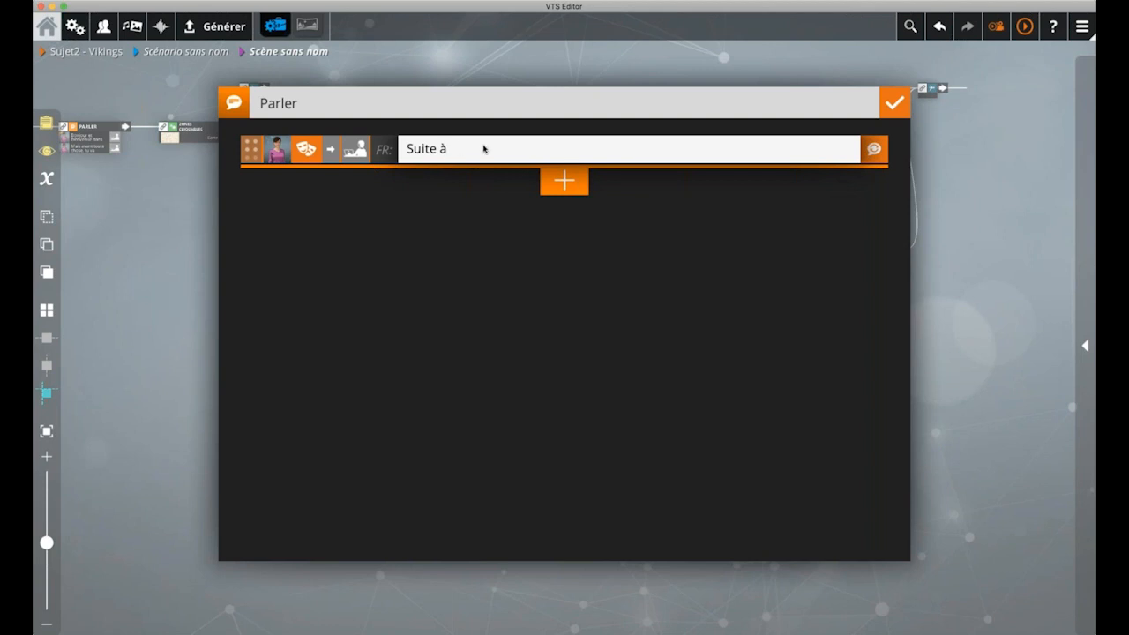
pyautogui.write('des plages incessants, ')
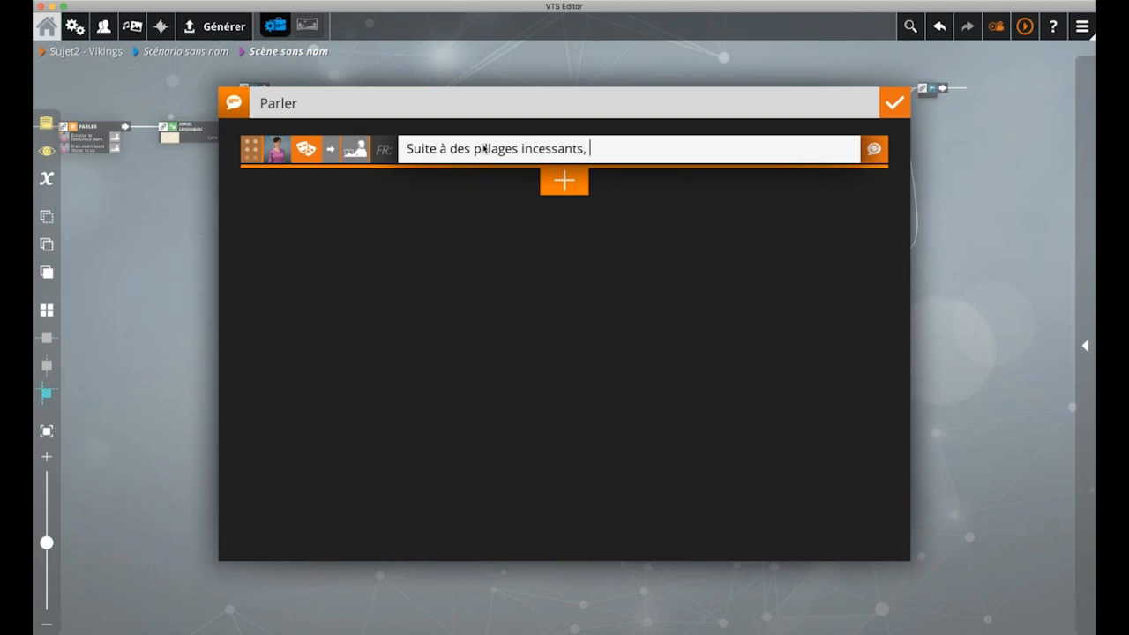
pyautogui.write('le roi Charles le')
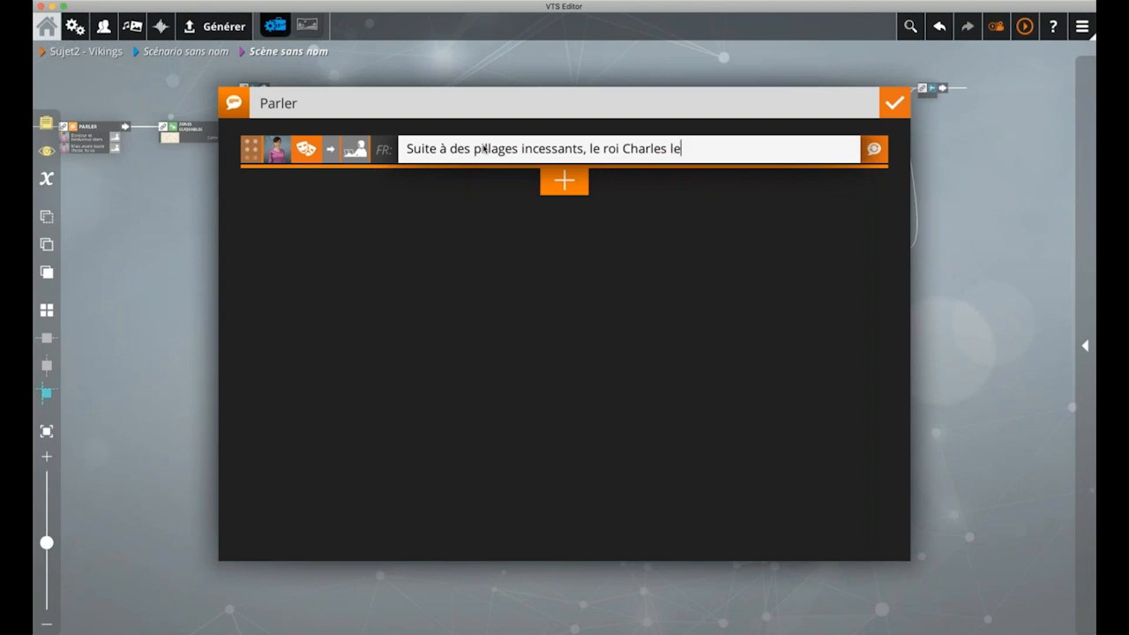
pyautogui.write(' Simple')
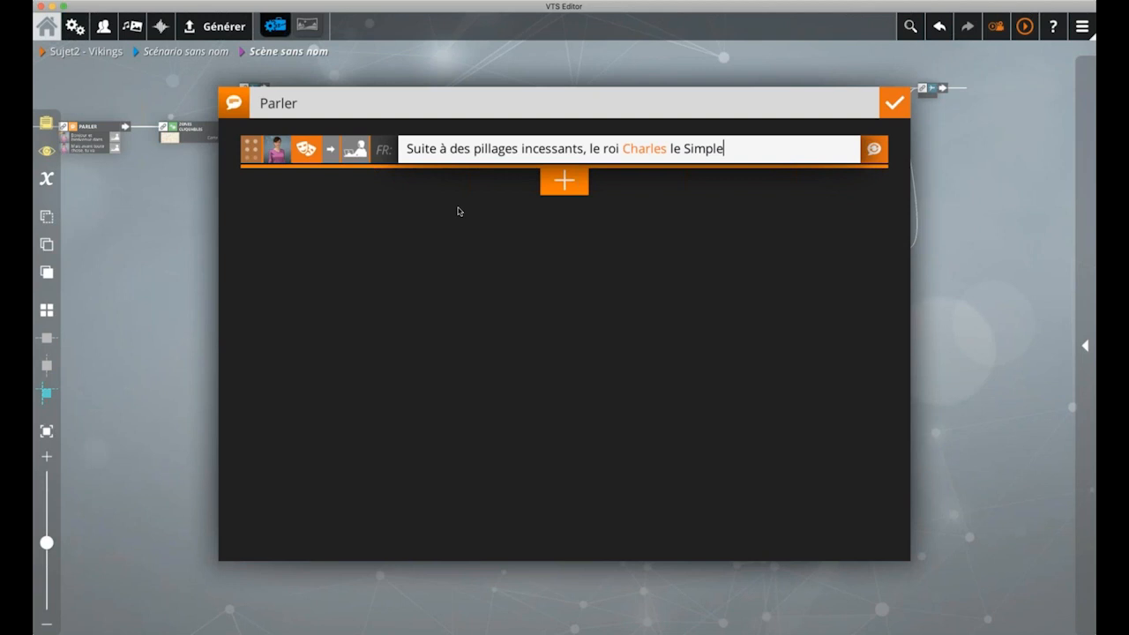
pyautogui.write('à cédé la Normandie ')
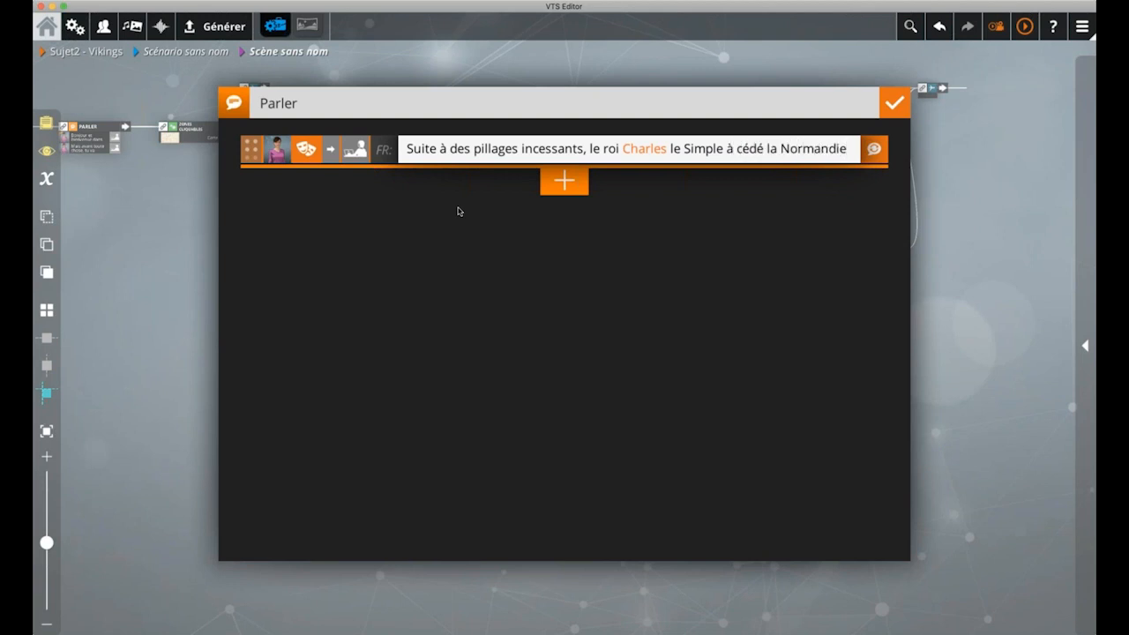
# Correct "à cédé" to "a cédé" in the first line and finish it with "aux Vikings"
pyautogui.write('à')
pyautogui.press('BackSpace')
pyautogui.click(732, 150)
pyautogui.click(851, 156)
pyautogui.write('à')
pyautogui.press('BackSpace')
pyautogui.press('BackSpace')
pyautogui.write('aux VCiking')
pyautogui.press('BackSpace')
pyautogui.press('BackSpace')
pyautogui.press('BackSpace')
pyautogui.press('BackSpace')
pyautogui.press('BackSpace')
pyautogui.press('BackSpace')
pyautogui.write('ikings,')
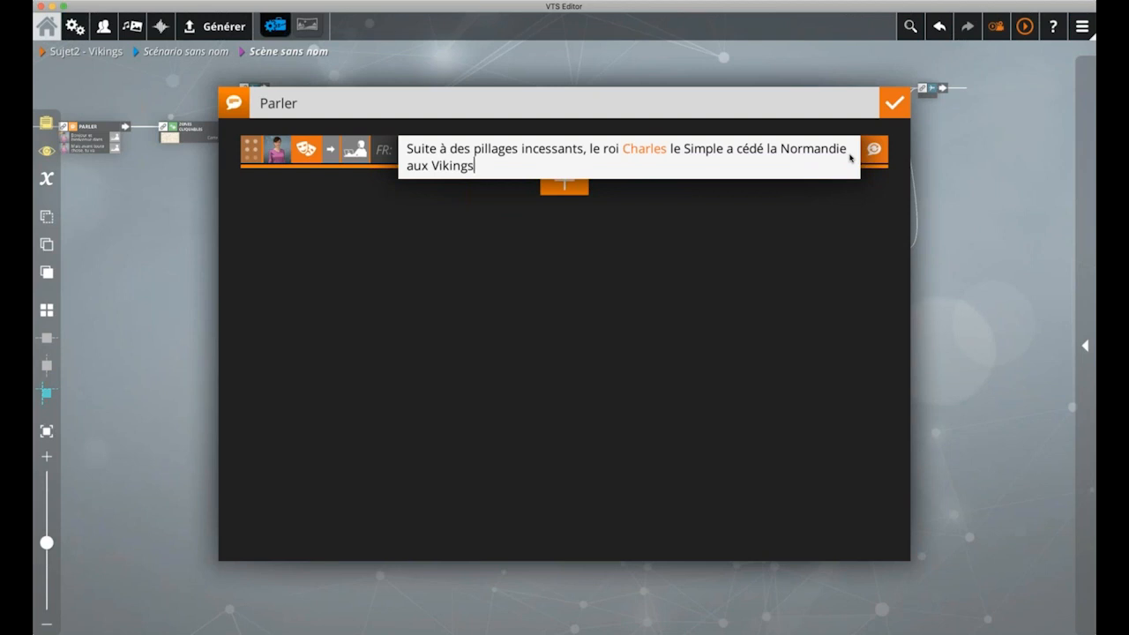
pyautogui.click(847, 242)
# Add a second line reading "Le chef des Vikings à l'époque est Rollon, il prend de la Normandie."
pyautogui.click(578, 196)
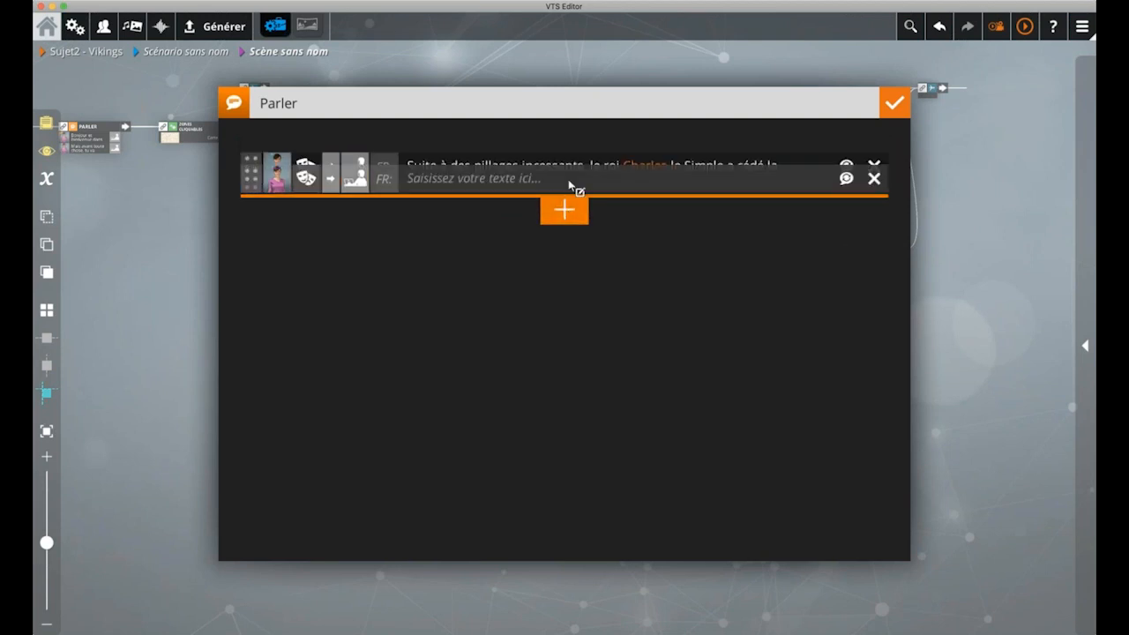
pyautogui.click(488, 183)
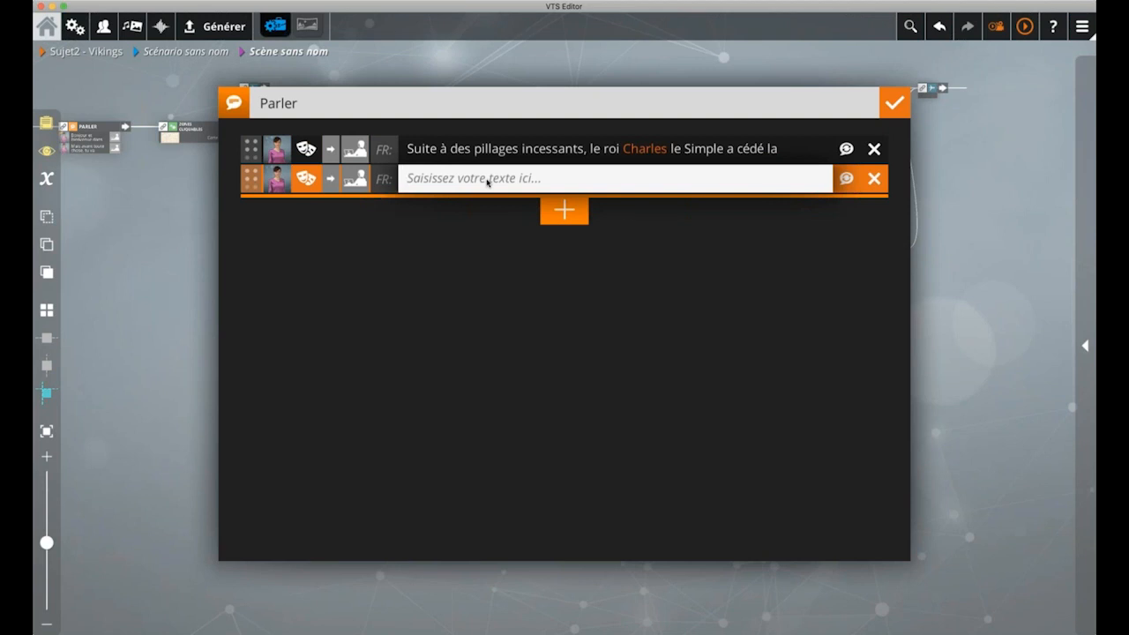
pyautogui.write('Le chef des Vikings')
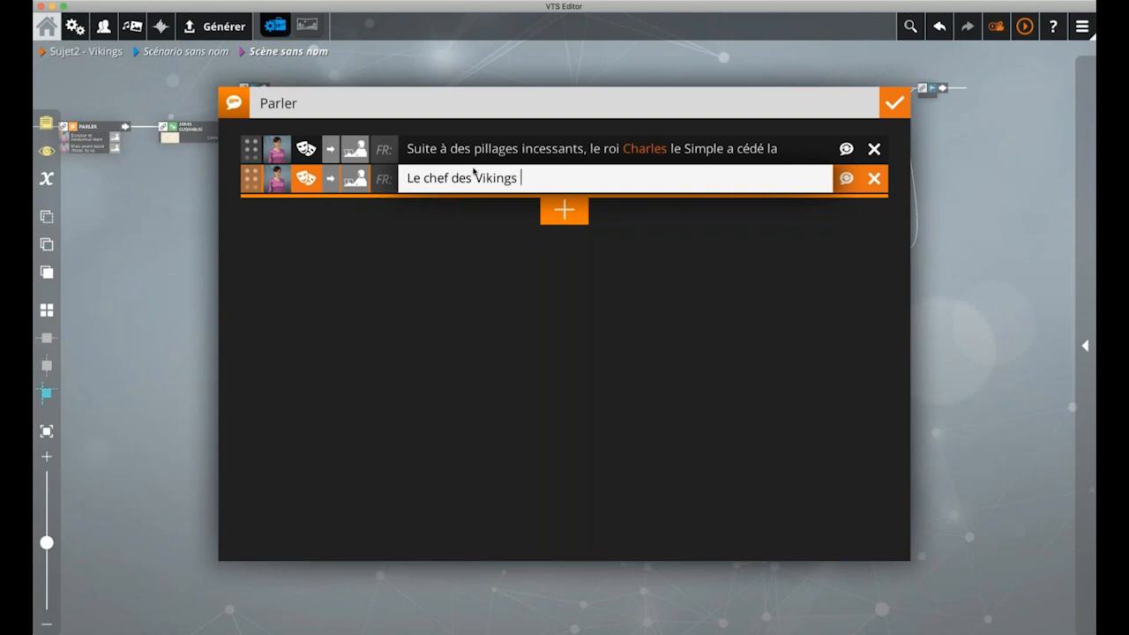
pyautogui.write(" à l'époque est Ro")
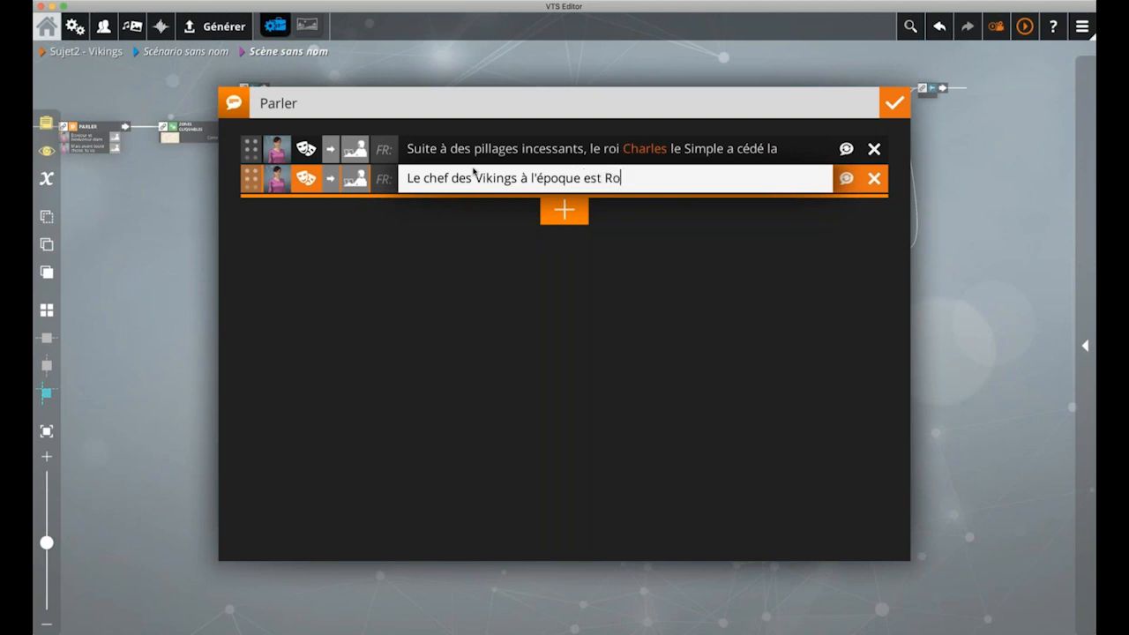
pyautogui.write('llon')
pyautogui.write(', il prend de la Normandie.')
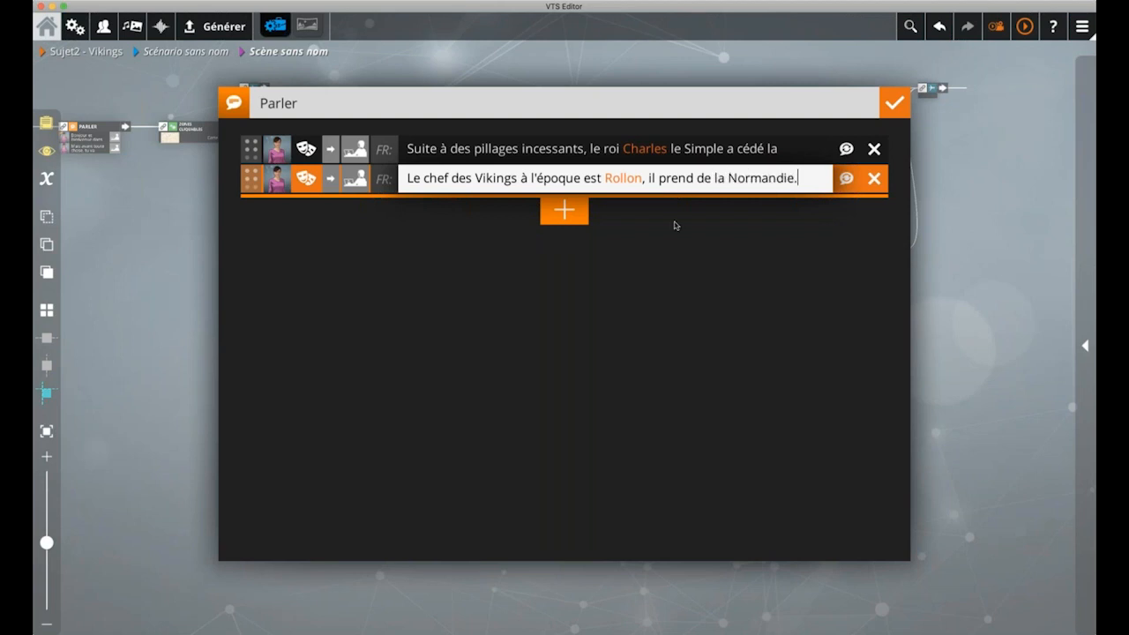
pyautogui.click(689, 242)
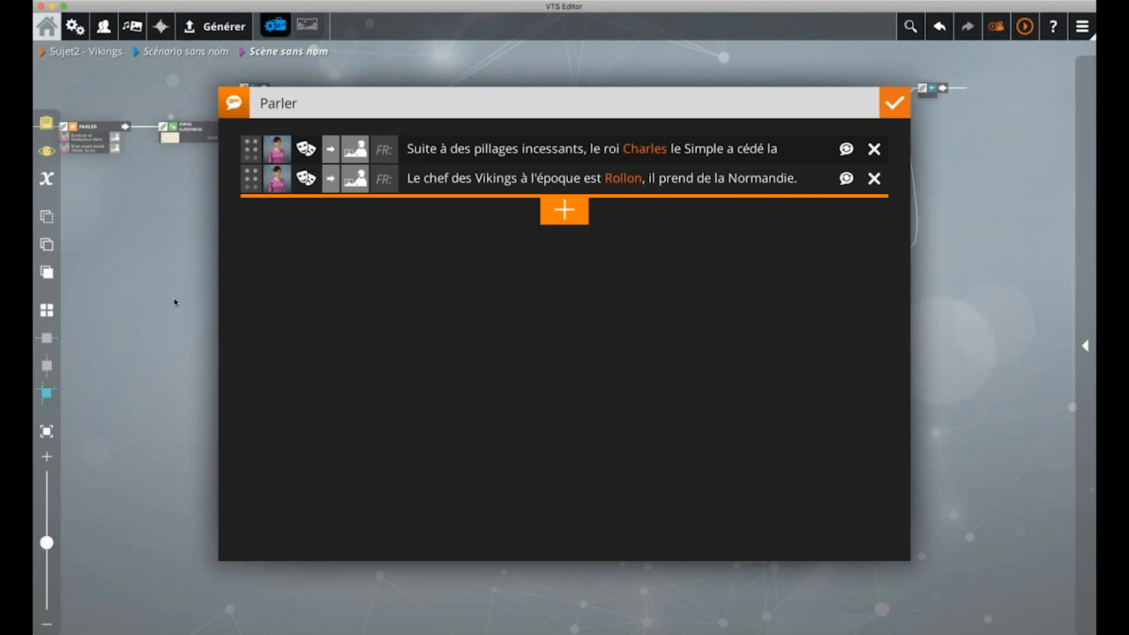
# Add a third line reading "Les vikings ont pillé la France à maintes reprises." and close the speech block
pyautogui.click(561, 214)
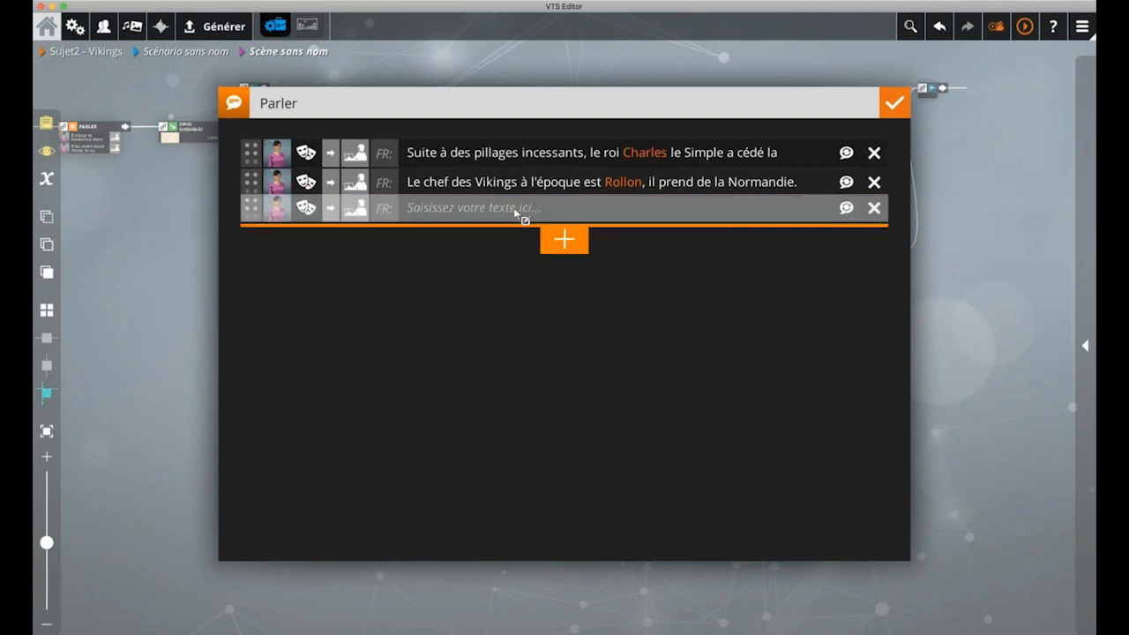
pyautogui.write('L')
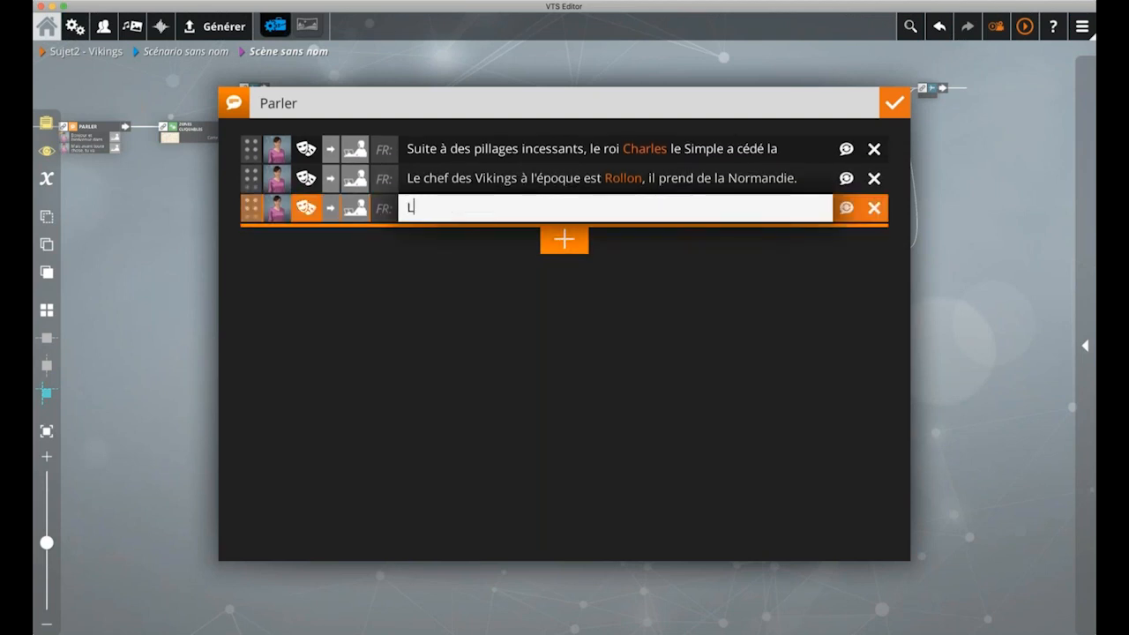
pyautogui.write('es vikings ont')
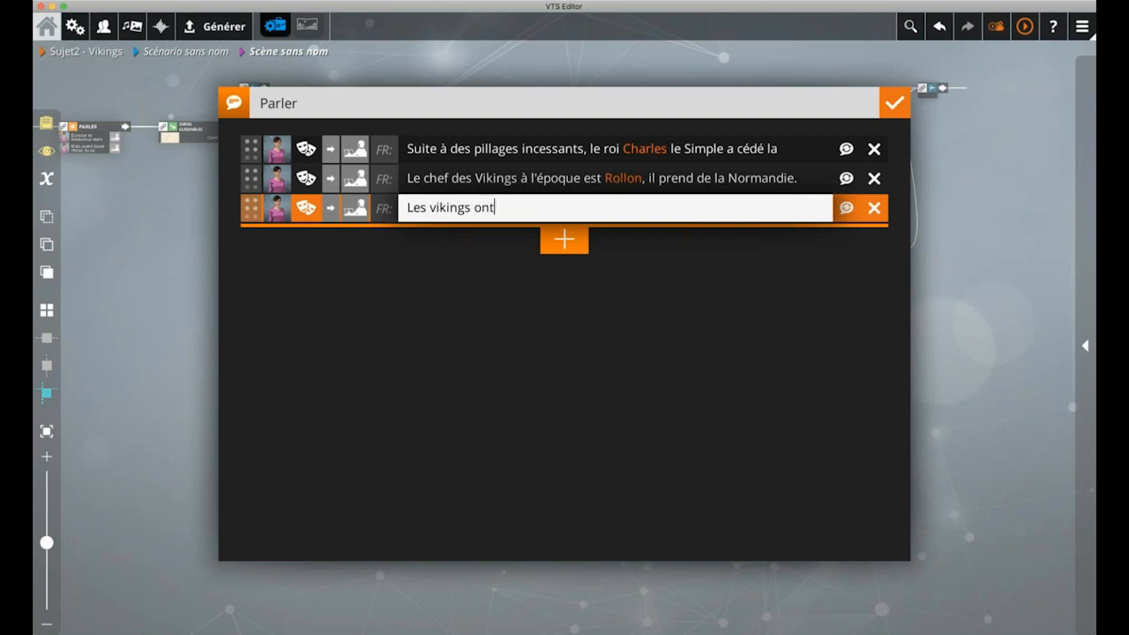
pyautogui.write(' pillé la France à mainte')
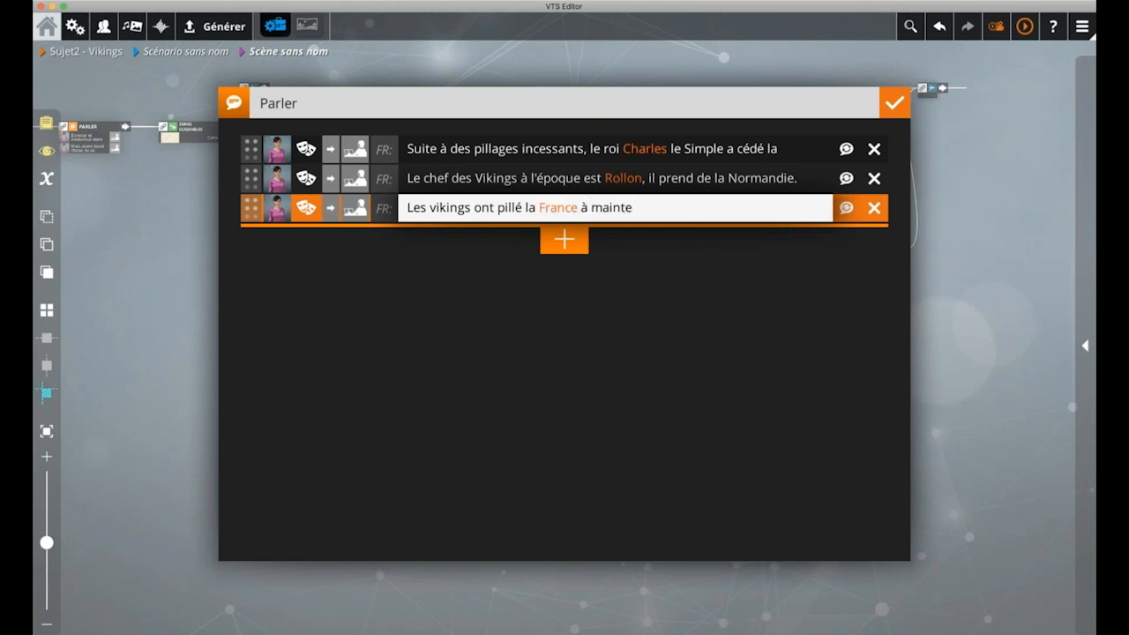
pyautogui.write('s reprises.')
pyautogui.click(466, 315)
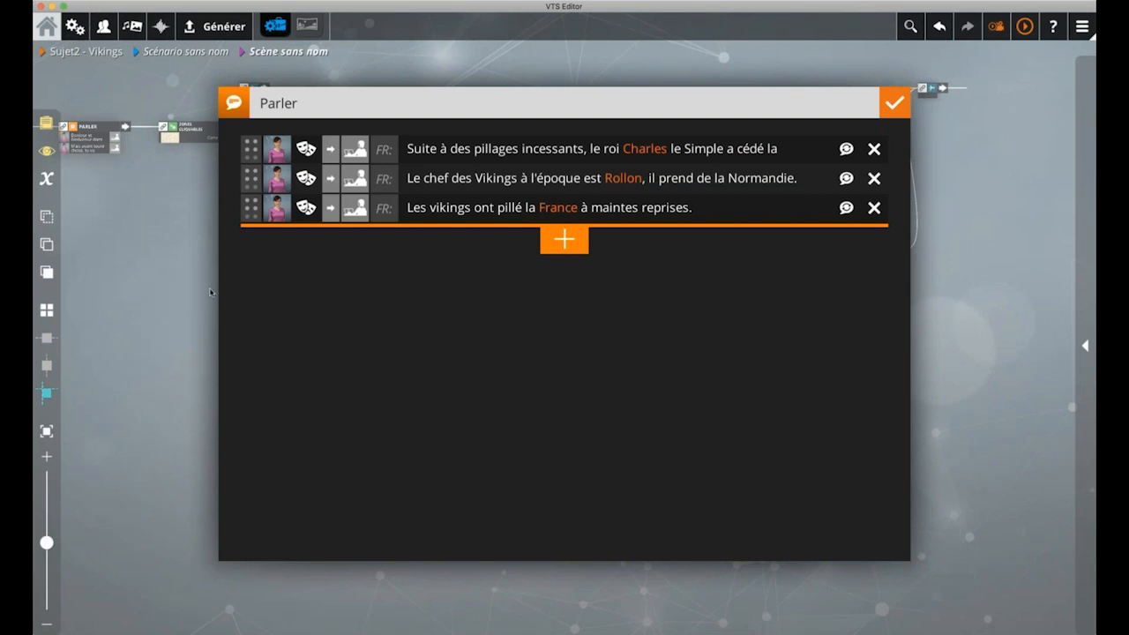
pyautogui.click(181, 287)
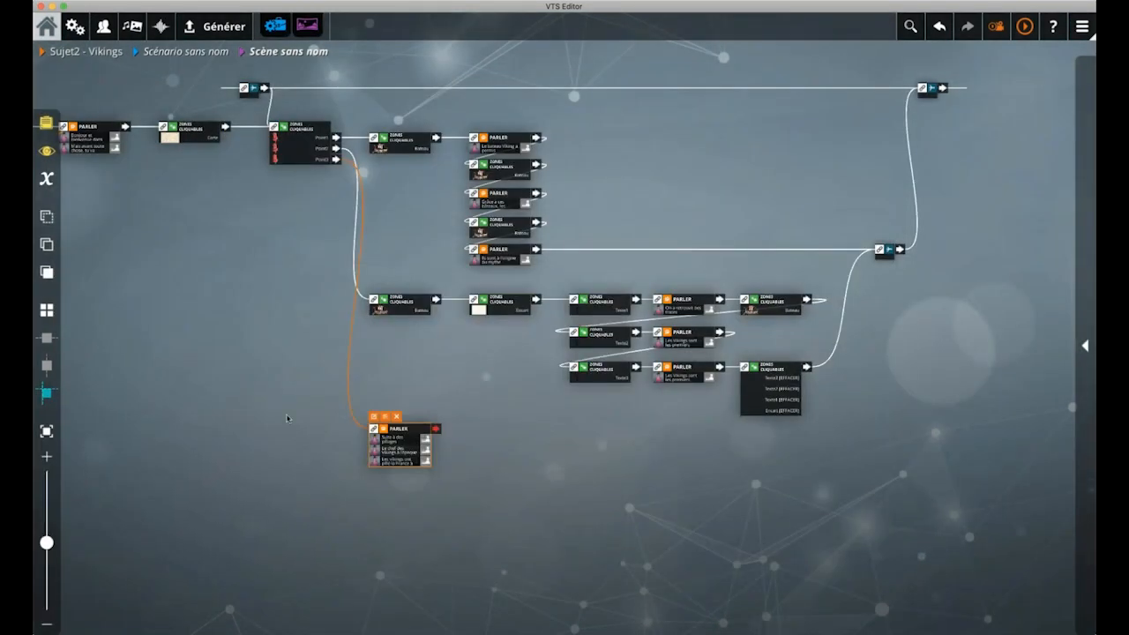
# Duplicate the Encart clickable zones block, place the copy beside the Point3 speech block and link the speech output to it
pyautogui.moveTo(394, 499); pyautogui.dragTo(362, 463)
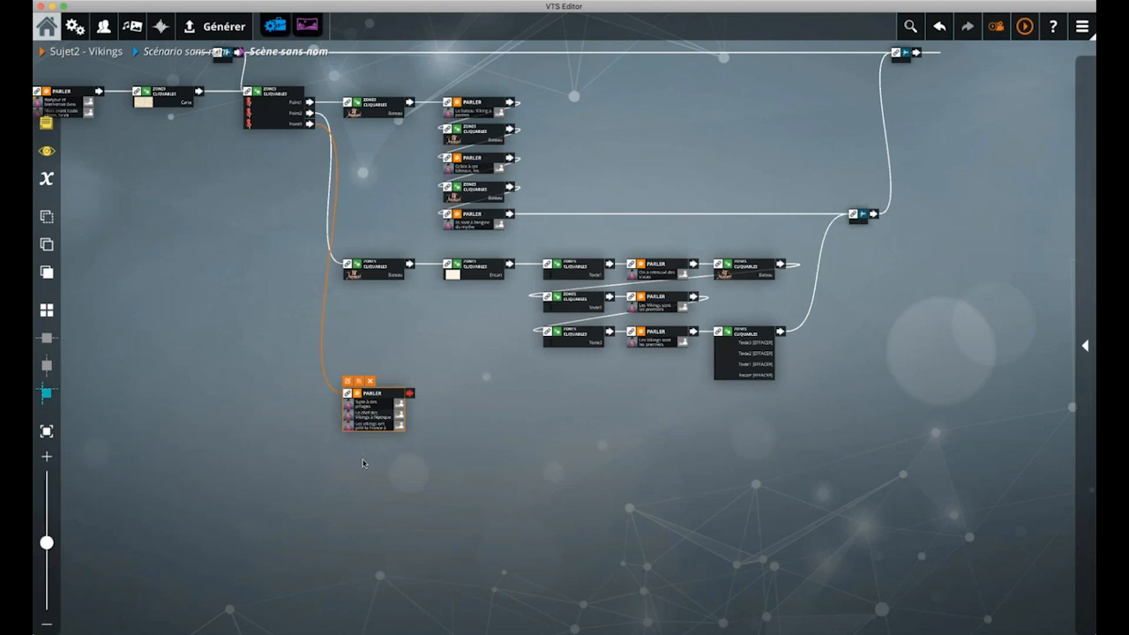
pyautogui.click(486, 262)
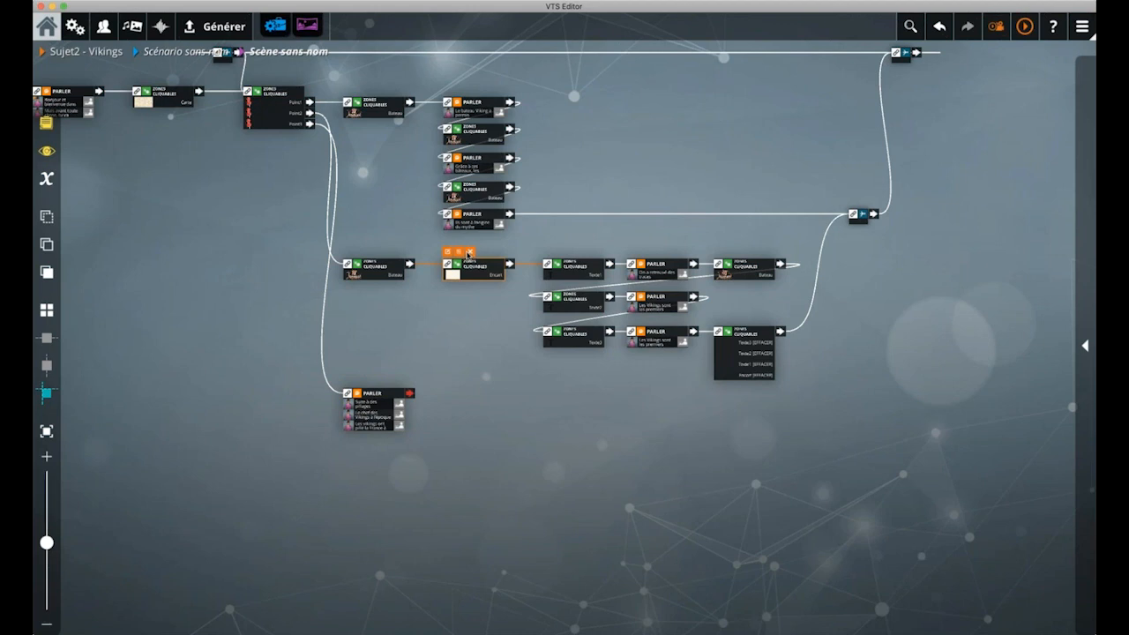
pyautogui.press('super+d')
pyautogui.moveTo(612, 338); pyautogui.dragTo(512, 402)
pyautogui.moveTo(415, 394); pyautogui.dragTo(448, 393)
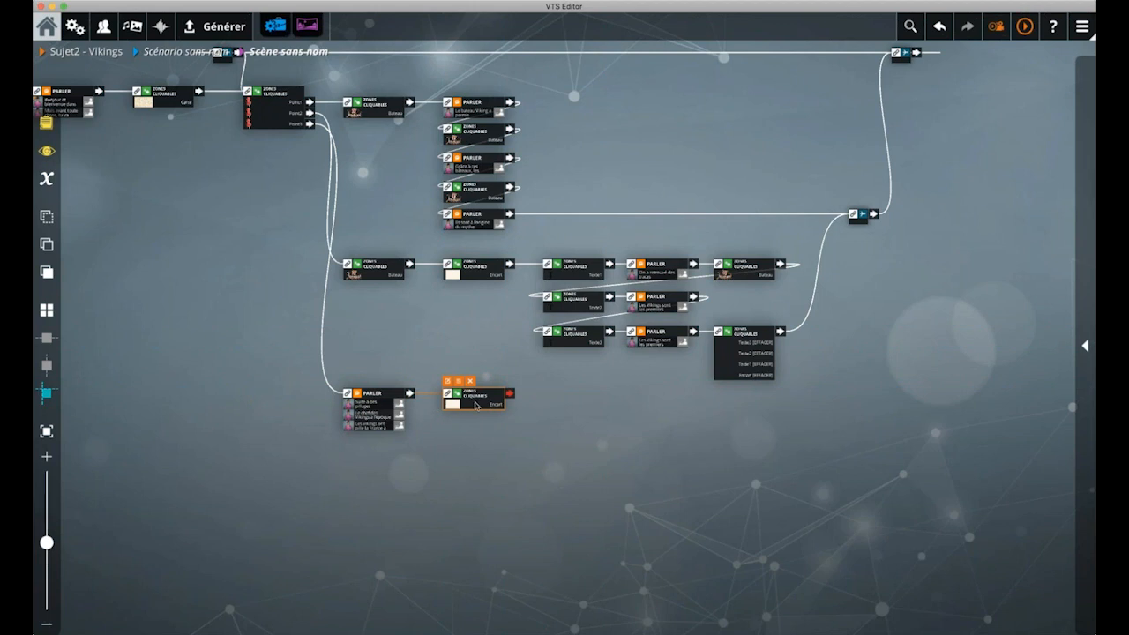
# Open the copied Encart block, add a new zone named Vidéo and move it onto the framed panel
pyautogui.scroll(2, 459, 433)
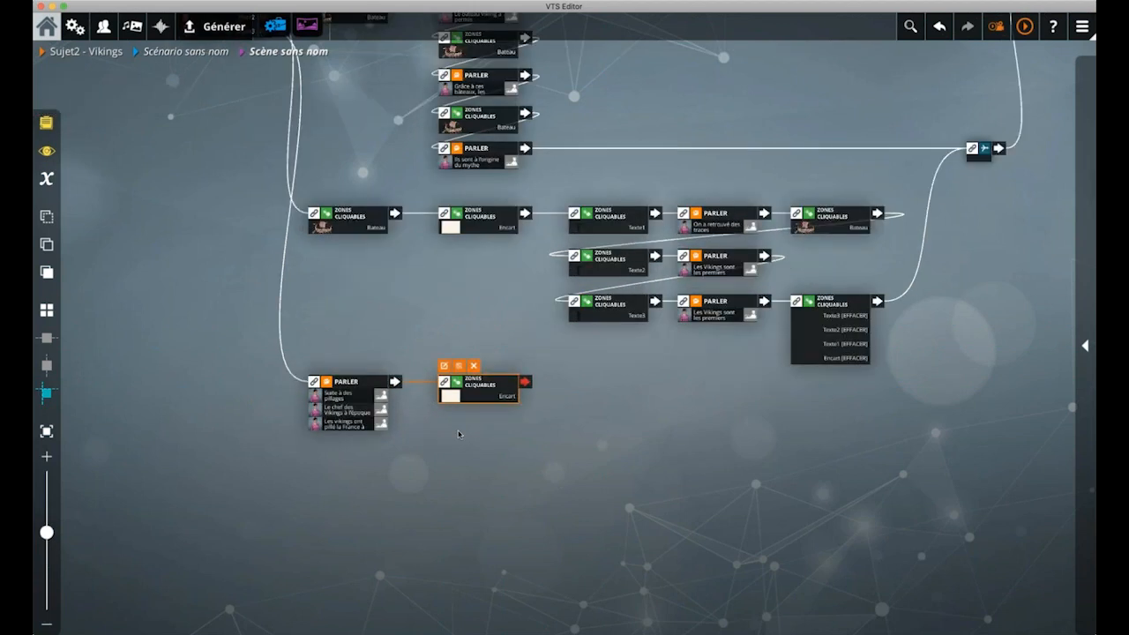
pyautogui.click(331, 414)
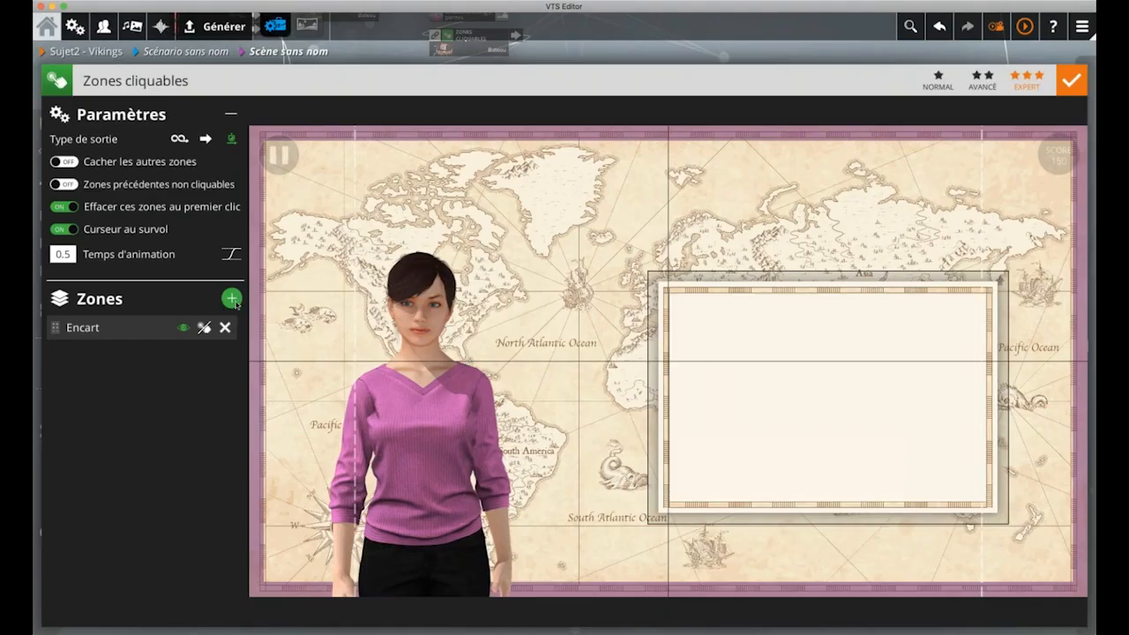
pyautogui.click(231, 300)
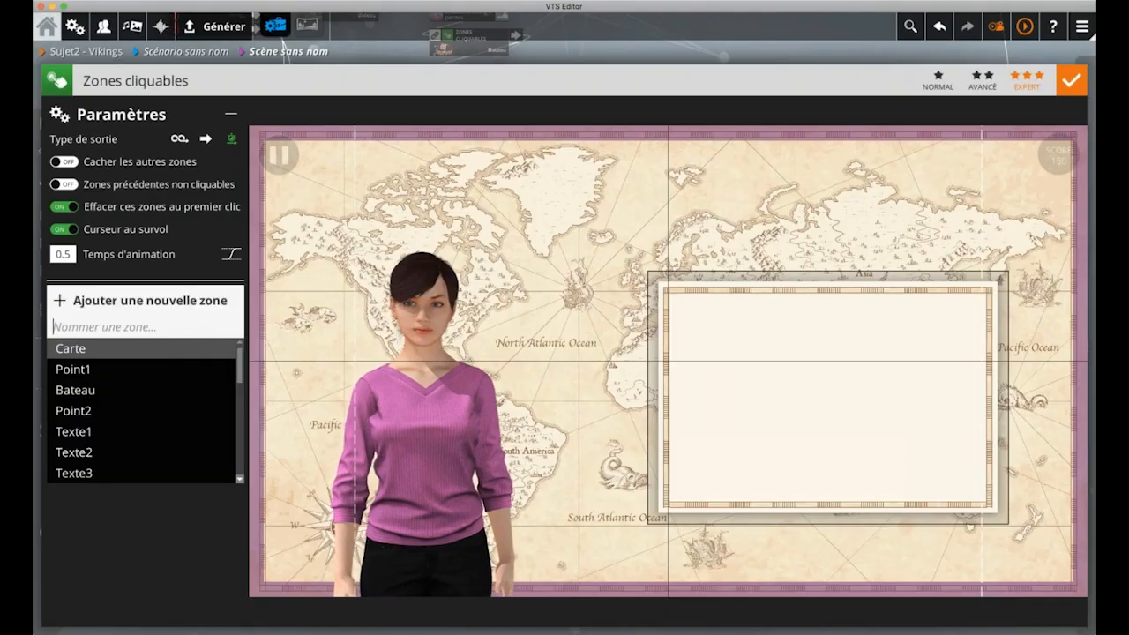
pyautogui.write('Vidéo')
pyautogui.click(166, 351)
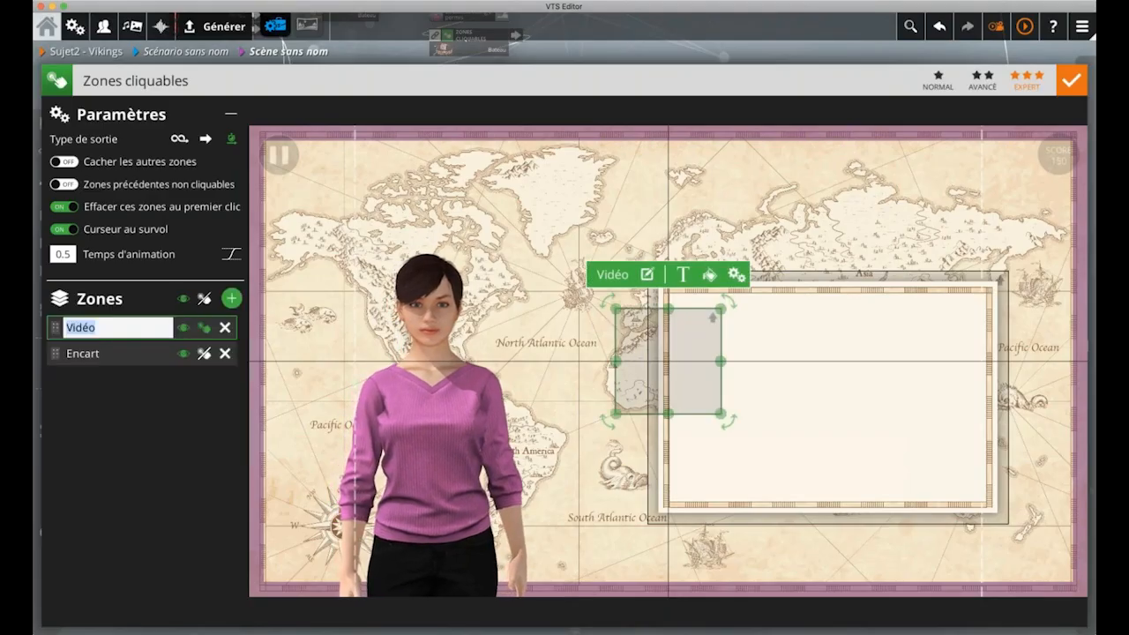
pyautogui.moveTo(707, 348); pyautogui.dragTo(777, 347)
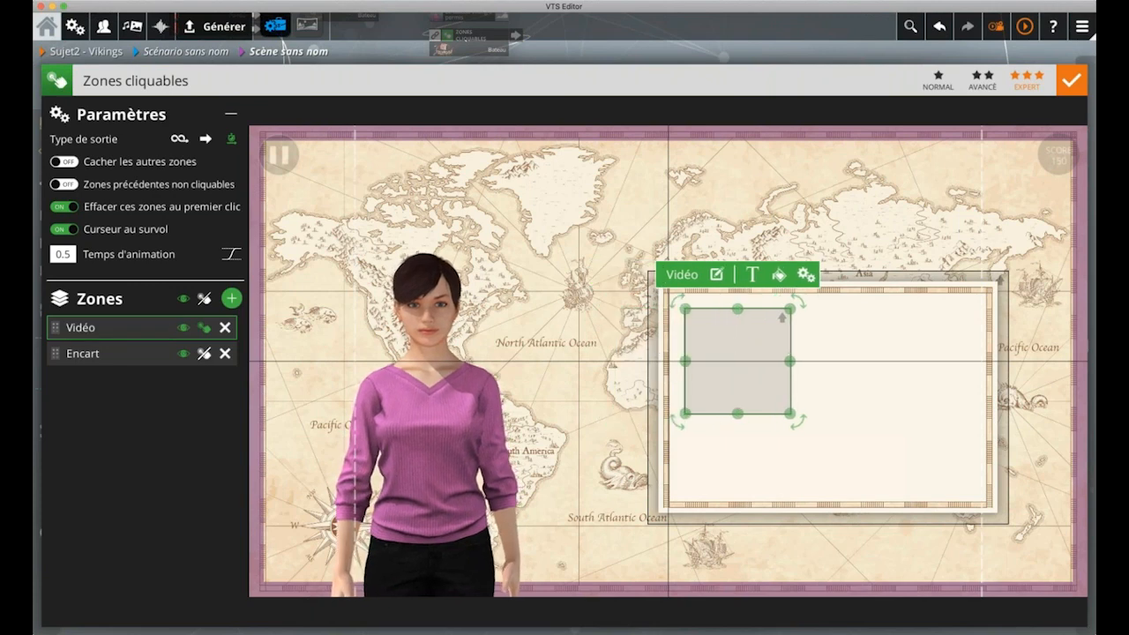
# Assign the Vikings_Promo_HD 1 video to the Vidéo zone, positioned inside the frame's upper part, and check the zone's loop playback parameter
pyautogui.click(718, 275)
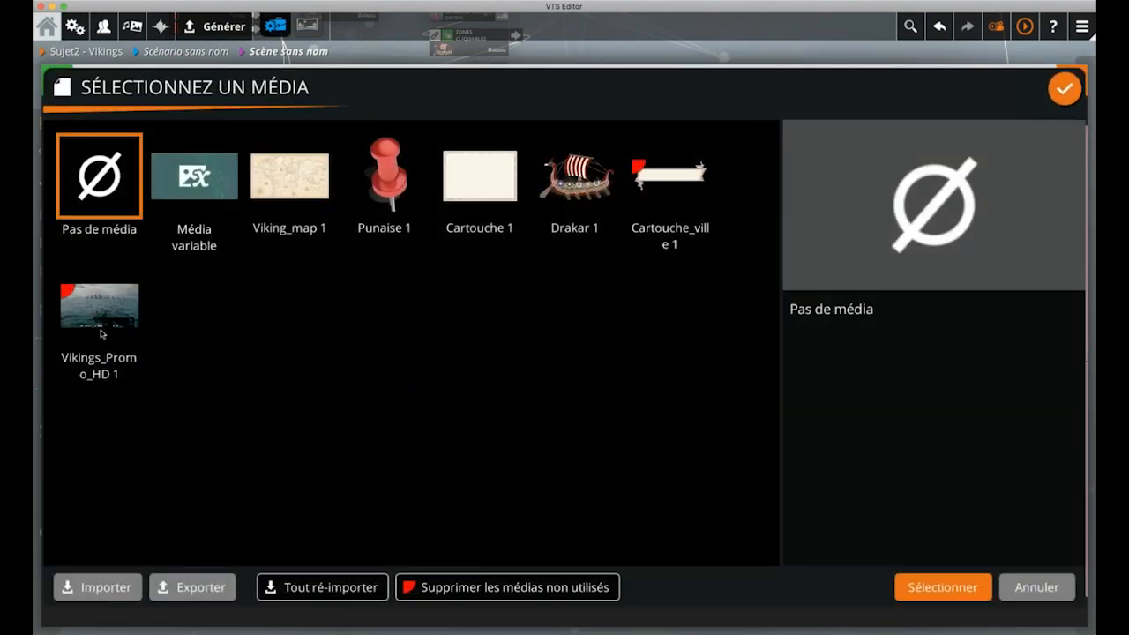
pyautogui.doubleClick(106, 325)
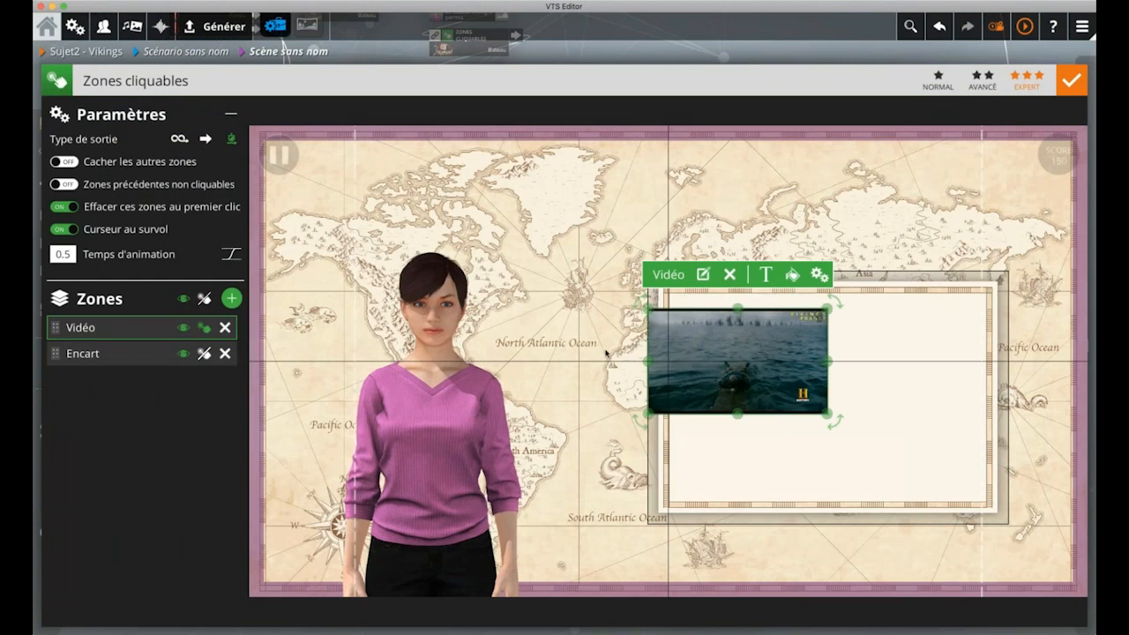
pyautogui.moveTo(703, 356); pyautogui.dragTo(749, 354)
pyautogui.click(858, 274)
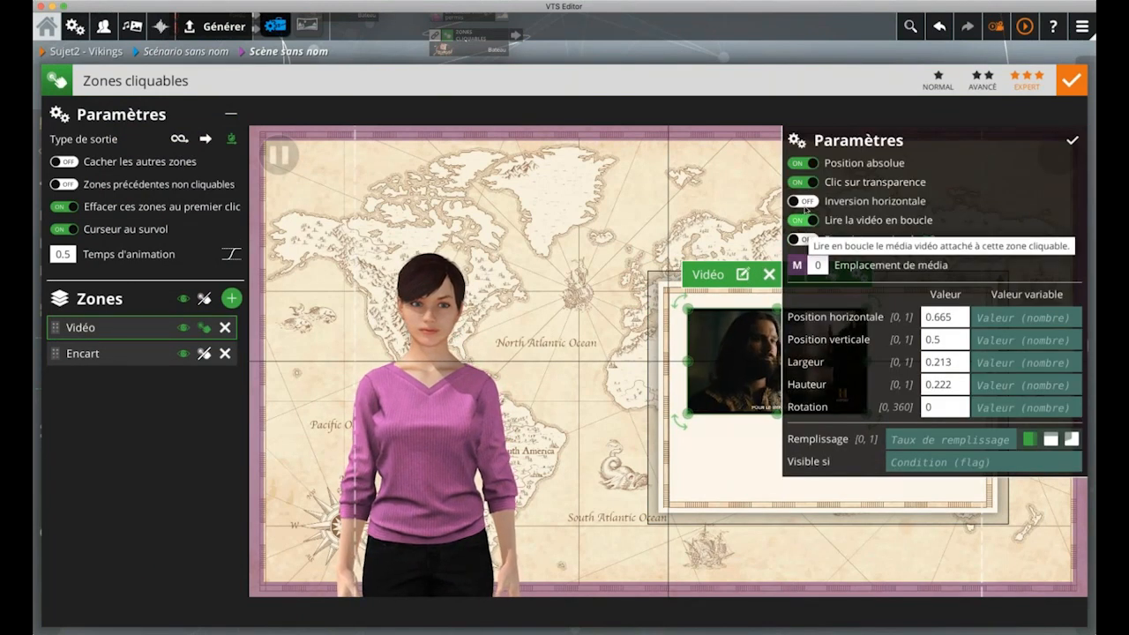
pyautogui.click(624, 335)
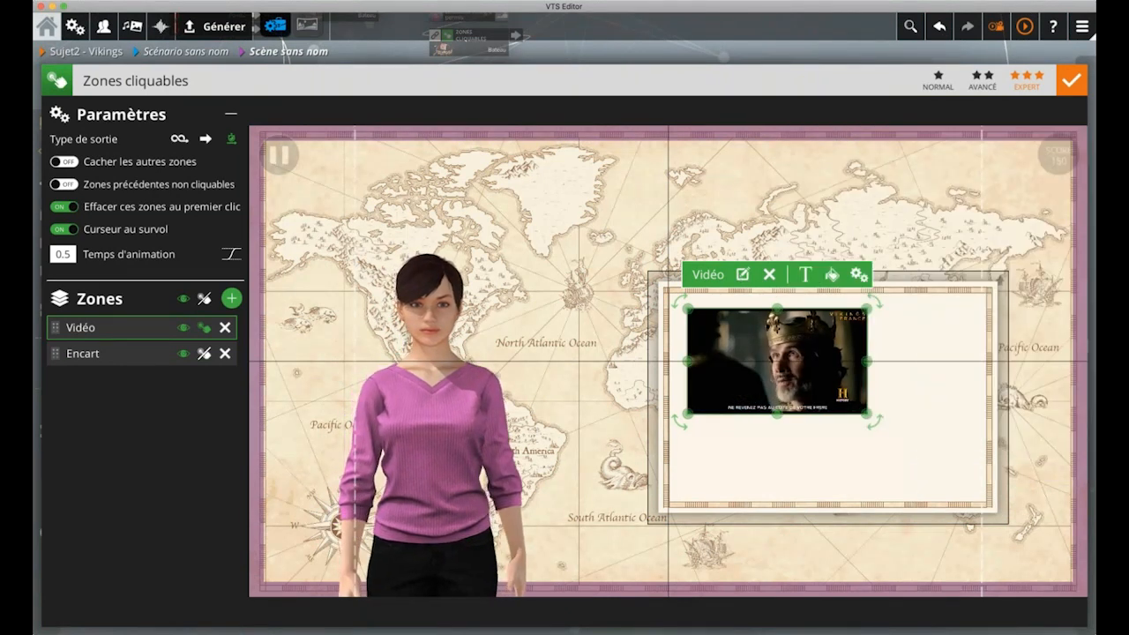
# Enlarge the Vidéo zone to cover most of the framed panel, centre it inside the frame, and make the zone non-clickable
pyautogui.moveTo(888, 428); pyautogui.dragTo(990, 486)
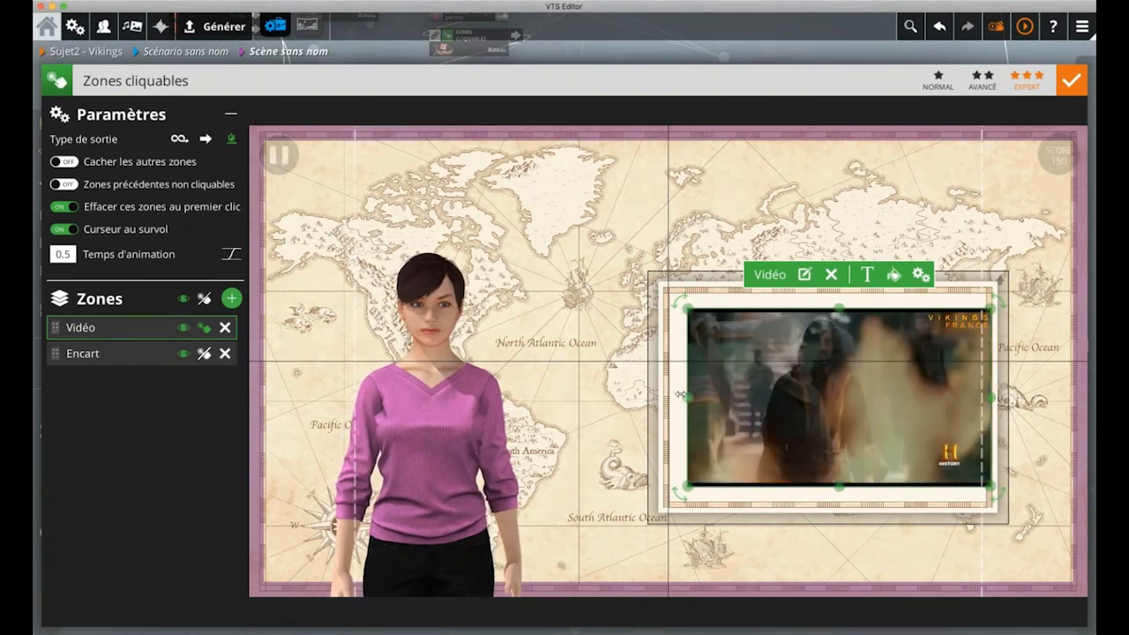
pyautogui.moveTo(688, 397); pyautogui.dragTo(677, 396)
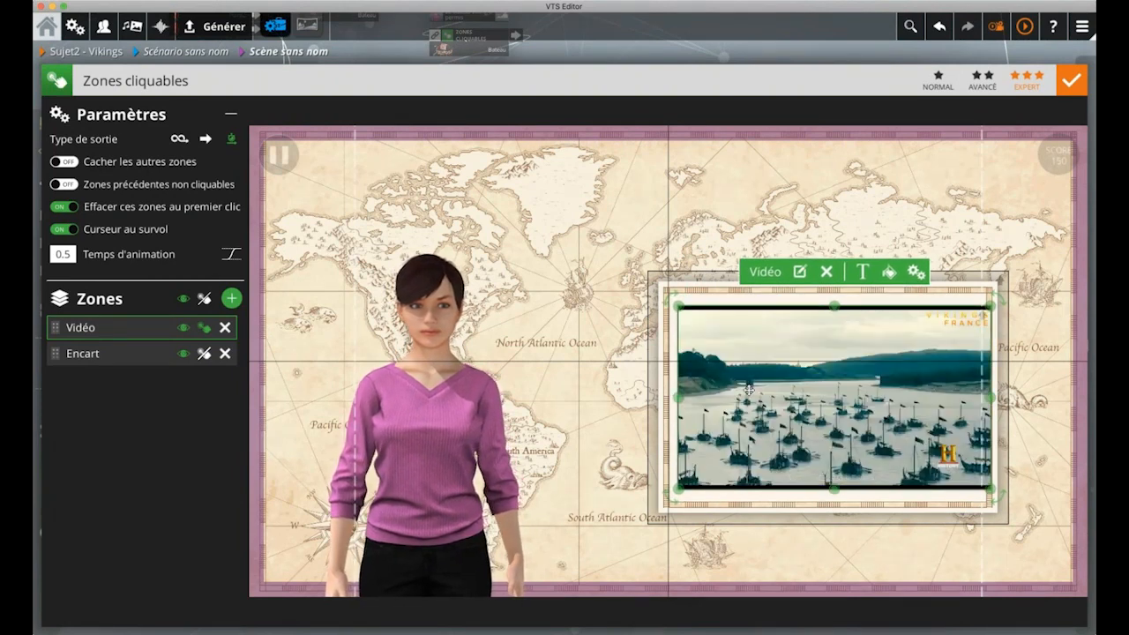
pyautogui.moveTo(678, 397); pyautogui.dragTo(713, 402)
pyautogui.moveTo(796, 404); pyautogui.dragTo(768, 400)
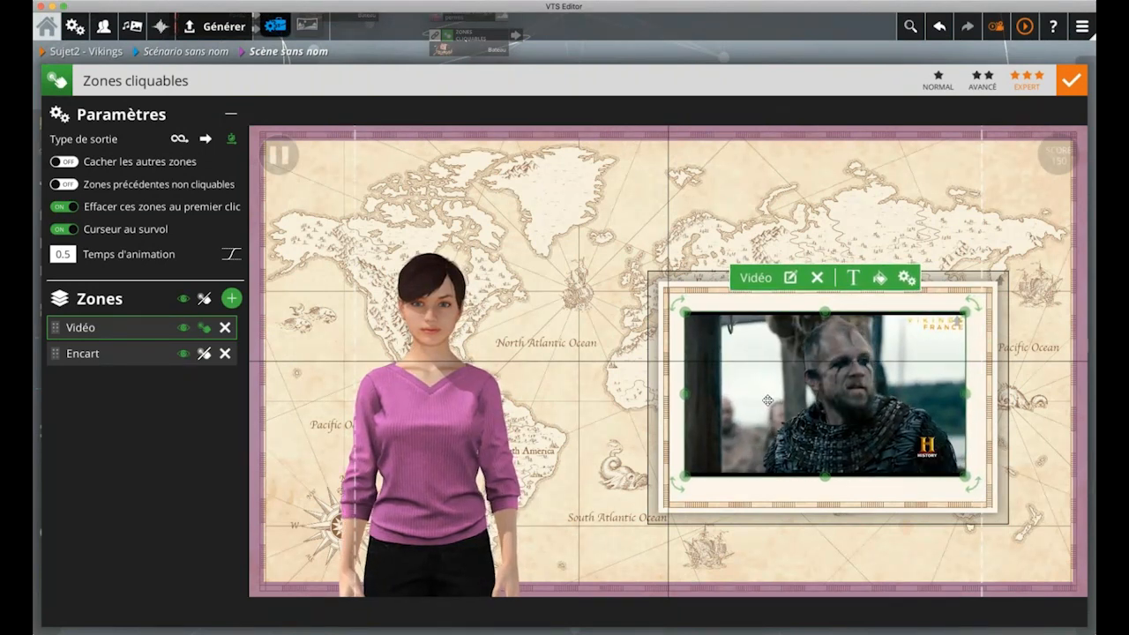
pyautogui.click(610, 215)
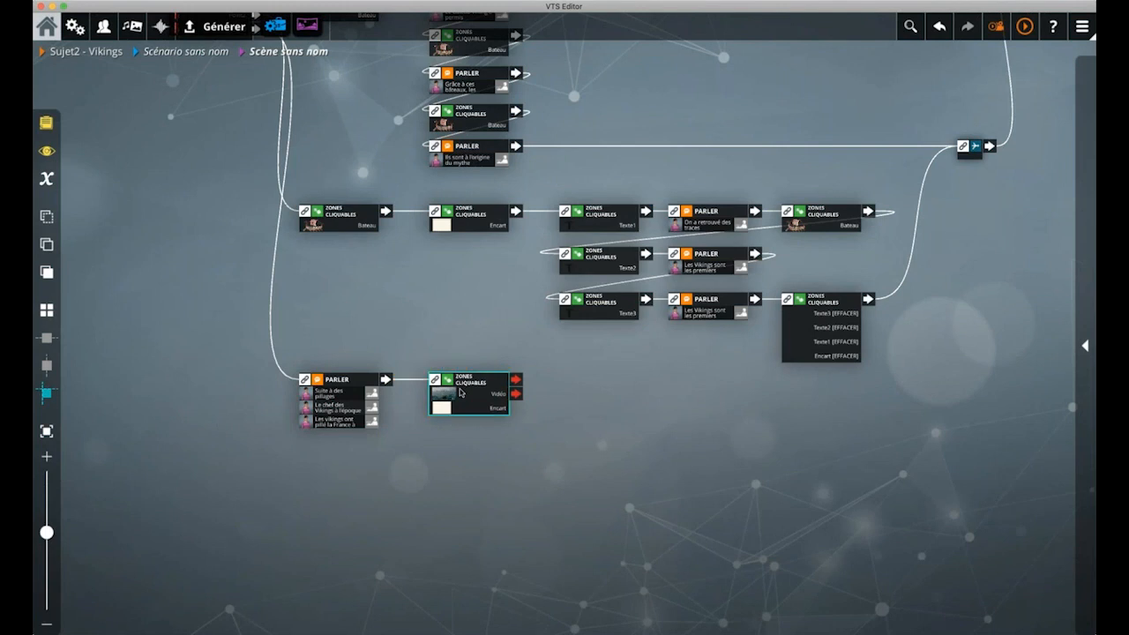
pyautogui.doubleClick(460, 393)
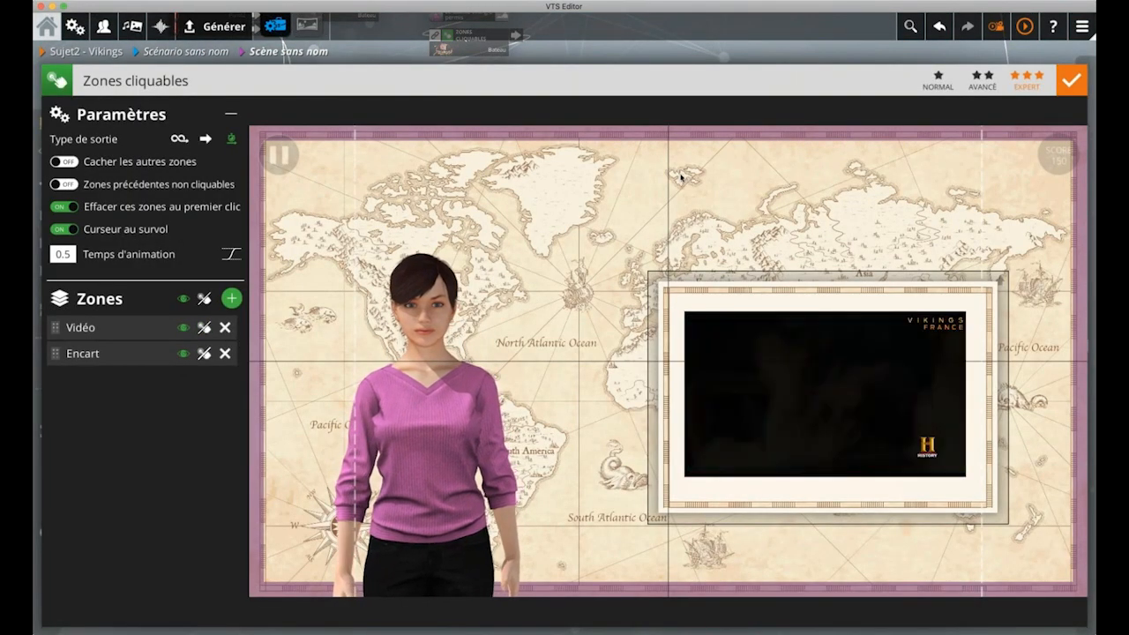
pyautogui.click(765, 61)
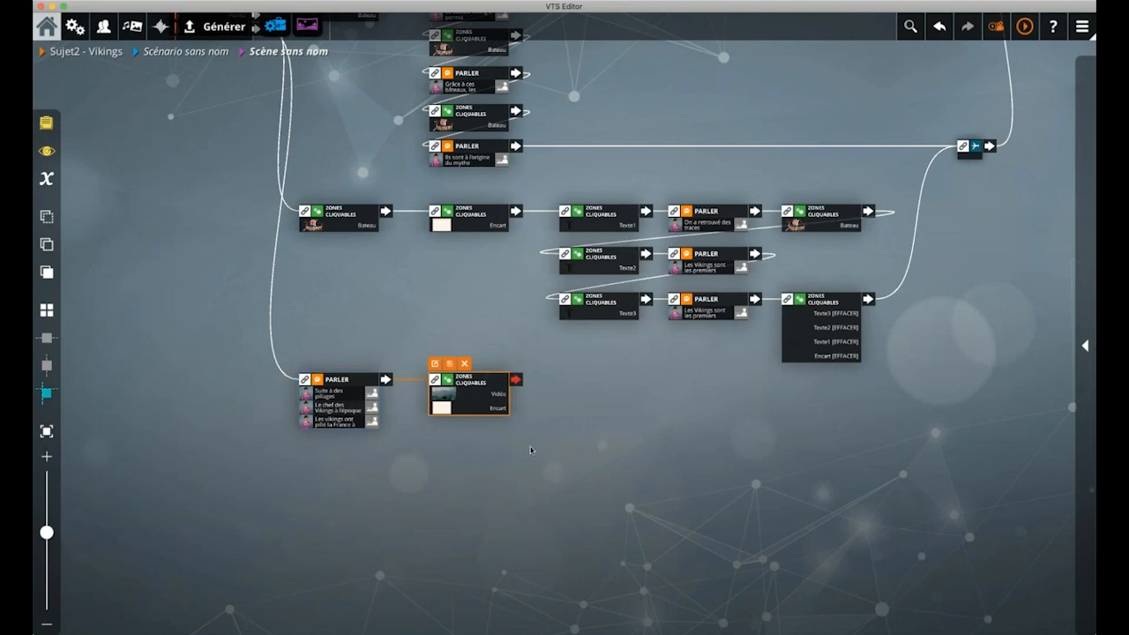
pyautogui.moveTo(500, 404)
pyautogui.mouseDown()
pyautogui.moveTo(468, 403)
pyautogui.moveTo(485, 403)
pyautogui.mouseUp()
pyautogui.scroll(4, 557, 456)
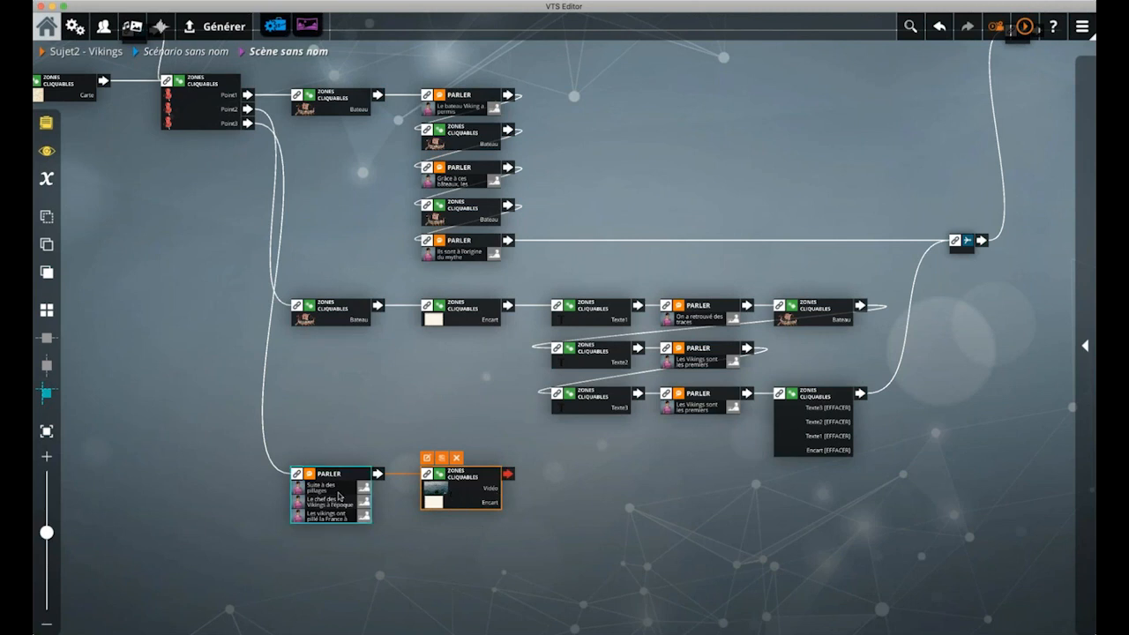
pyautogui.moveTo(448, 550); pyautogui.dragTo(482, 549)
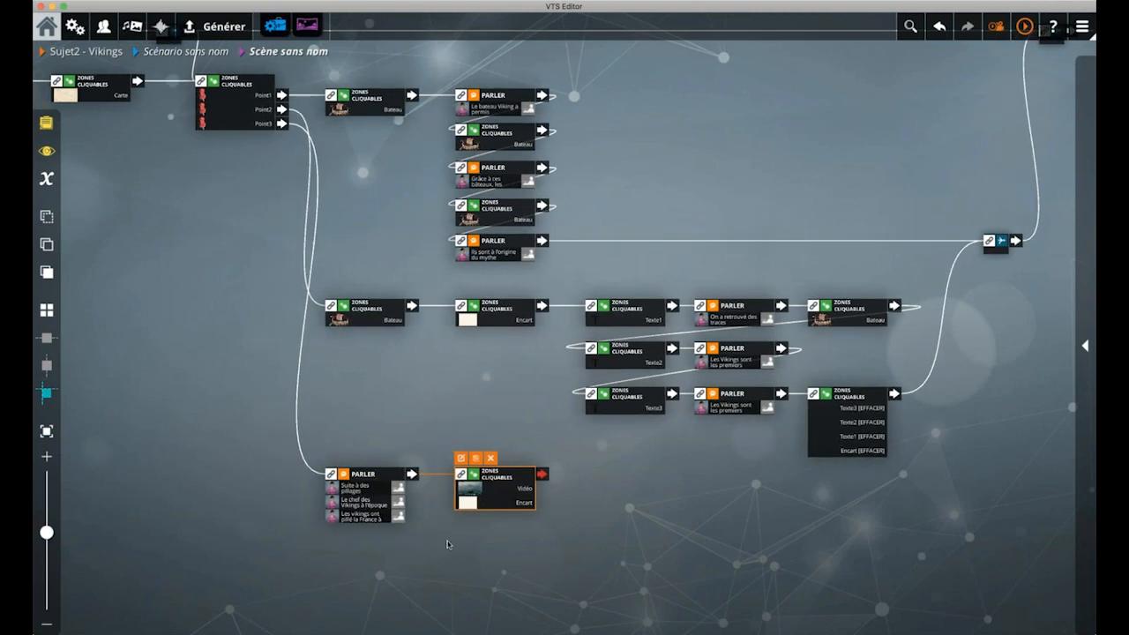
pyautogui.click(351, 496)
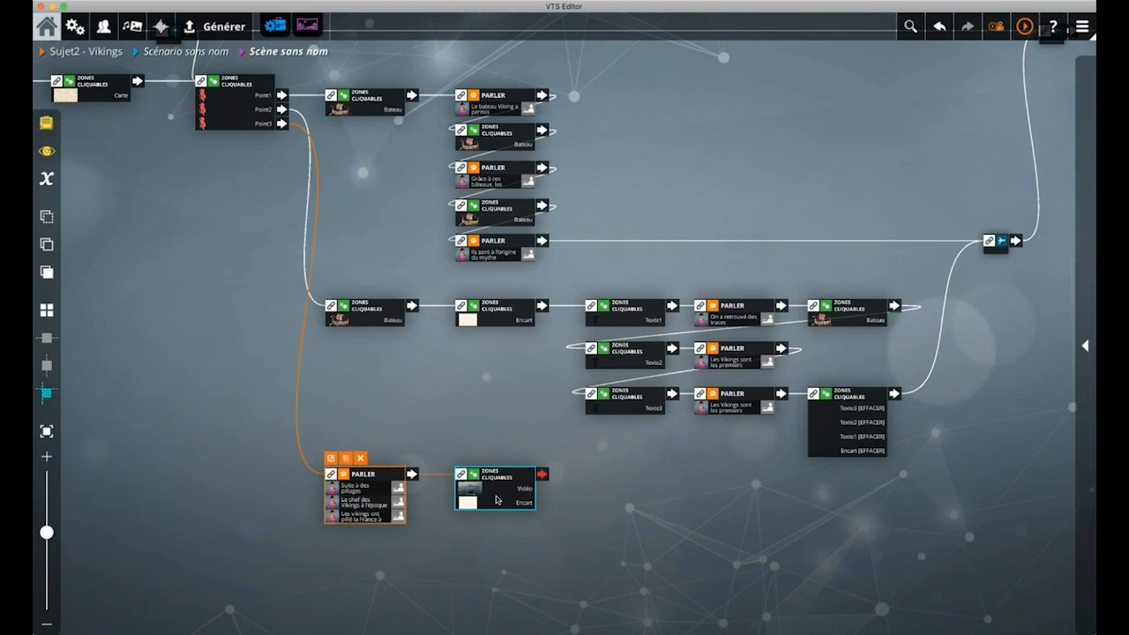
pyautogui.click(545, 532)
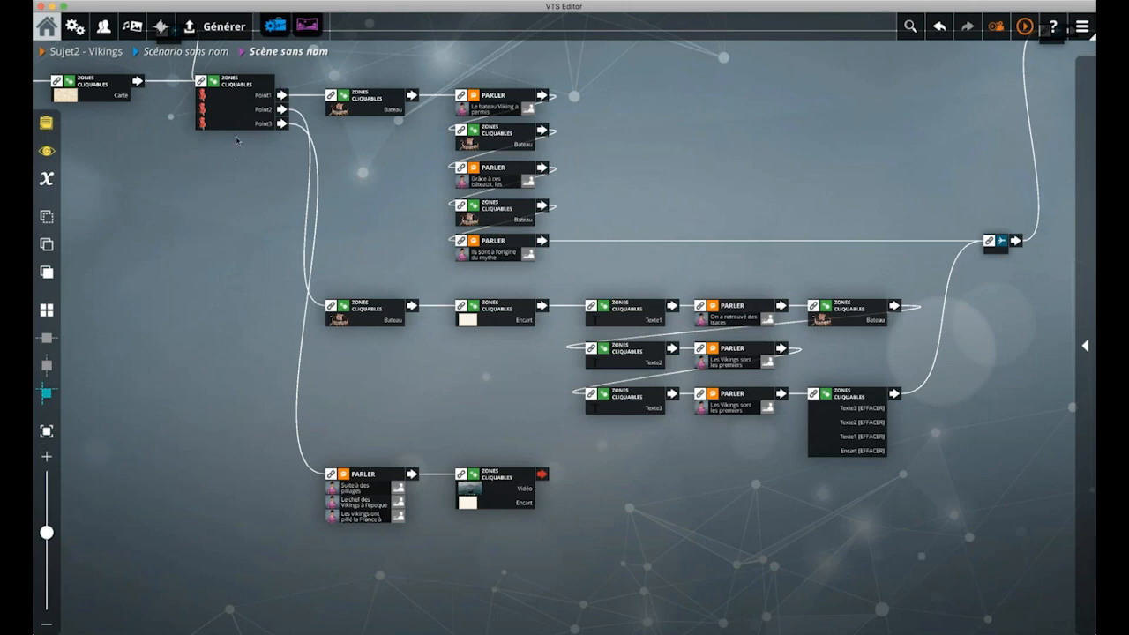
# Shift the Point3 speech and video blocks along to make room, and insert a new clickable zones block between Point3 and the speech block
pyautogui.moveTo(379, 546); pyautogui.dragTo(477, 482)
pyautogui.moveTo(393, 499); pyautogui.dragTo(468, 473)
pyautogui.click(484, 424)
pyautogui.moveTo(1085, 345)
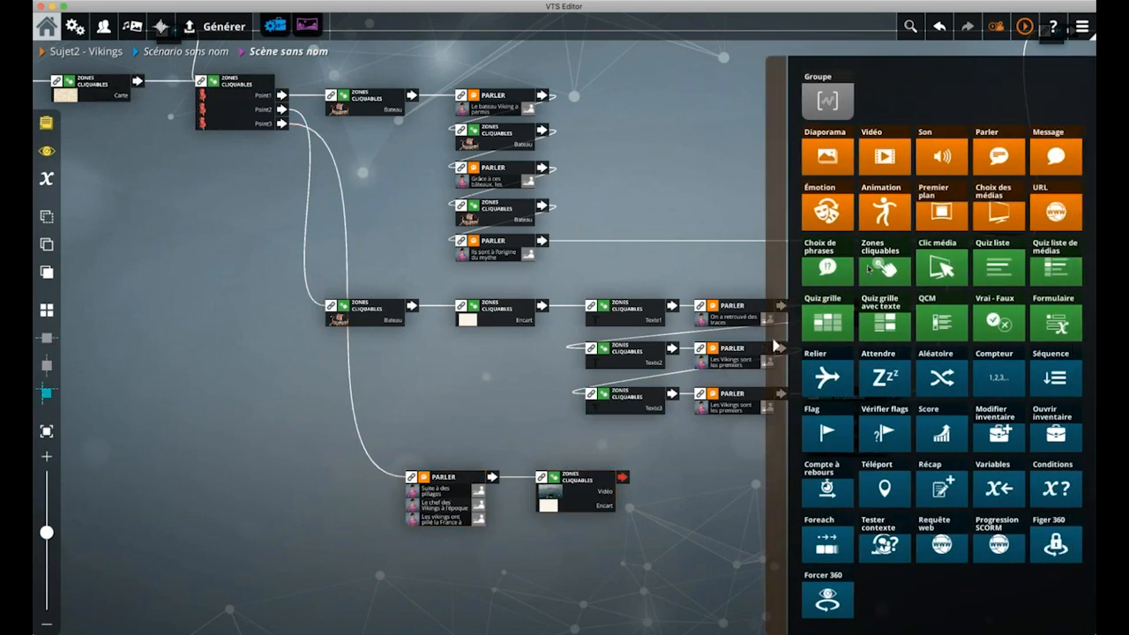
pyautogui.moveTo(869, 267); pyautogui.dragTo(345, 477)
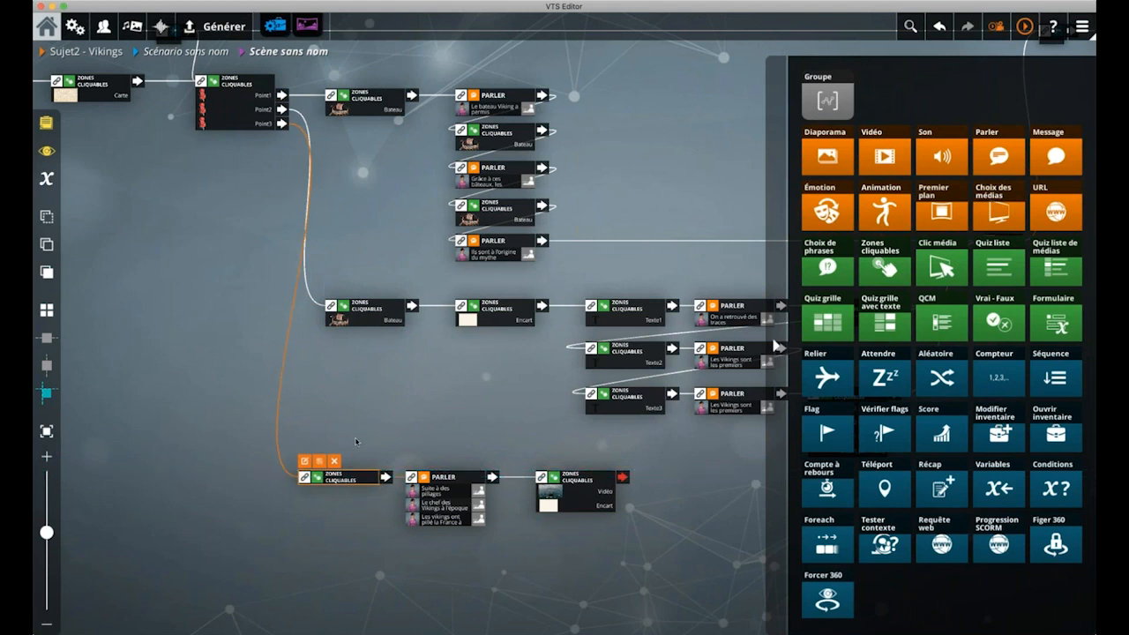
pyautogui.moveTo(363, 440); pyautogui.dragTo(480, 511)
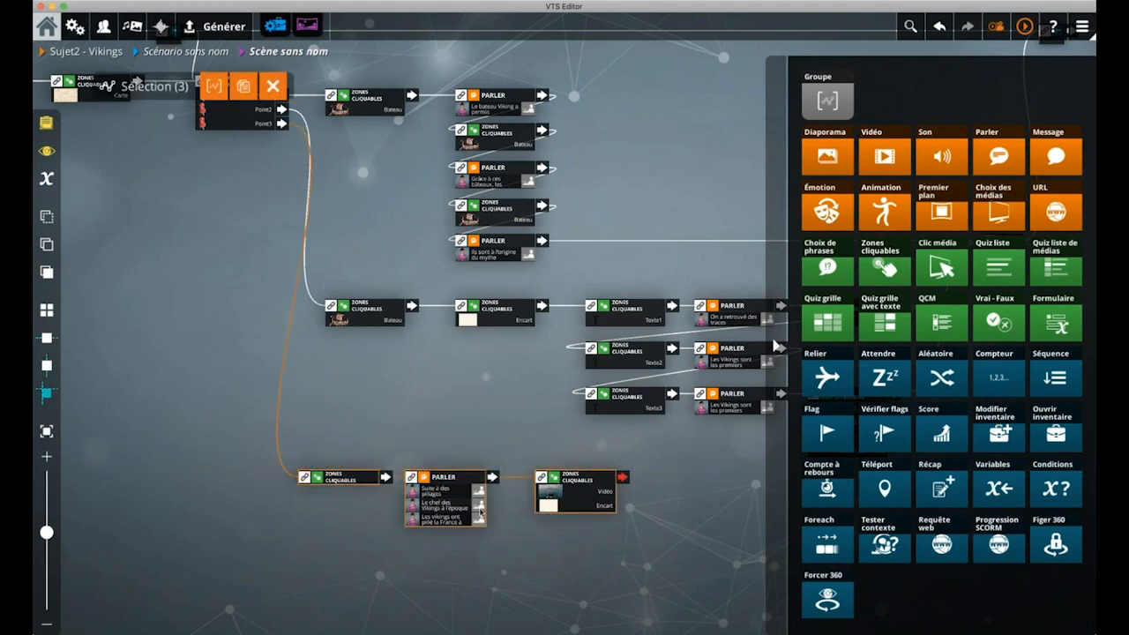
# Open the new clickable zones block, add the existing Carte zone, mask it, and set the animation time to 1
pyautogui.doubleClick(363, 478)
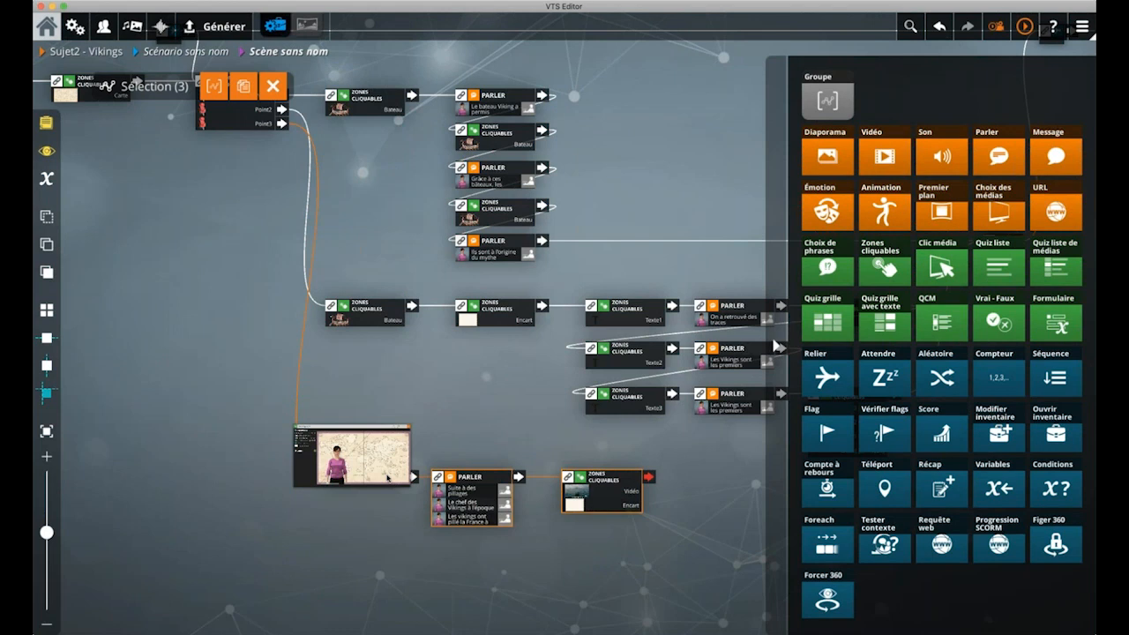
pyautogui.click(231, 298)
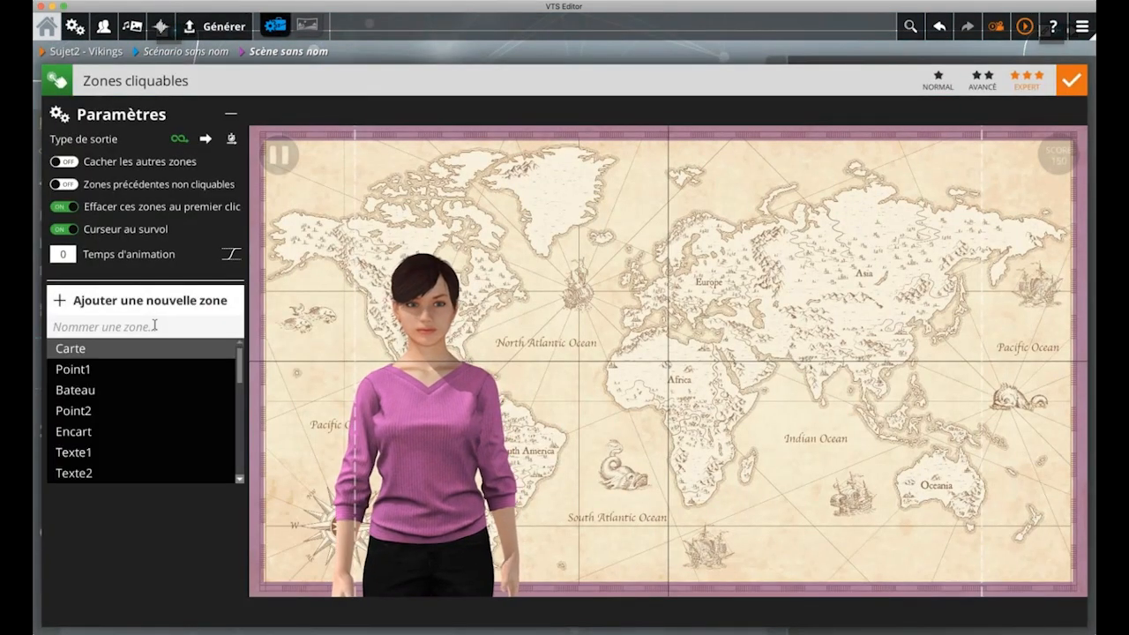
pyautogui.write('F')
pyautogui.press('BackSpace')
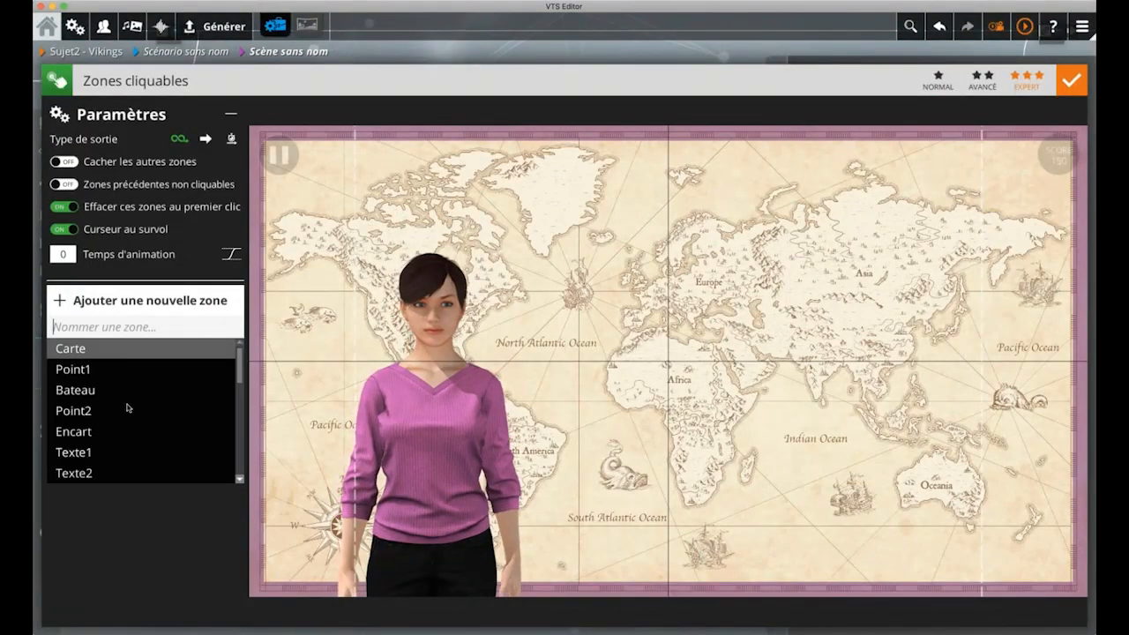
pyautogui.scroll(-3, 104, 410)
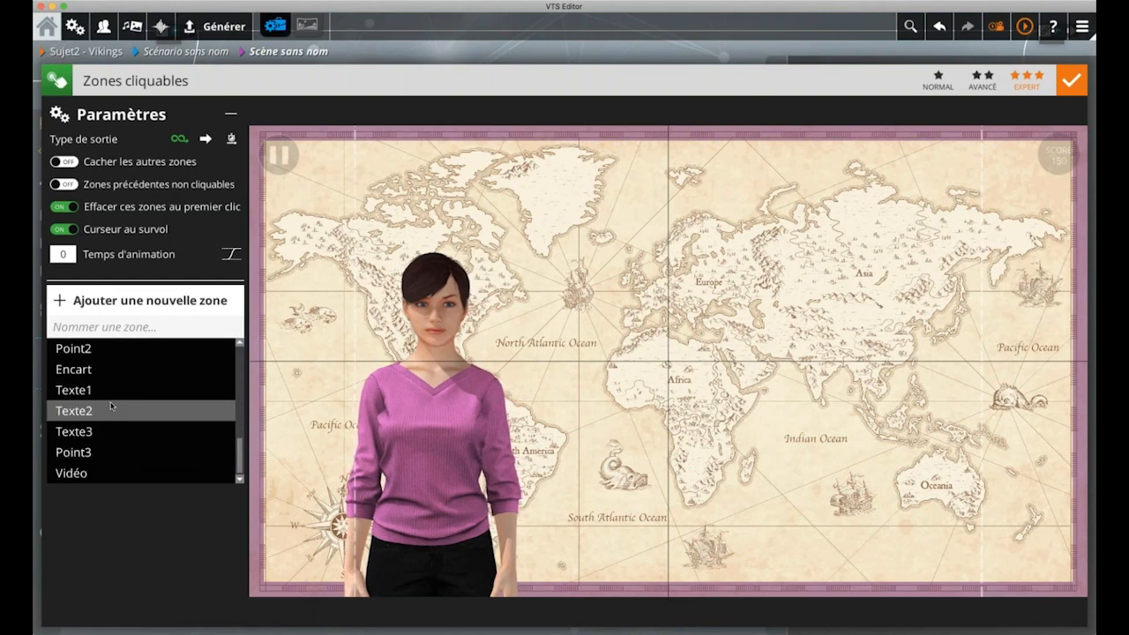
pyautogui.scroll(3, 97, 389)
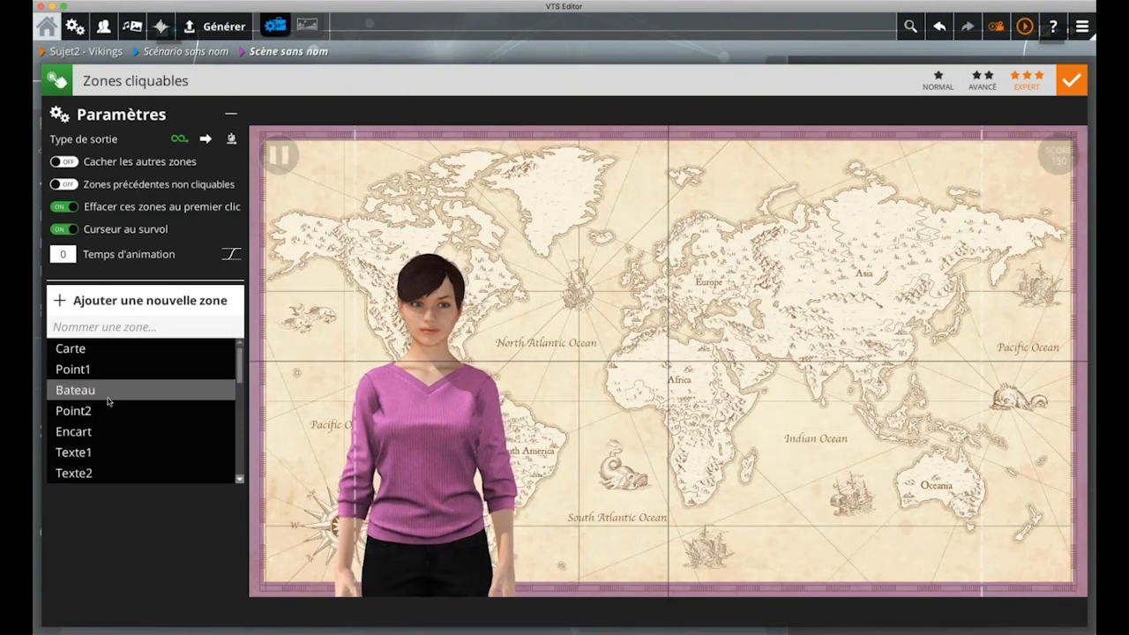
pyautogui.click(71, 350)
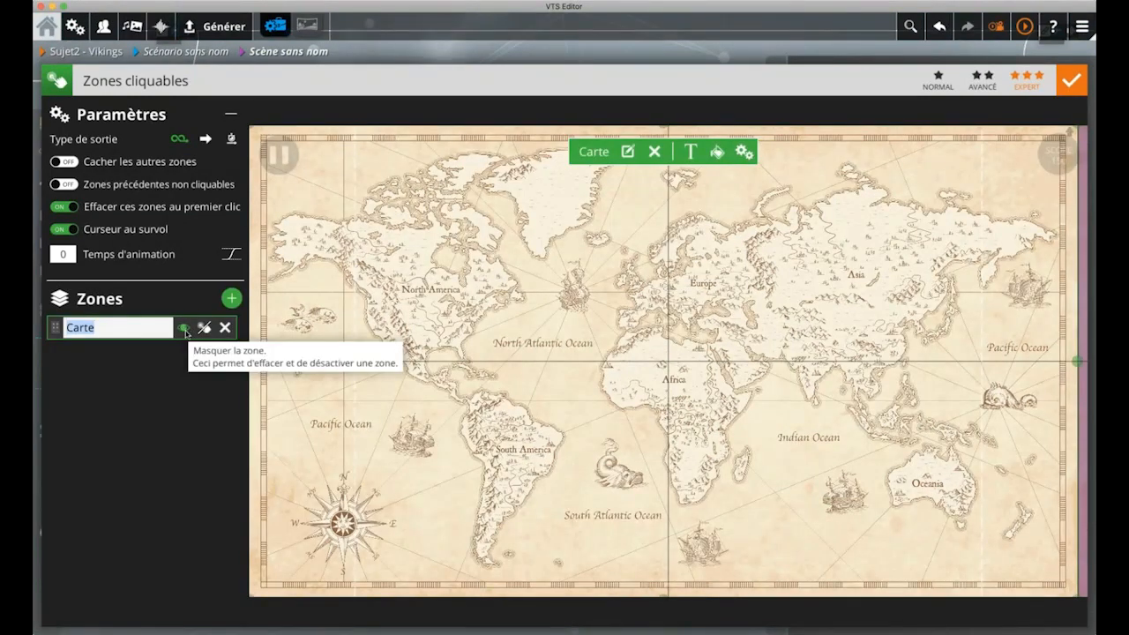
pyautogui.click(62, 268)
pyautogui.click(63, 256)
pyautogui.write('1')
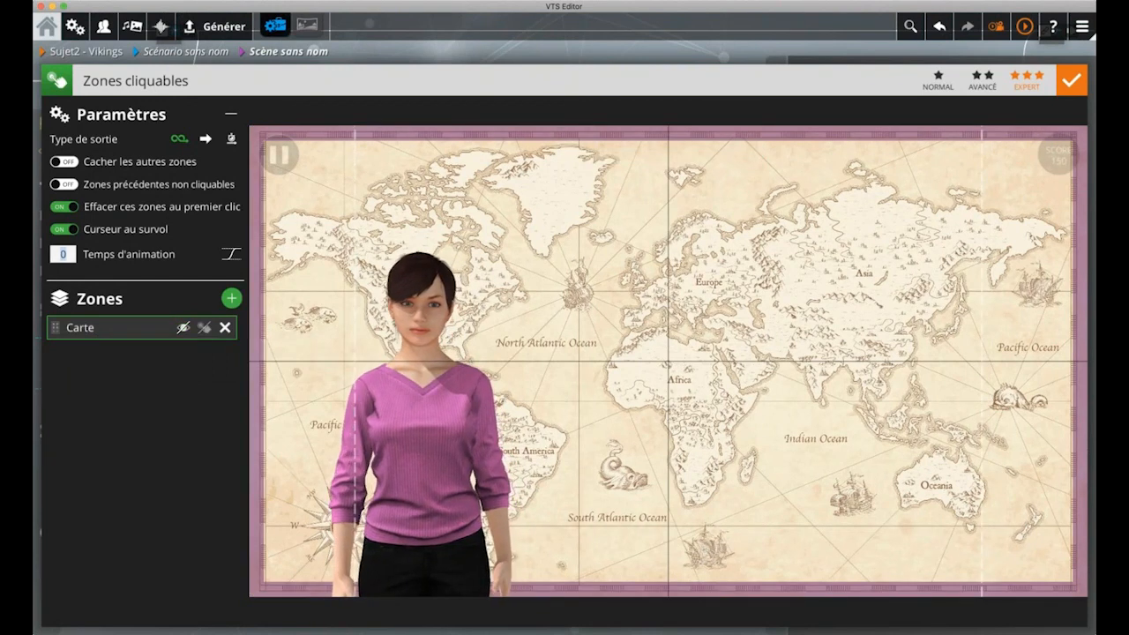
# Add the existing zones Point1, Point2 and Point3 to the block
pyautogui.click(231, 298)
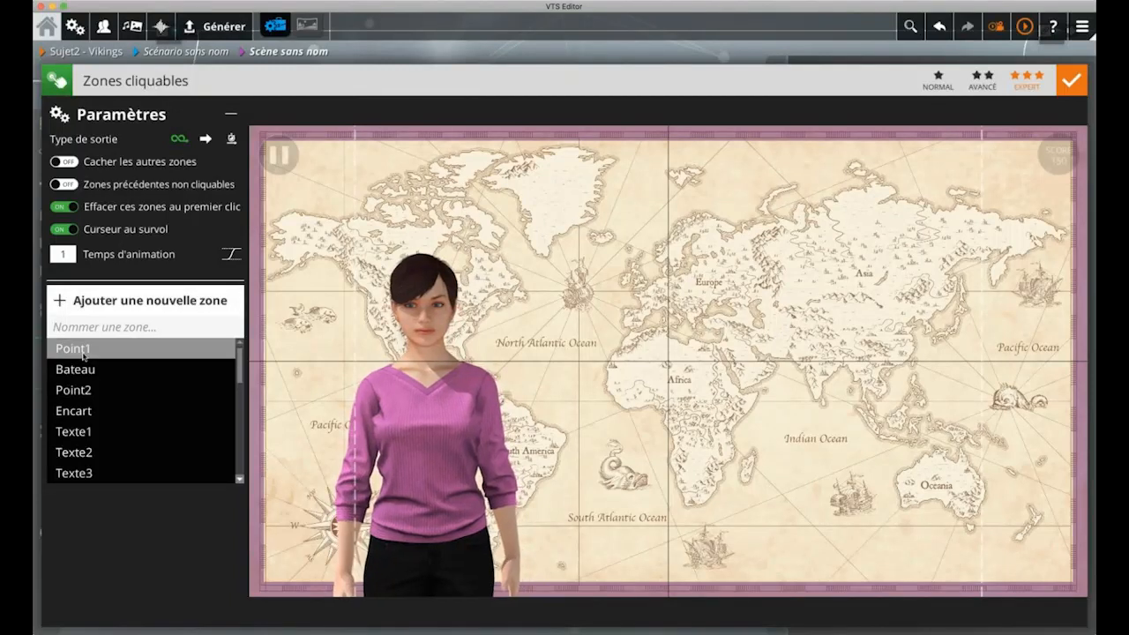
pyautogui.press('Return')
pyautogui.click(231, 300)
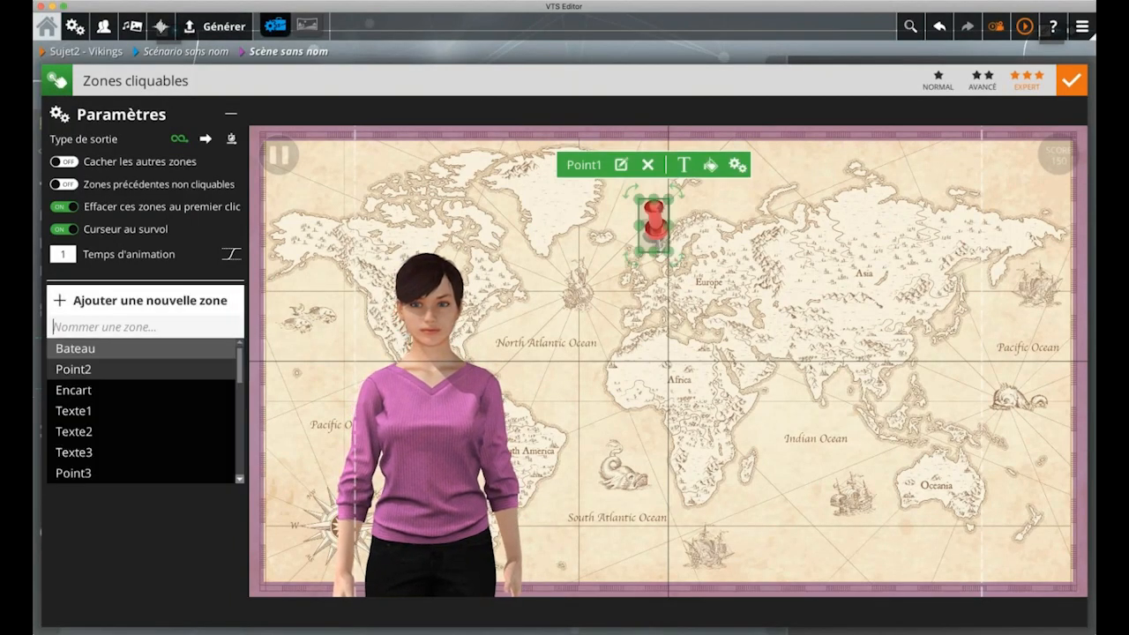
pyautogui.press('Return')
pyautogui.click(231, 298)
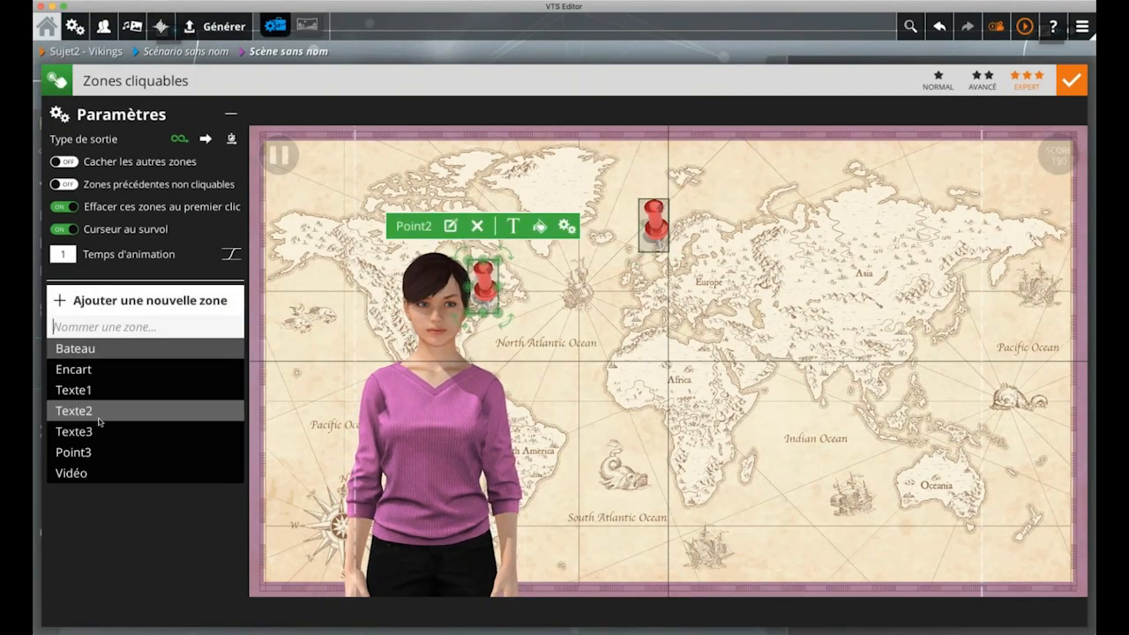
pyautogui.click(97, 453)
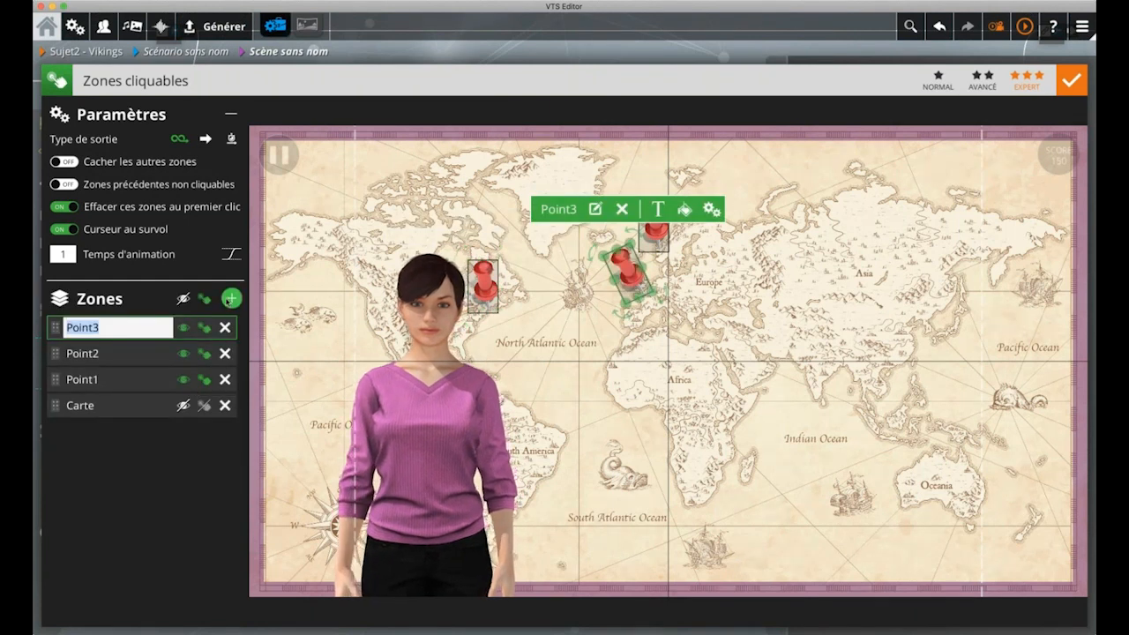
# Mask the Point3, Point2 and Point1 zones so the block erases them, and close the block
pyautogui.click(183, 328)
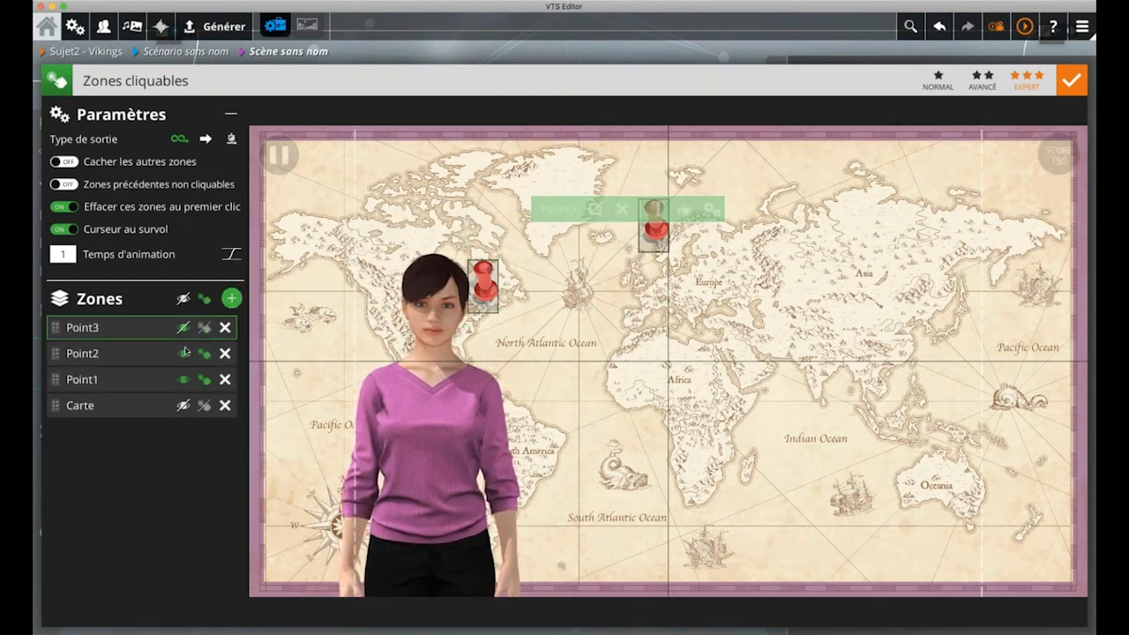
pyautogui.click(183, 354)
pyautogui.click(183, 380)
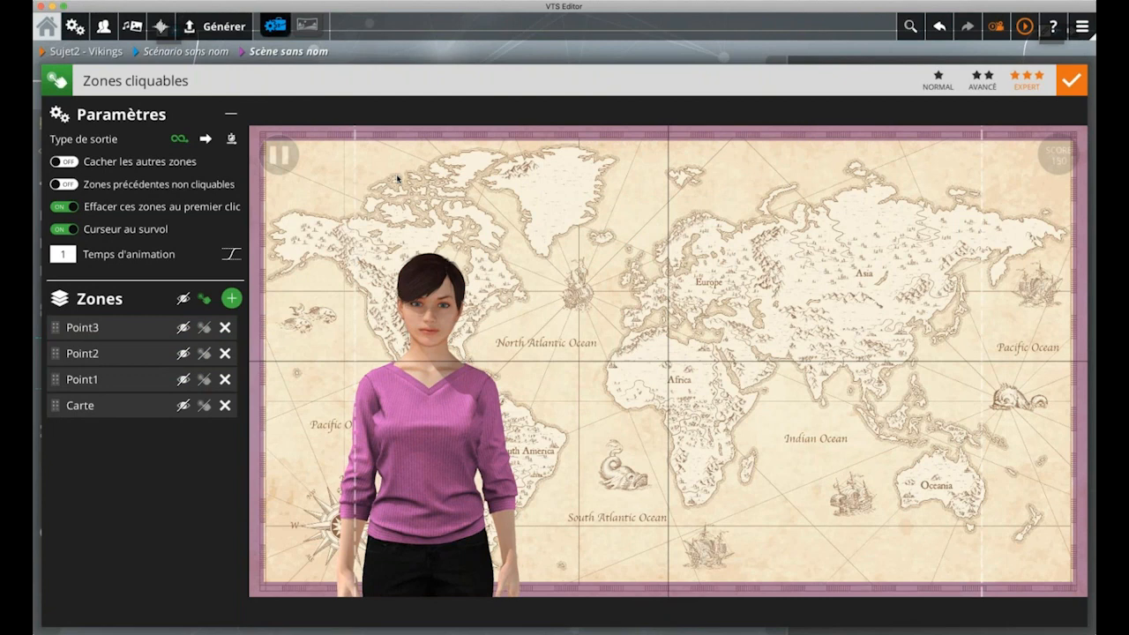
pyautogui.click(546, 57)
pyautogui.click(379, 512)
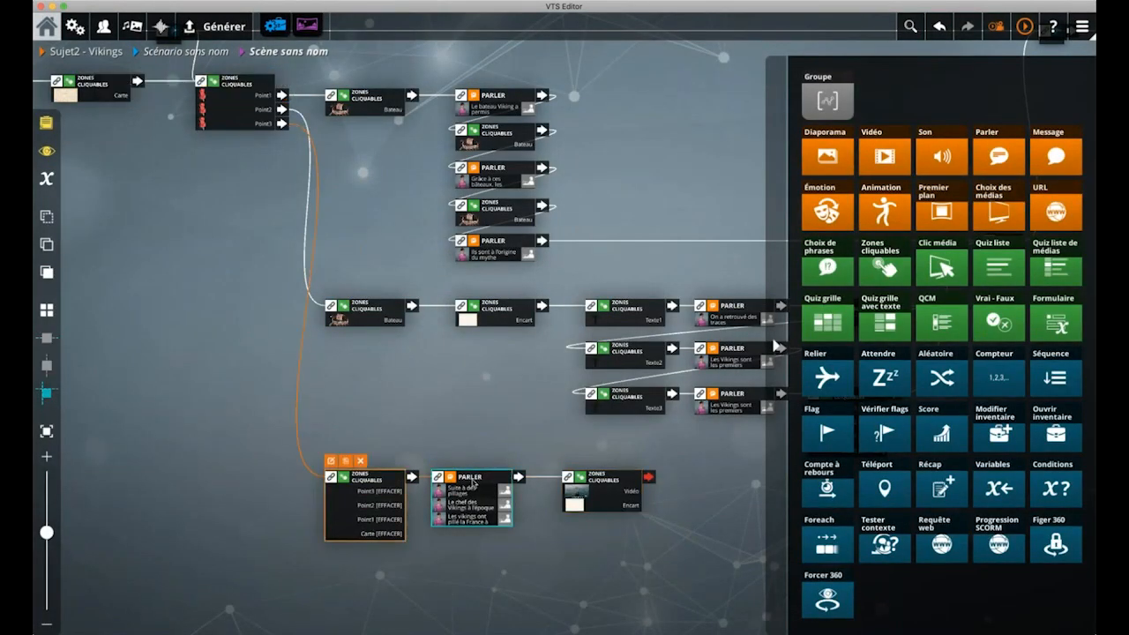
# Open the video clickable zones block after the Point3 speech, delete its Encart zone so only Vidéo remains, and close it
pyautogui.click(471, 483)
pyautogui.click(602, 494)
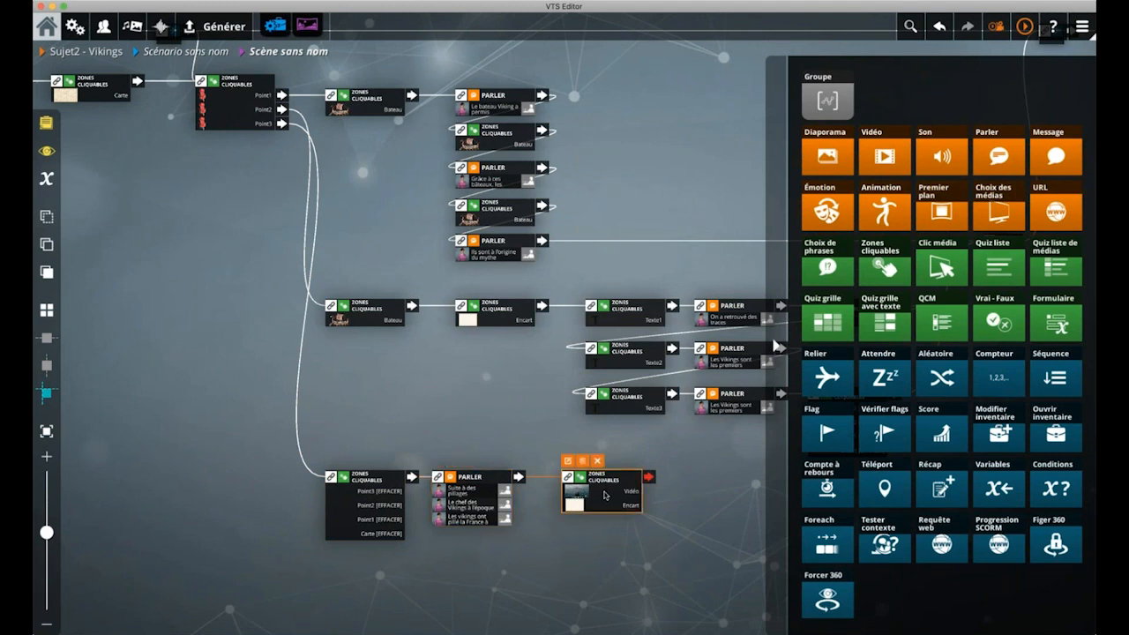
pyautogui.doubleClick(602, 494)
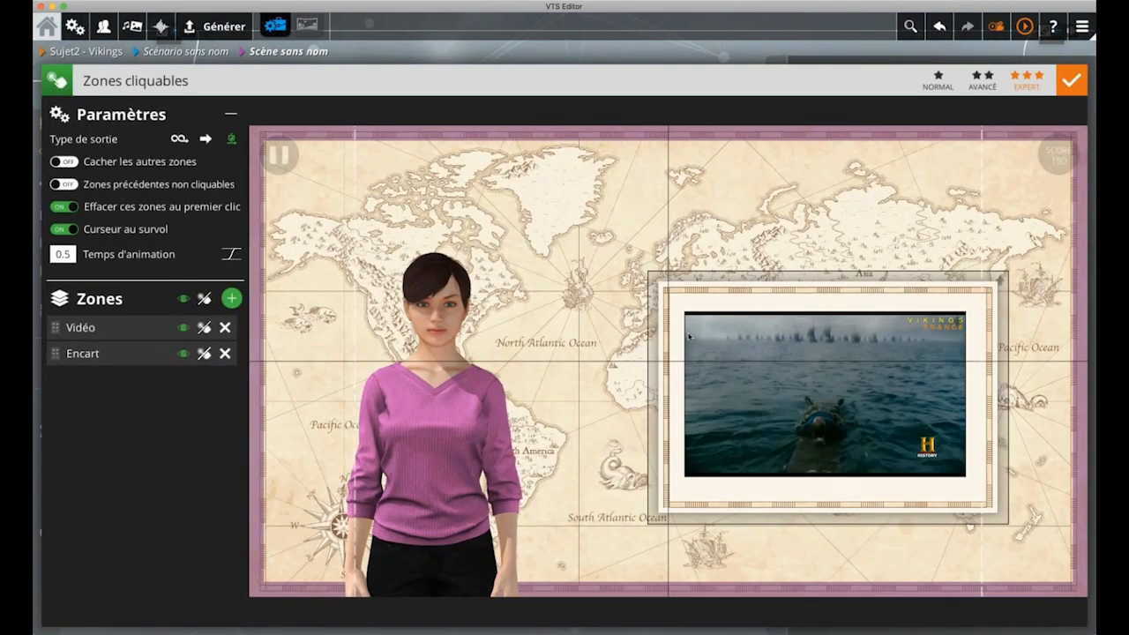
pyautogui.click(225, 353)
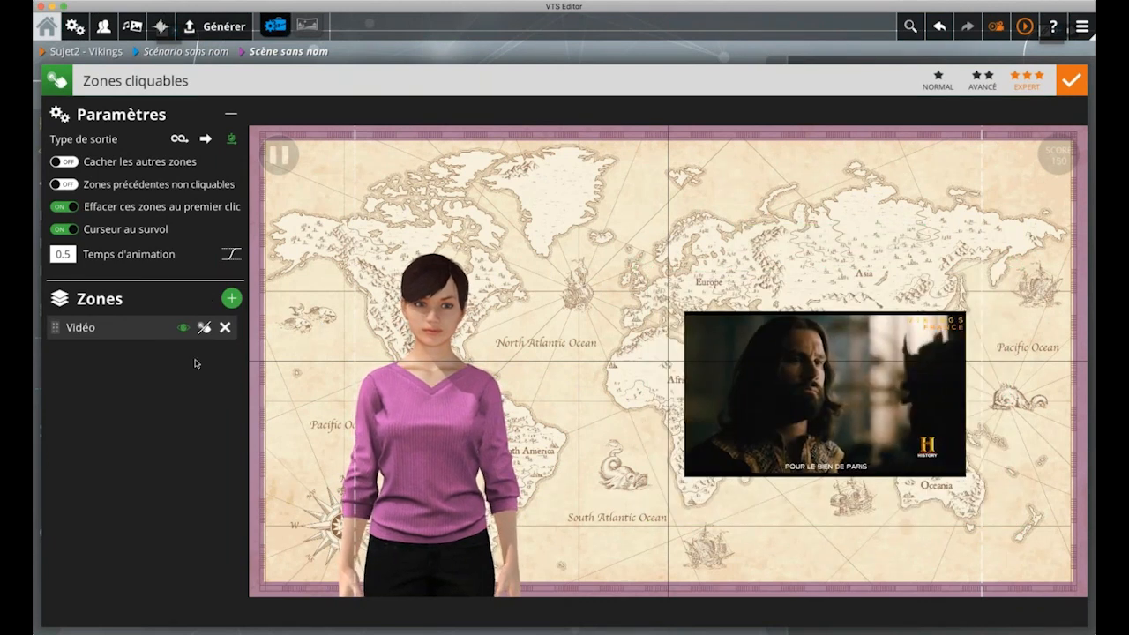
pyautogui.click(130, 333)
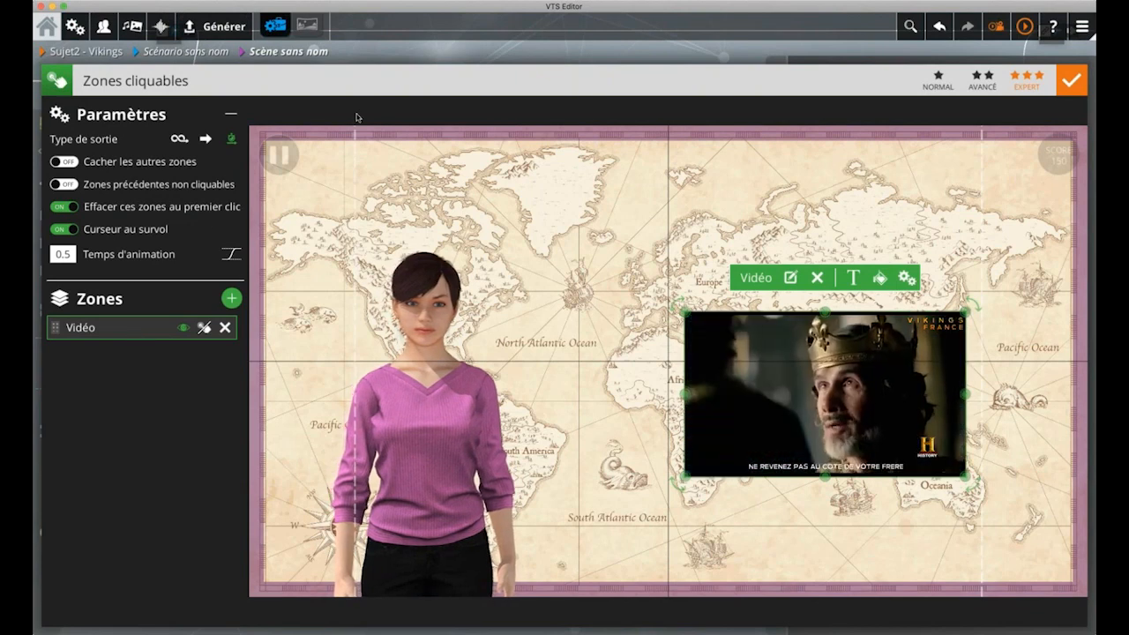
pyautogui.click(438, 56)
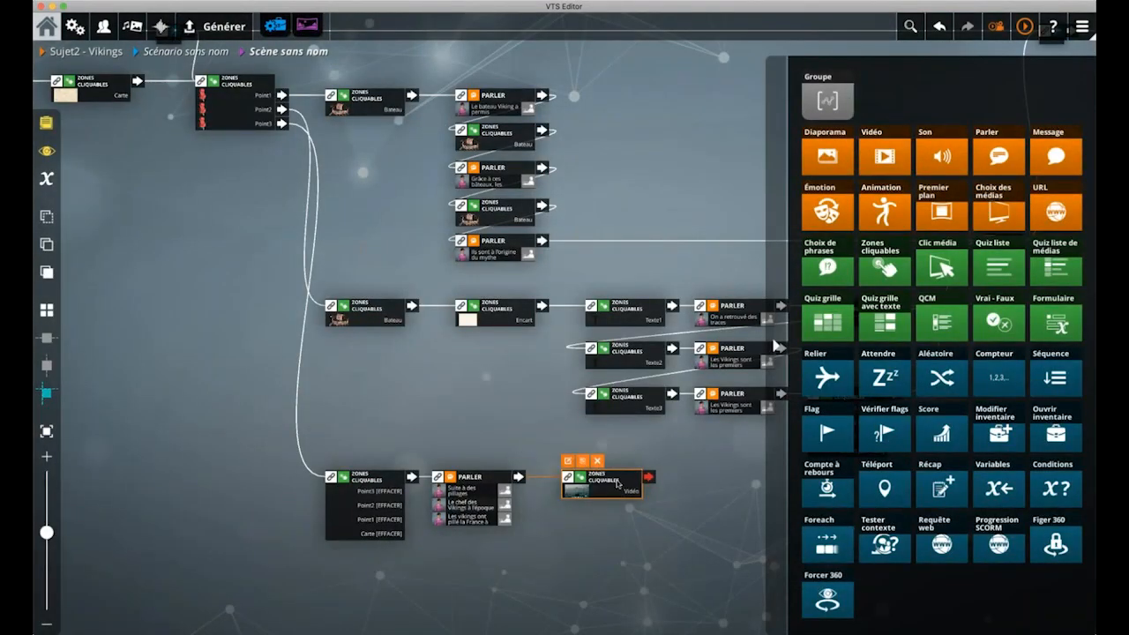
pyautogui.moveTo(583, 519); pyautogui.dragTo(462, 513)
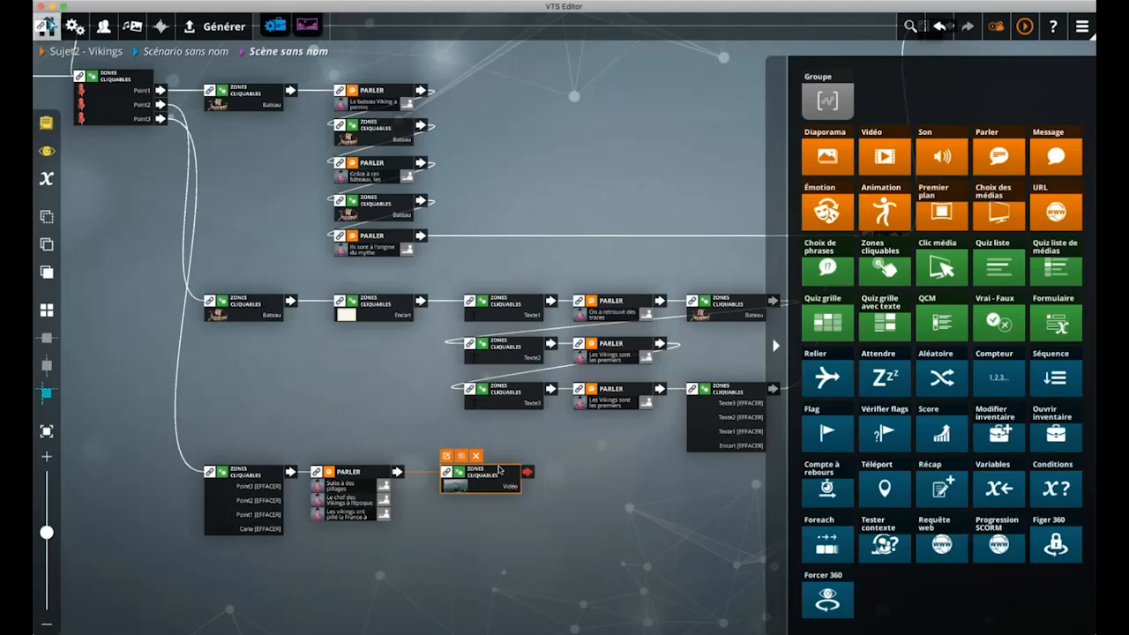
pyautogui.doubleClick(500, 470)
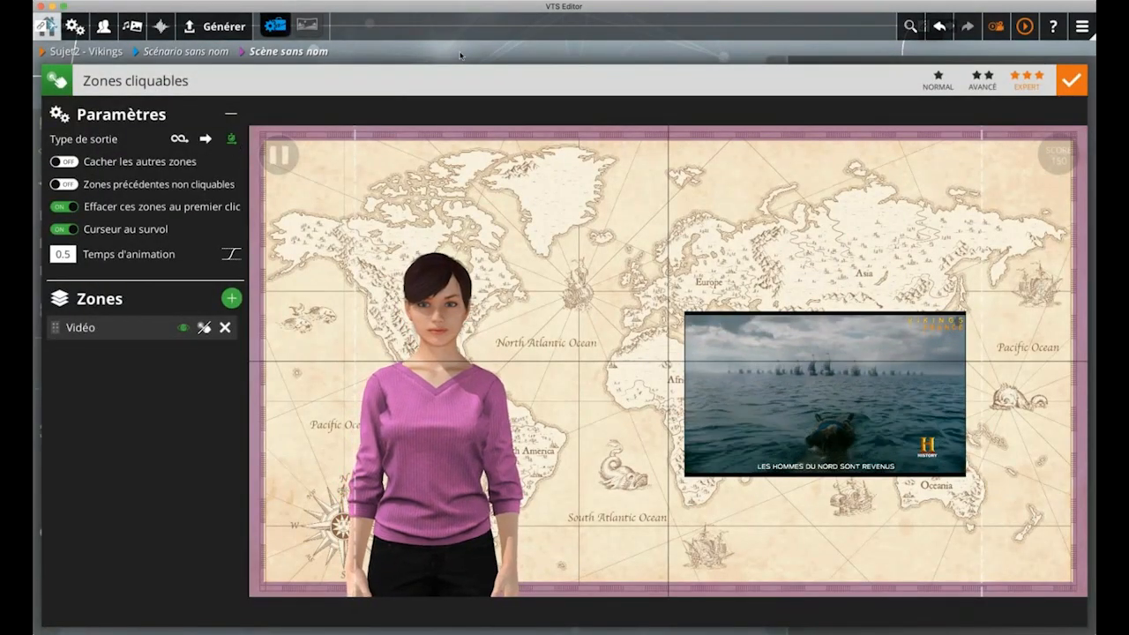
pyautogui.click(460, 55)
pyautogui.moveTo(466, 532); pyautogui.dragTo(376, 353)
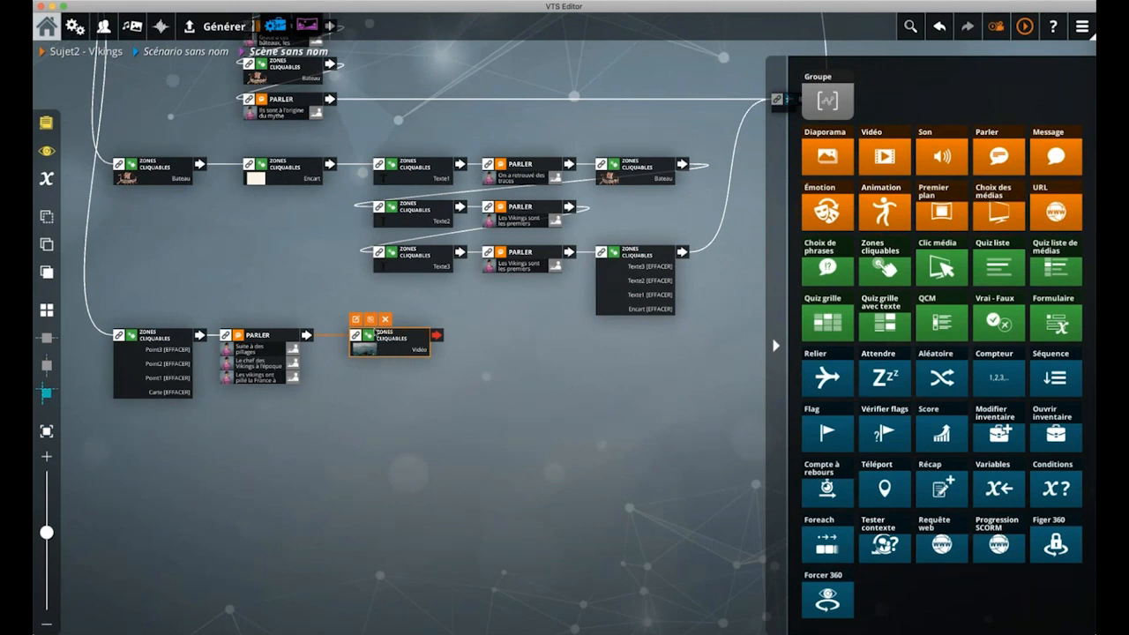
# Duplicate the Vidéo clickable zones block, link the copy after the original, and open the copy
pyautogui.click(371, 319)
pyautogui.moveTo(605, 339); pyautogui.dragTo(511, 336)
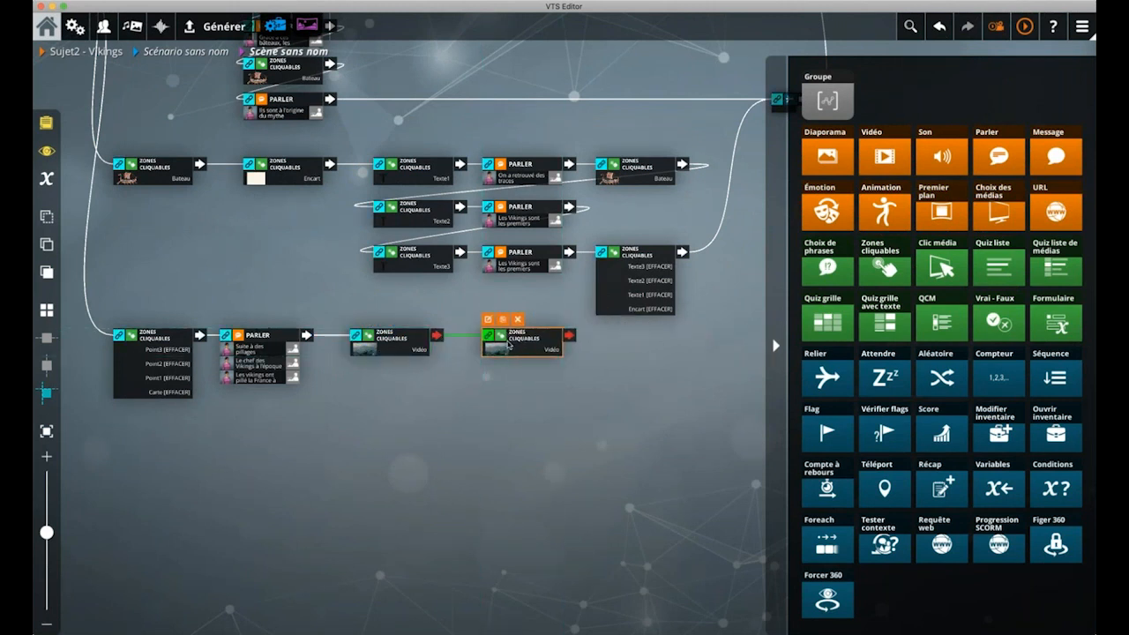
pyautogui.doubleClick(436, 339)
# Centre the Vidéo zone on the map, enlarge it to the full height of the scene with proportional width, and close the block
pyautogui.moveTo(541, 275); pyautogui.dragTo(413, 150)
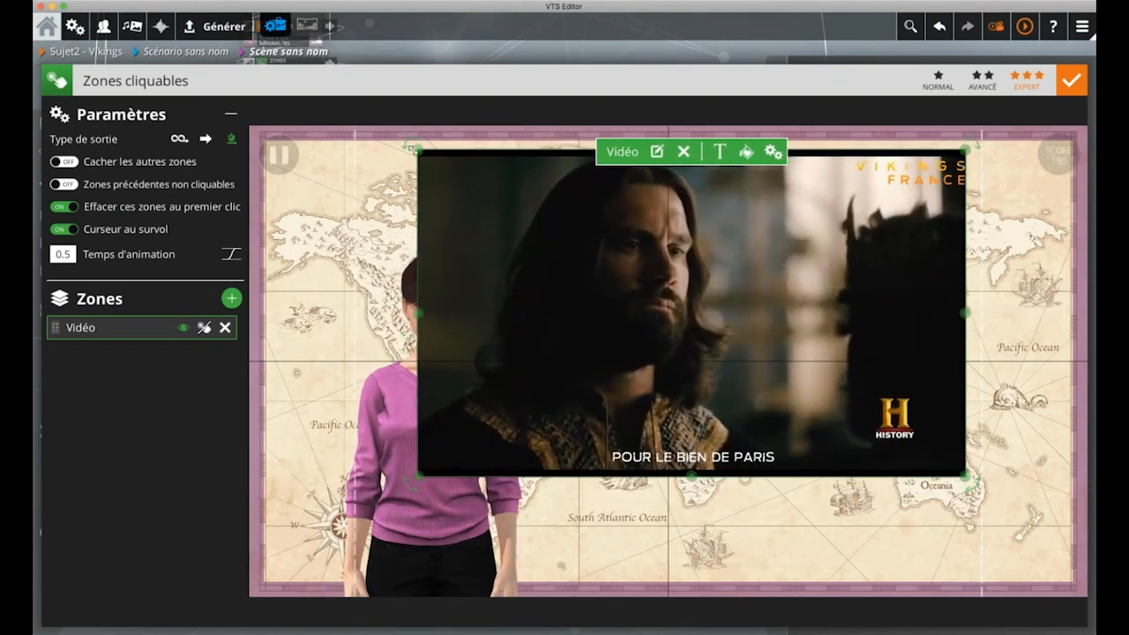
pyautogui.moveTo(645, 274); pyautogui.dragTo(618, 244)
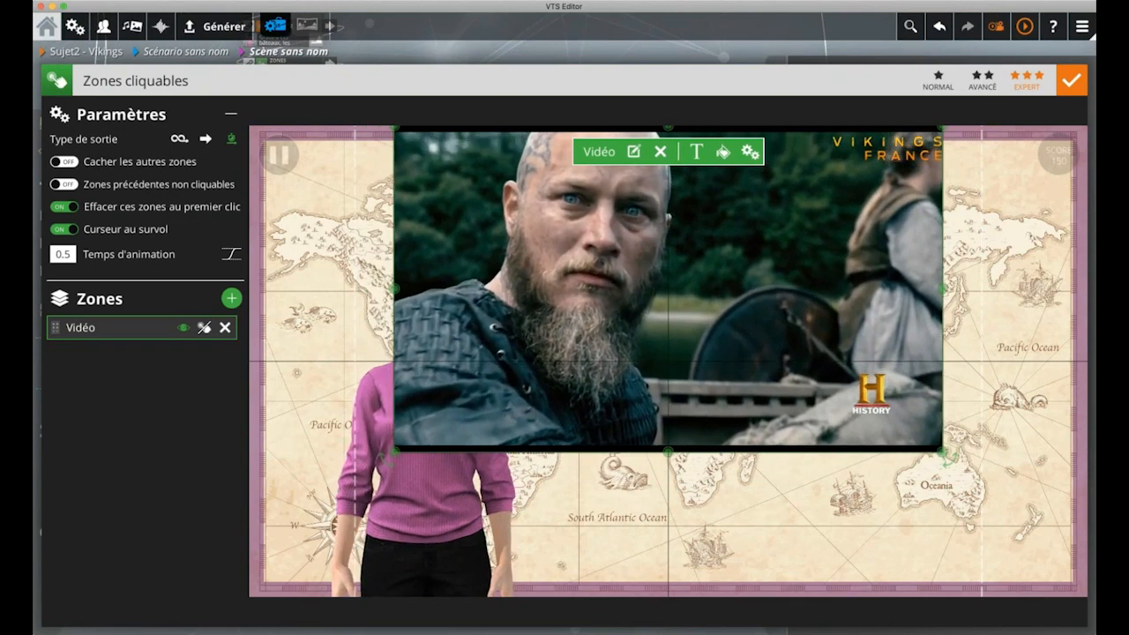
pyautogui.moveTo(667, 450); pyautogui.dragTo(667, 596)
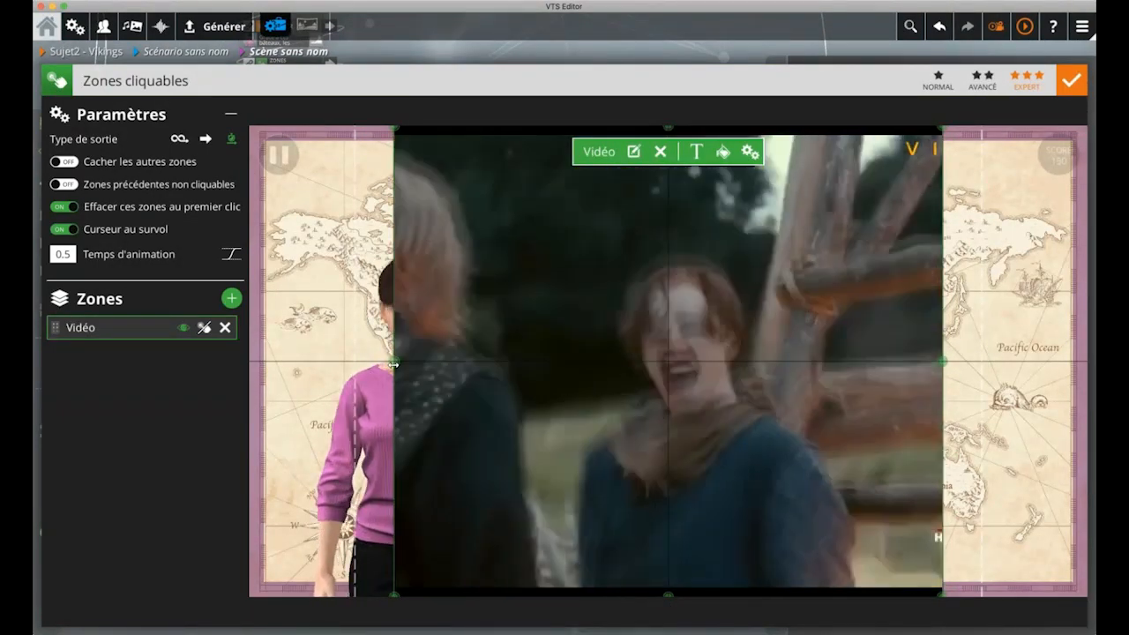
pyautogui.moveTo(394, 351); pyautogui.dragTo(426, 336)
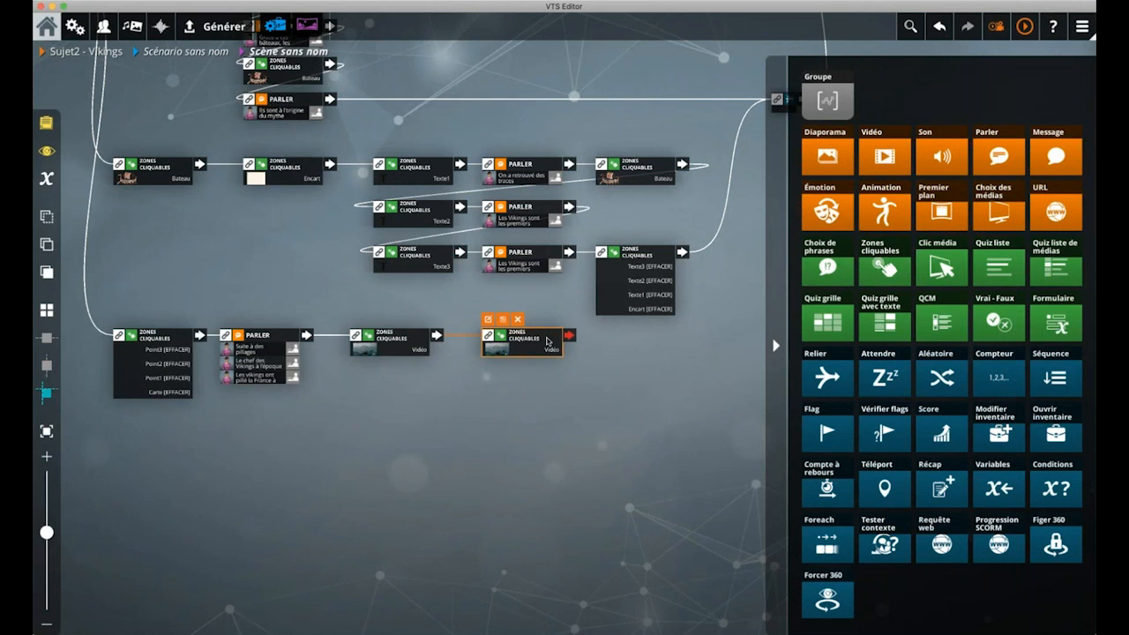
# Add an Attendre block after the second Vidéo block and set its waiting time to 30 s
pyautogui.moveTo(634, 360); pyautogui.dragTo(577, 359)
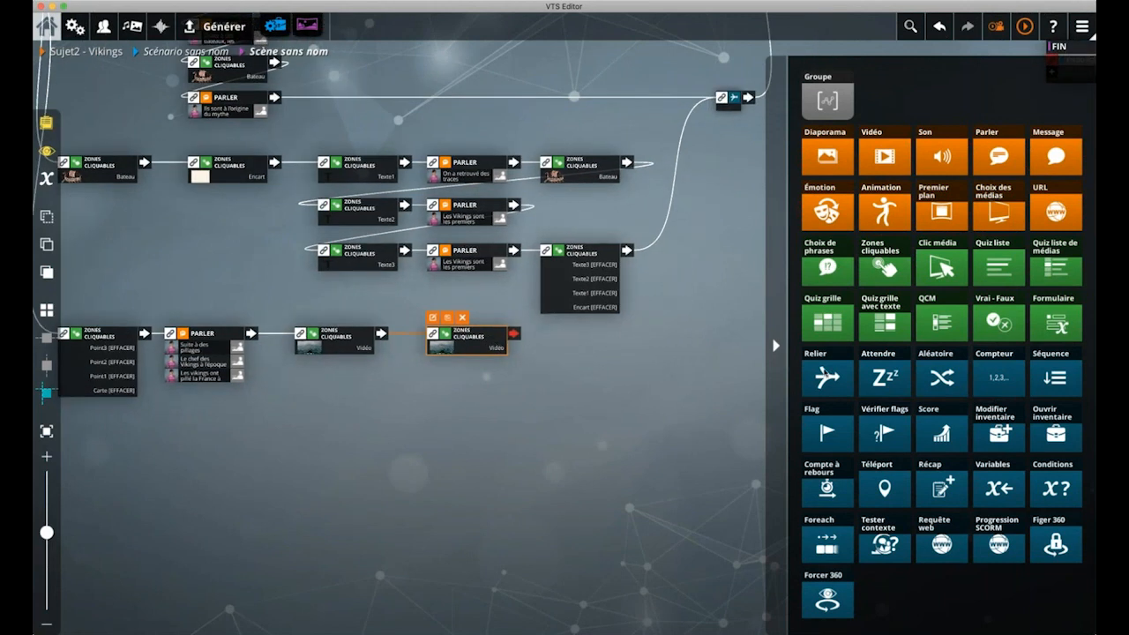
pyautogui.moveTo(597, 375); pyautogui.dragTo(554, 352)
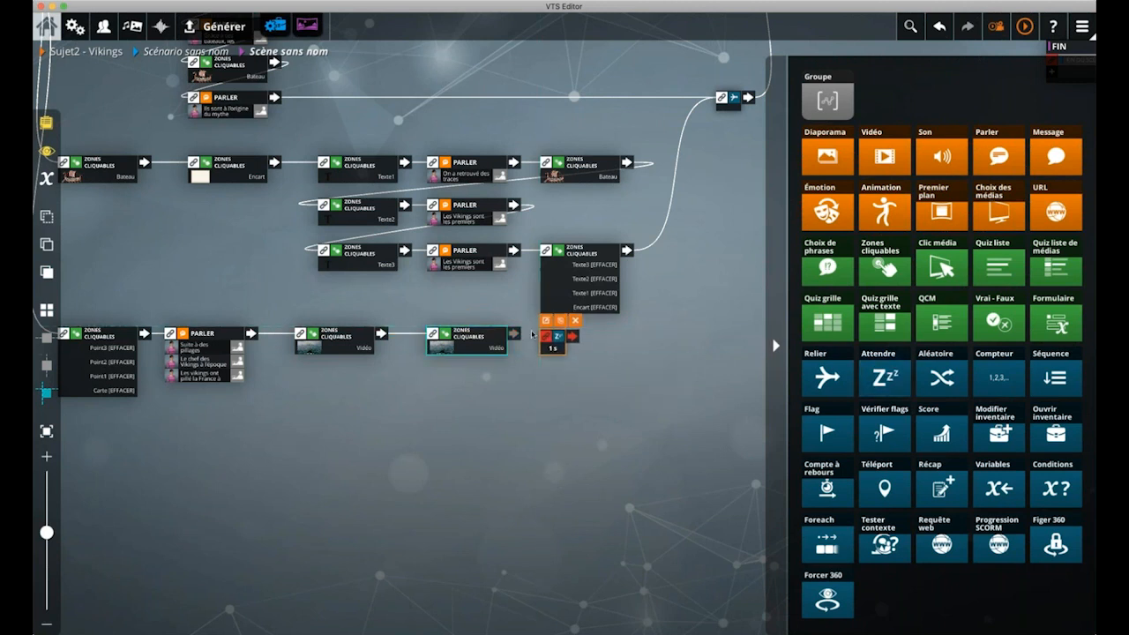
pyautogui.doubleClick(557, 337)
pyautogui.write('30')
pyautogui.press('Return')
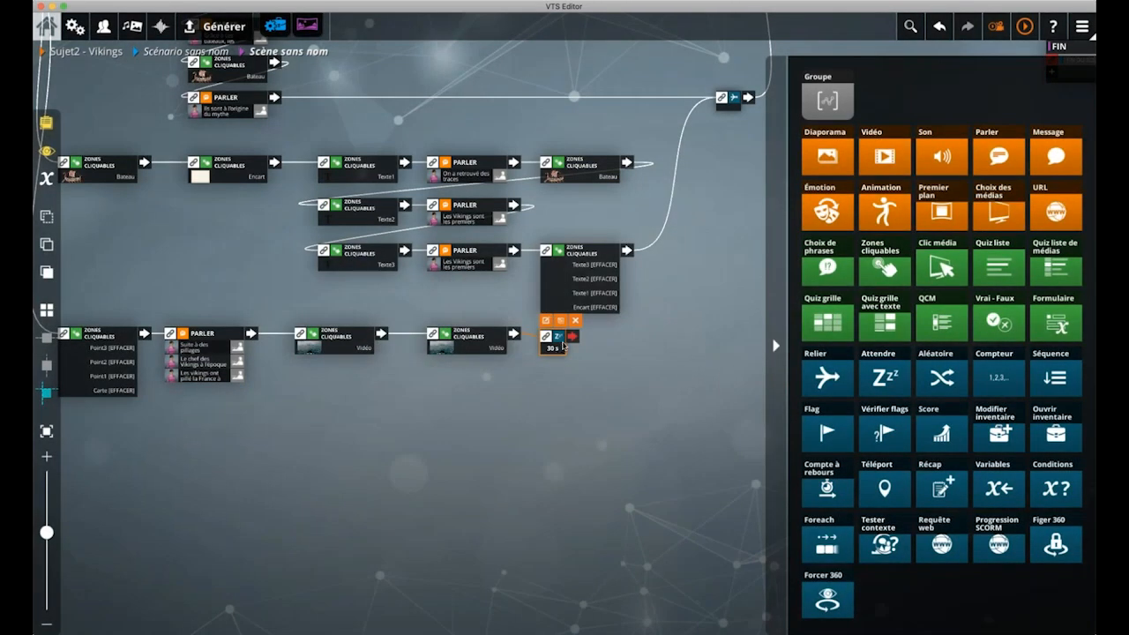
# Set the animation time of the second Vidéo clickable zones block to 1 and close the block
pyautogui.doubleClick(488, 340)
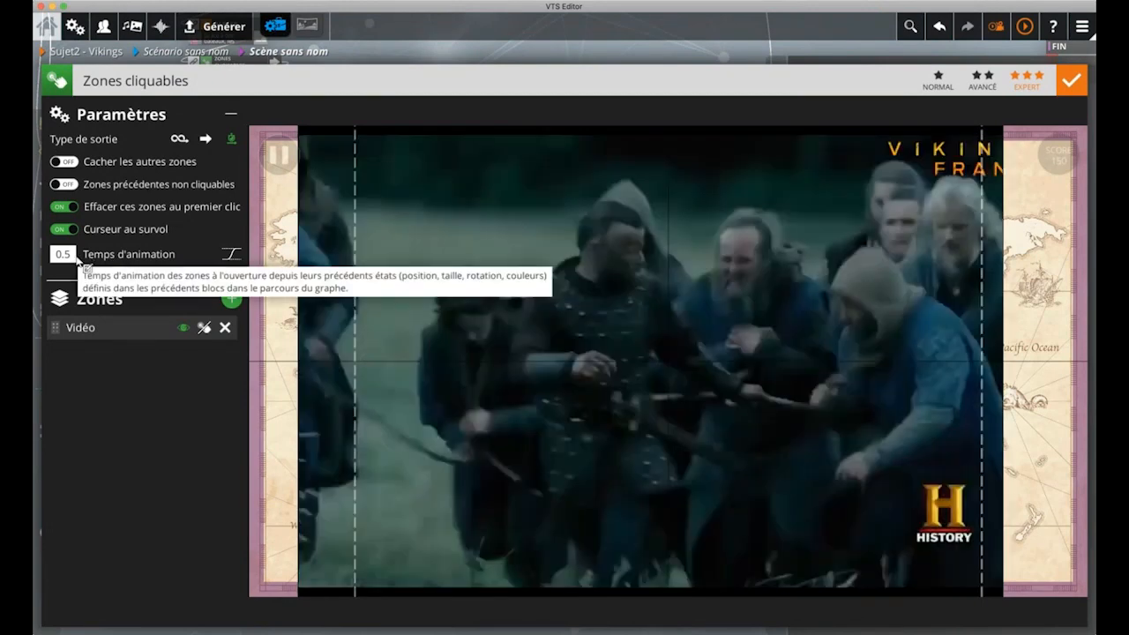
pyautogui.click(64, 255)
pyautogui.write('1')
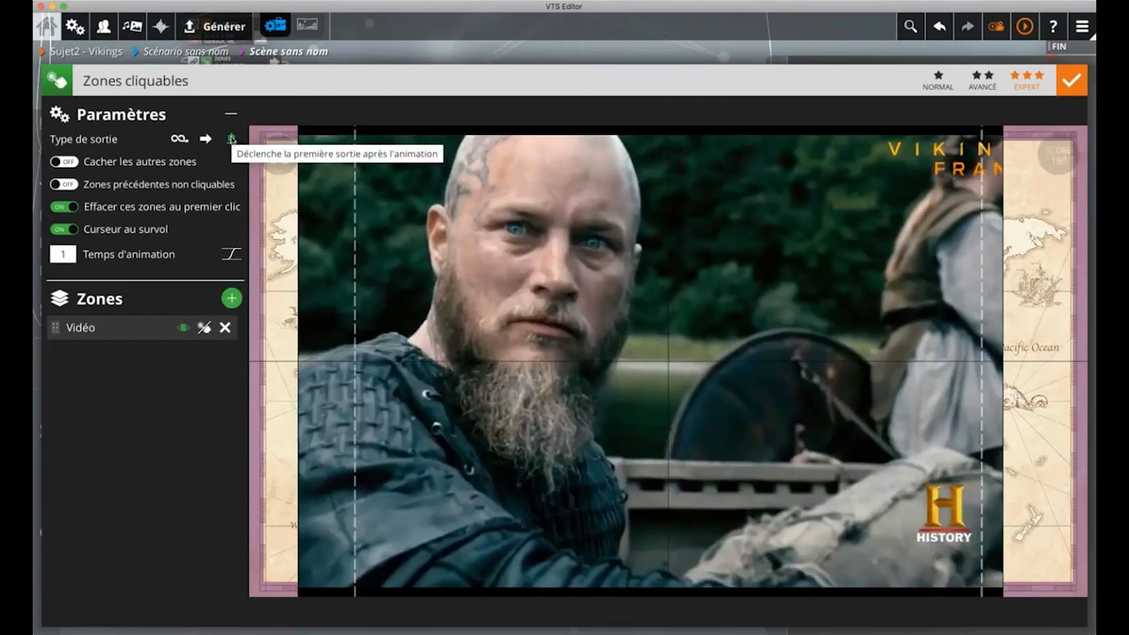
pyautogui.click(1072, 81)
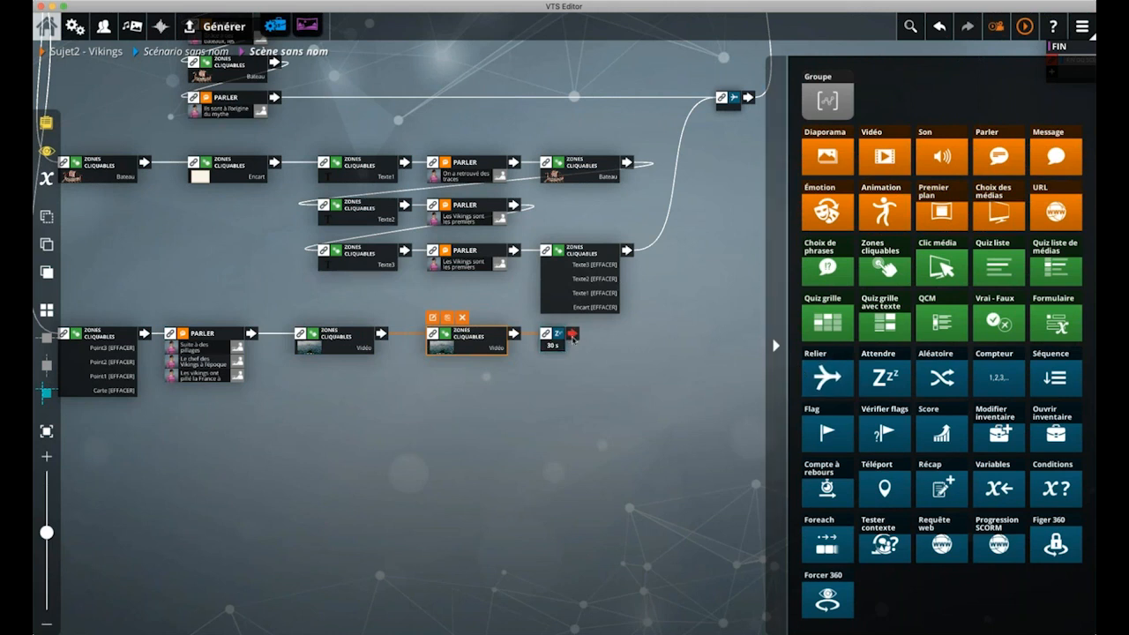
# Link the output of the 30 s Attendre block to the Relier block where the other two pin branches end
pyautogui.moveTo(575, 334); pyautogui.dragTo(724, 103)
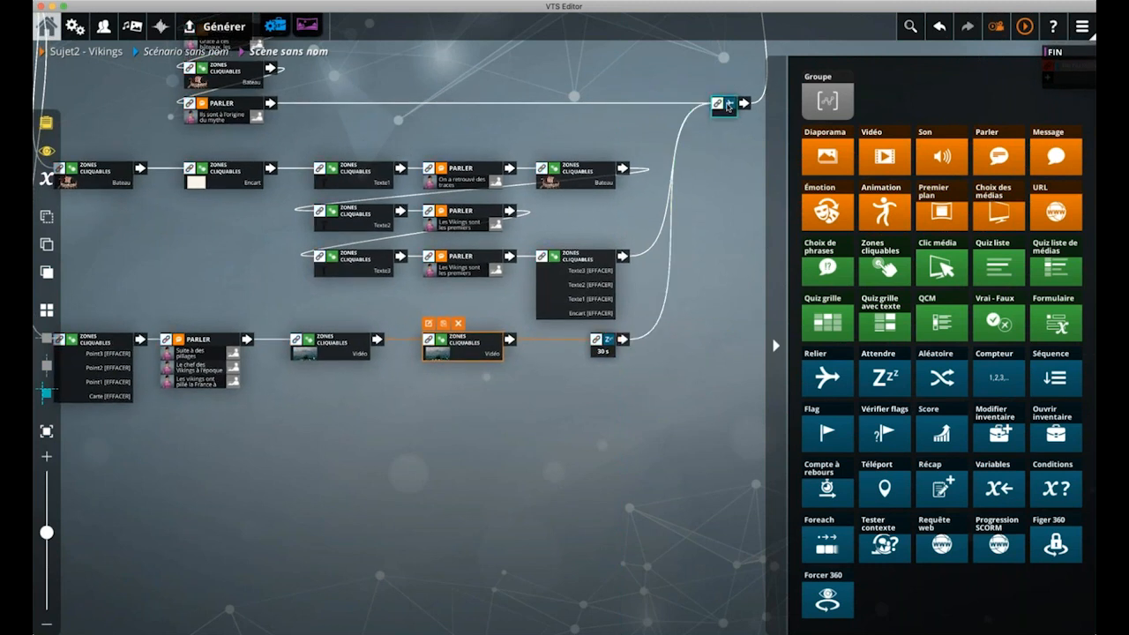
pyautogui.click(450, 428)
pyautogui.moveTo(395, 447); pyautogui.dragTo(455, 486)
pyautogui.scroll(-1, 470, 407)
pyautogui.click(184, 414)
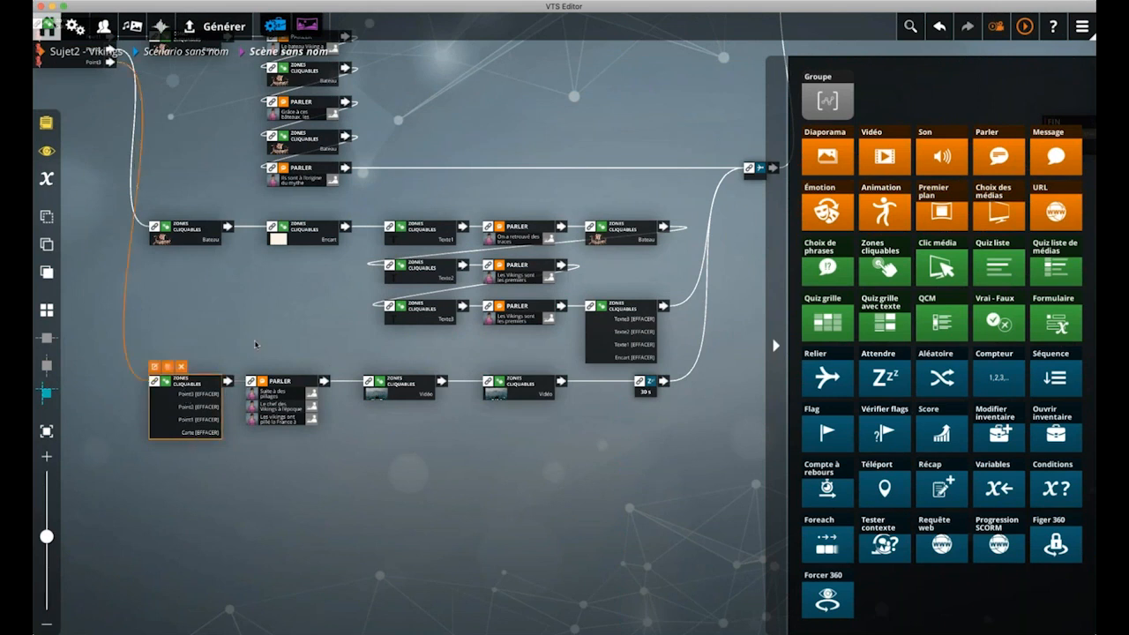
# Move the return Relier block back and link its output to the Carte clickable zones block instead of the pin choice
pyautogui.scroll(-3, 295, 369)
pyautogui.moveTo(295, 369); pyautogui.dragTo(363, 426)
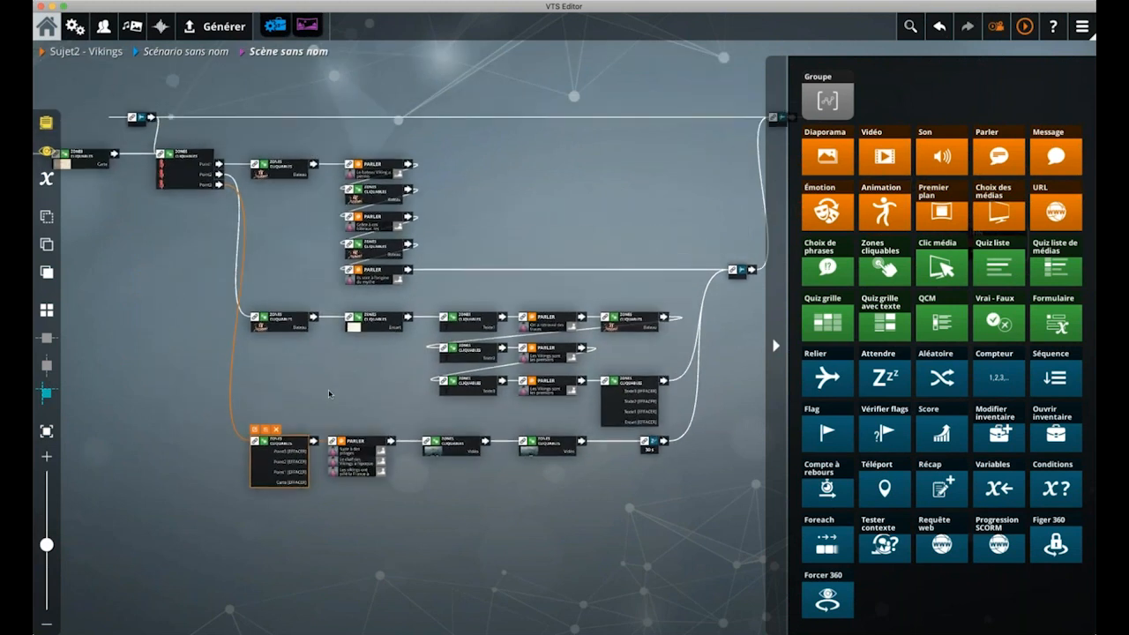
pyautogui.moveTo(151, 276); pyautogui.dragTo(235, 309)
pyautogui.click(253, 197)
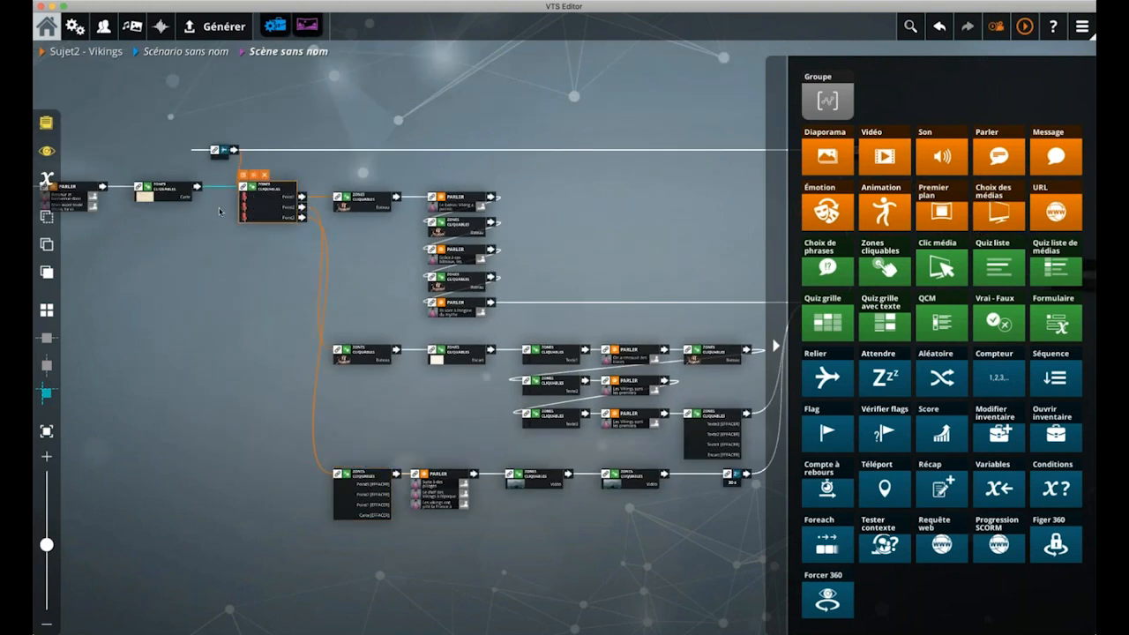
pyautogui.moveTo(220, 157); pyautogui.dragTo(110, 156)
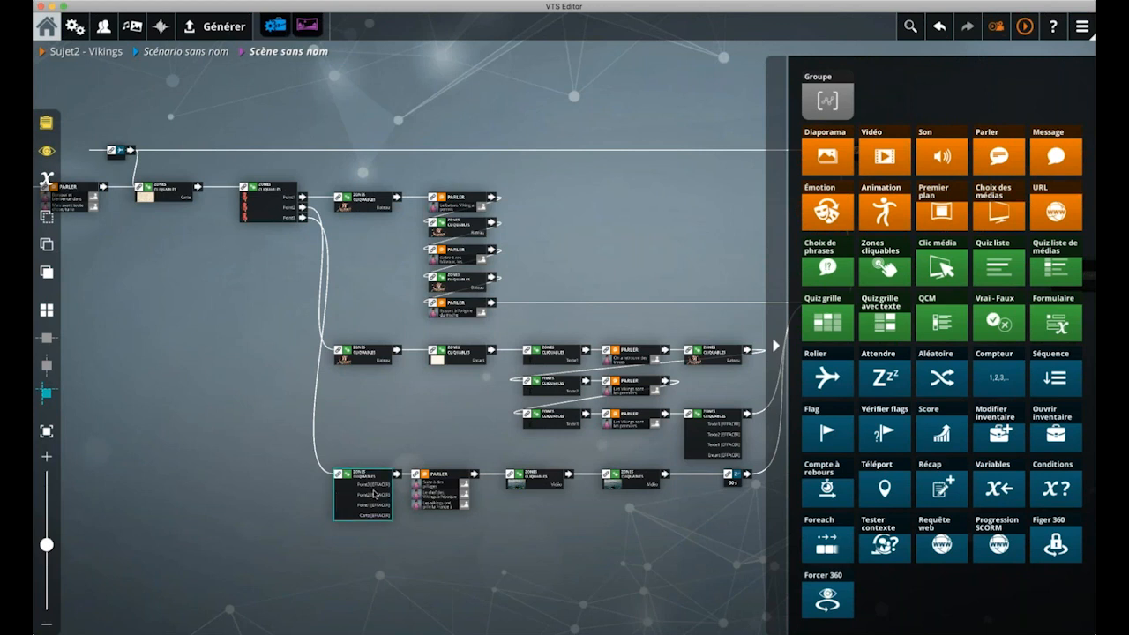
pyautogui.click(451, 486)
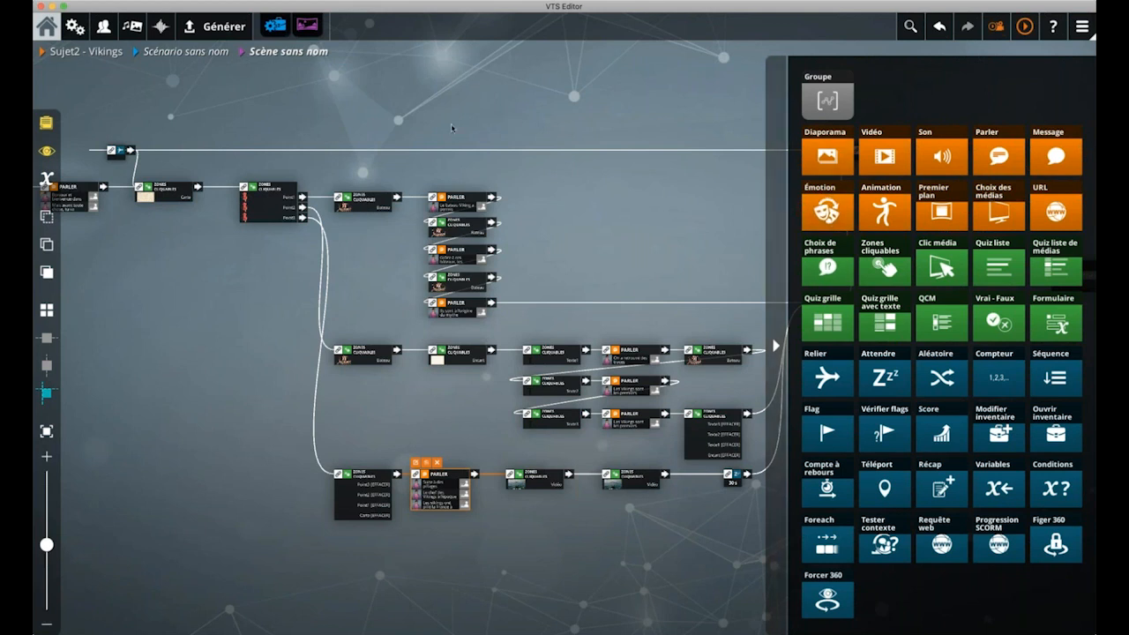
pyautogui.click(445, 561)
pyautogui.moveTo(477, 557); pyautogui.dragTo(463, 545)
pyautogui.rightClick(463, 545)
pyautogui.moveTo(212, 416); pyautogui.dragTo(345, 419)
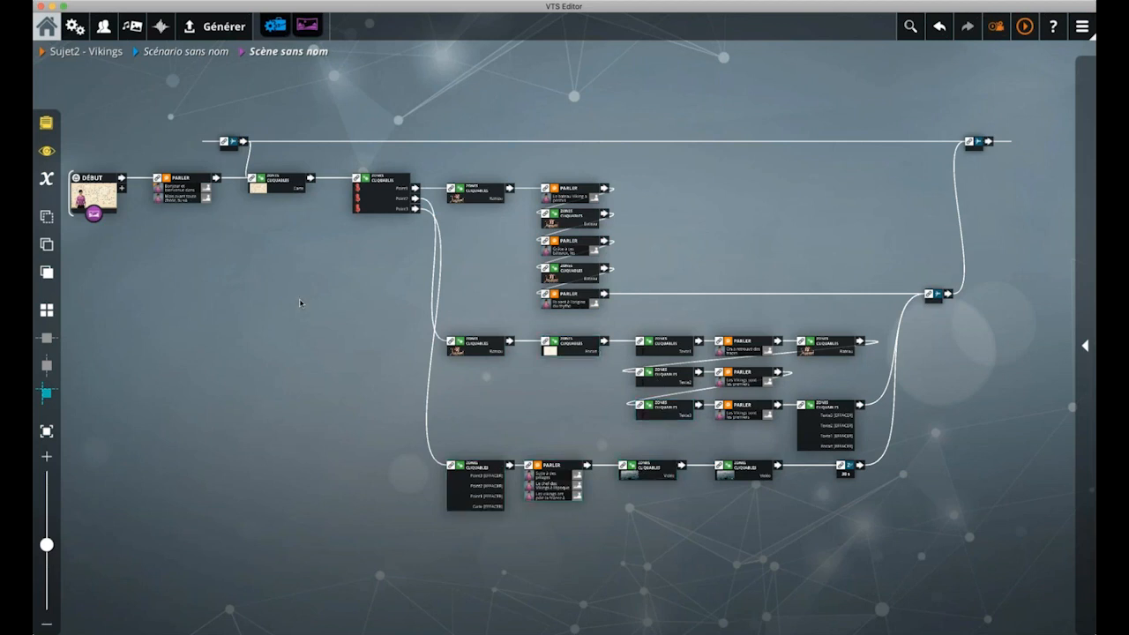
pyautogui.click(370, 207)
pyautogui.click(357, 294)
# Preview the scene, trigger the North America, Scandinavia and western Europe pins in turn, and stop the preview during the video
pyautogui.click(1025, 26)
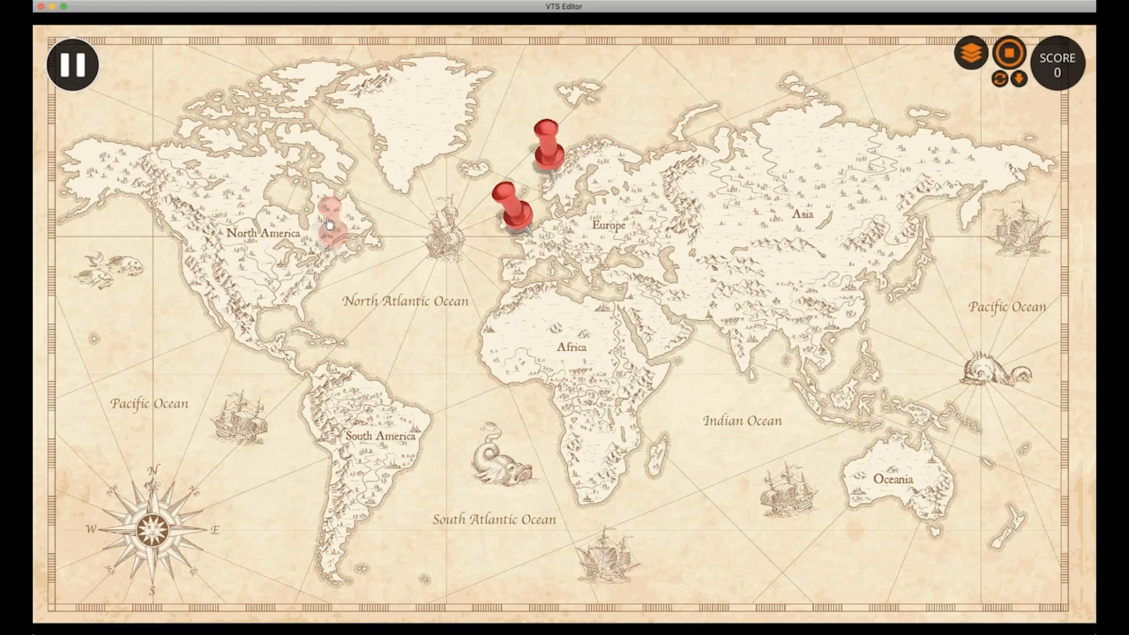
pyautogui.click(328, 225)
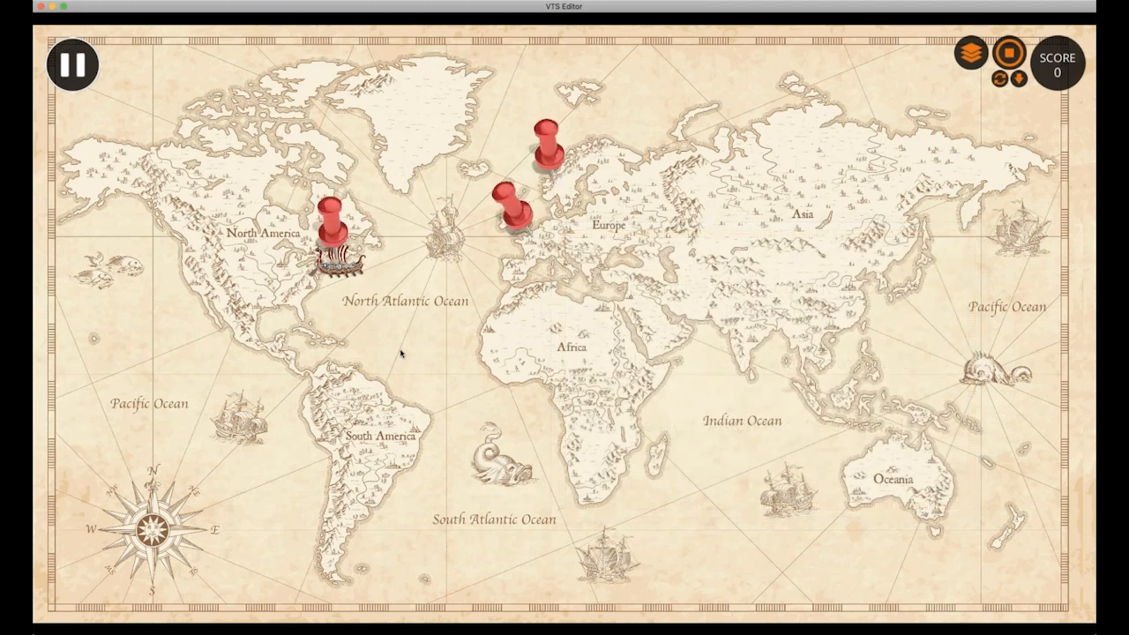
pyautogui.click(546, 151)
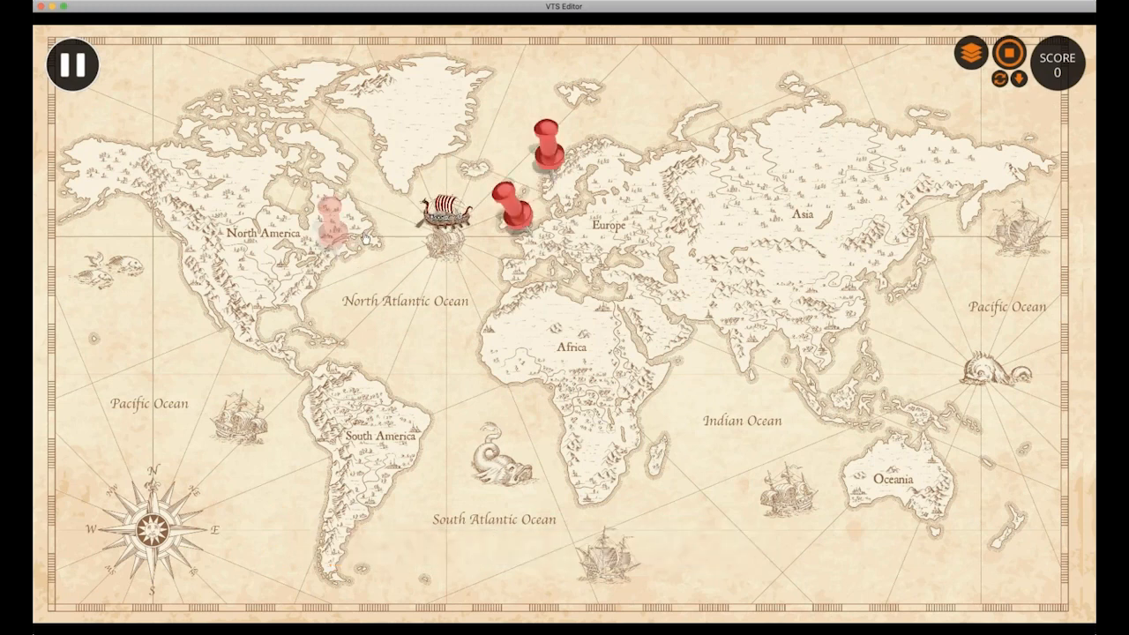
pyautogui.click(521, 221)
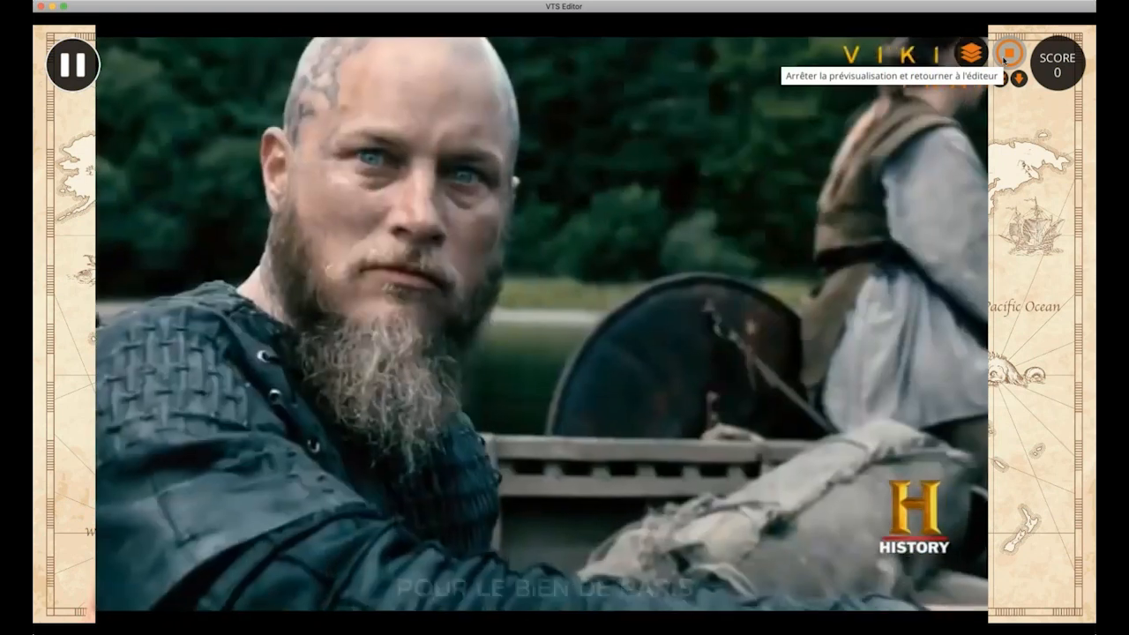
pyautogui.click(1008, 55)
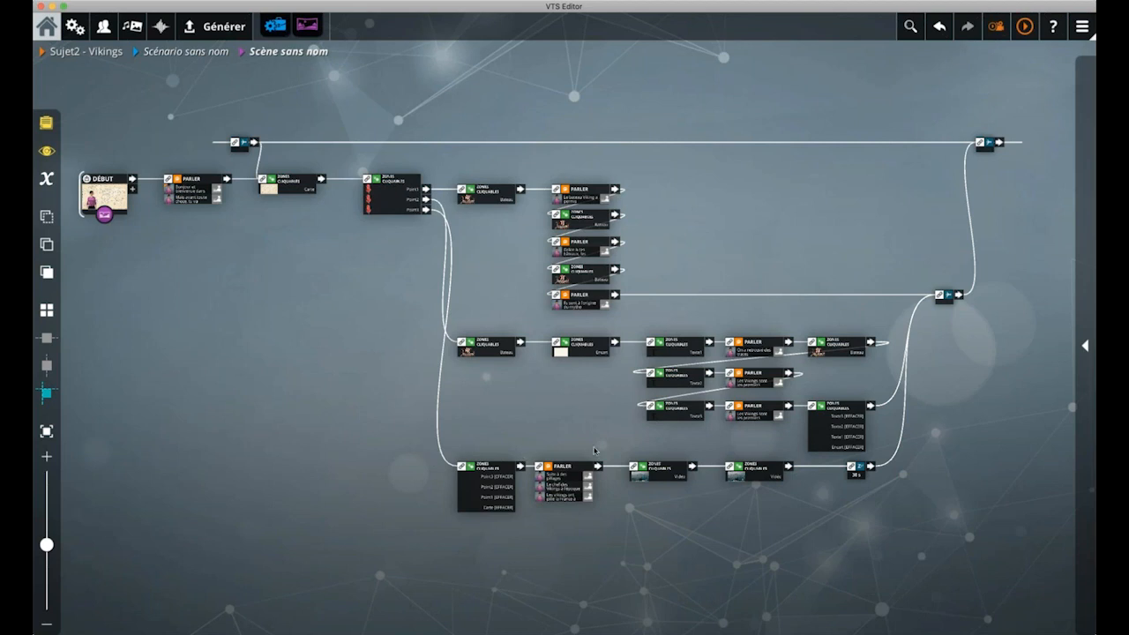
# Open the clickable zones block that holds the Point1, Point2 and Point3 pins
pyautogui.click(677, 477)
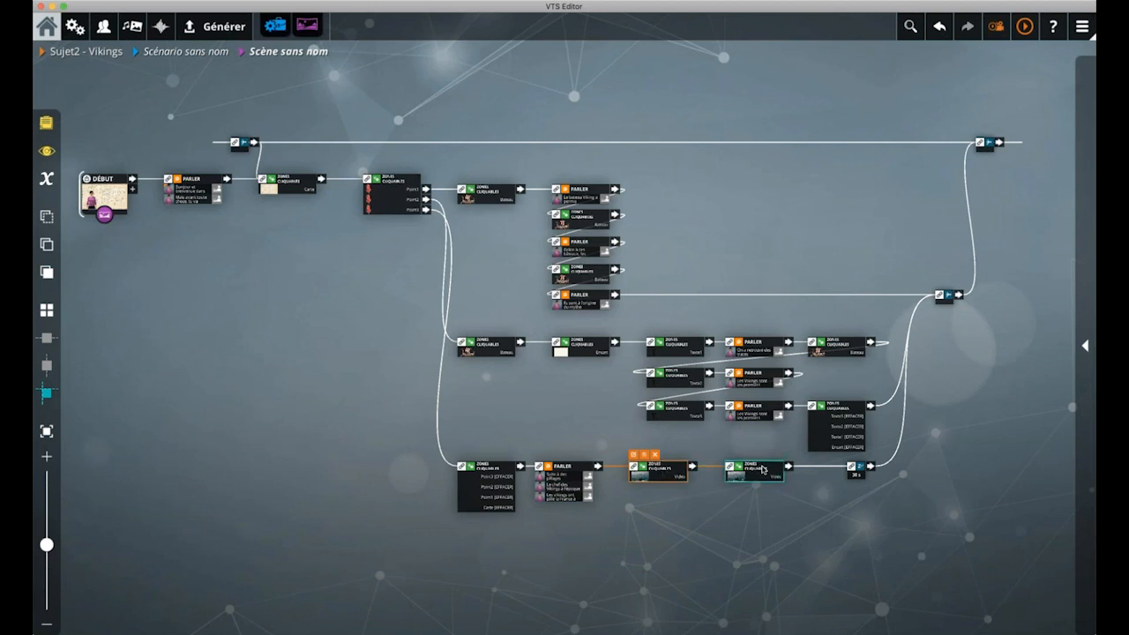
pyautogui.click(807, 499)
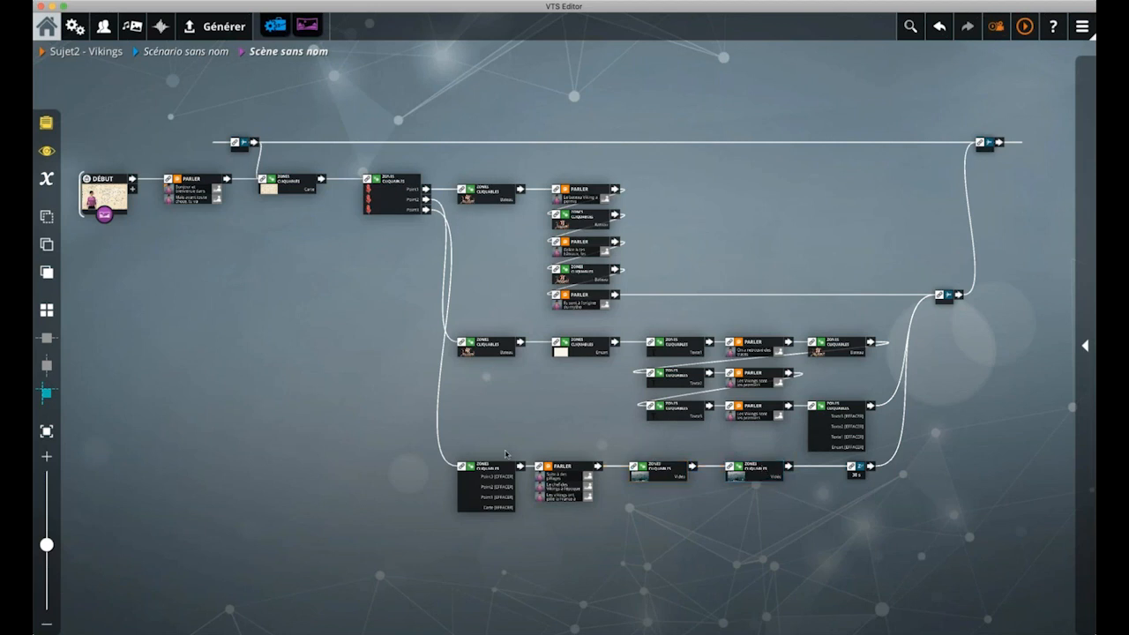
pyautogui.moveTo(360, 280); pyautogui.dragTo(385, 276)
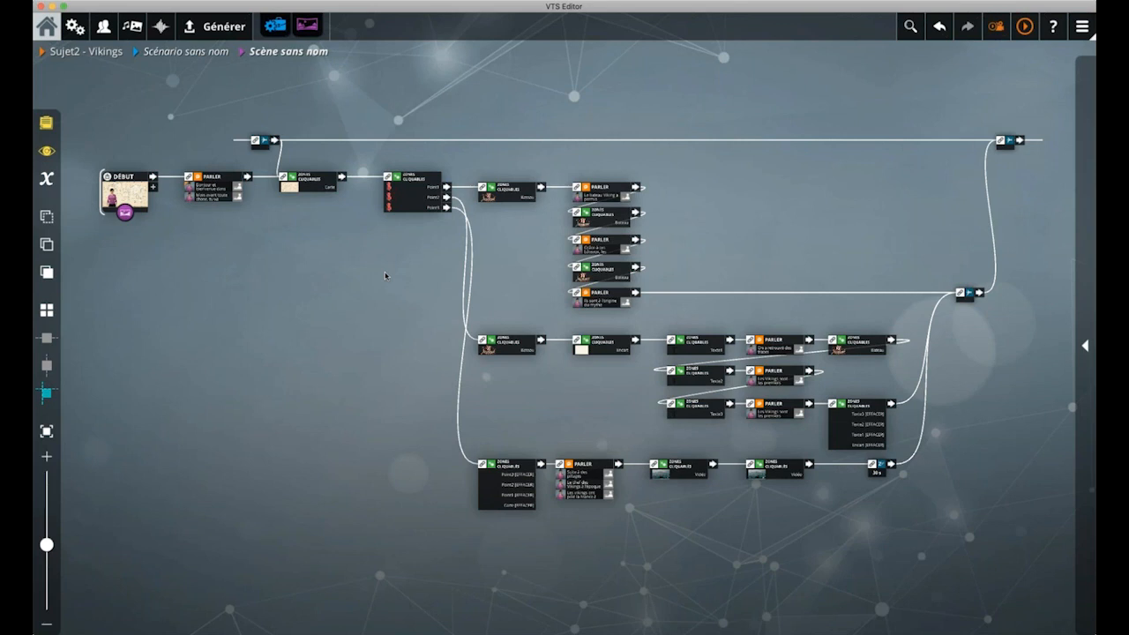
pyautogui.doubleClick(413, 196)
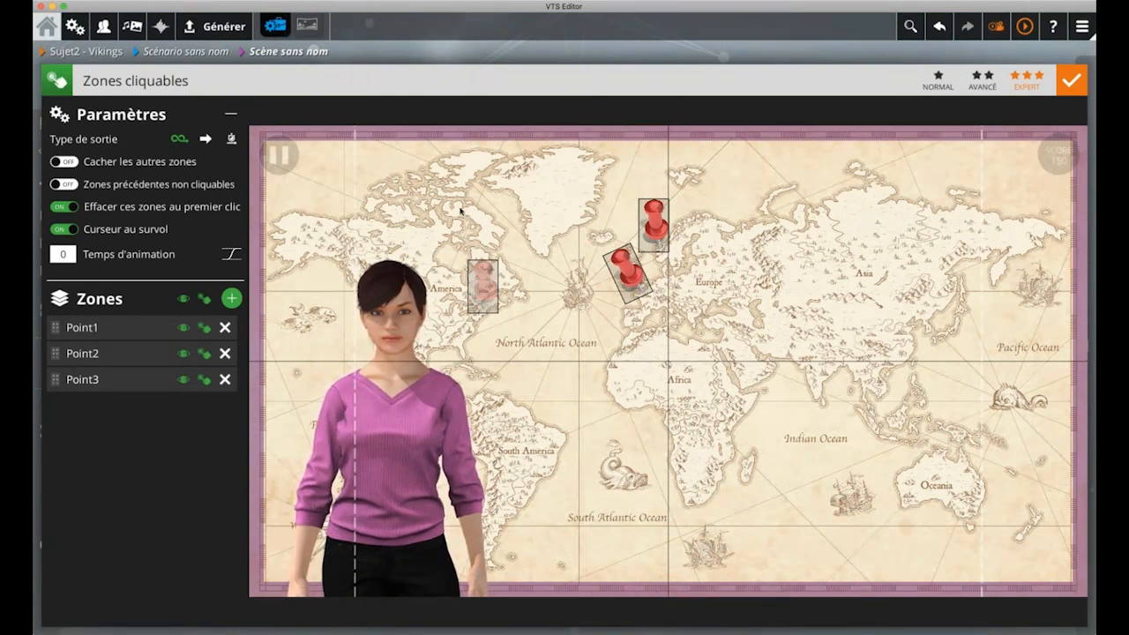
# Look through the project's spoken texts and the French voices available for Personnage 1 in the casting
pyautogui.click(159, 25)
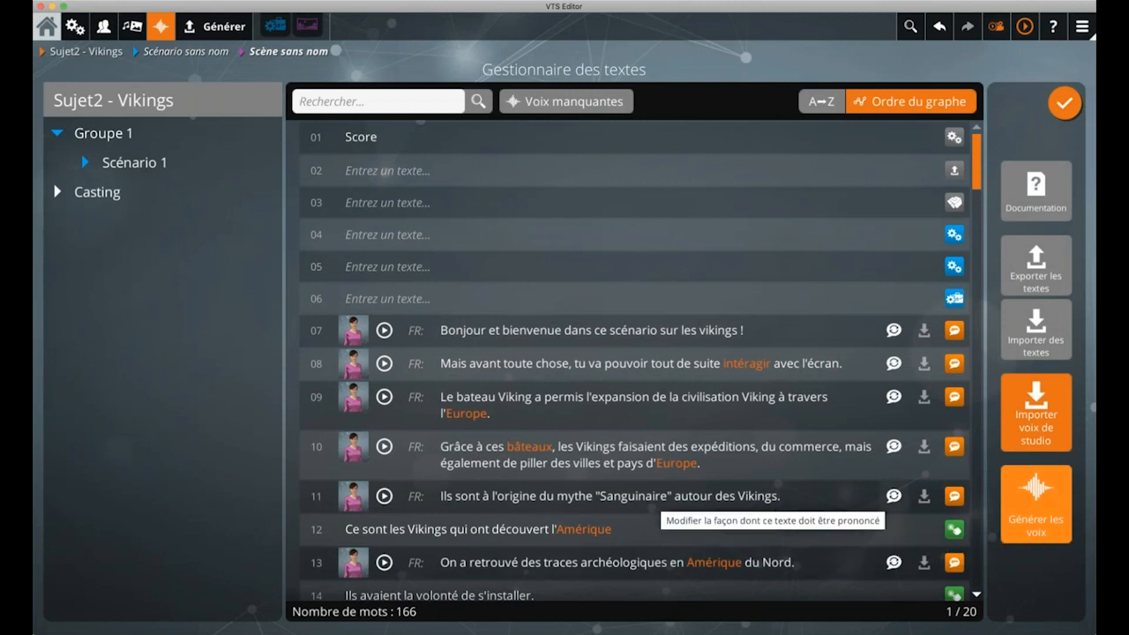
pyautogui.click(101, 27)
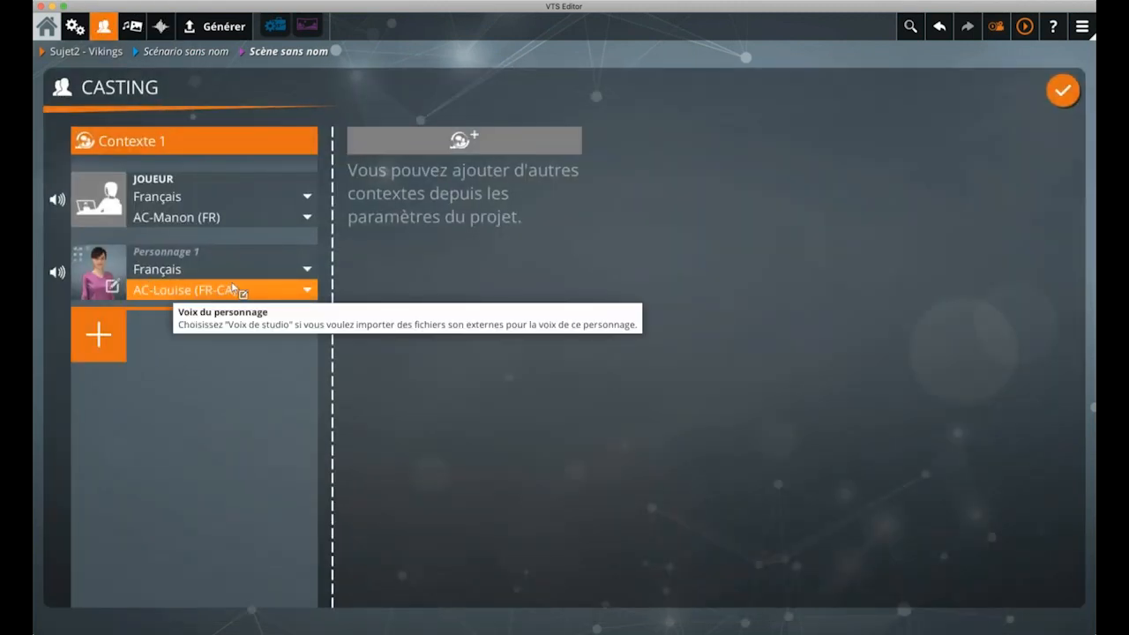
pyautogui.click(184, 292)
pyautogui.scroll(-3, 216, 427)
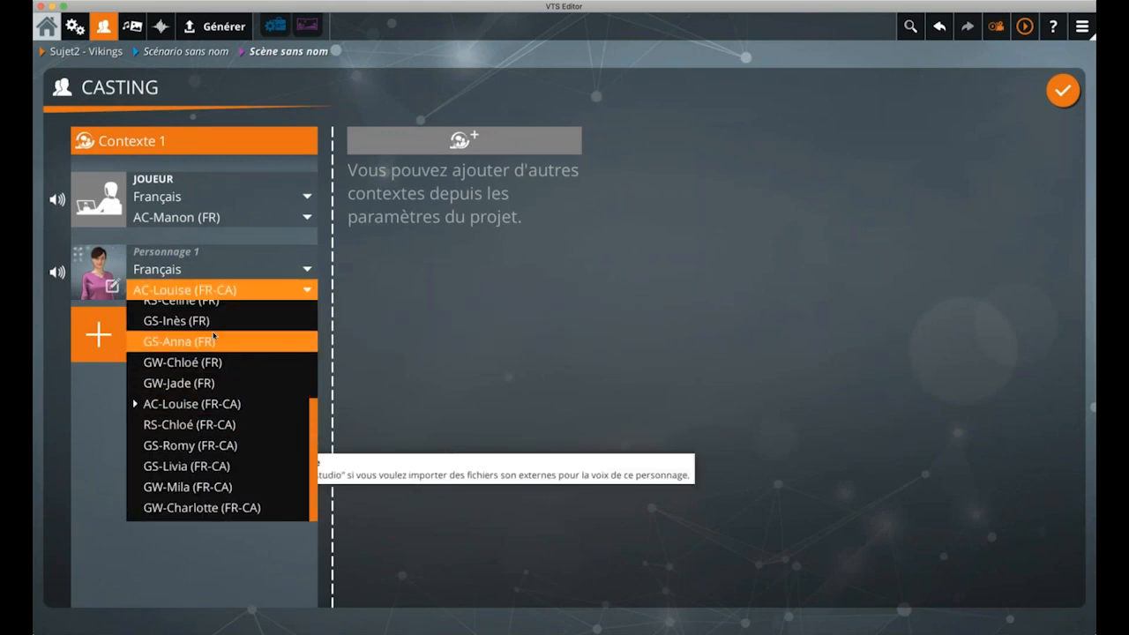
# Examine the synthetic voice generation dialog from the text manager and cancel it without generating voices
pyautogui.click(167, 30)
pyautogui.click(1041, 534)
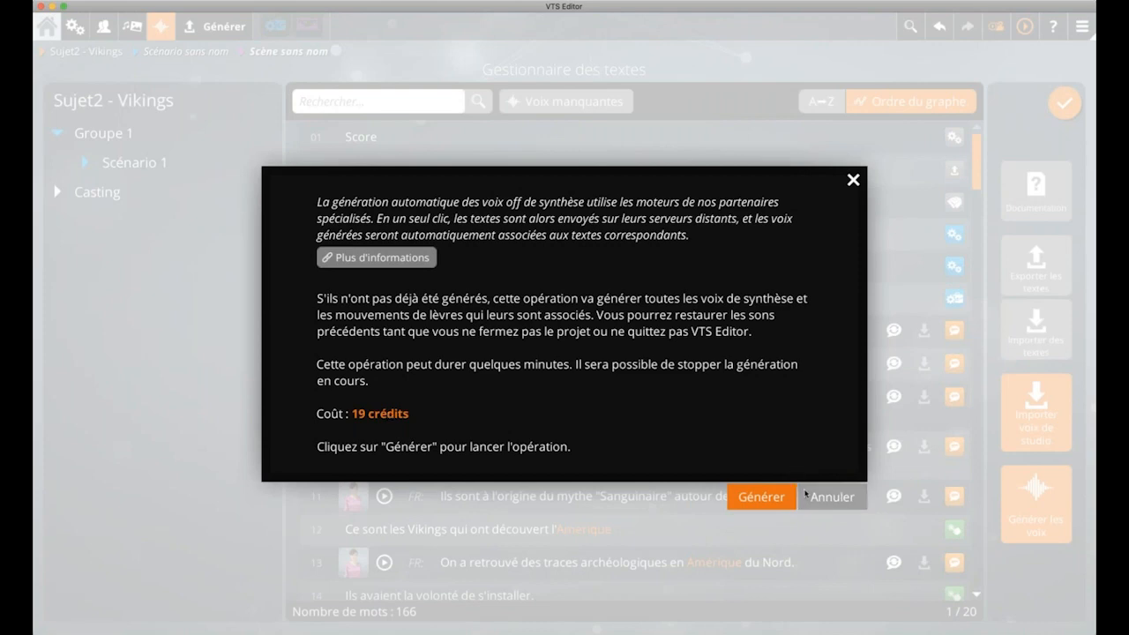
pyautogui.click(807, 496)
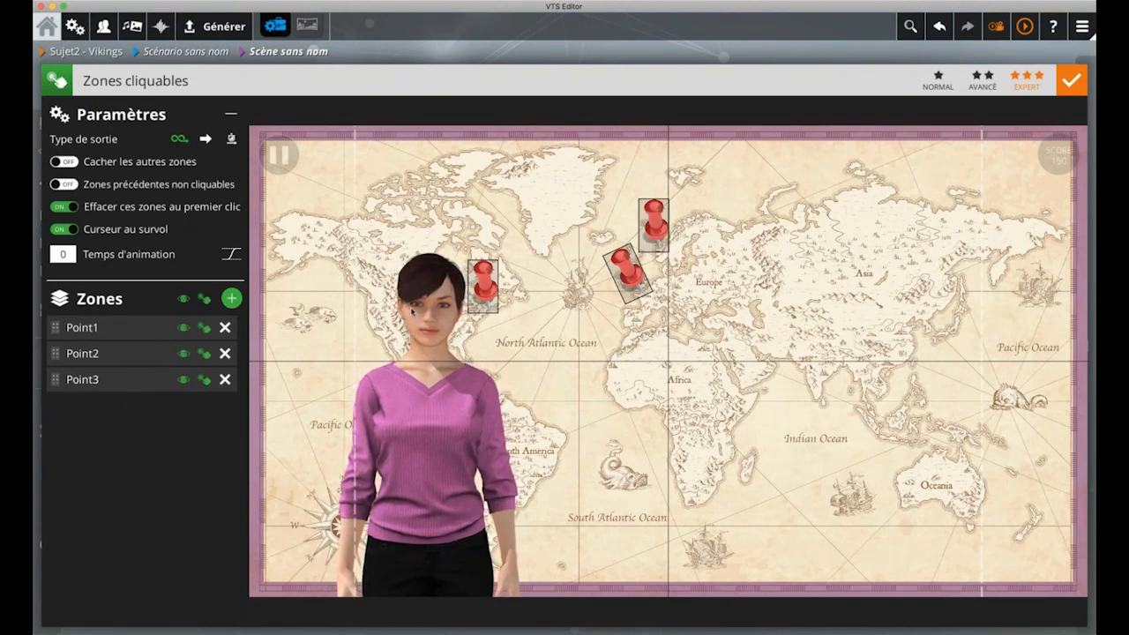
# Create a zone named PointDePassage in the pin block and place it over western Europe beside the lower European pin
pyautogui.click(233, 300)
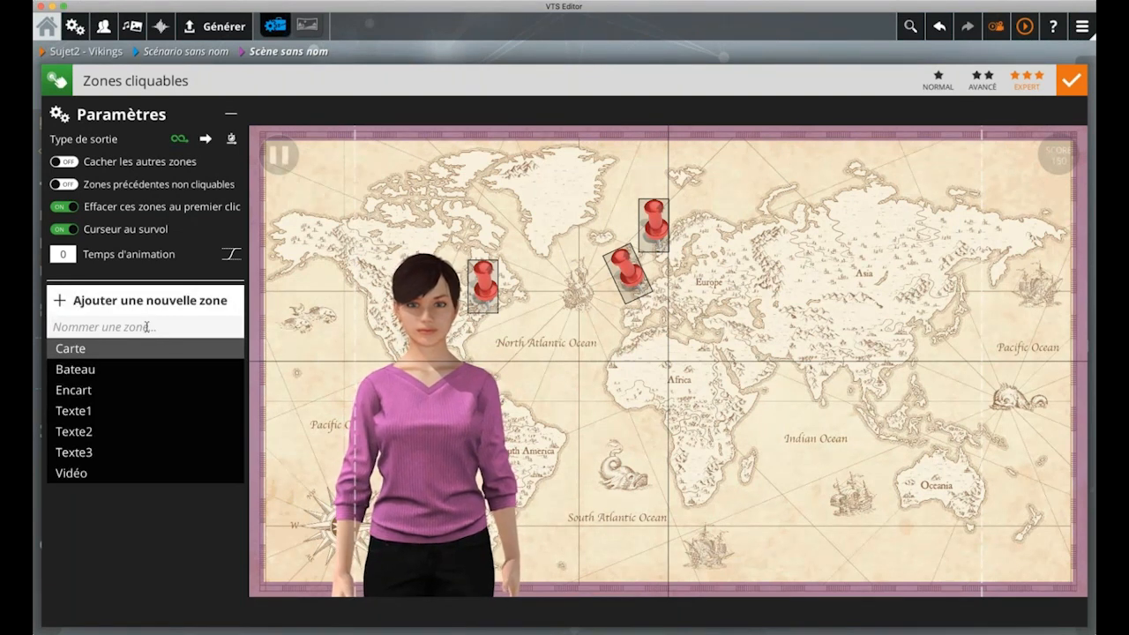
pyautogui.write('Point3é')
pyautogui.press('BackSpace')
pyautogui.press('BackSpace')
pyautogui.write('é')
pyautogui.press('BackSpace')
pyautogui.write('DePassage')
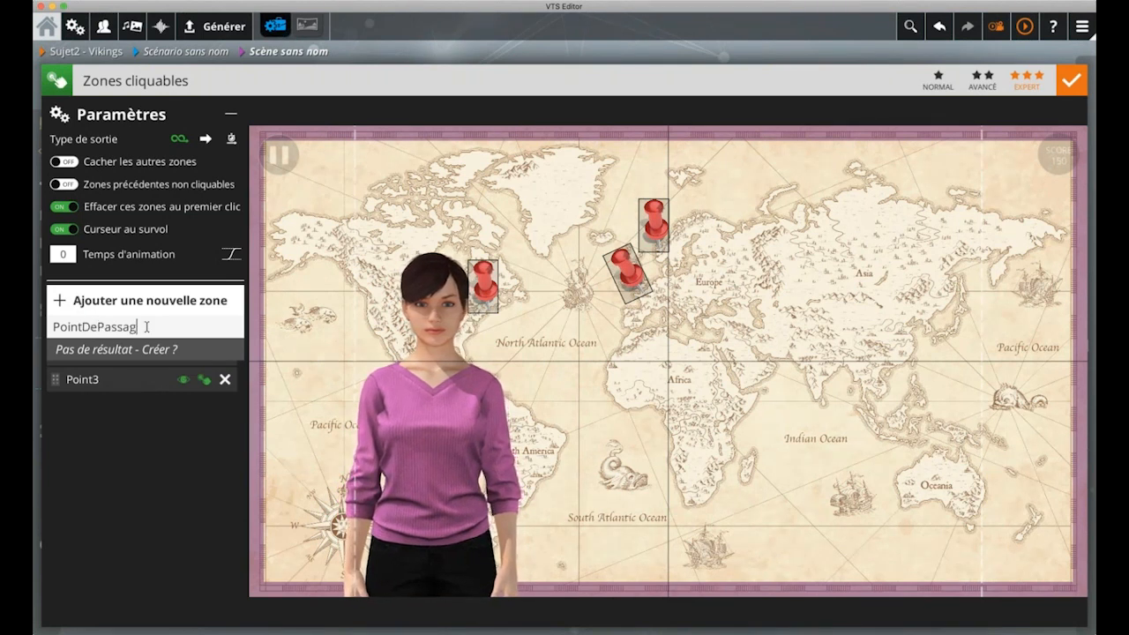
pyautogui.press('Return')
pyautogui.moveTo(721, 309); pyautogui.dragTo(651, 287)
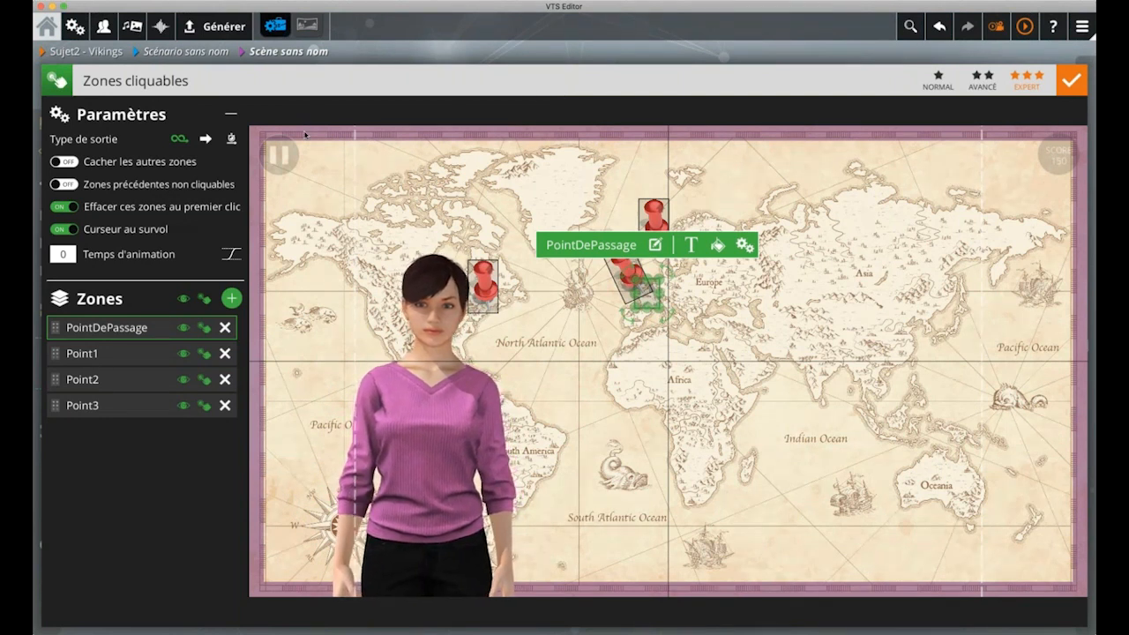
# Duplicate the Point2 pin, place the copy off the west coast of Africa and rename it Point4
pyautogui.click(484, 286)
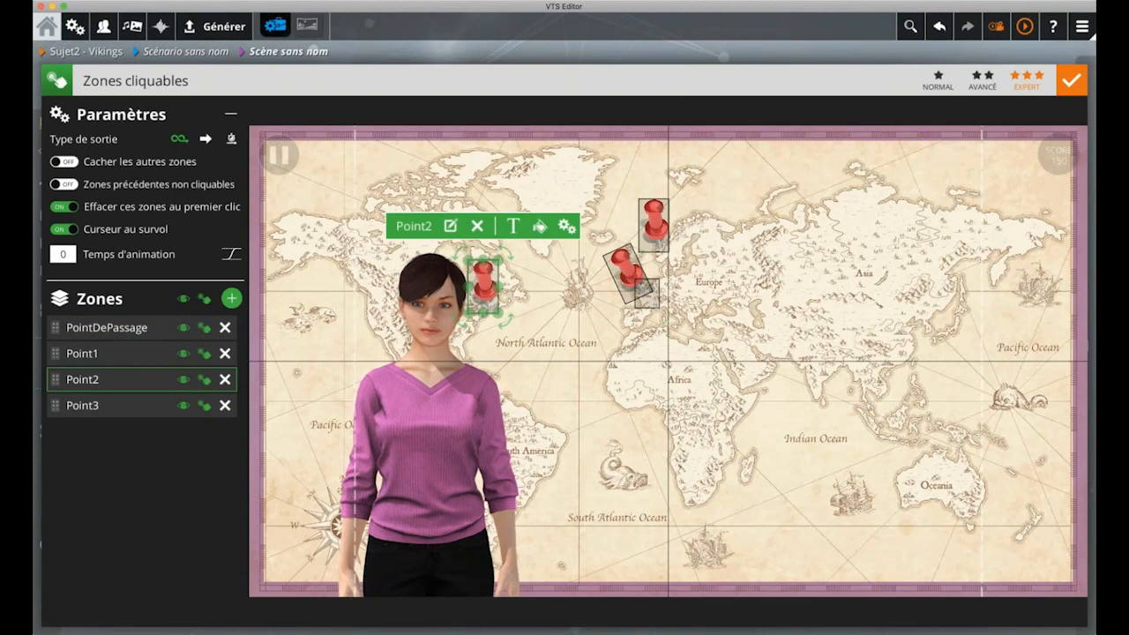
pyautogui.hotkey('ctrl', 'd')
pyautogui.moveTo(490, 291); pyautogui.dragTo(607, 371)
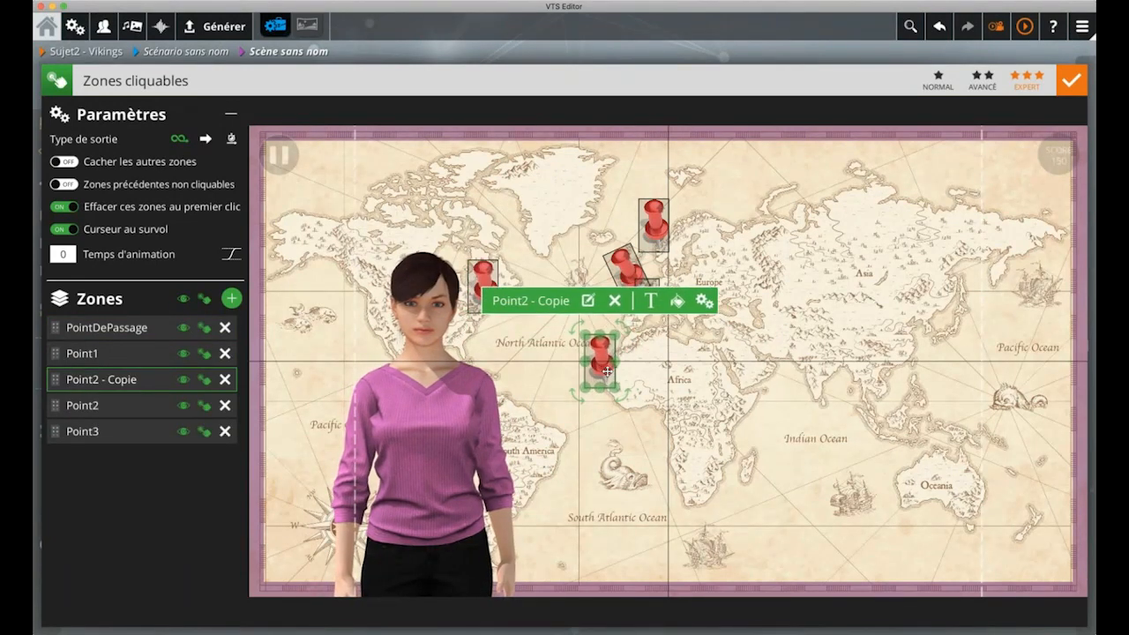
pyautogui.doubleClick(120, 382)
pyautogui.moveTo(94, 381); pyautogui.dragTo(224, 384)
pyautogui.write('4')
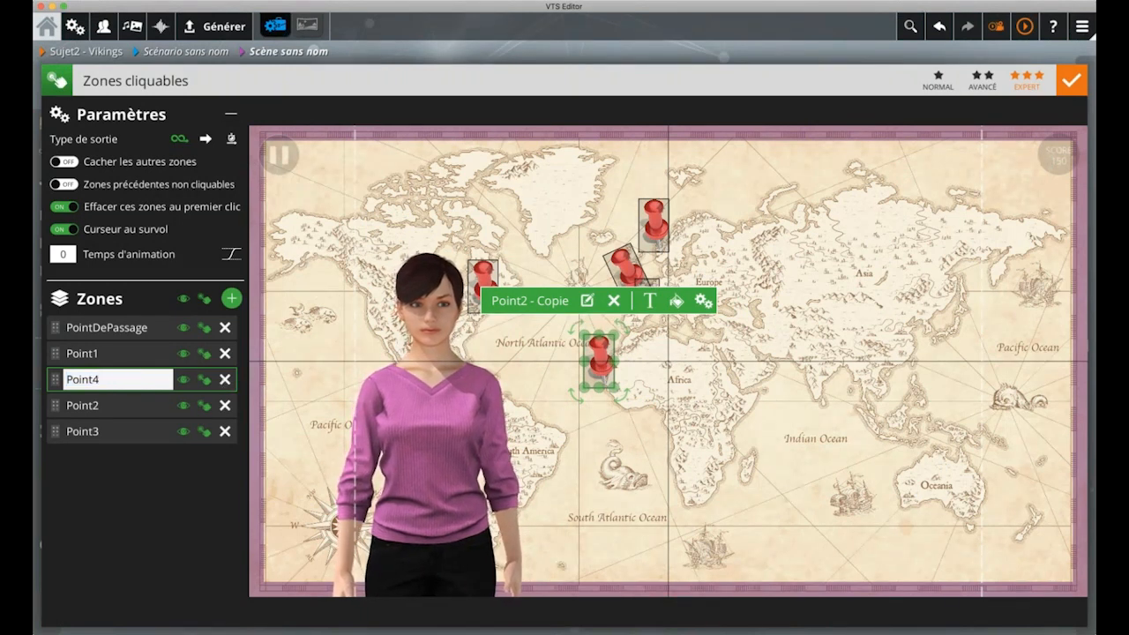
pyautogui.click(597, 361)
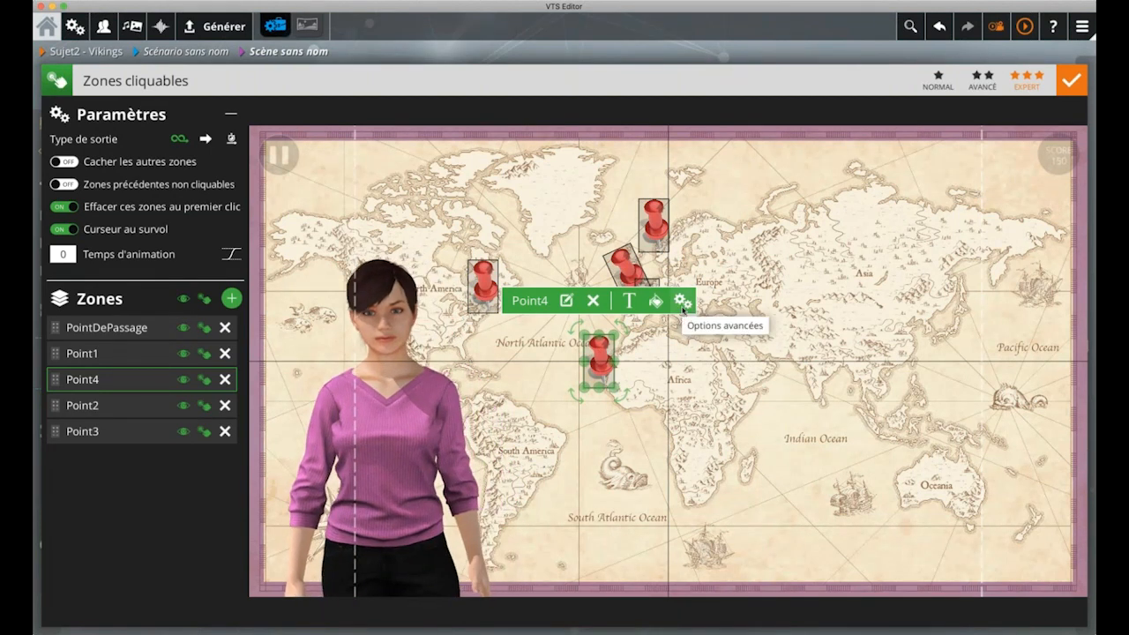
# Review the advanced options of the Point4 pin and close them without changing anything
pyautogui.click(683, 304)
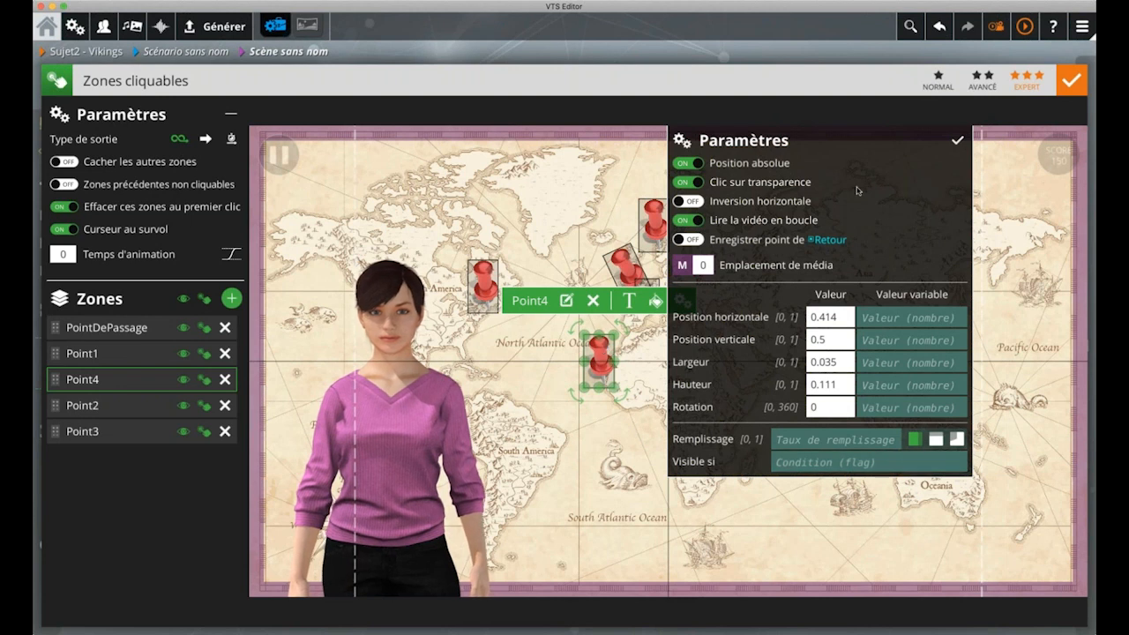
pyautogui.click(956, 139)
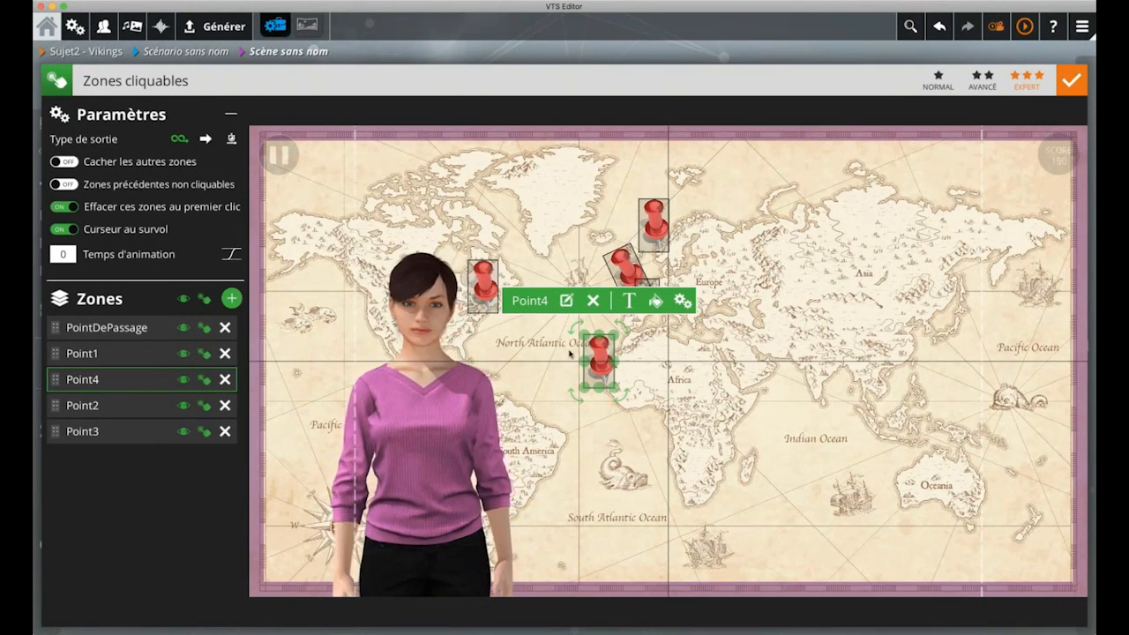
pyautogui.click(538, 349)
pyautogui.click(599, 357)
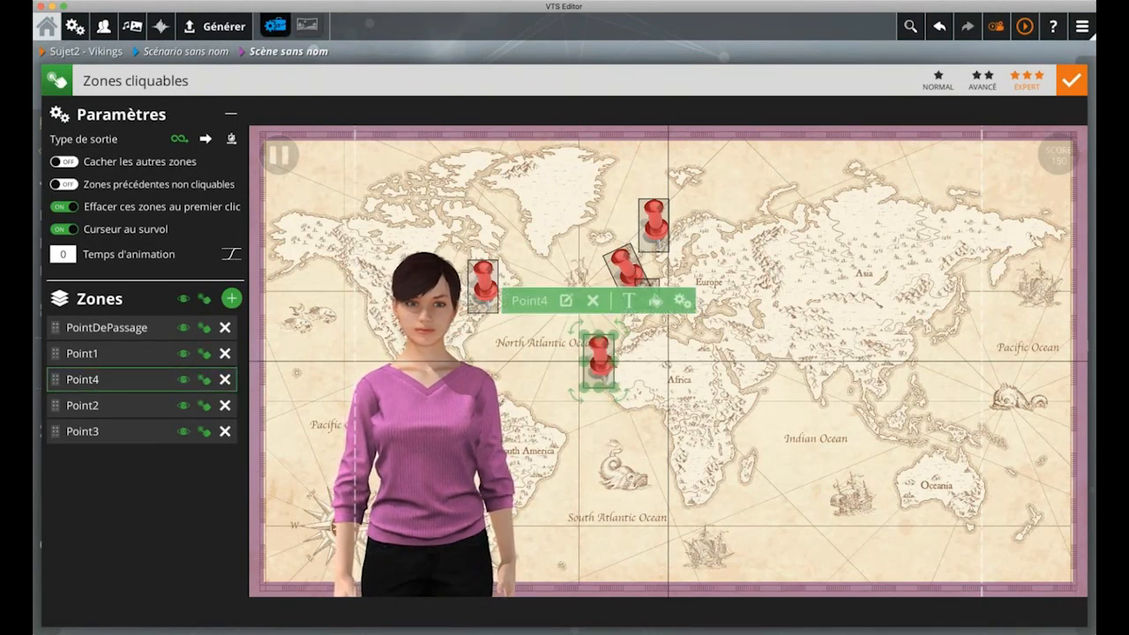
pyautogui.click(542, 356)
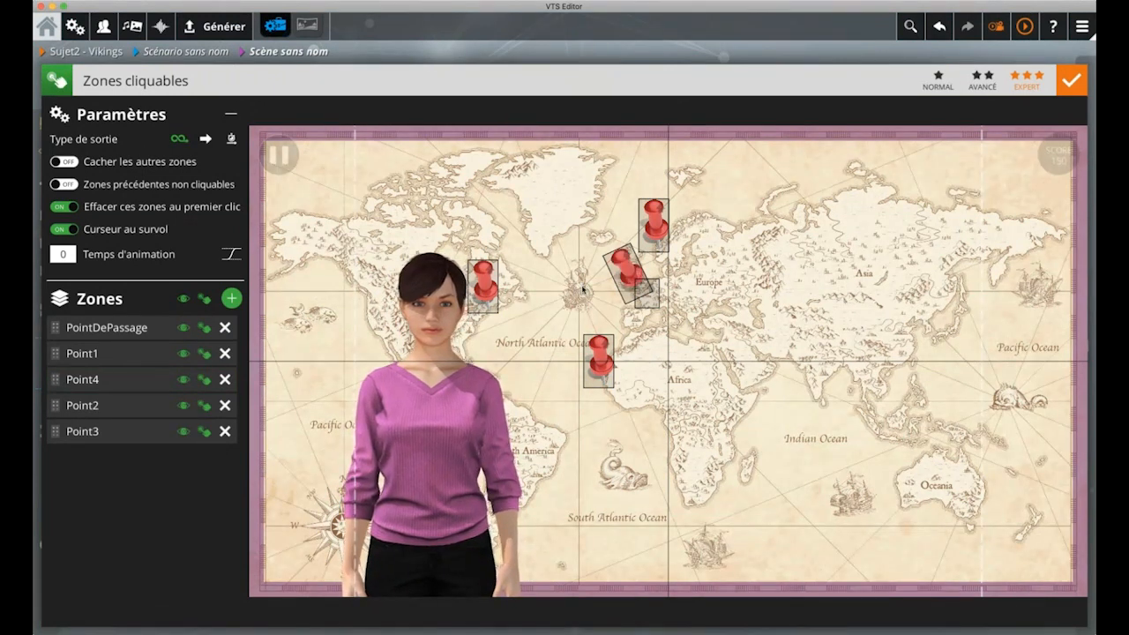
# Delete the PointDePassage and Point4 zones from the block
pyautogui.click(658, 295)
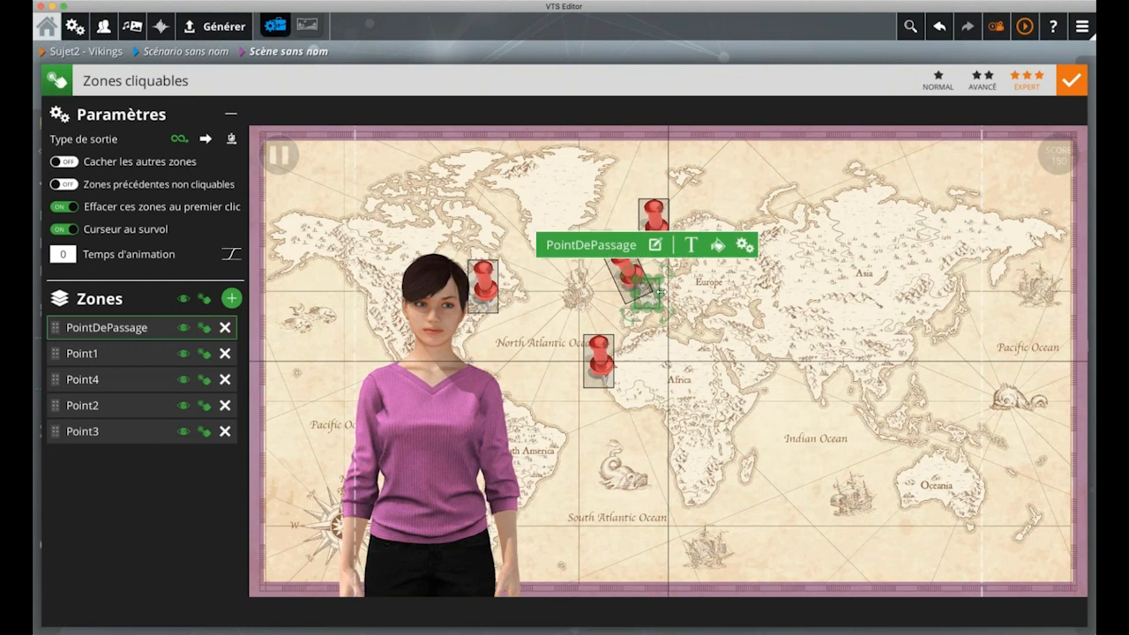
pyautogui.click(224, 328)
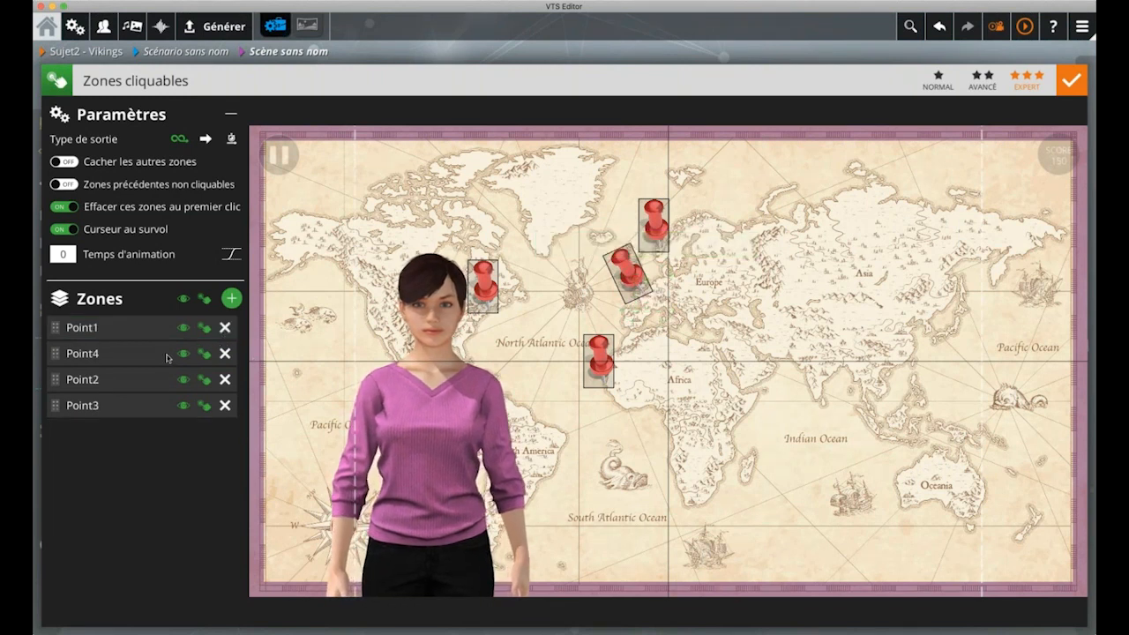
pyautogui.click(224, 354)
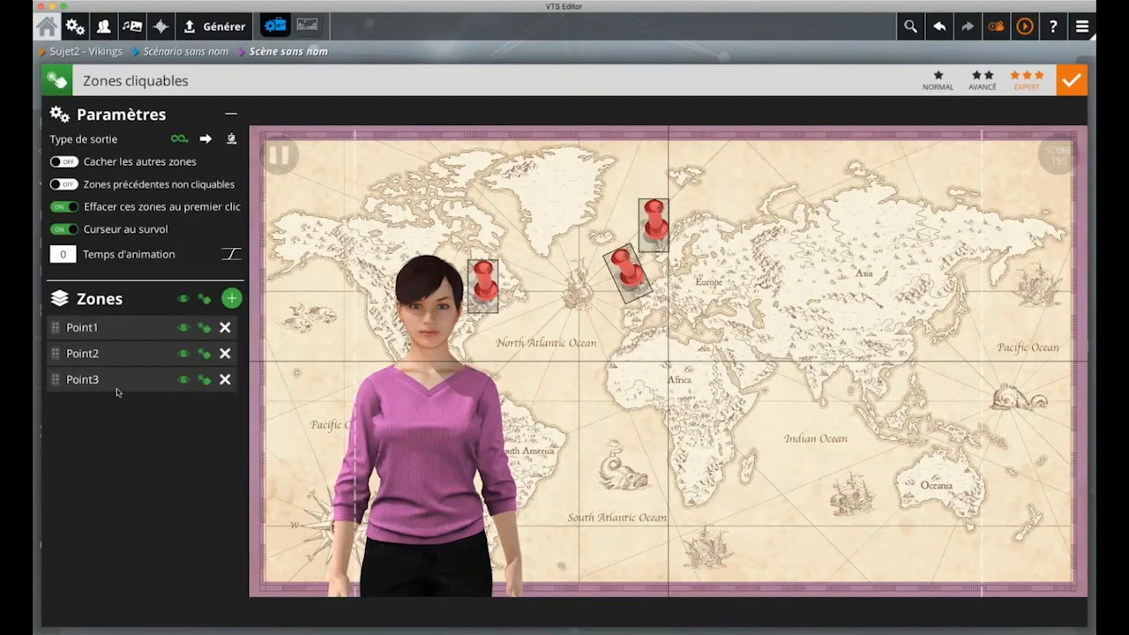
# Set the visibility condition of the Point1 pin to !Point1 in its advanced options and return to the scene graph
pyautogui.click(490, 271)
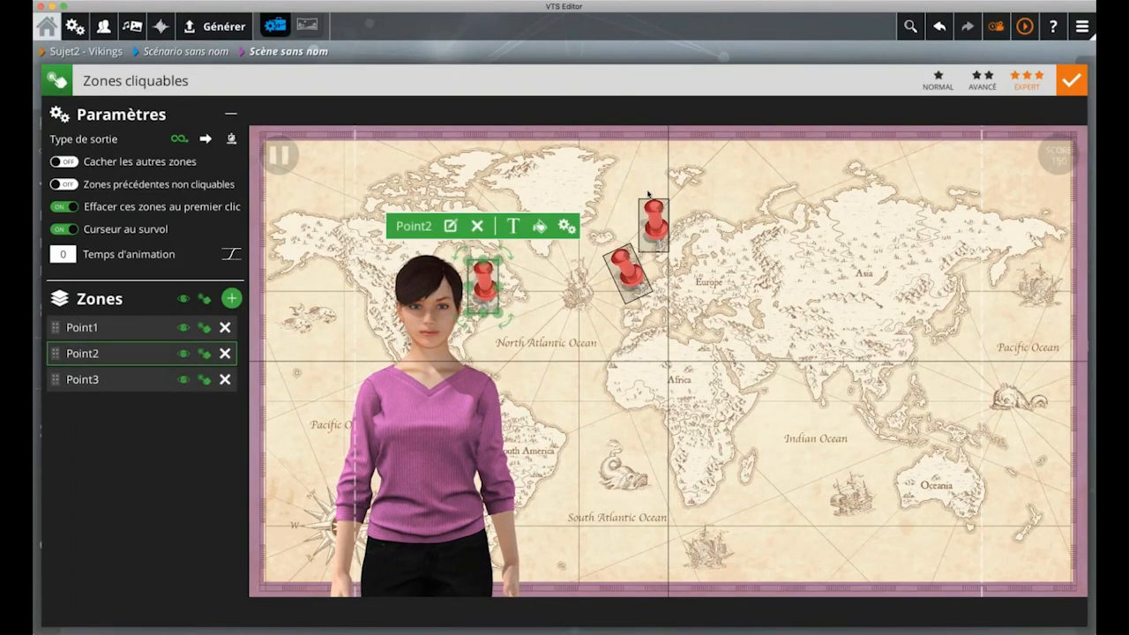
pyautogui.click(654, 222)
pyautogui.click(737, 165)
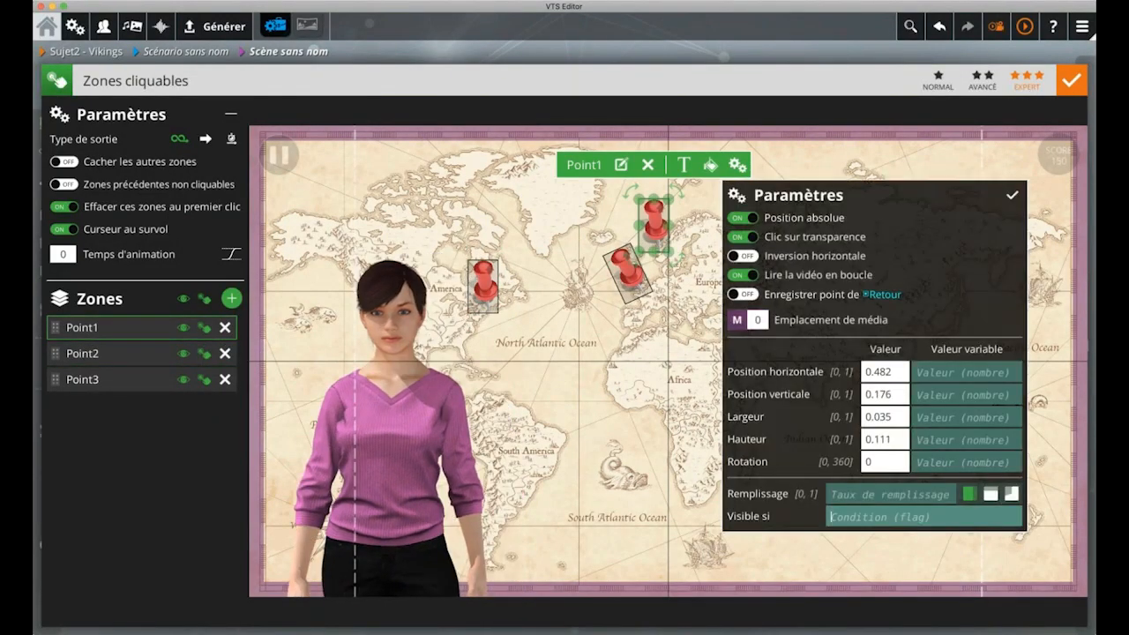
pyautogui.write('!Point')
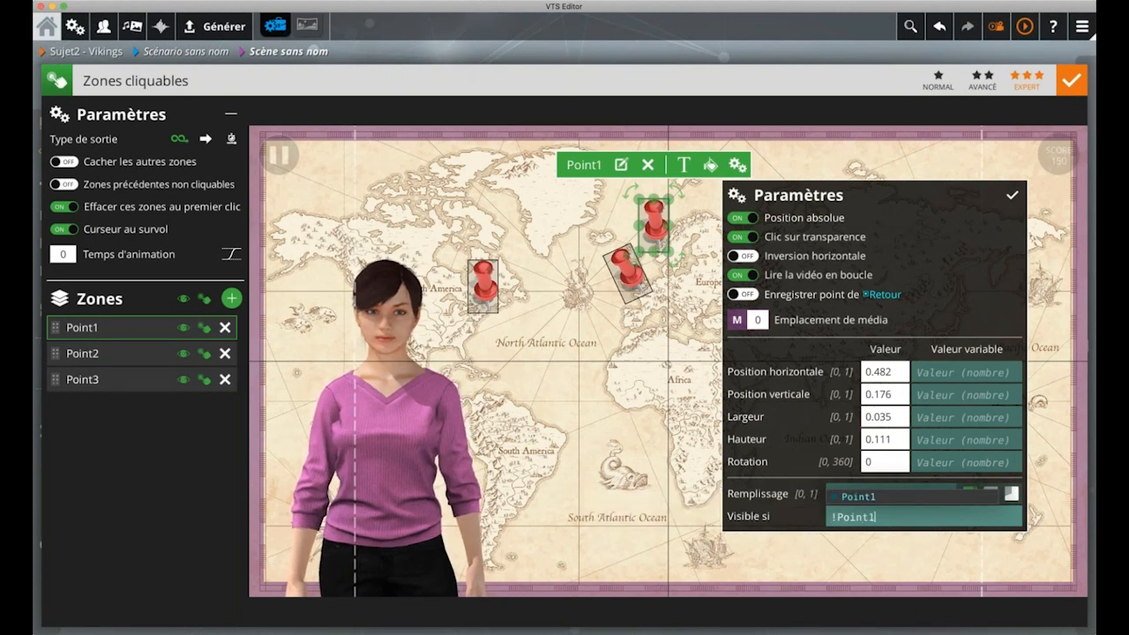
pyautogui.write('1')
pyautogui.press('super+a')
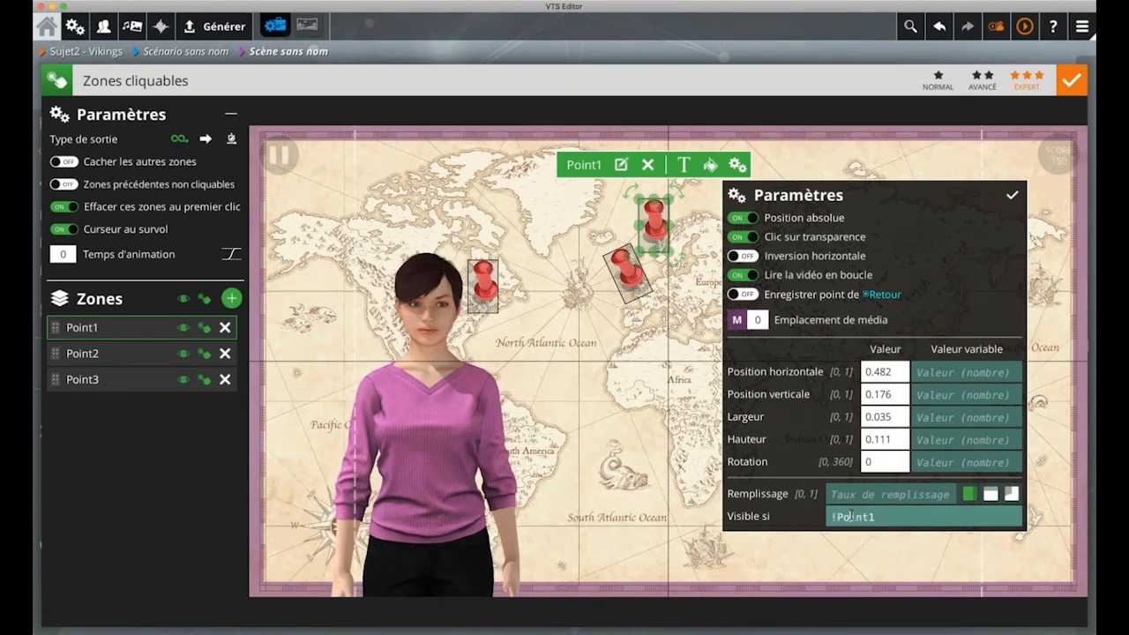
pyautogui.click(777, 554)
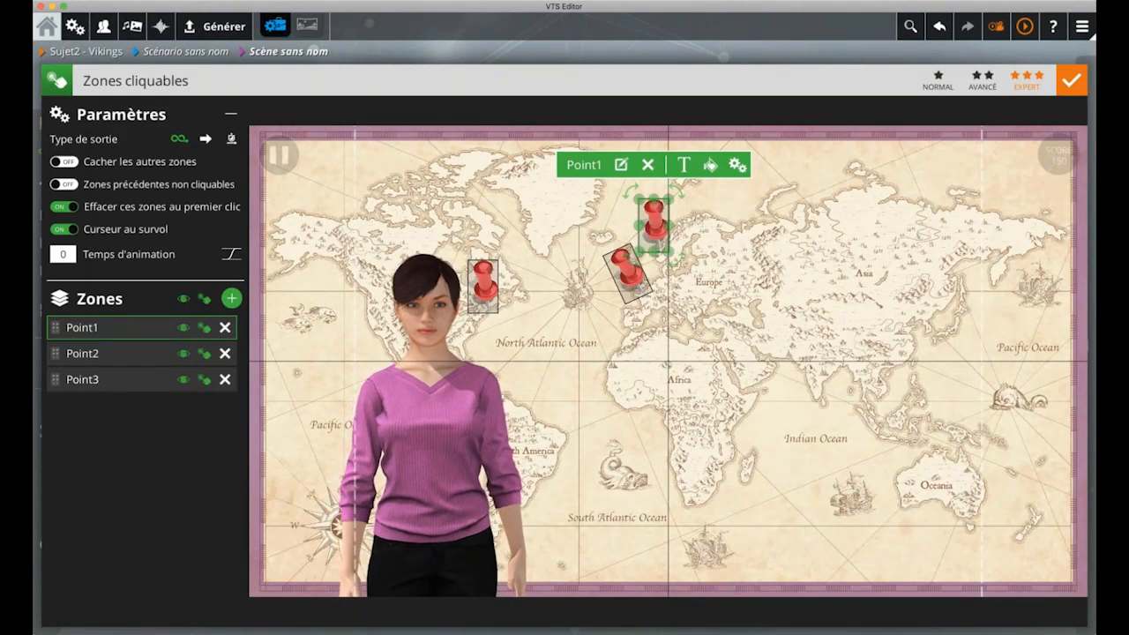
pyautogui.click(573, 221)
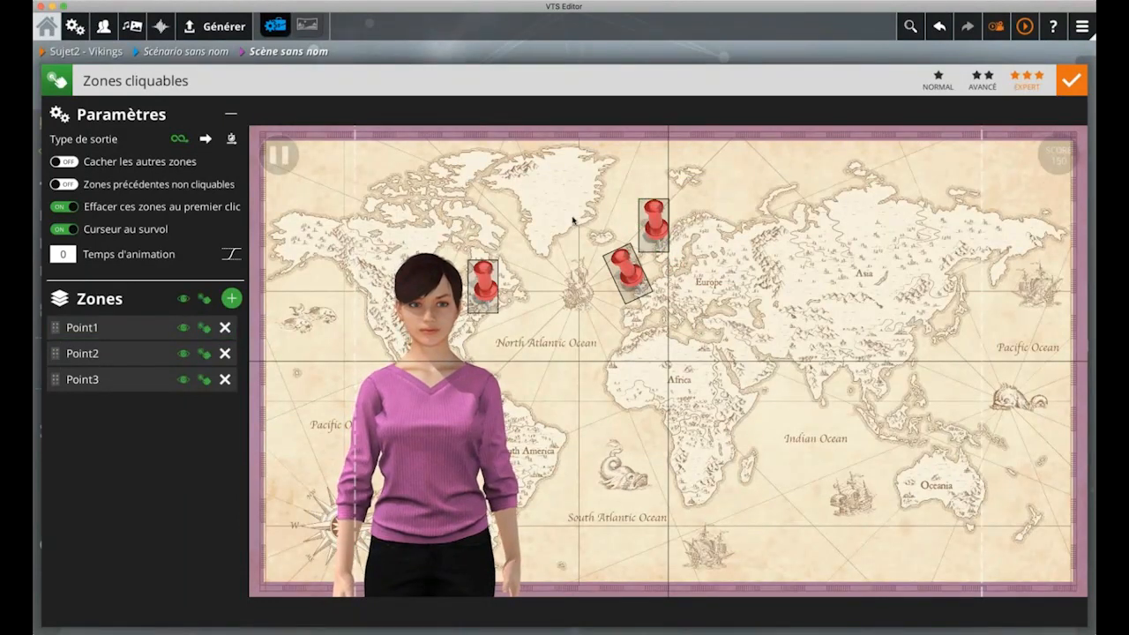
pyautogui.click(633, 45)
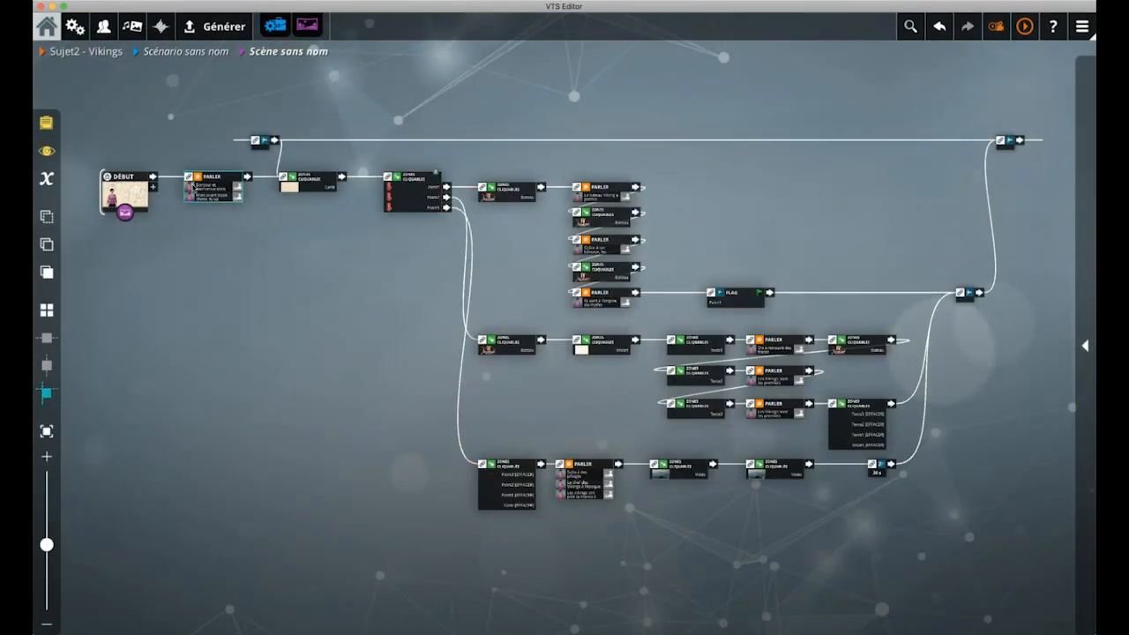
# Preview the scene, follow the northern European pin's sequence and stop the playback
pyautogui.click(1024, 26)
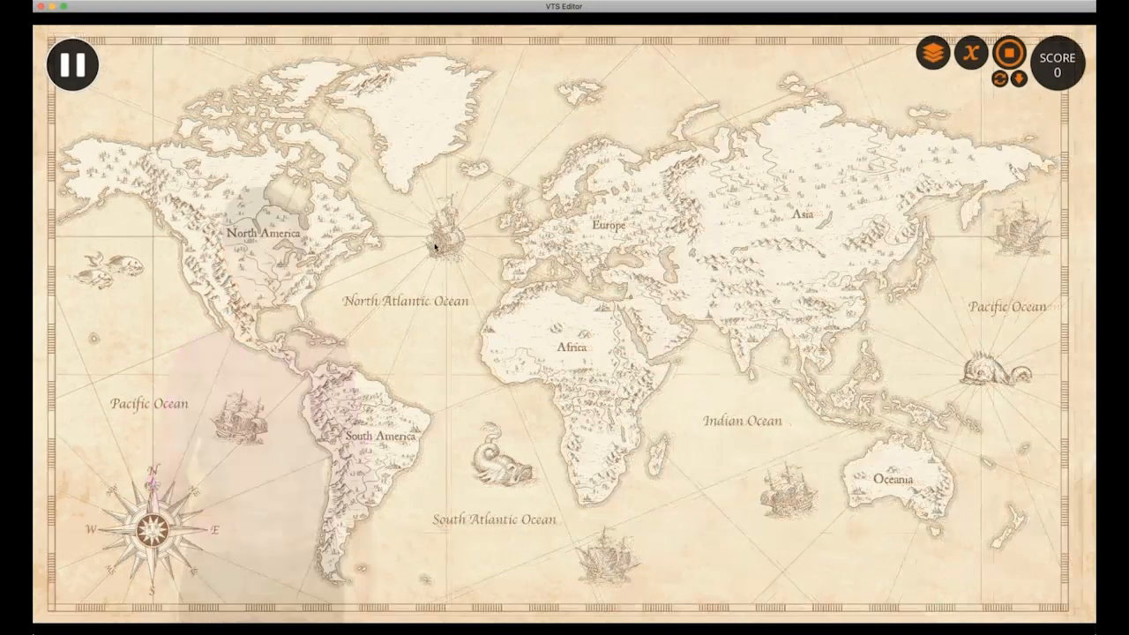
pyautogui.click(547, 145)
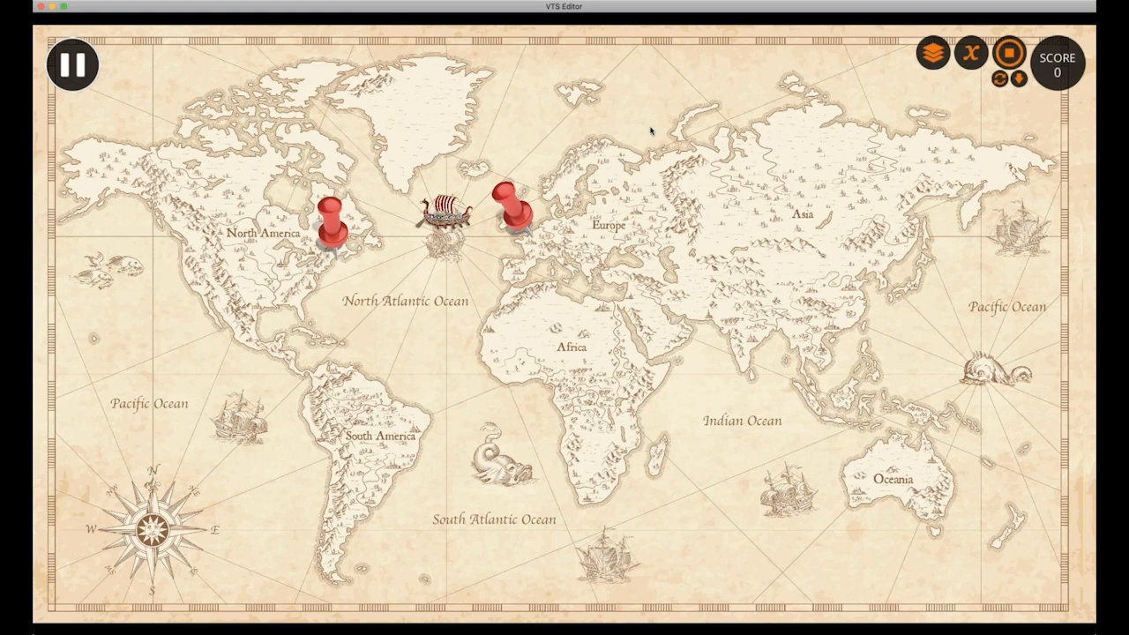
pyautogui.click(1003, 56)
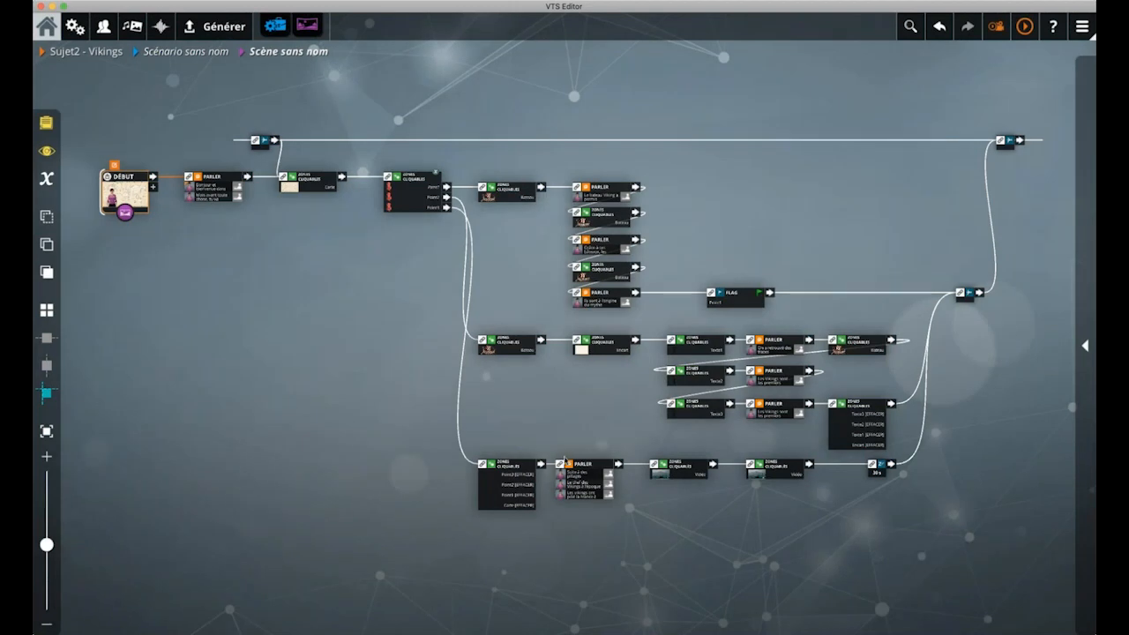
pyautogui.click(566, 462)
pyautogui.click(578, 484)
pyautogui.click(538, 487)
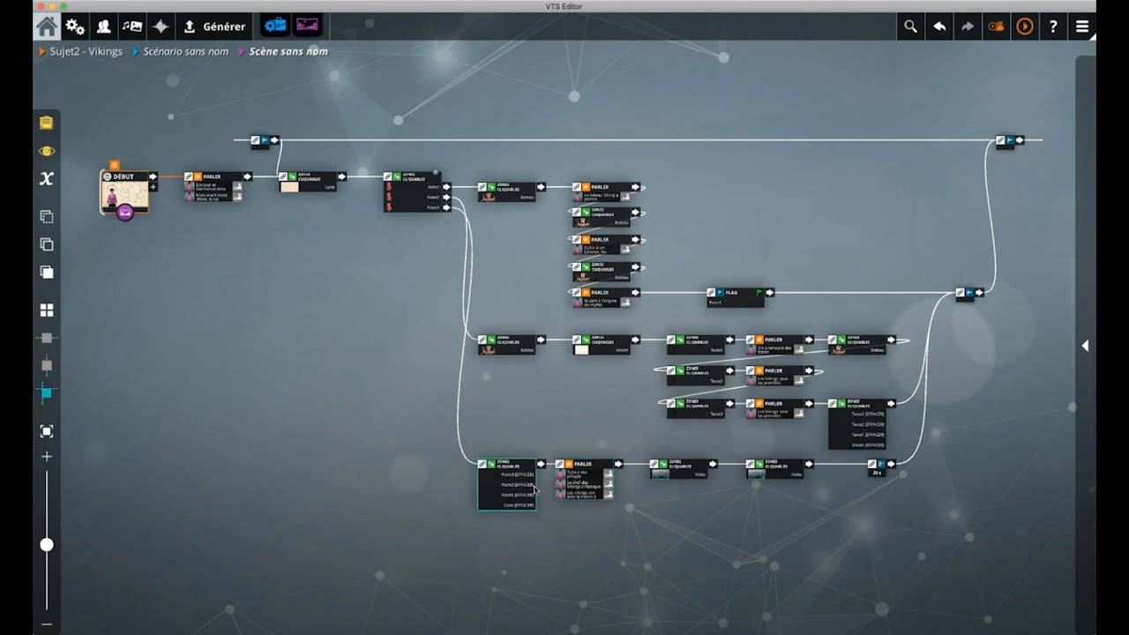